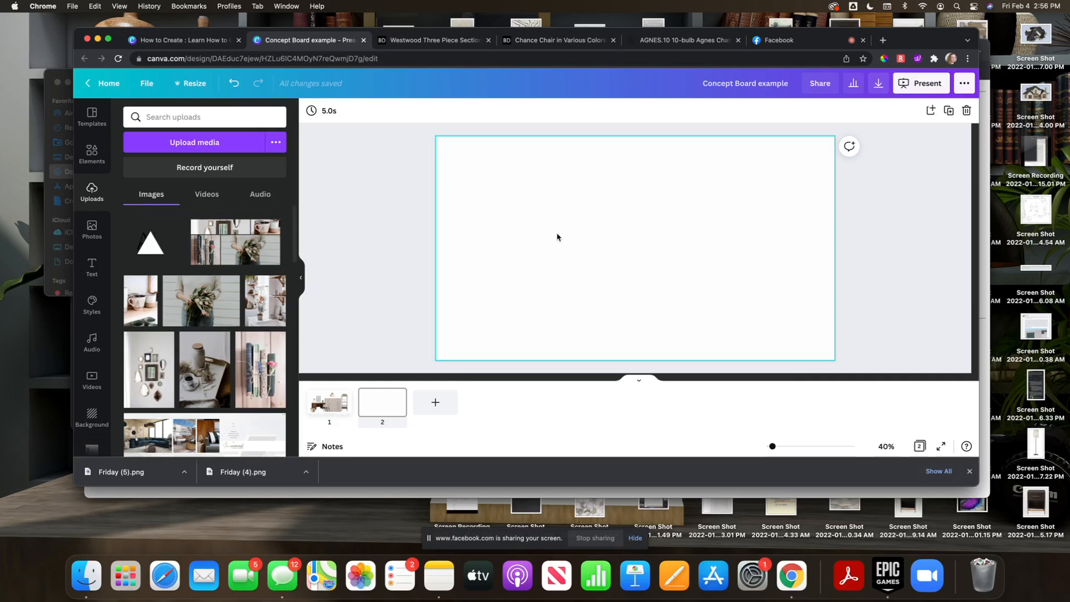
- View the finished example concept board on page 1 and return to blank page 2
click(326, 409)
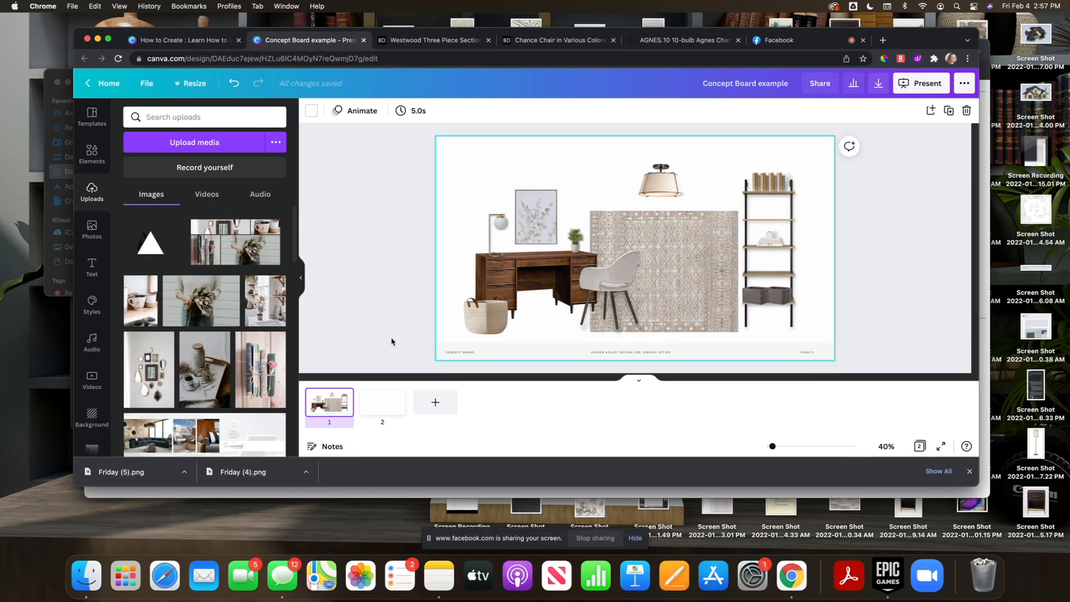
click(382, 409)
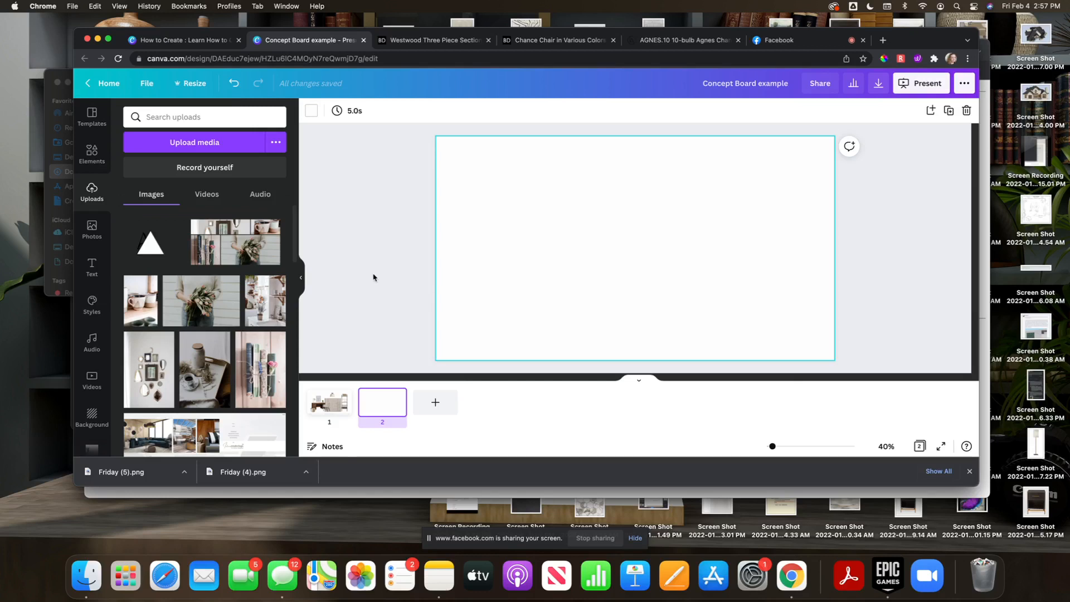
- Browse the furniture images in the Graphic Design for Interior Designers folder
scroll(92, 379, down, 5)
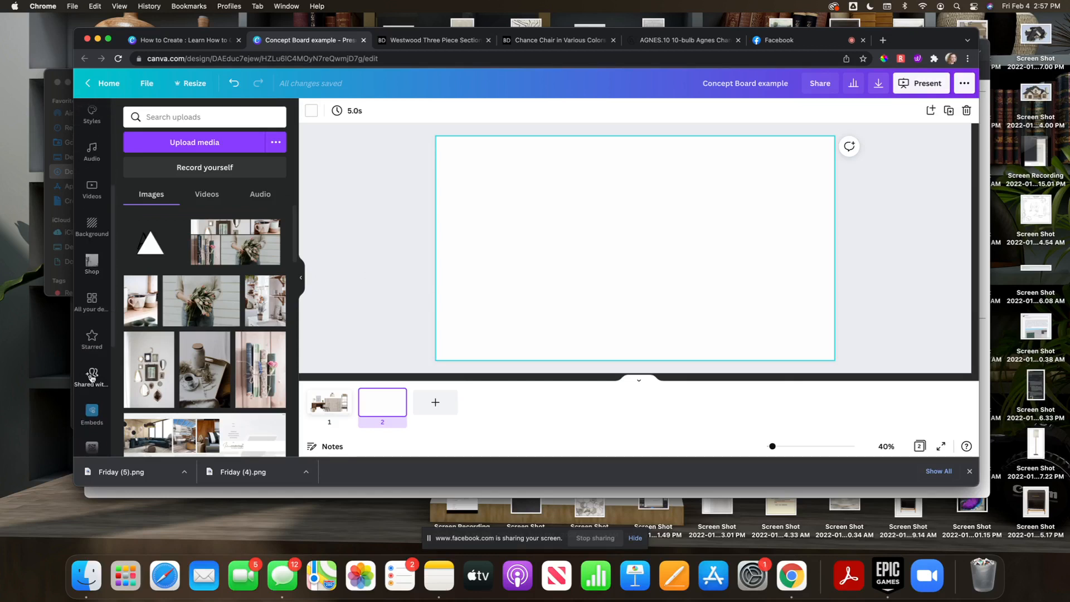
scroll(92, 378, down, 5)
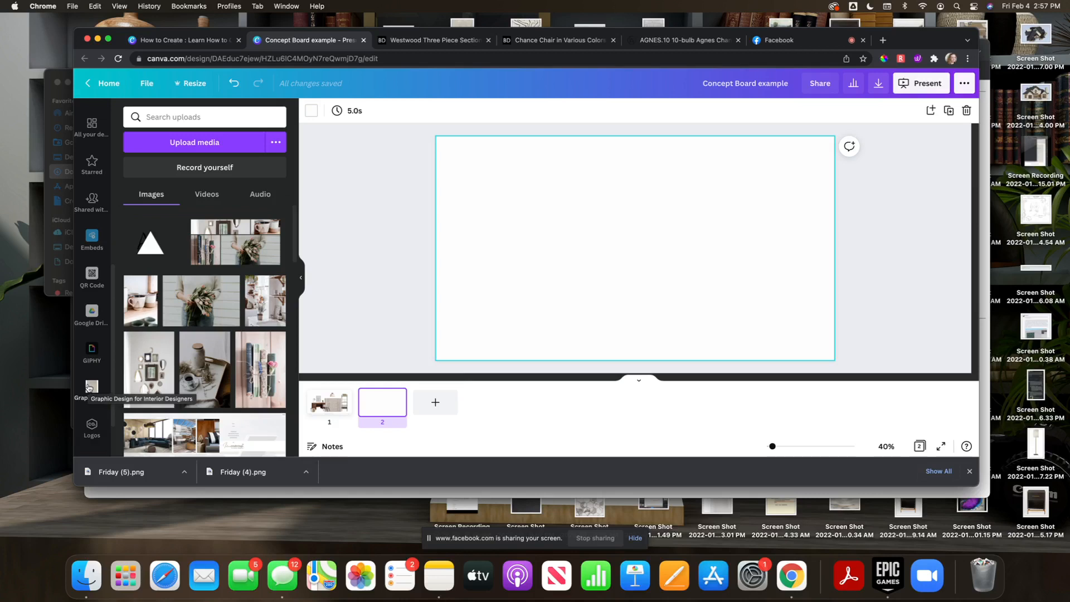
click(89, 386)
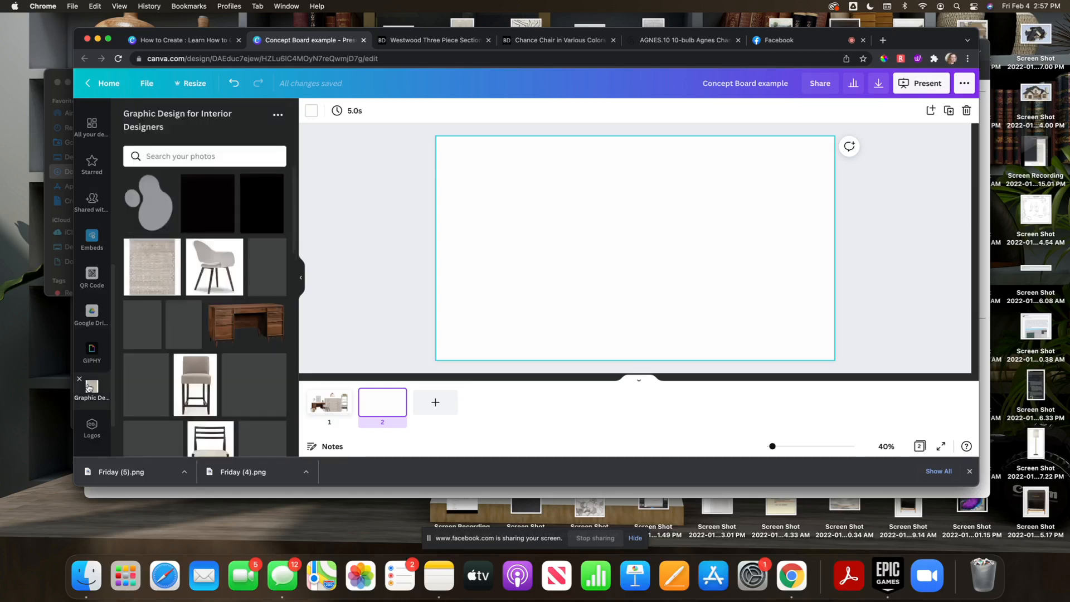
scroll(217, 267, down, 10)
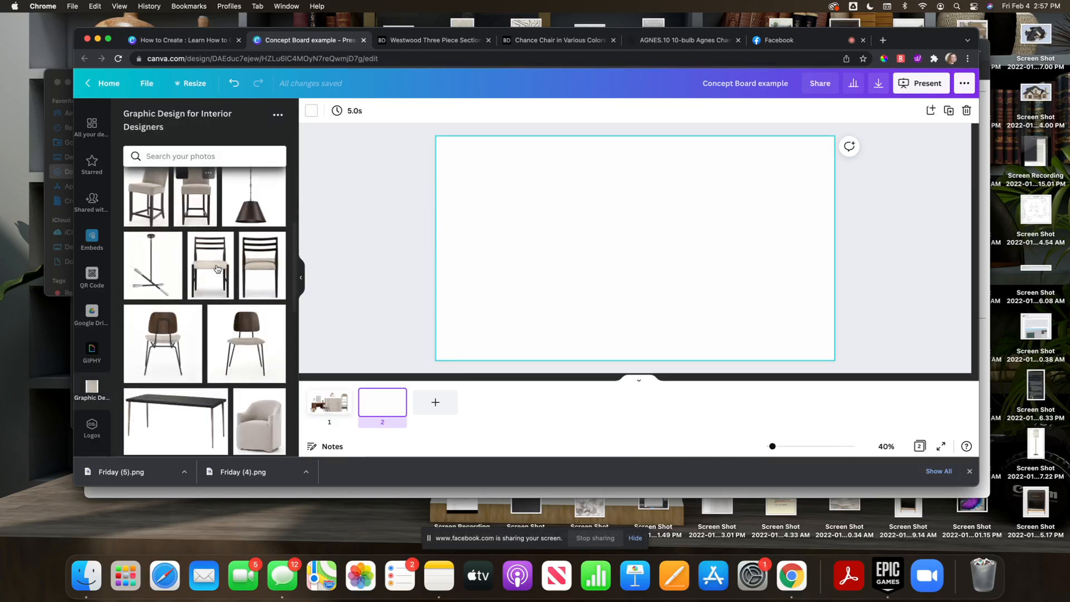
scroll(220, 287, down, 8)
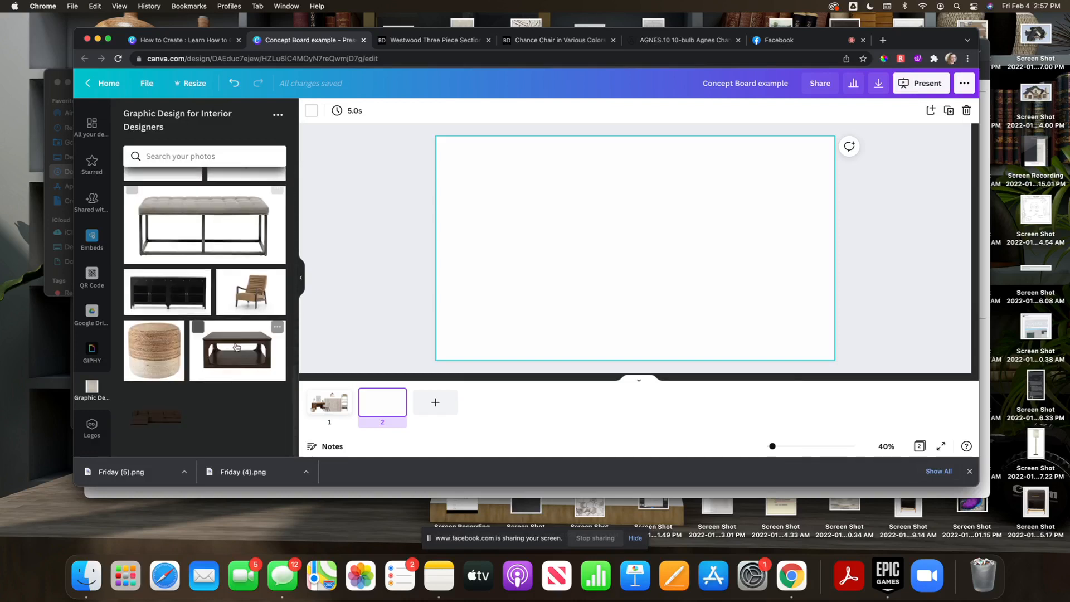
scroll(201, 318, up, 15)
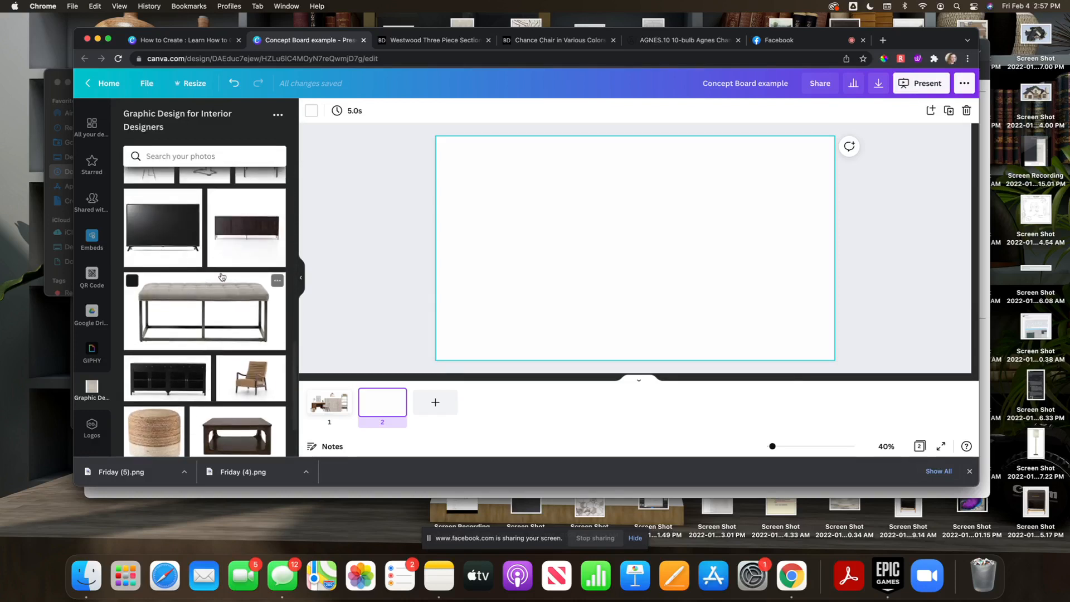
scroll(223, 295, down, 15)
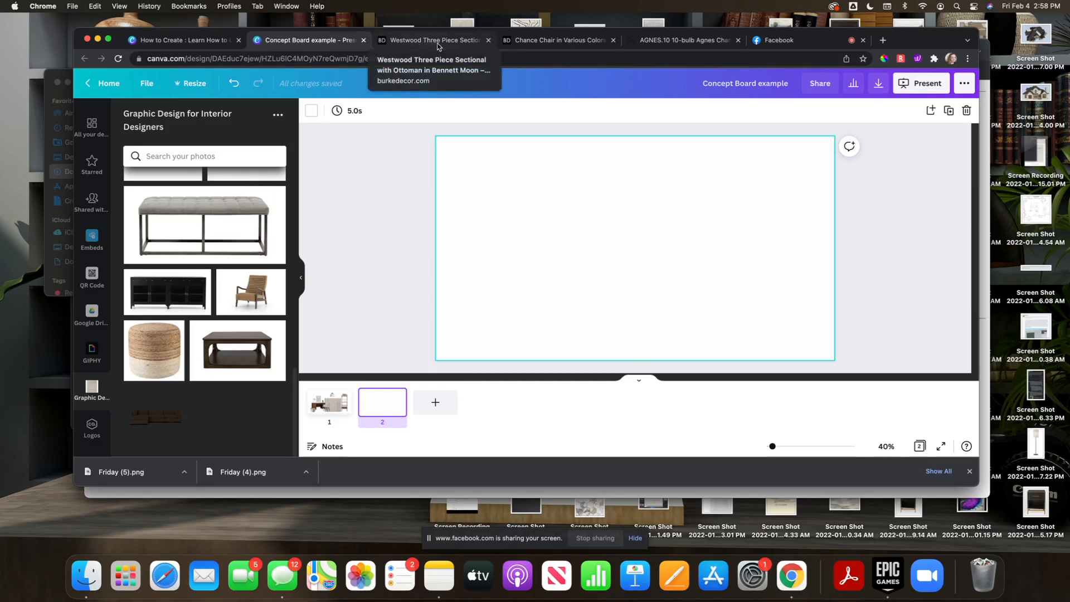
- Switch to the 10-bulb Agnes Chandelier product page and try to save the chandelier picture
click(673, 47)
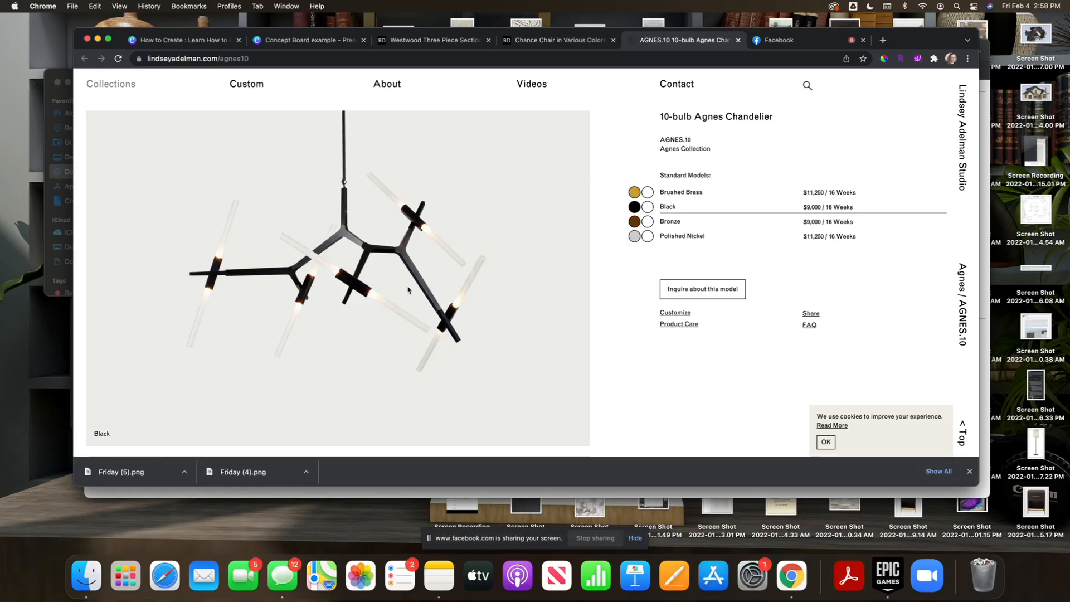
right_click(444, 259)
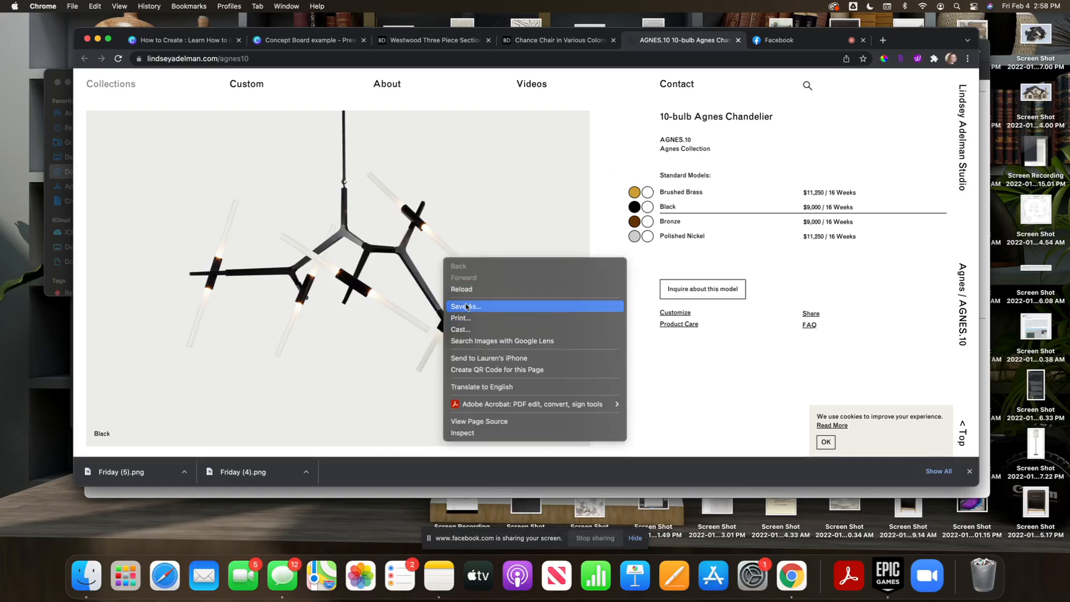
click(375, 259)
right_click(390, 261)
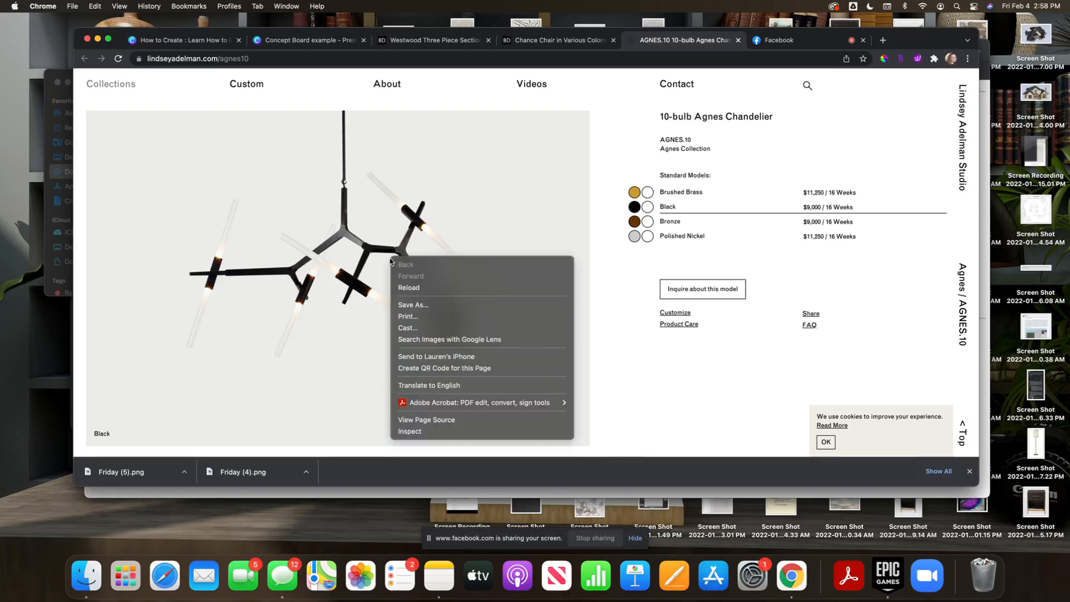
click(427, 309)
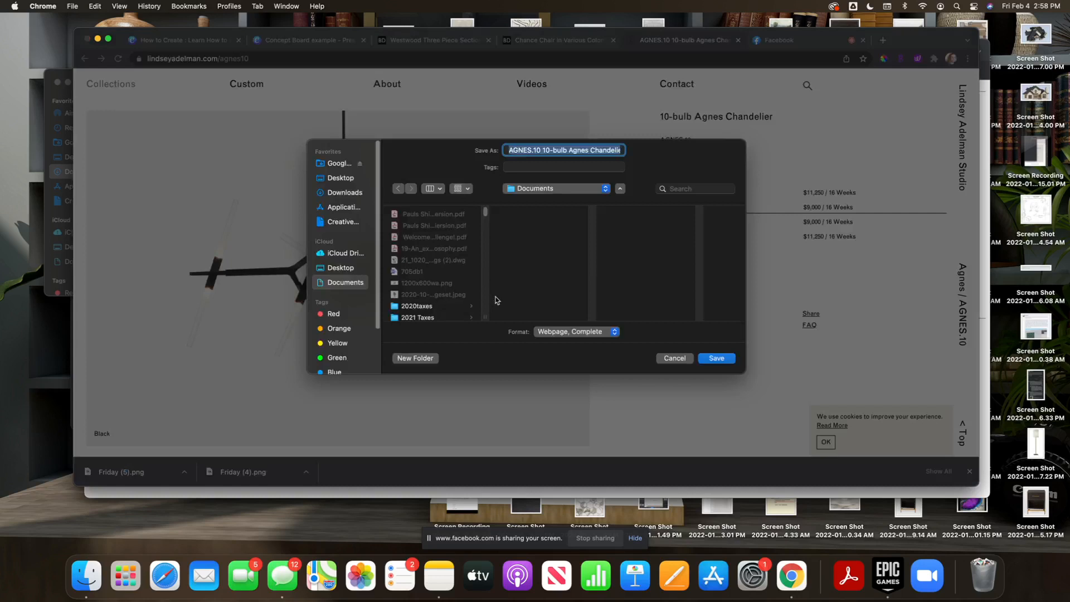
click(679, 361)
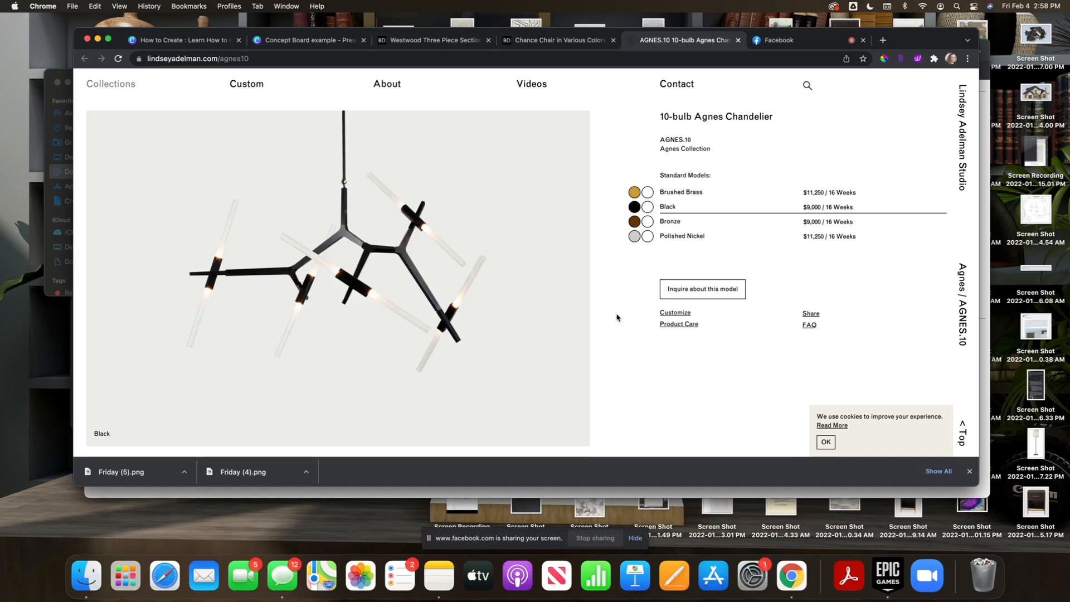
- Capture a screenshot of the area showing the black Agnes chandelier picture
key(super+shift+4)
drag(108, 119, 574, 415)
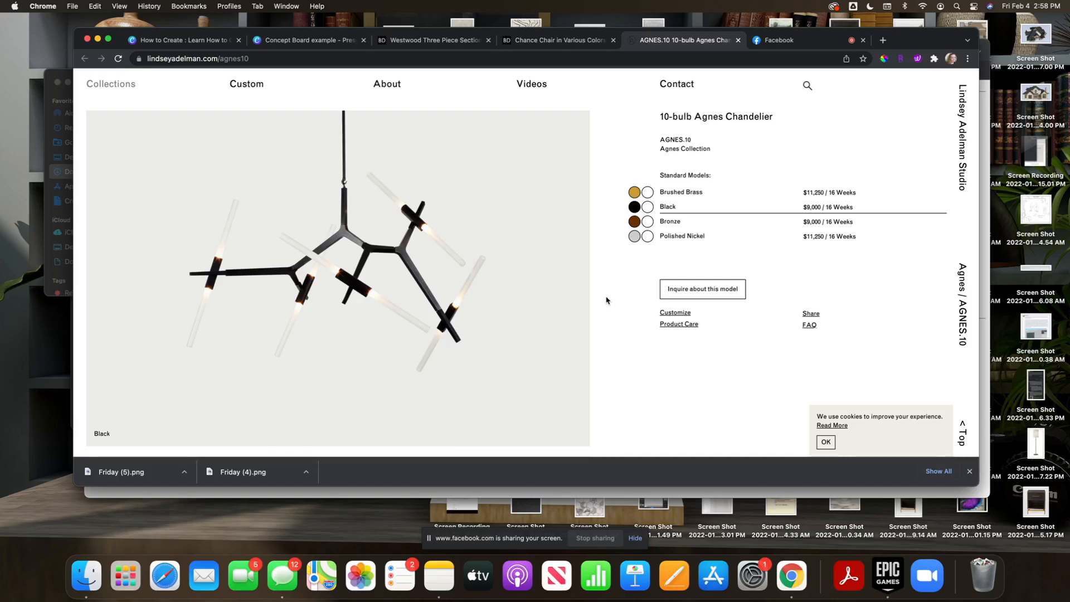
- Try to save the tan leather Chance Chair picture from its Burke Decor product page
click(523, 43)
scroll(589, 403, down, 2)
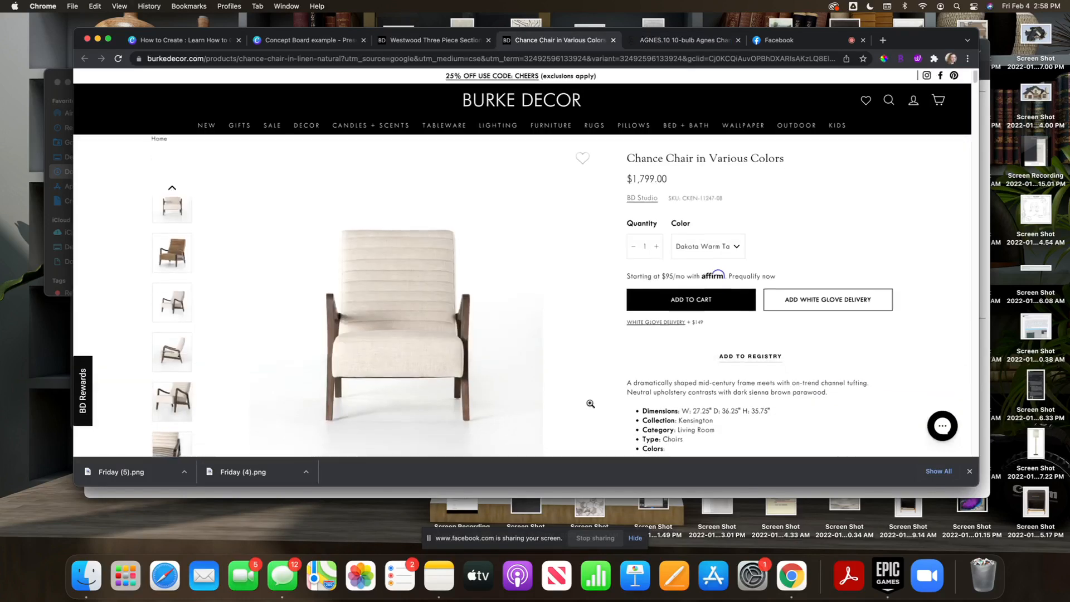
click(165, 213)
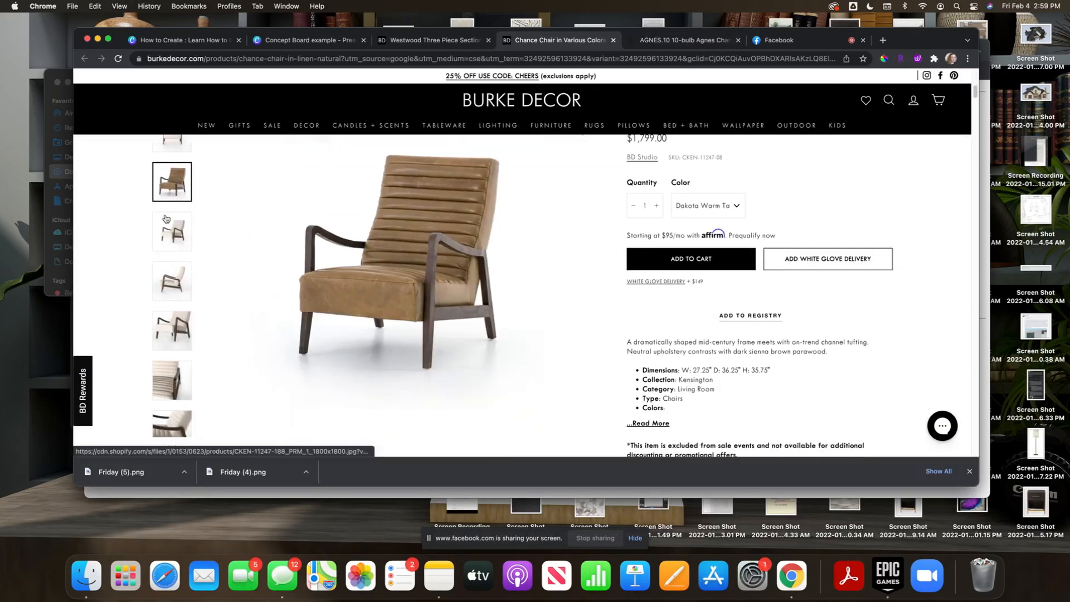
scroll(632, 344, down, 1)
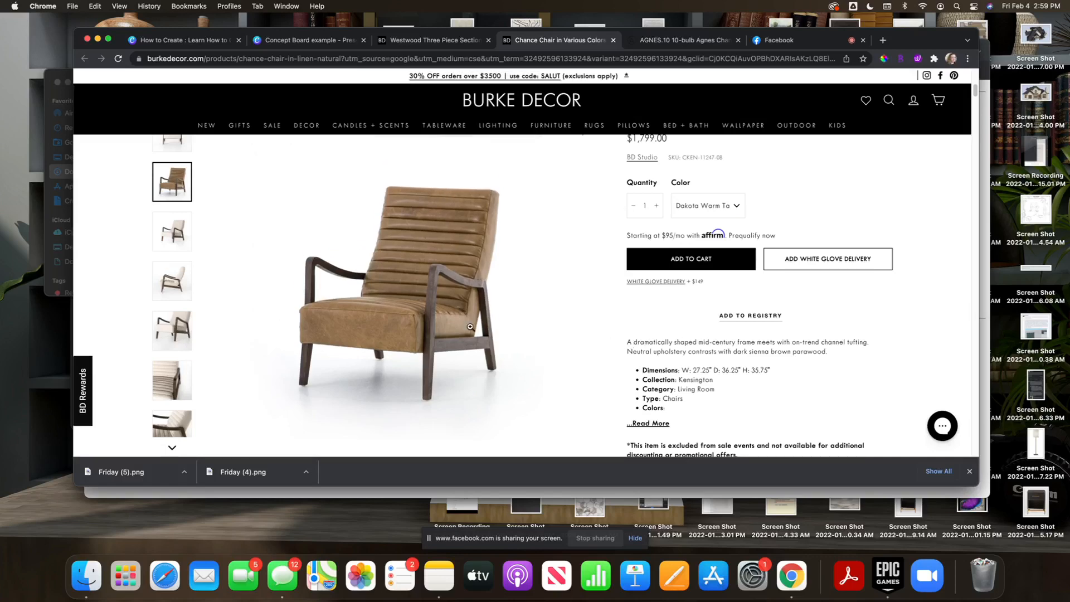
right_click(458, 307)
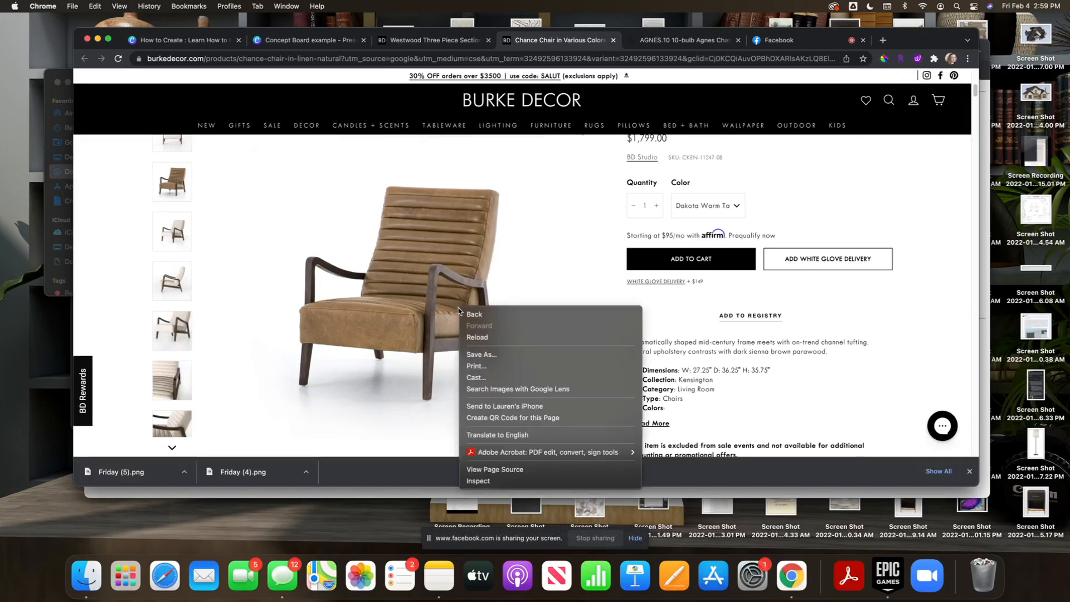
click(490, 358)
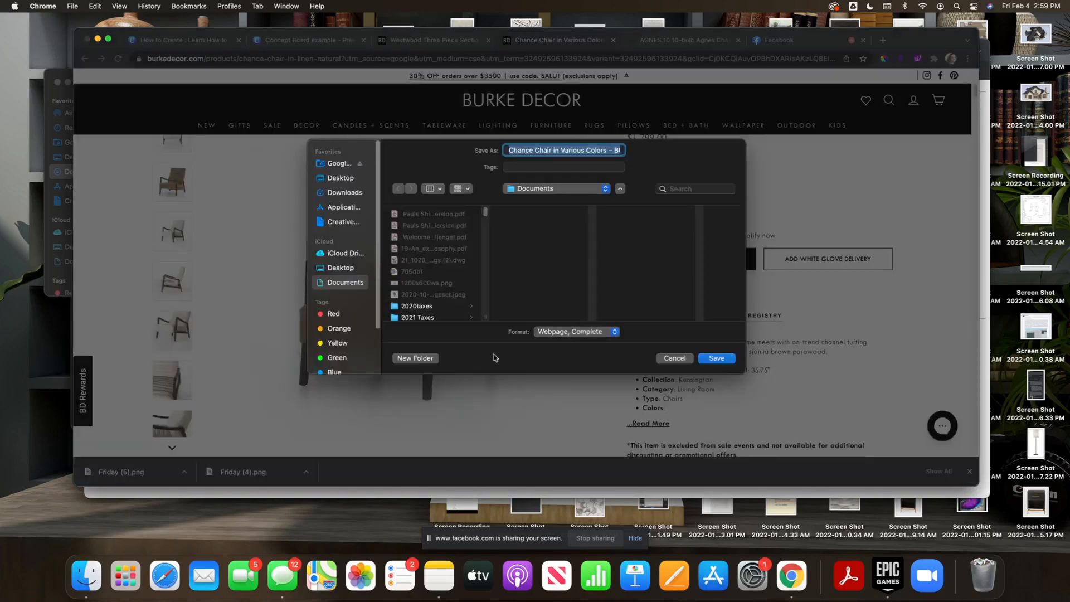
click(664, 358)
- Try to save the Westwood Three Piece Sectional picture from its Burke Decor product page
click(434, 40)
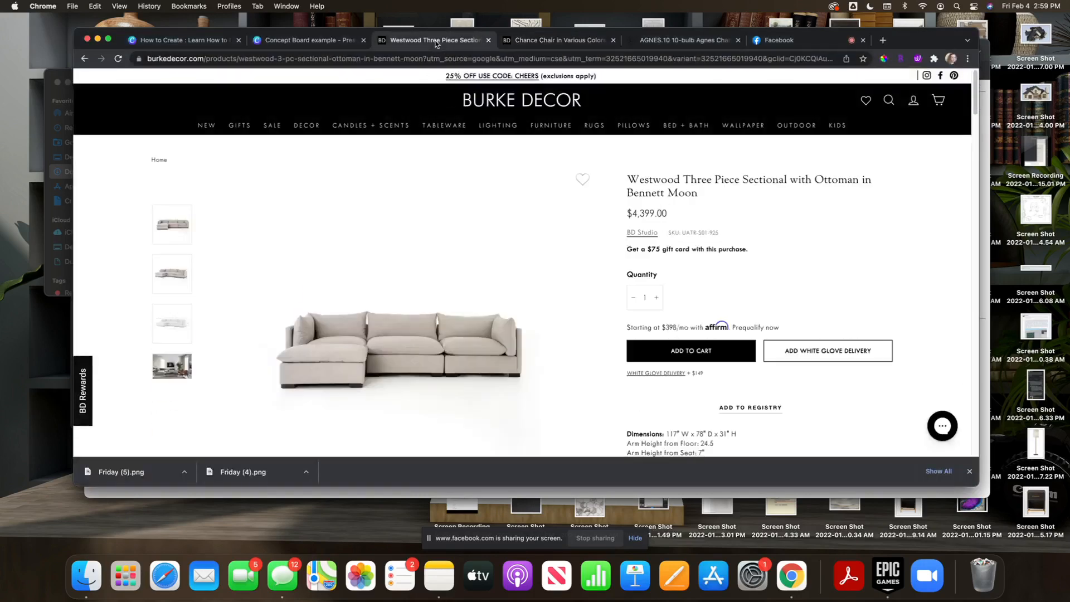
scroll(565, 413, down, 2)
right_click(489, 262)
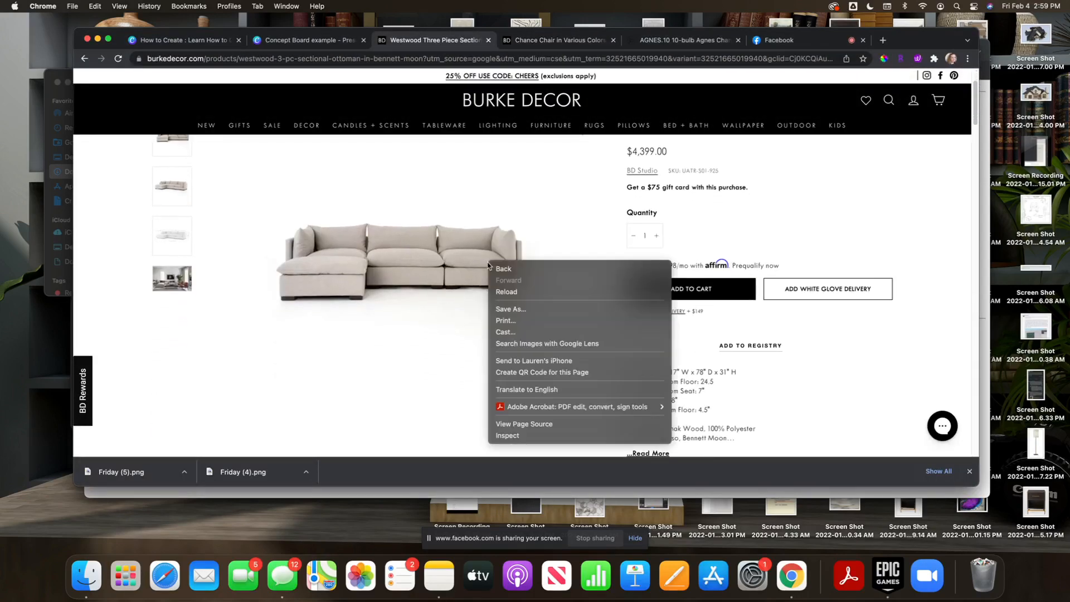
click(517, 310)
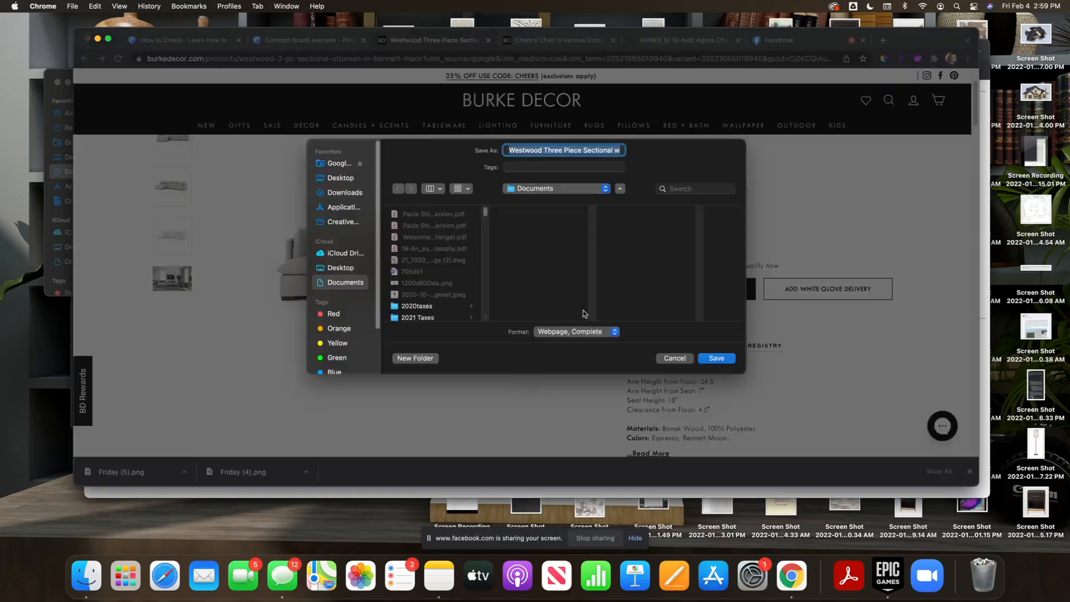
click(669, 357)
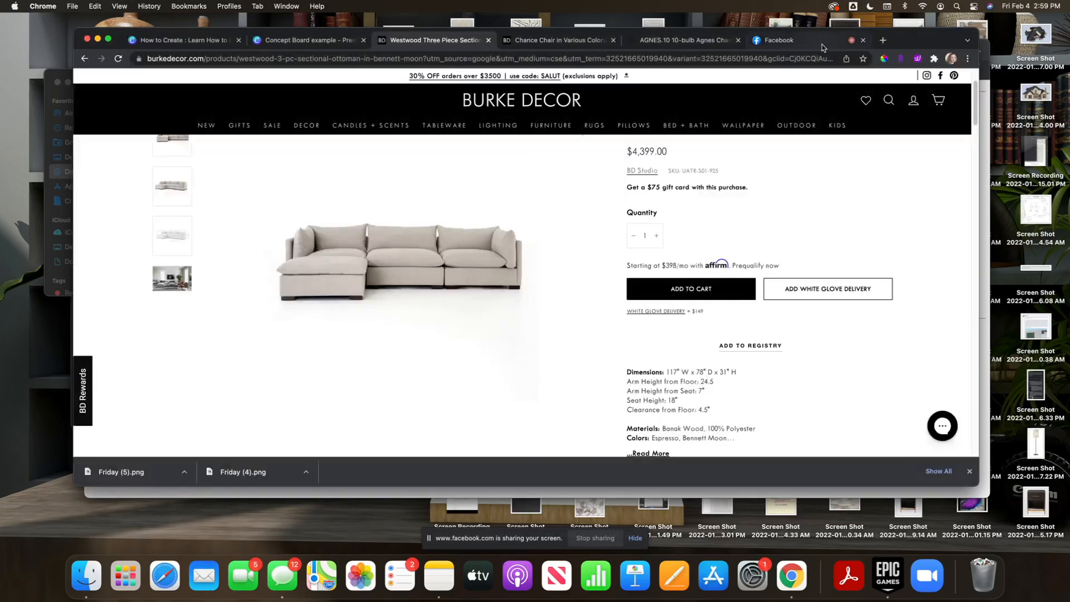
- Open landofpillows.com in a new browser tab and go to its New Arrivals collection
click(655, 43)
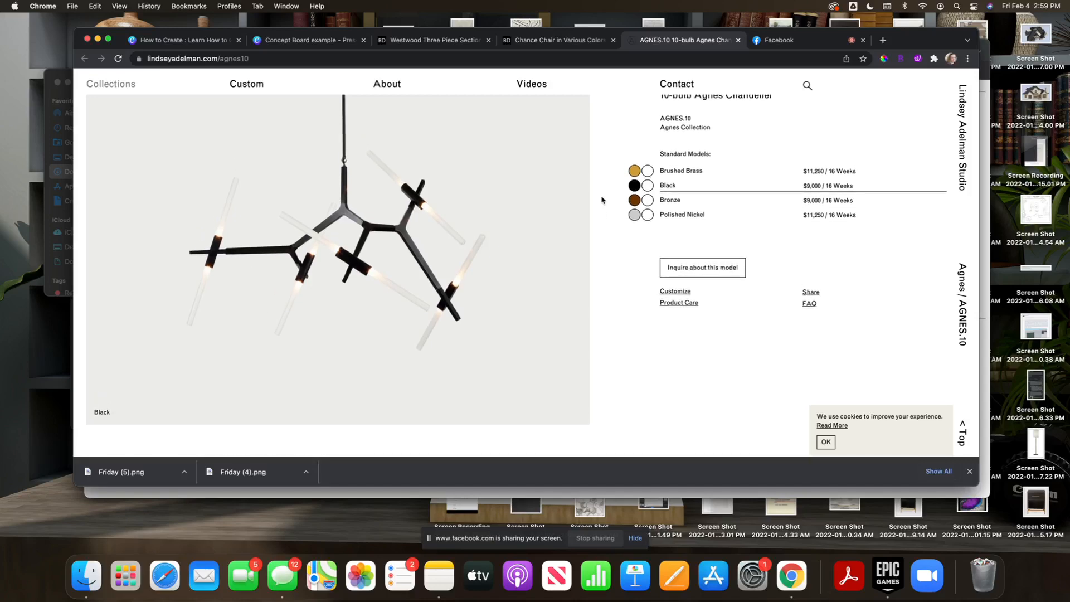
scroll(600, 203, up, 2)
click(882, 40)
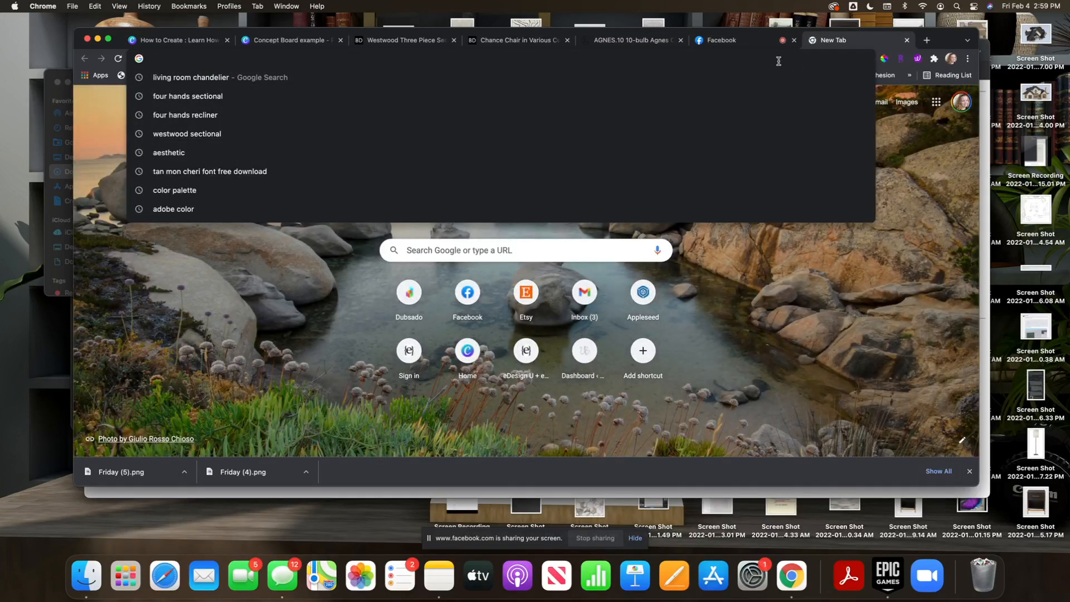
text(landofpillows.com)
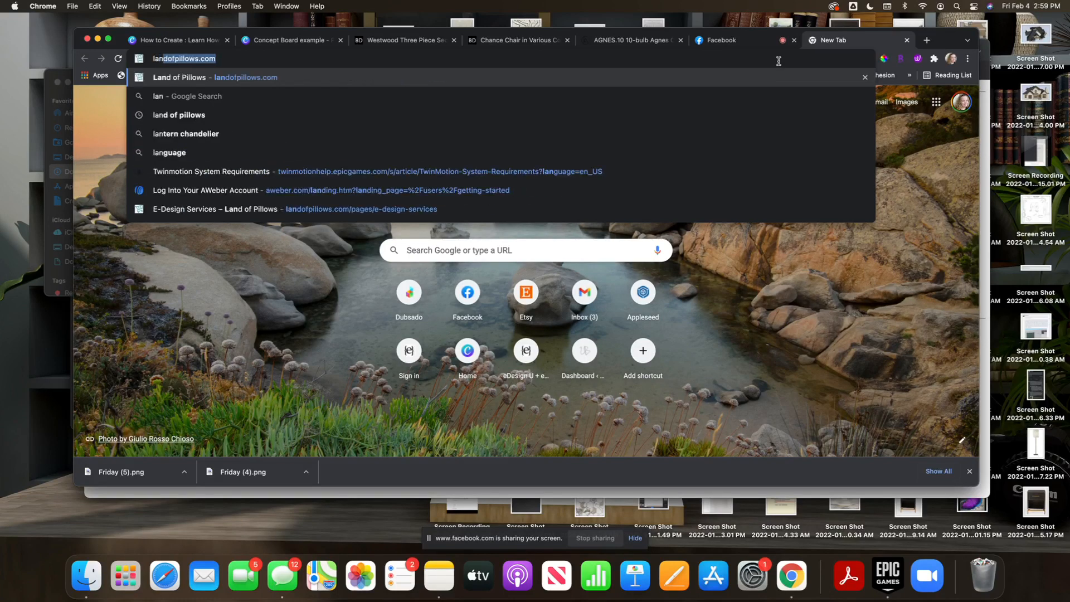
key(Return)
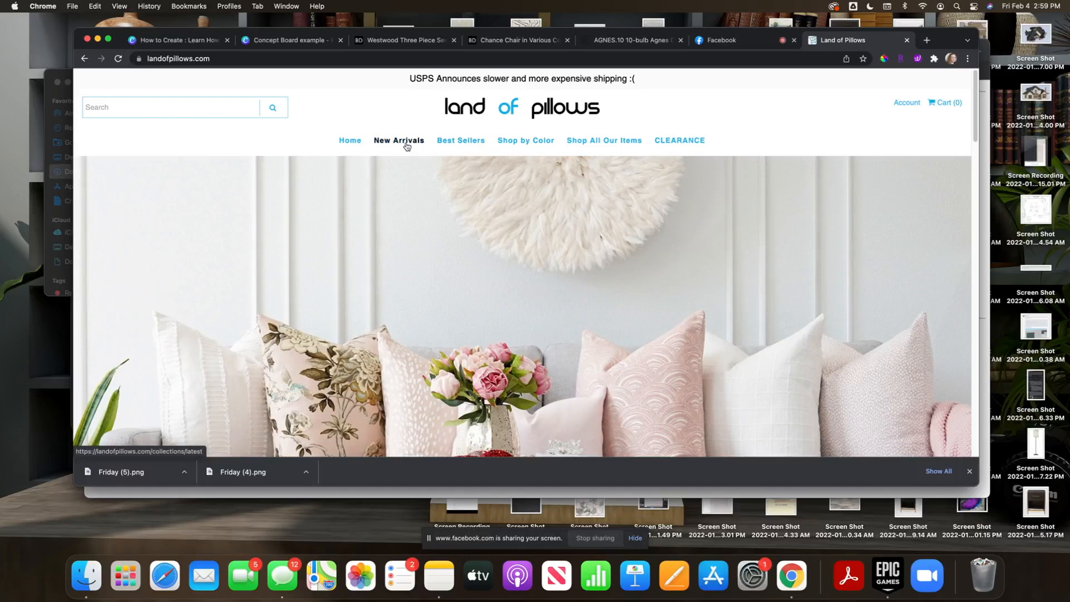
click(407, 146)
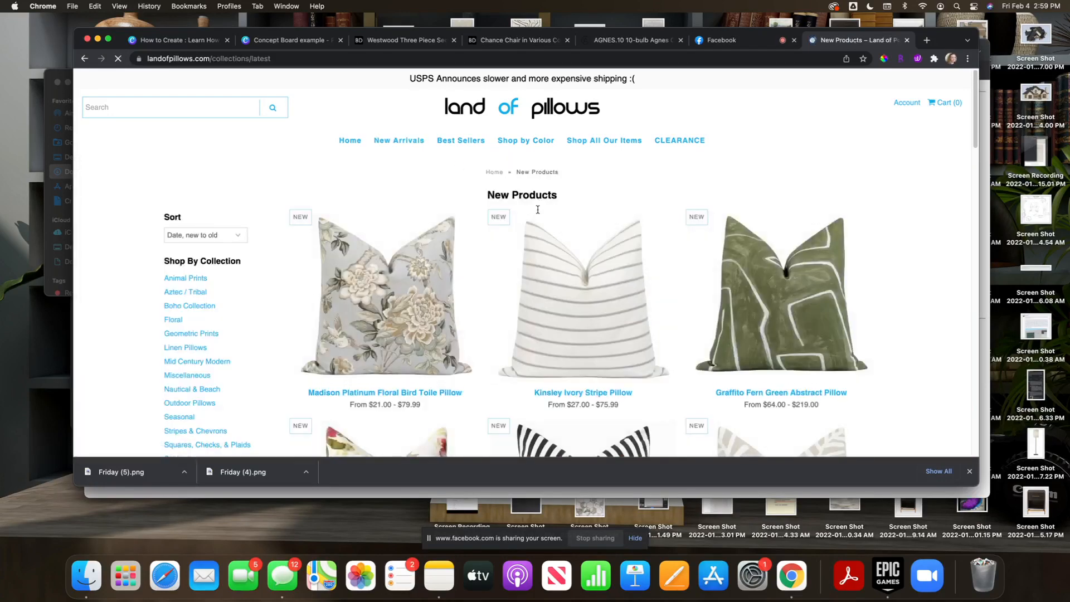
- Look through the new pillow products, then open and browse the Mid Century Modern collection
scroll(581, 280, down, 5)
scroll(780, 267, down, 10)
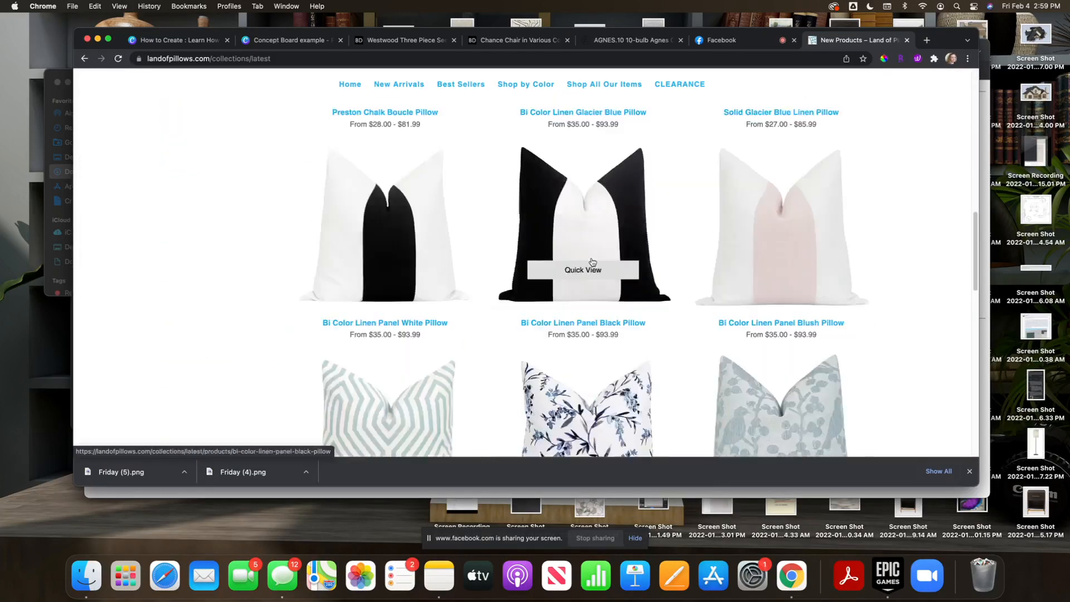
scroll(642, 252, down, 10)
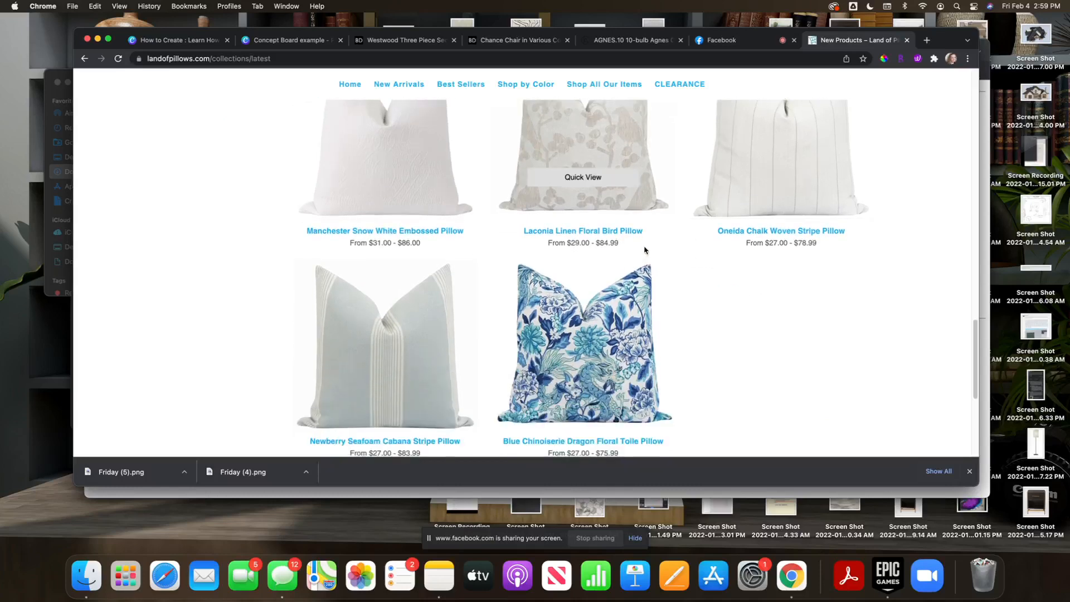
scroll(644, 250, down, 5)
scroll(645, 250, up, 20)
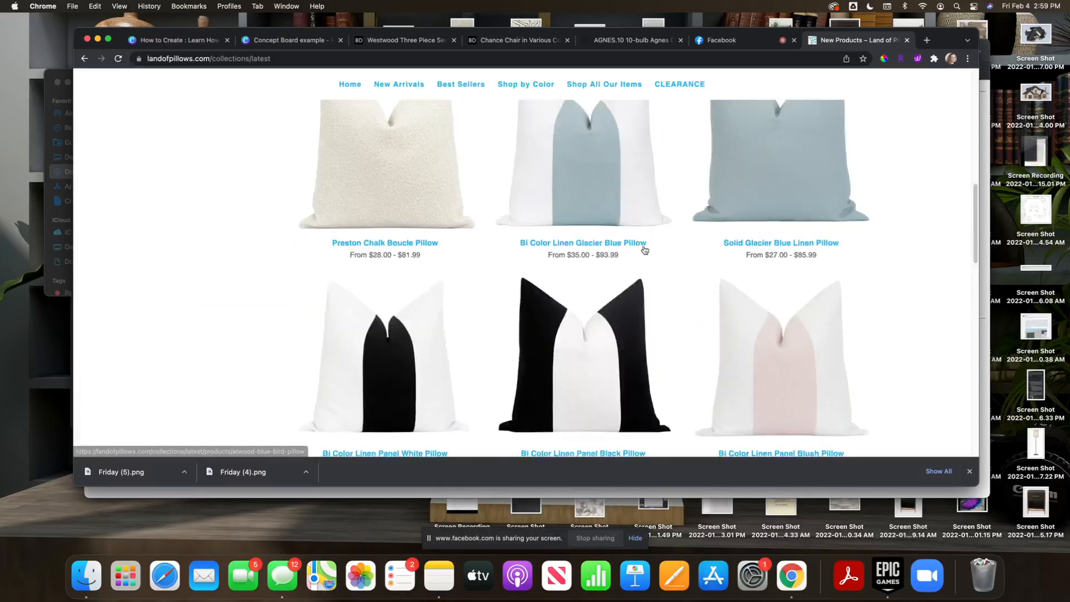
scroll(644, 250, up, 6)
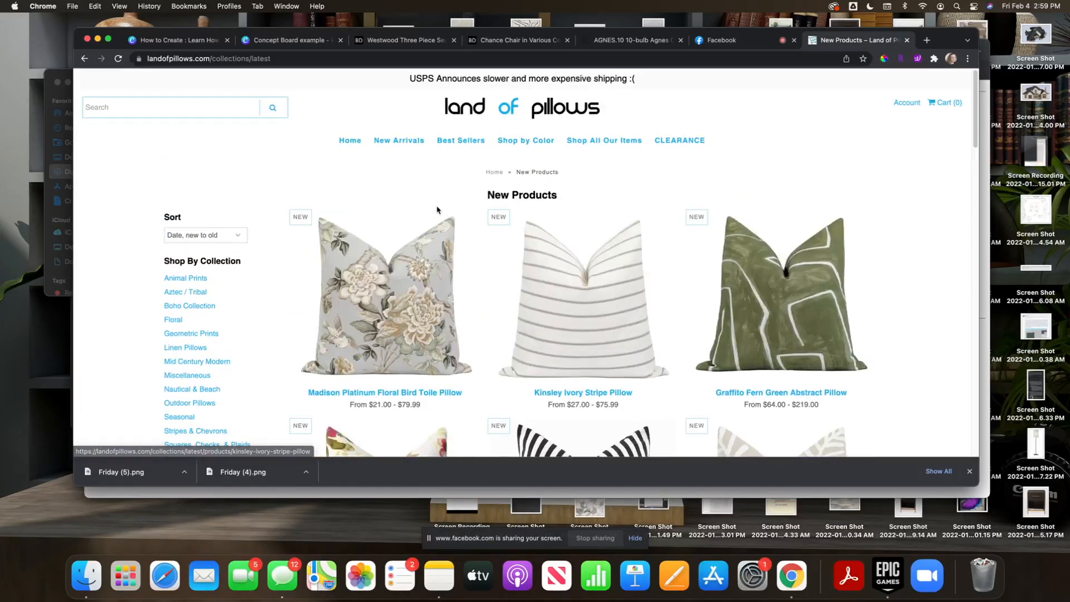
scroll(303, 278, down, 3)
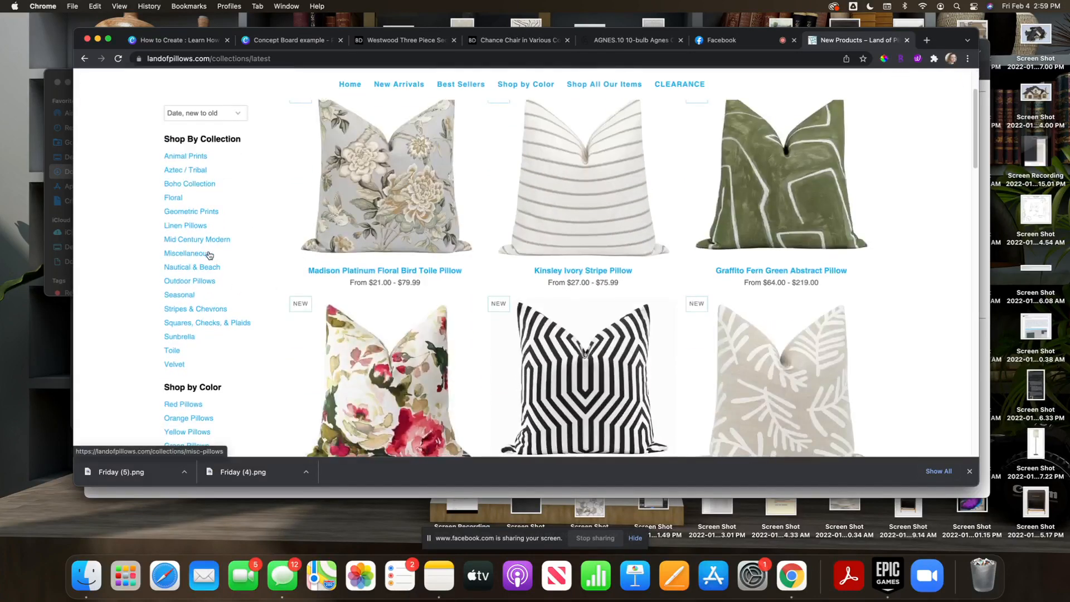
click(227, 241)
scroll(479, 273, down, 5)
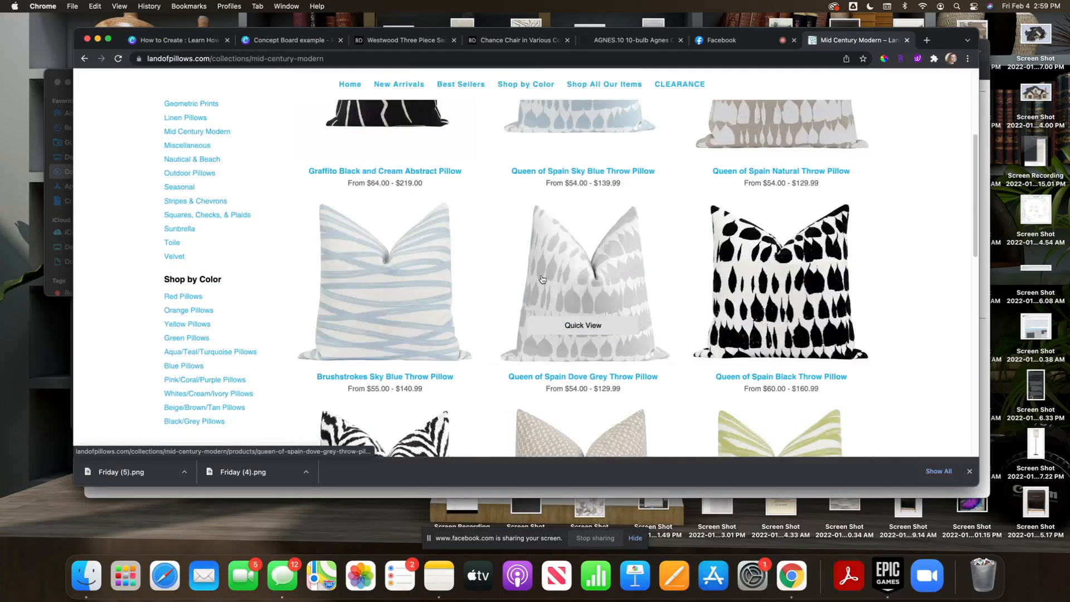
- Open the Graffito Black and Cream Abstract Pillow product from the Mid Century Modern collection and look through its page
scroll(543, 280, down, 5)
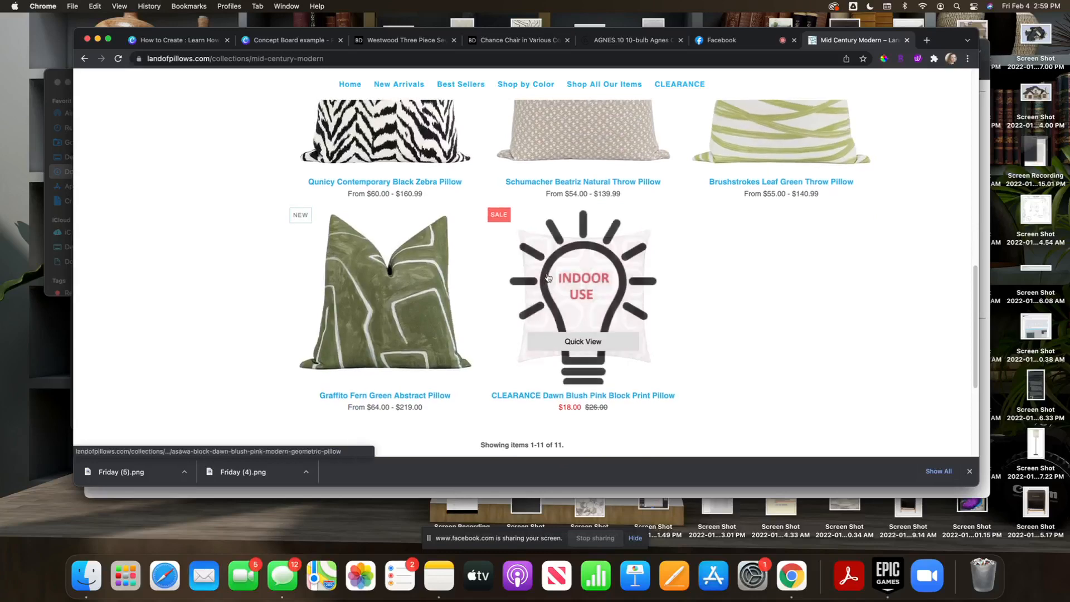
scroll(546, 278, up, 9)
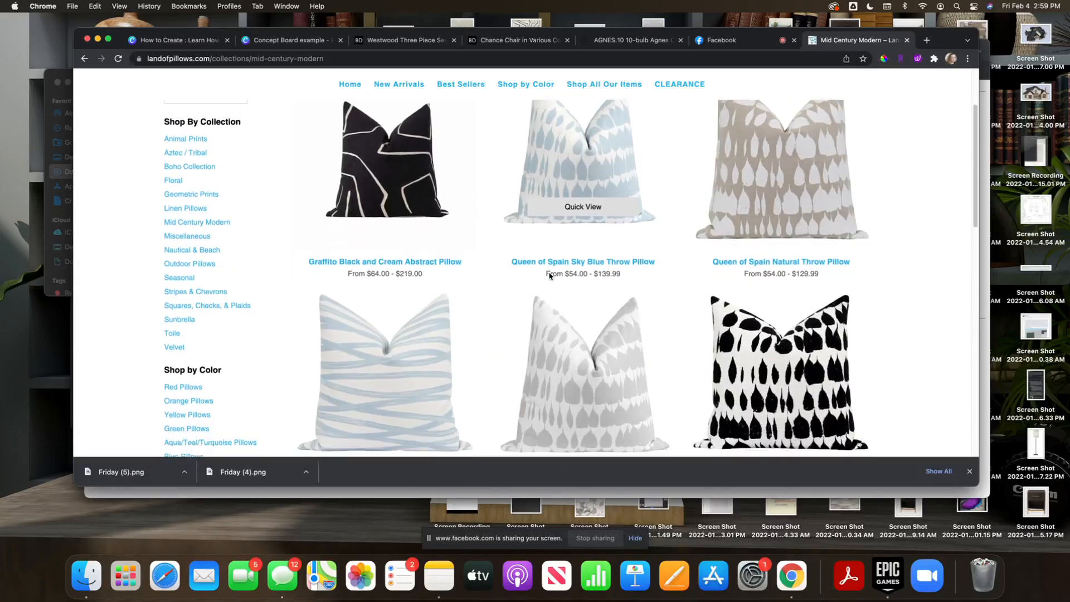
scroll(473, 245, down, 1)
click(402, 267)
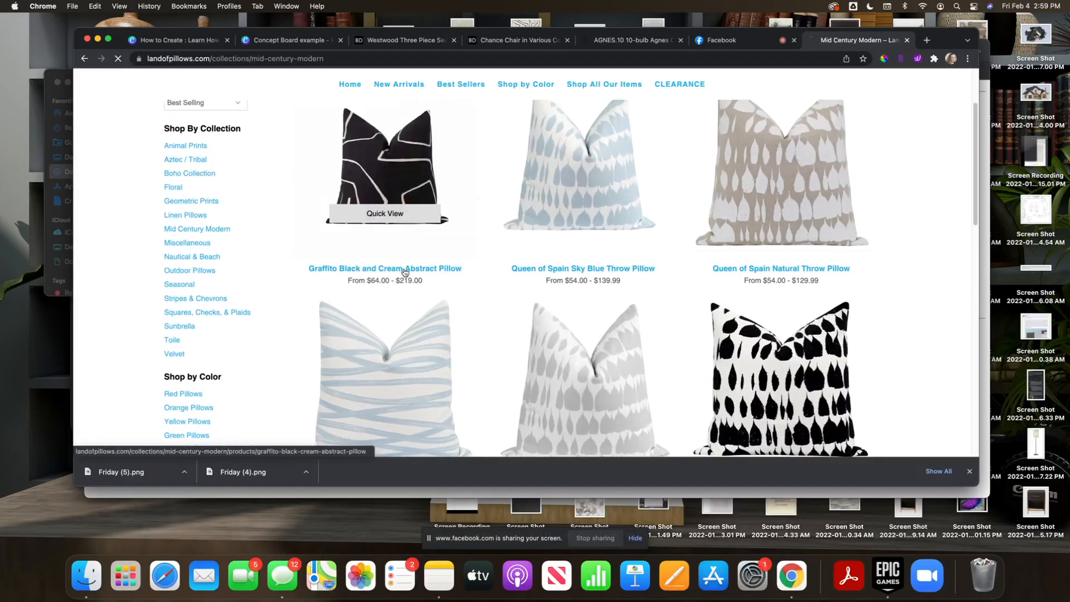
scroll(602, 254, down, 15)
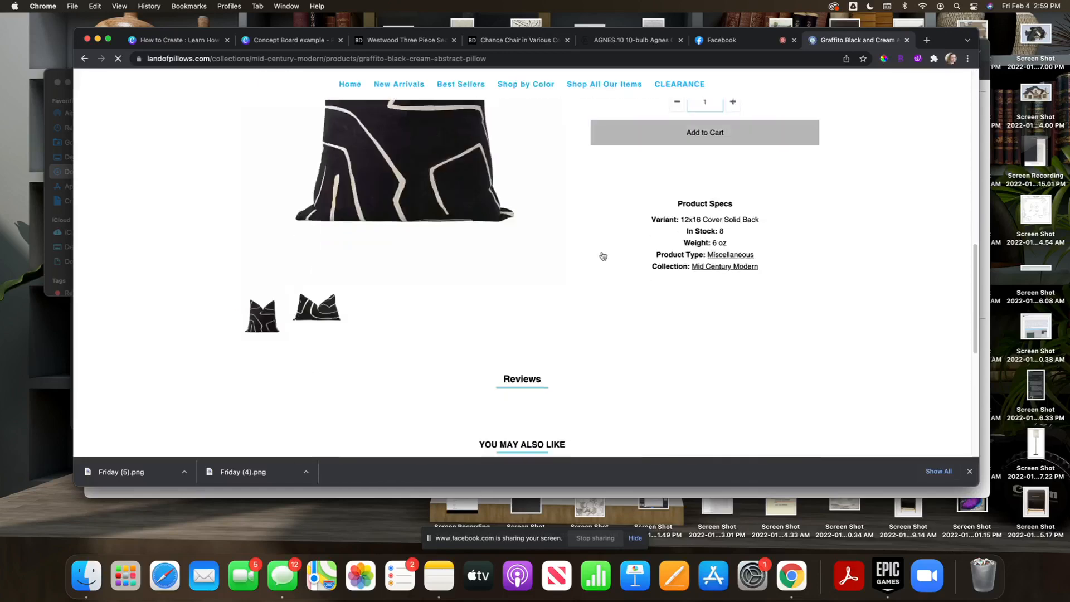
scroll(602, 256, down, 3)
scroll(601, 255, down, 2)
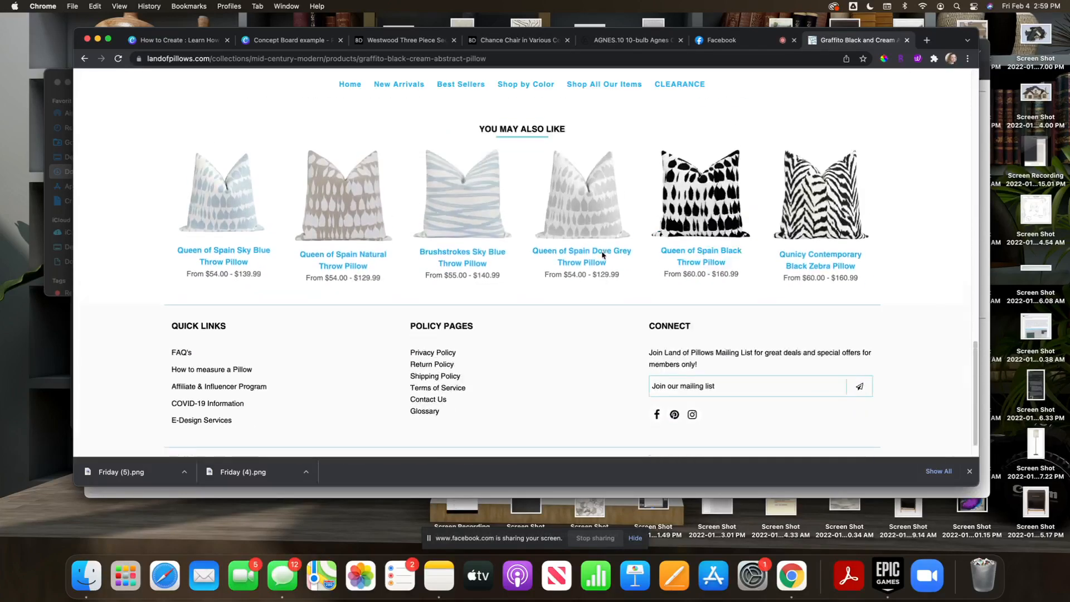
- Save the Graffito Black and Cream Abstract Pillow picture into the MODERNTRANSISTIONAL folder
scroll(600, 254, up, 10)
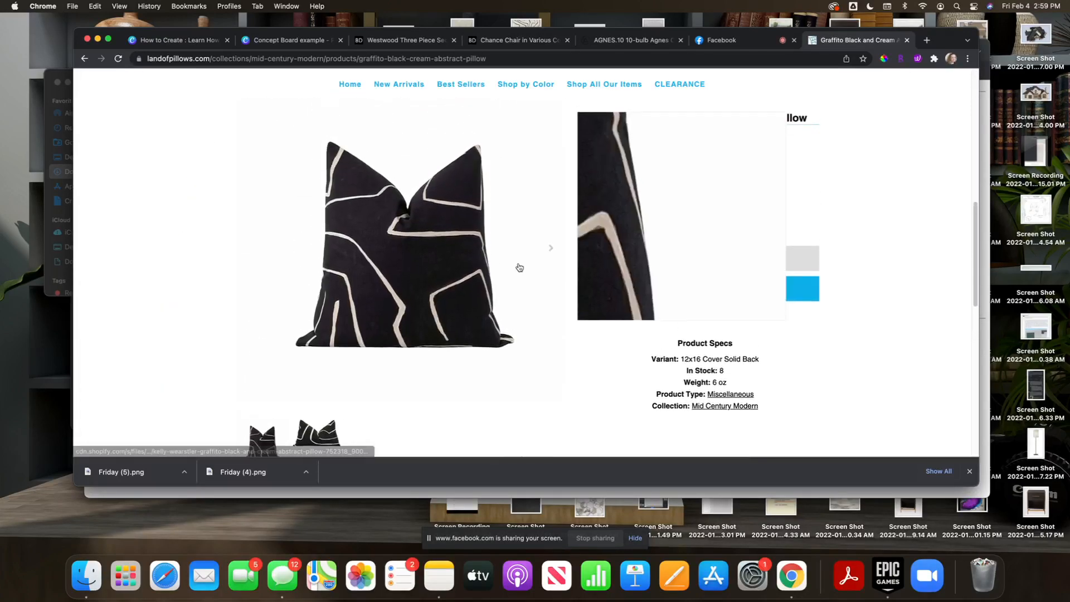
right_click(456, 262)
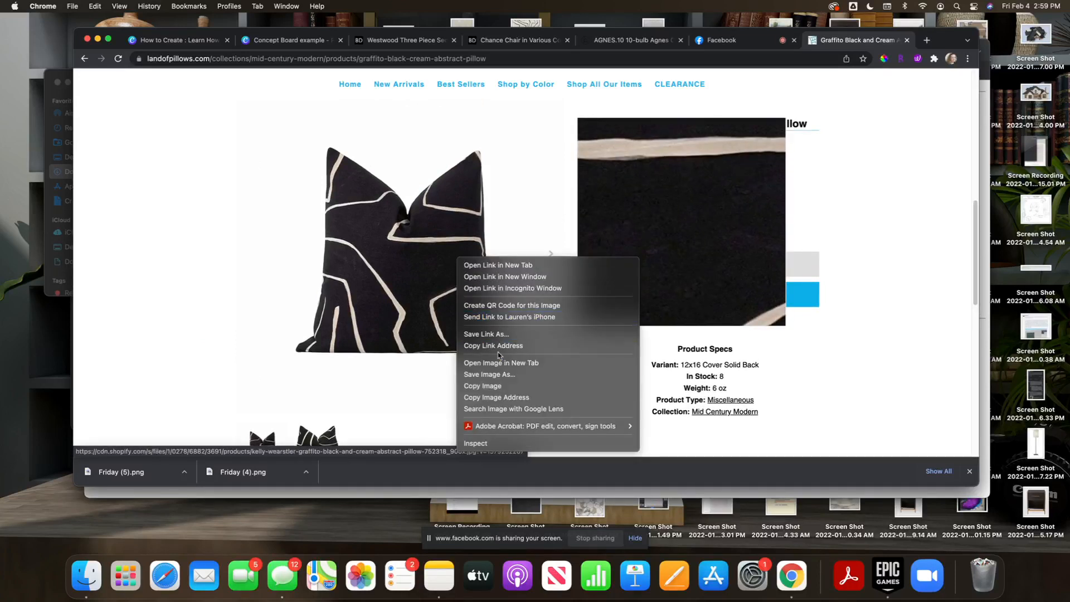
click(498, 374)
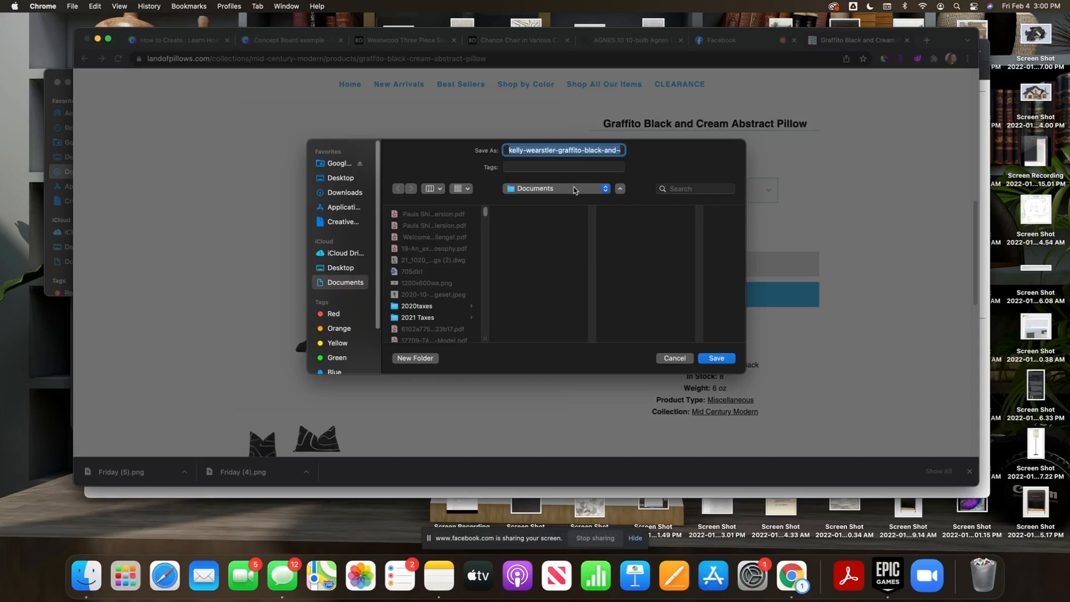
click(574, 189)
click(602, 230)
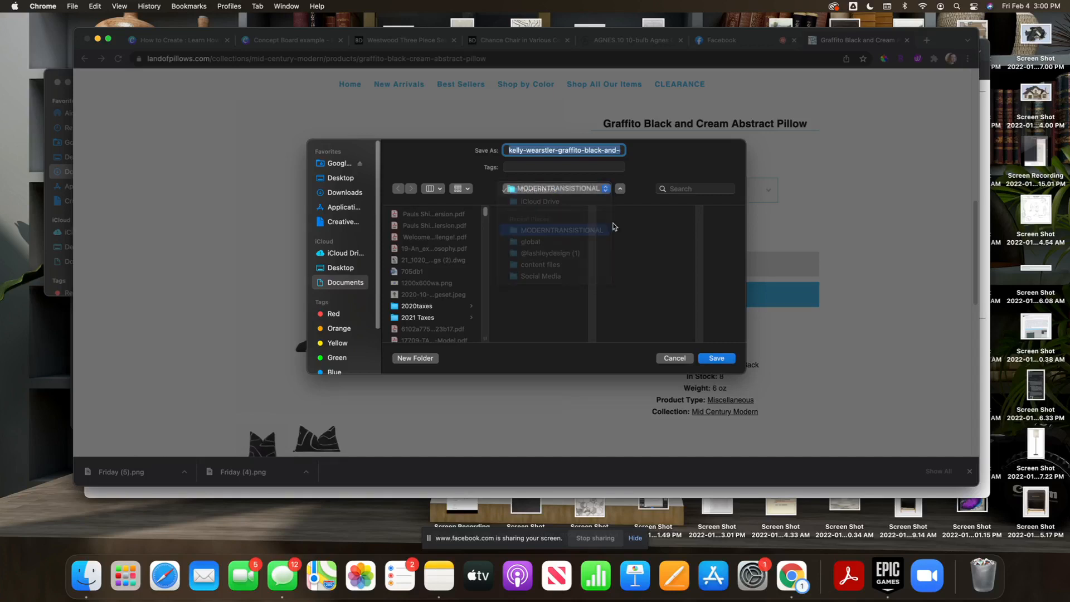
click(717, 358)
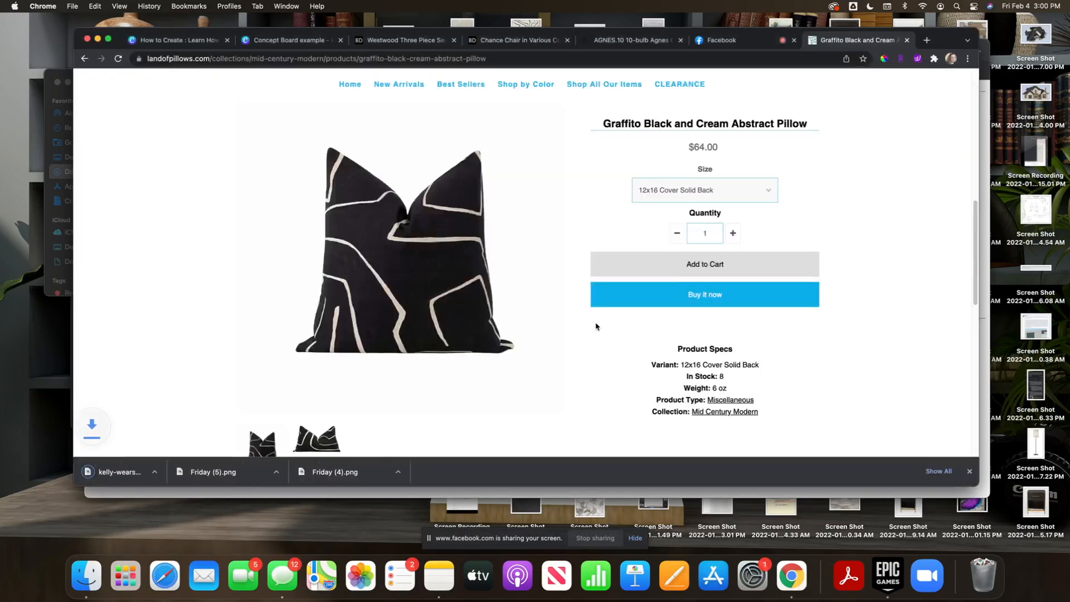
- Open the Beige/Brown/Tan Pillows collection from Shop by Color and look through all three pages of pillows
scroll(583, 363, up, 5)
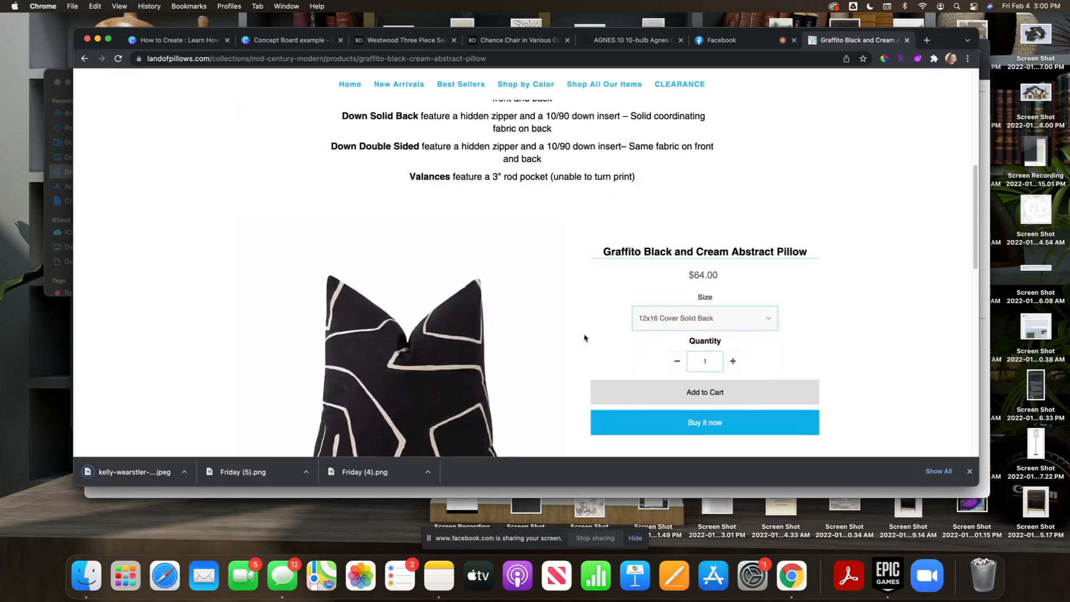
click(524, 84)
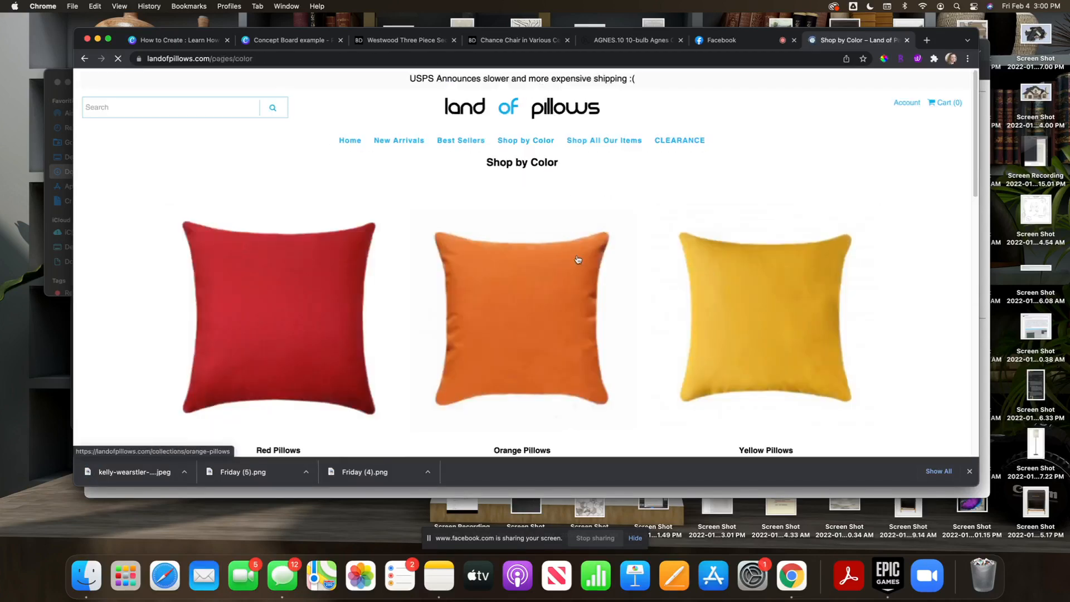
scroll(578, 259, down, 5)
scroll(578, 260, down, 6)
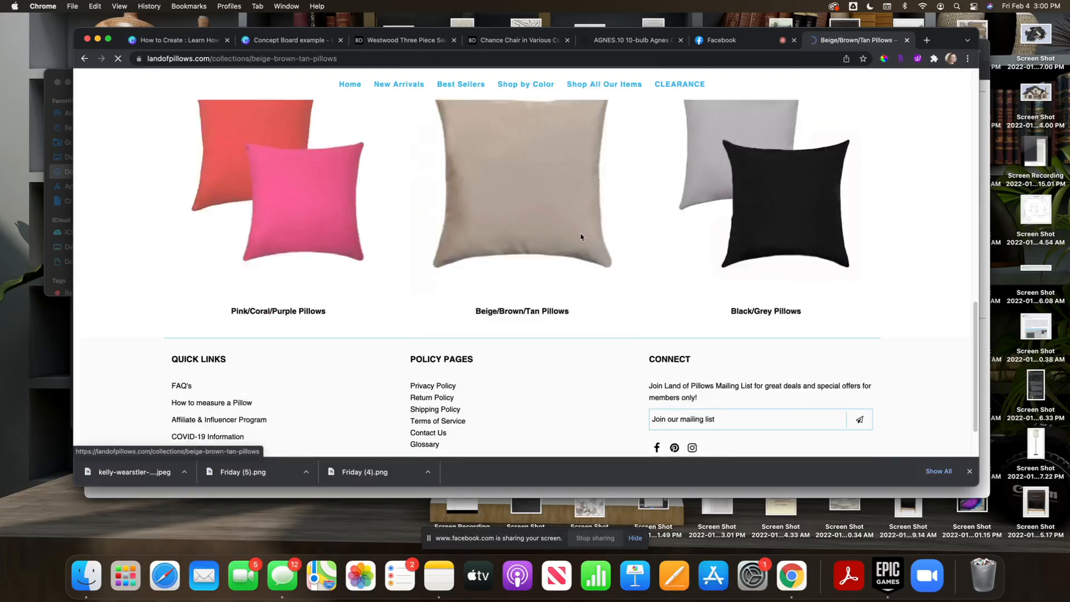
scroll(714, 297, down, 13)
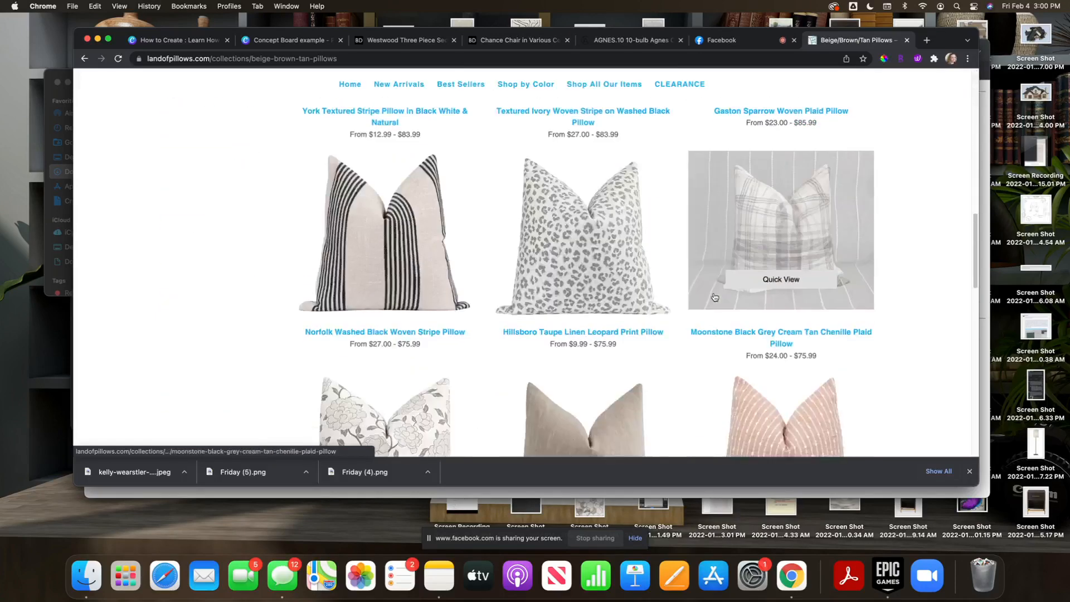
scroll(714, 297, down, 18)
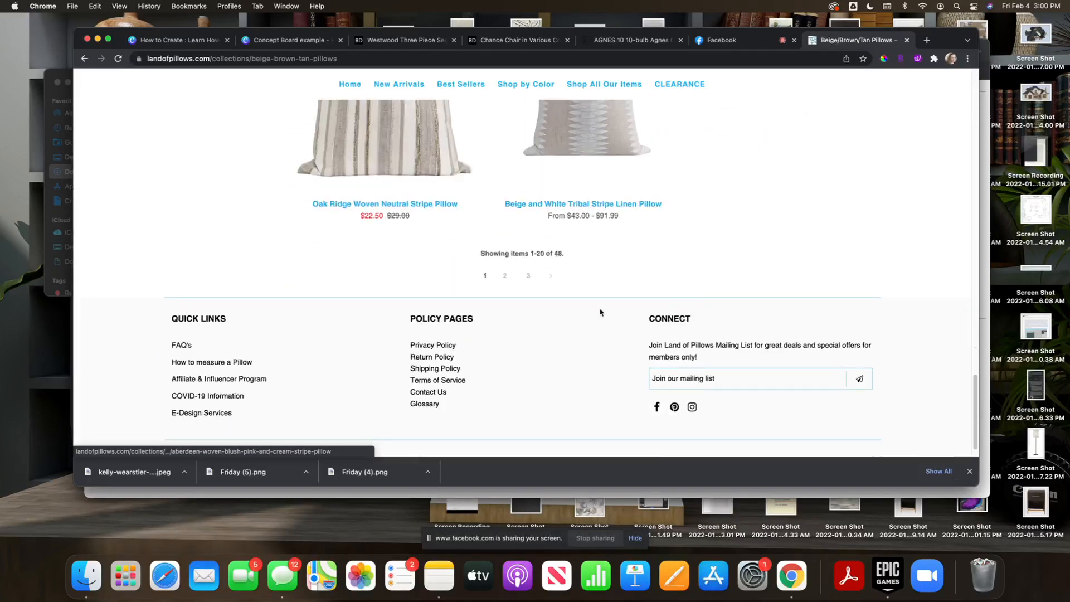
click(515, 273)
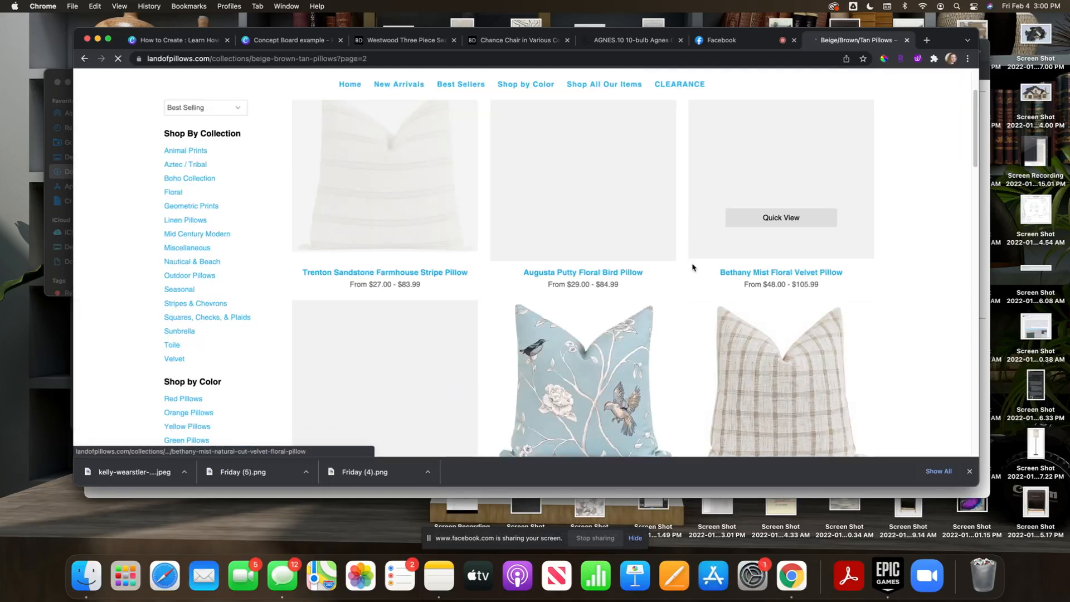
scroll(685, 270, down, 20)
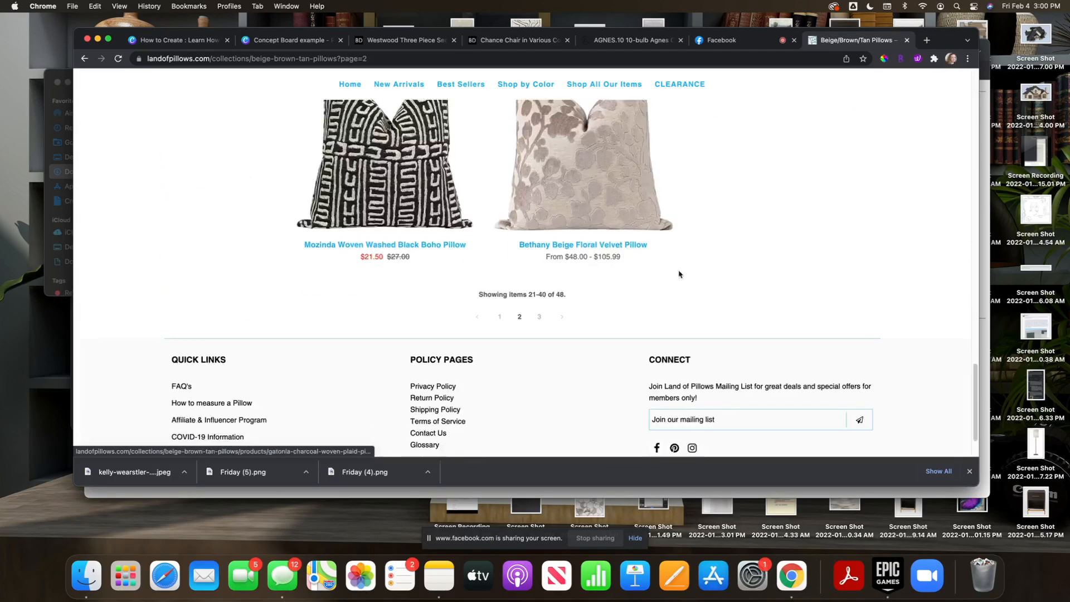
scroll(546, 251, down, 10)
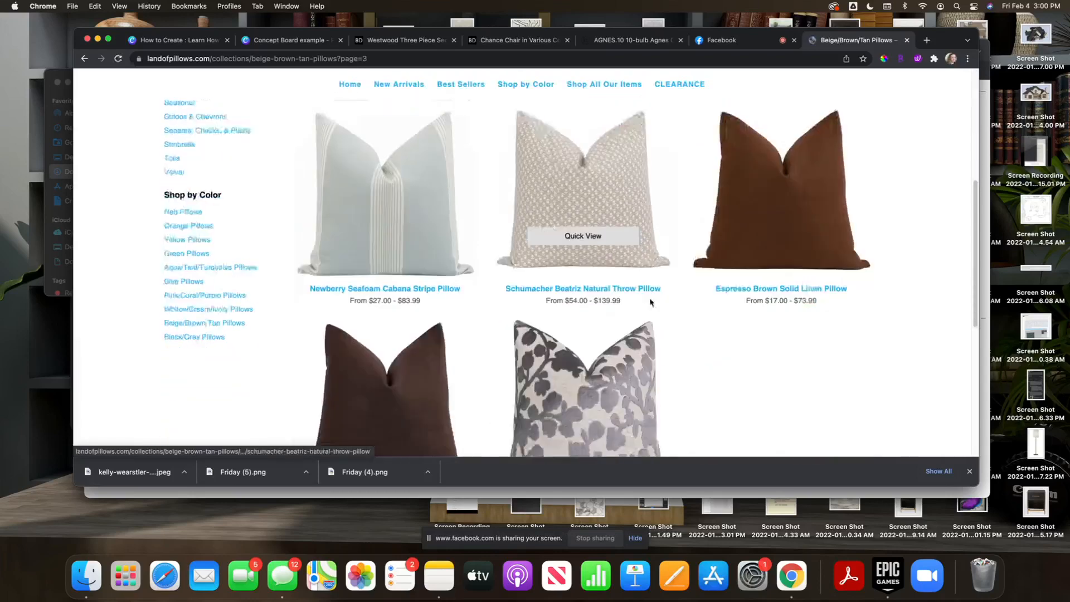
scroll(358, 250, up, 10)
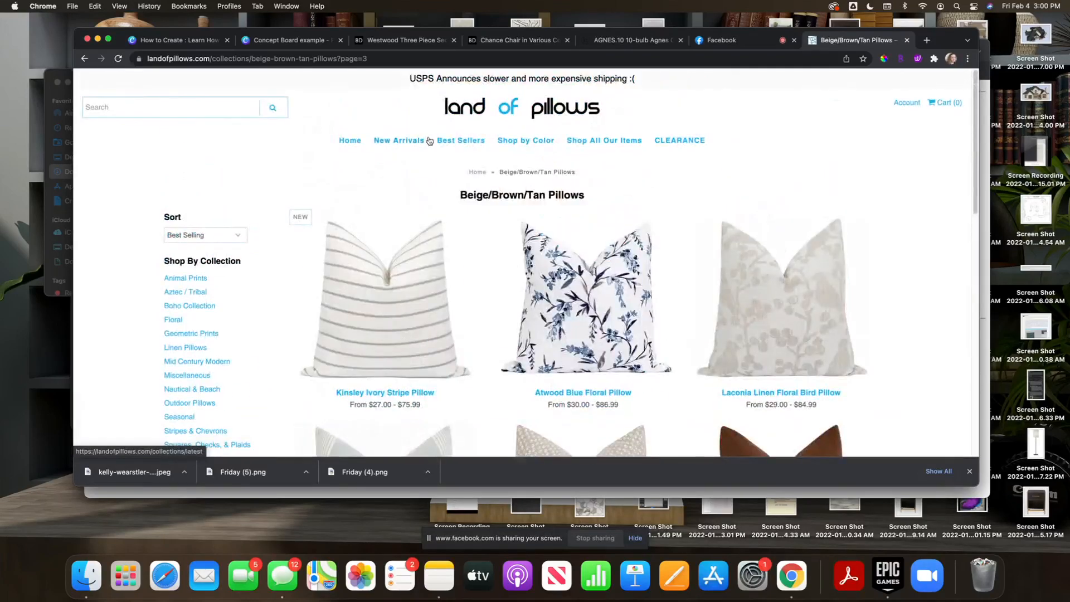
- Open the Best Sellers collection and look through pages 1 to 4 for another matching pillow
click(444, 142)
scroll(581, 251, down, 10)
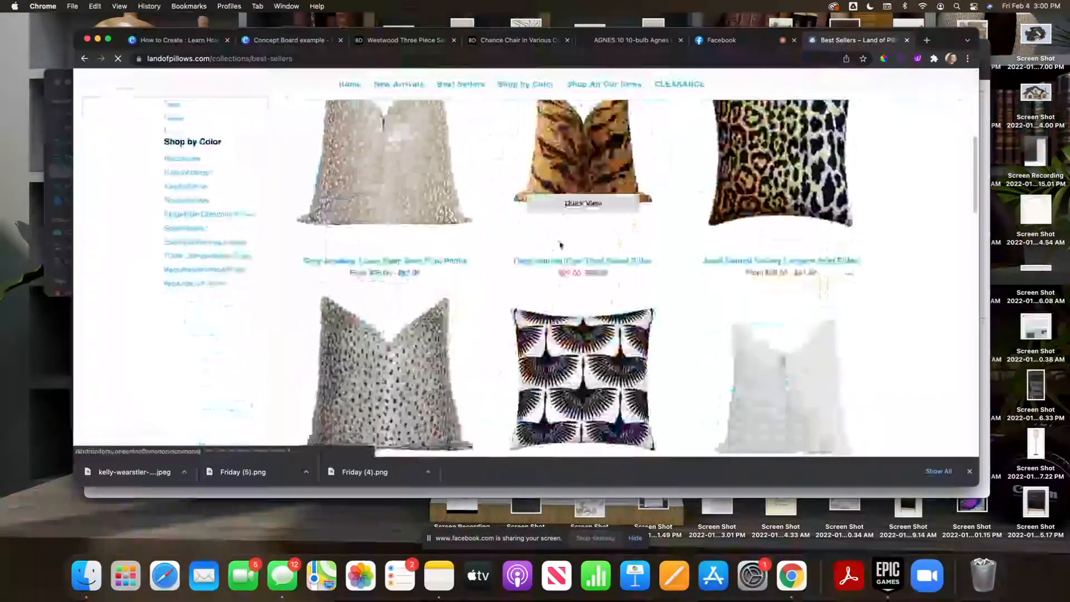
scroll(580, 252, down, 15)
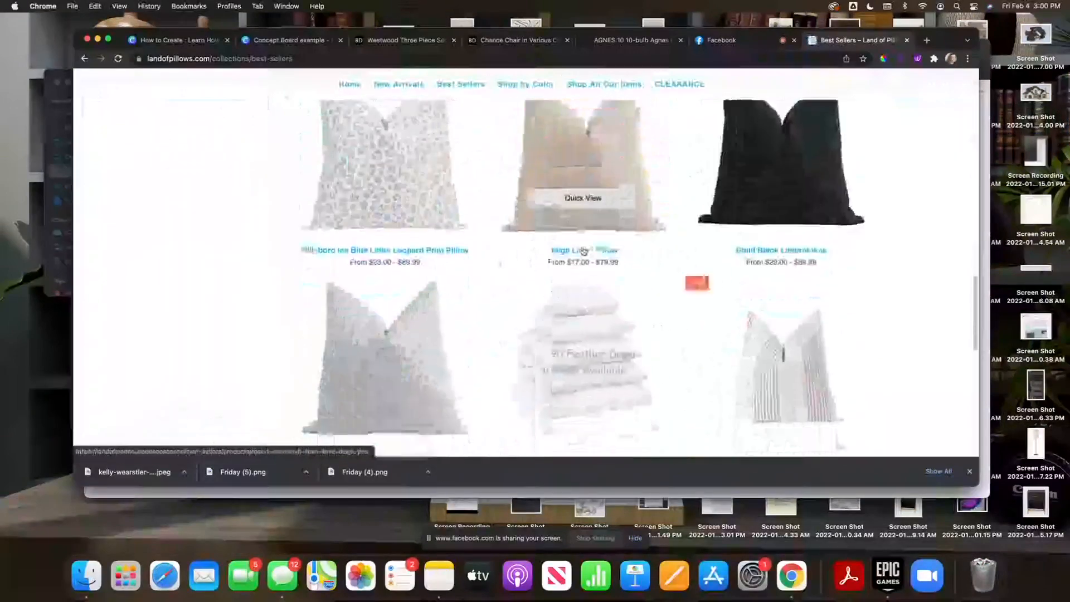
scroll(587, 254, down, 5)
click(490, 289)
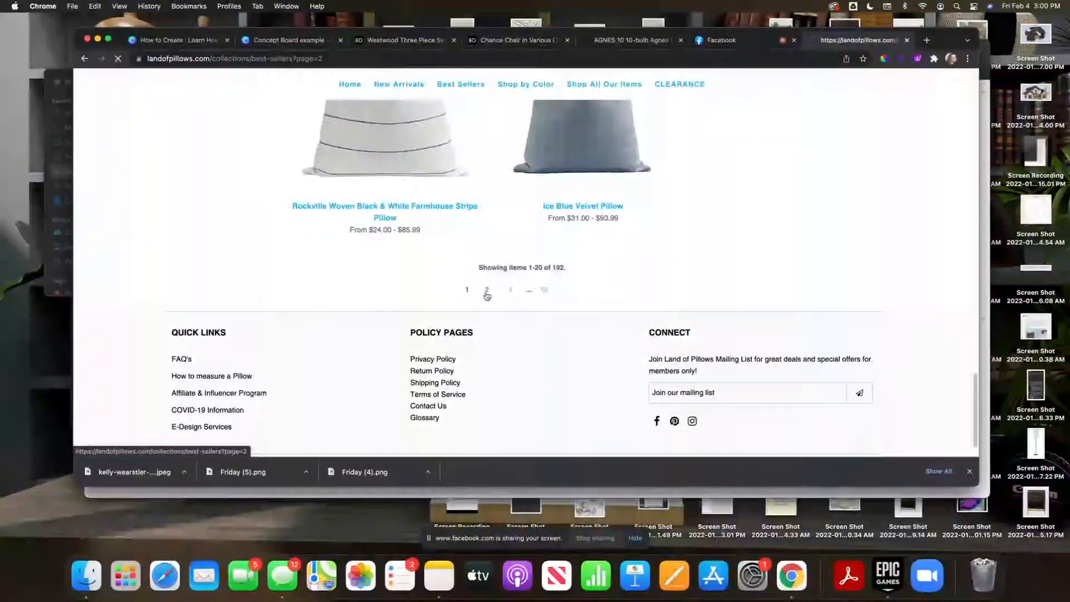
scroll(645, 258, down, 10)
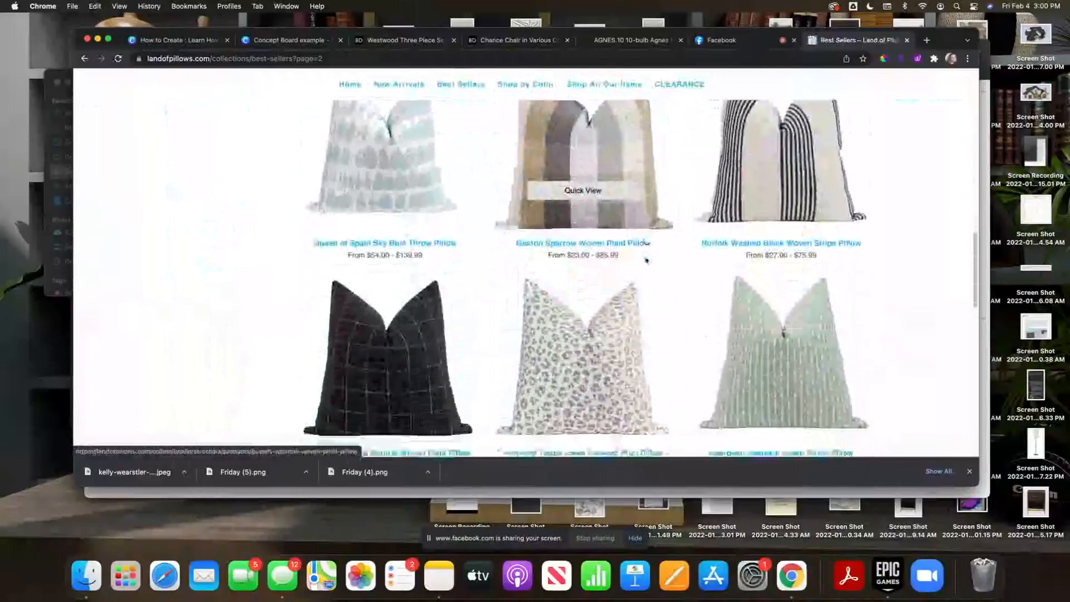
scroll(645, 263, down, 6)
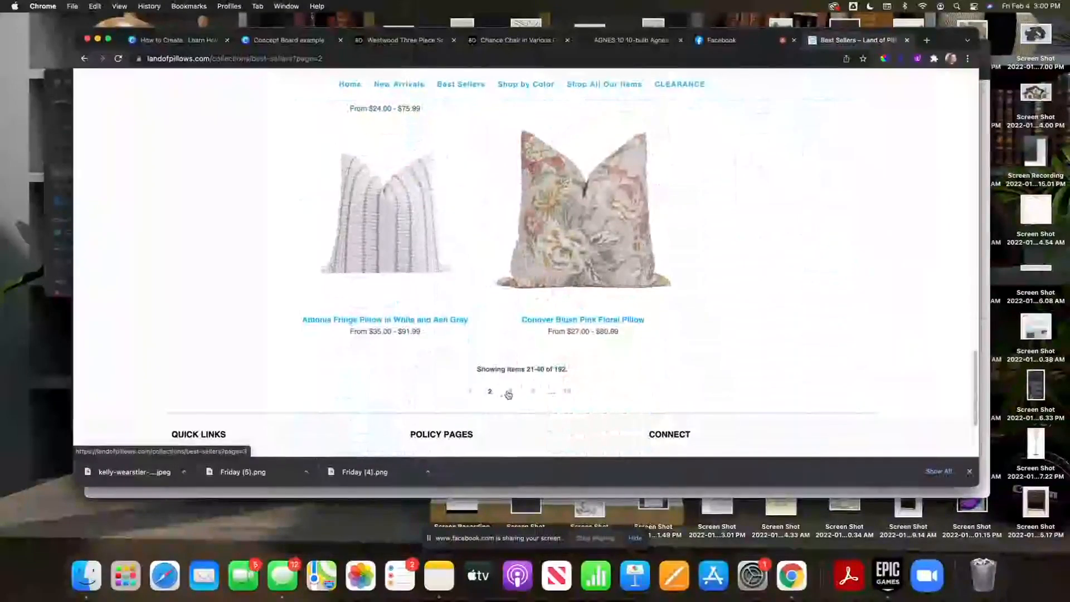
click(510, 394)
scroll(649, 253, down, 10)
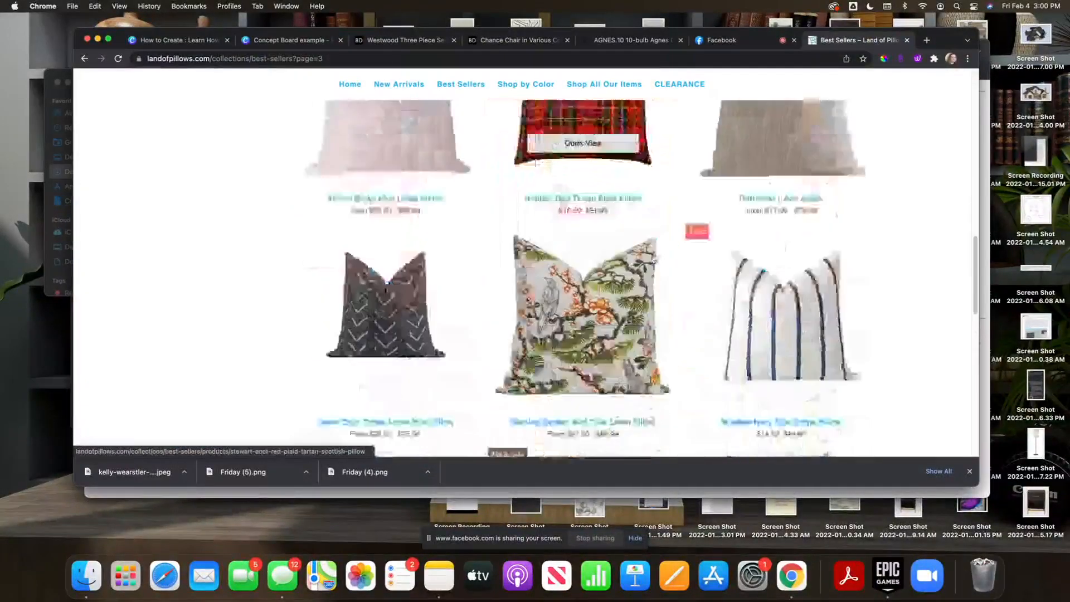
scroll(654, 259, down, 5)
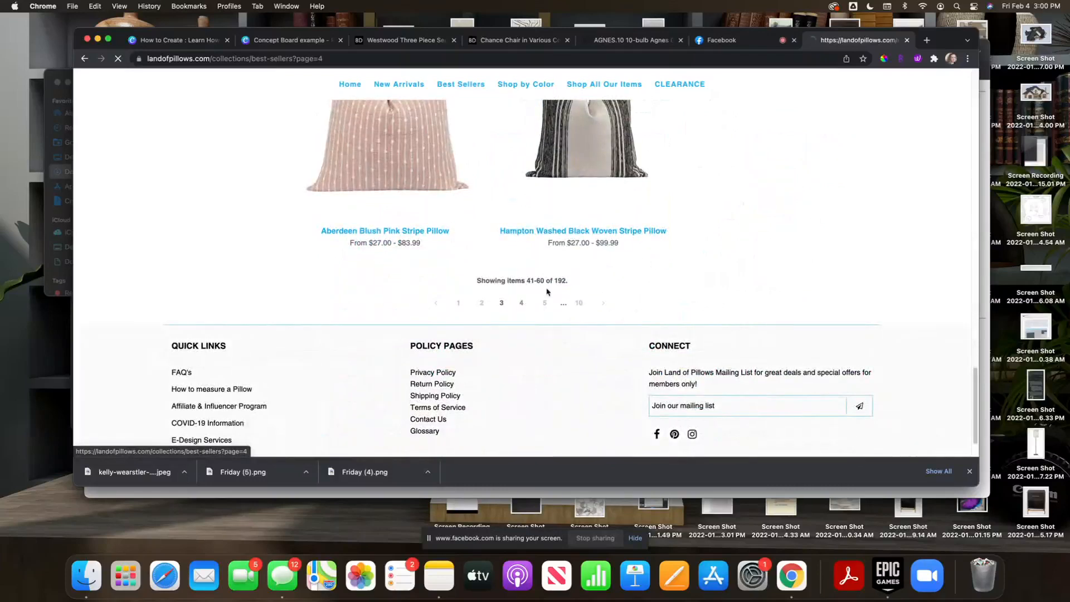
scroll(664, 263, down, 8)
scroll(484, 290, up, 4)
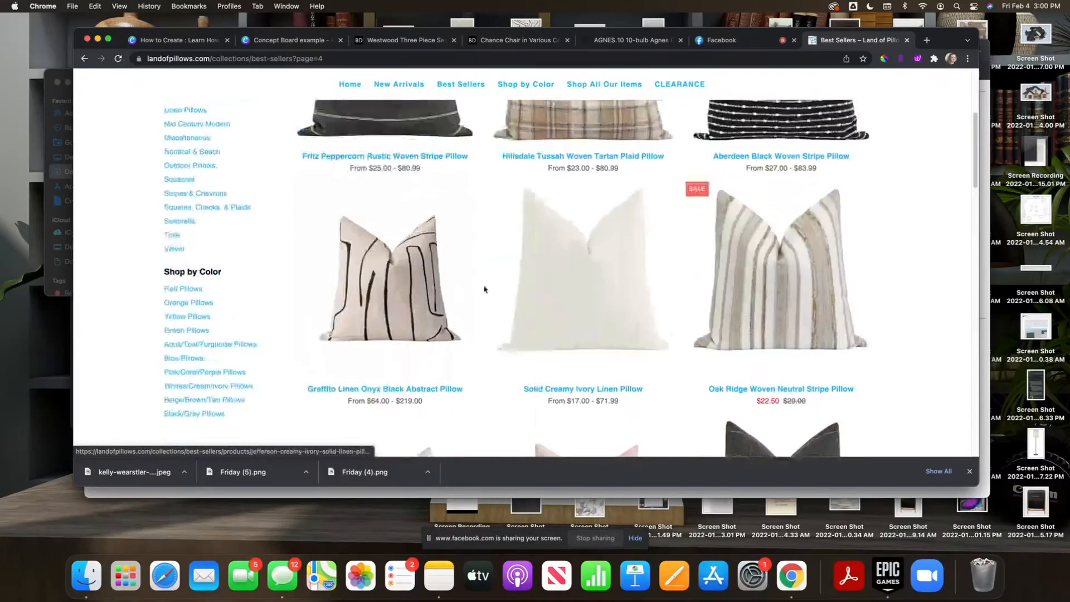
- Open the Graffito Linen Onyx Black Abstract Pillow product and save its picture into the MODERNTRANSISTIONAL folder
click(408, 394)
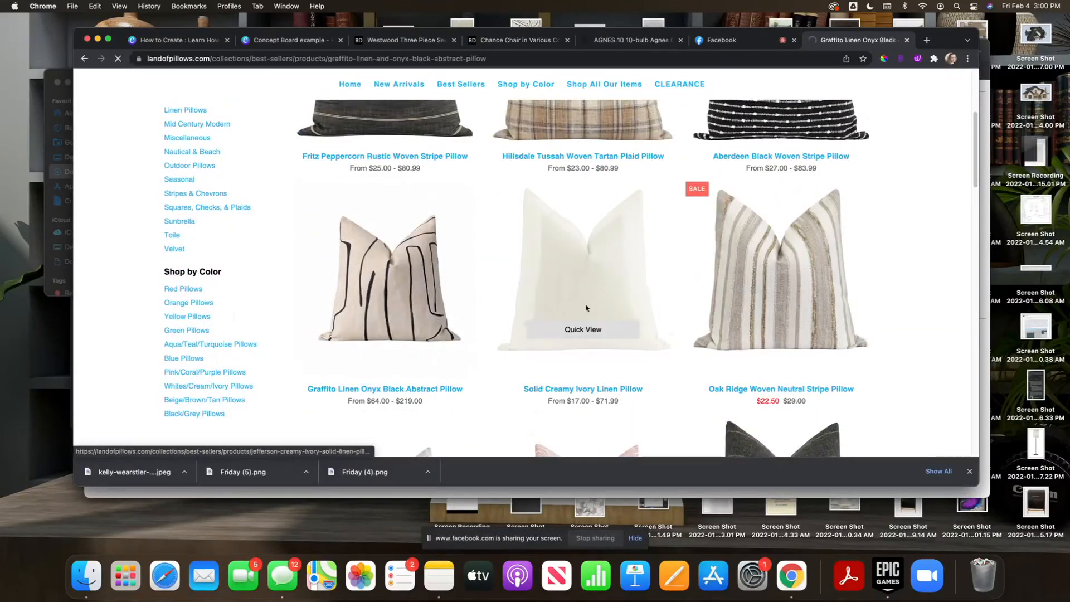
scroll(533, 287, down, 10)
right_click(454, 249)
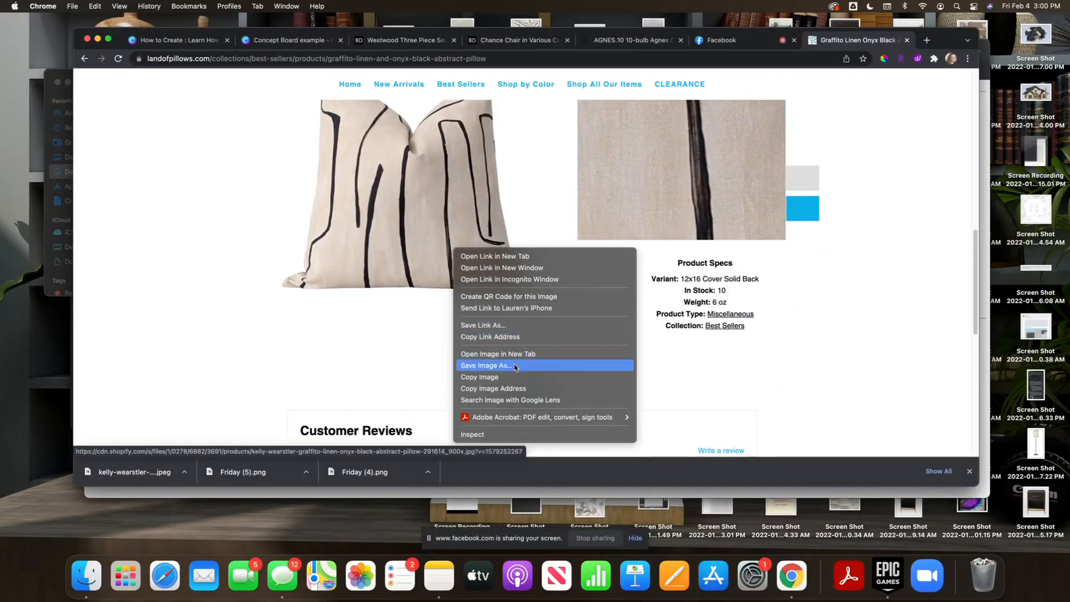
click(513, 365)
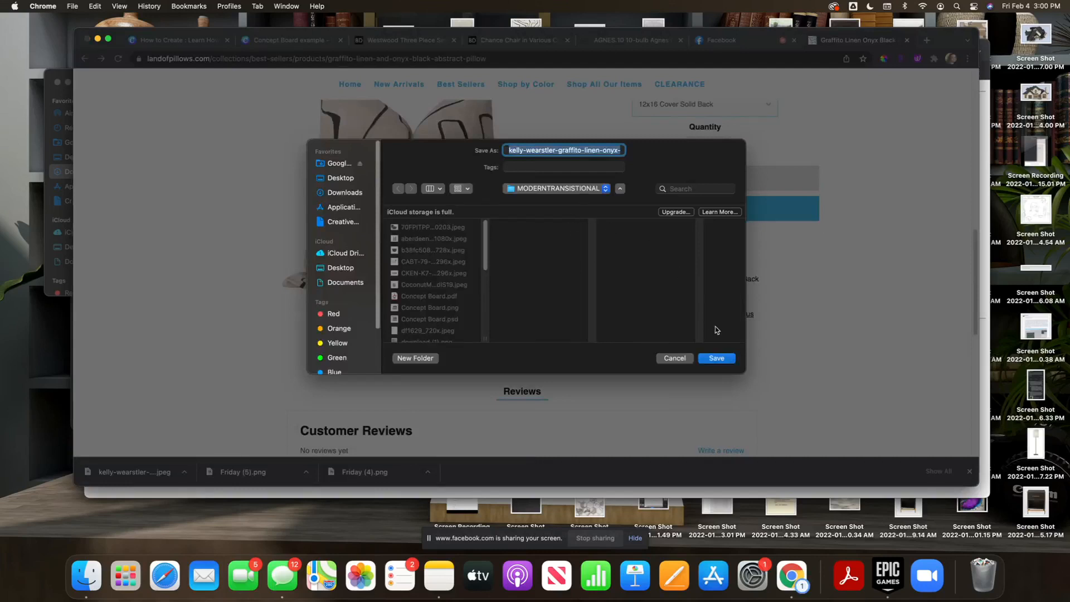
click(717, 358)
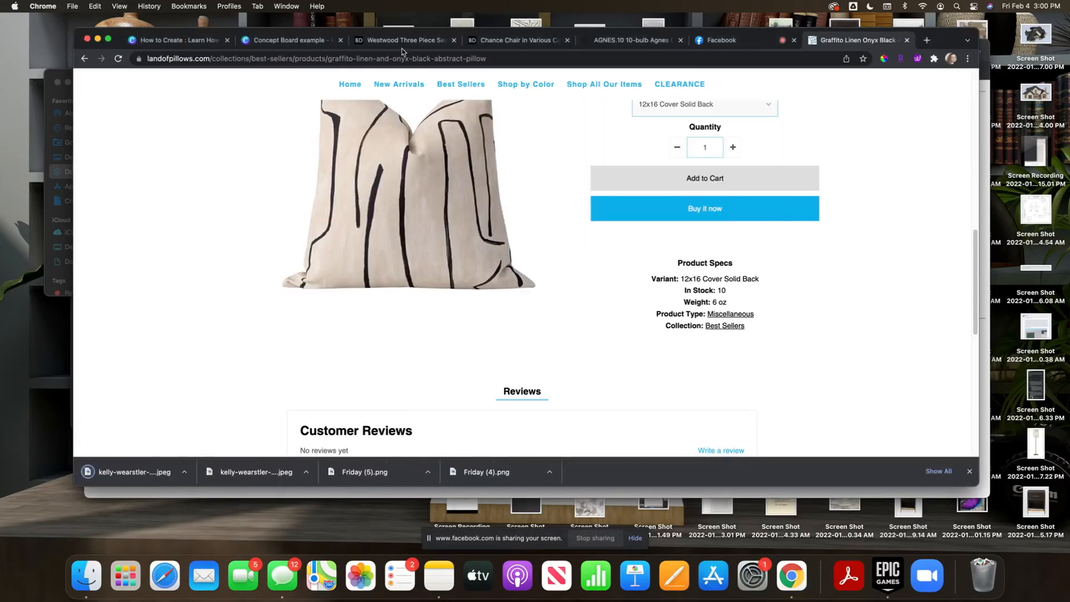
- Switch to the Canva concept board and upload the downloaded linen and onyx pillow picture to the Graphic Design for Interior Designers folder
click(290, 40)
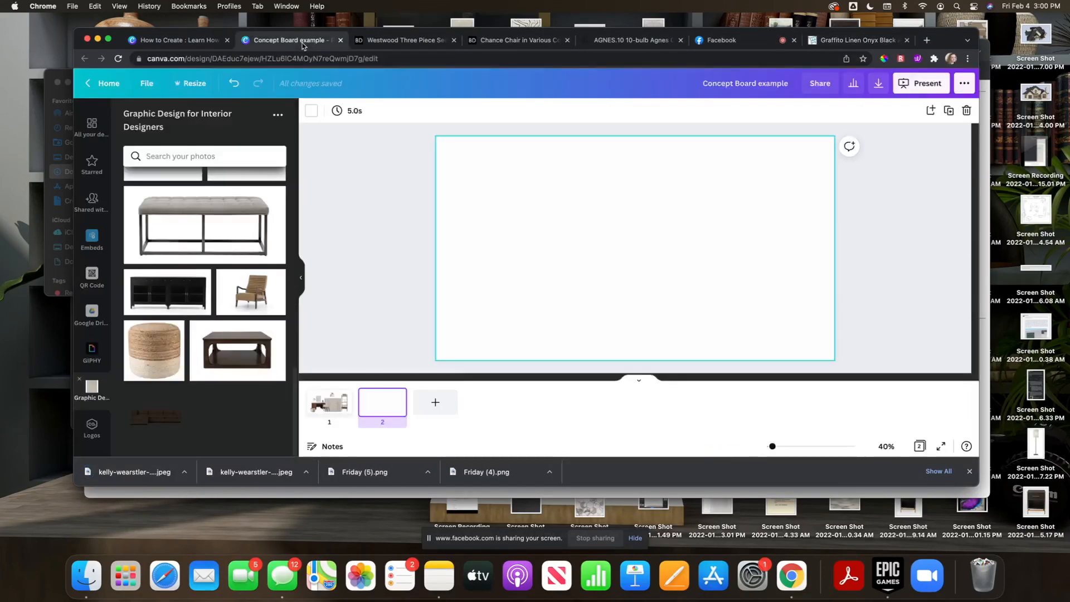
scroll(203, 278, up, 15)
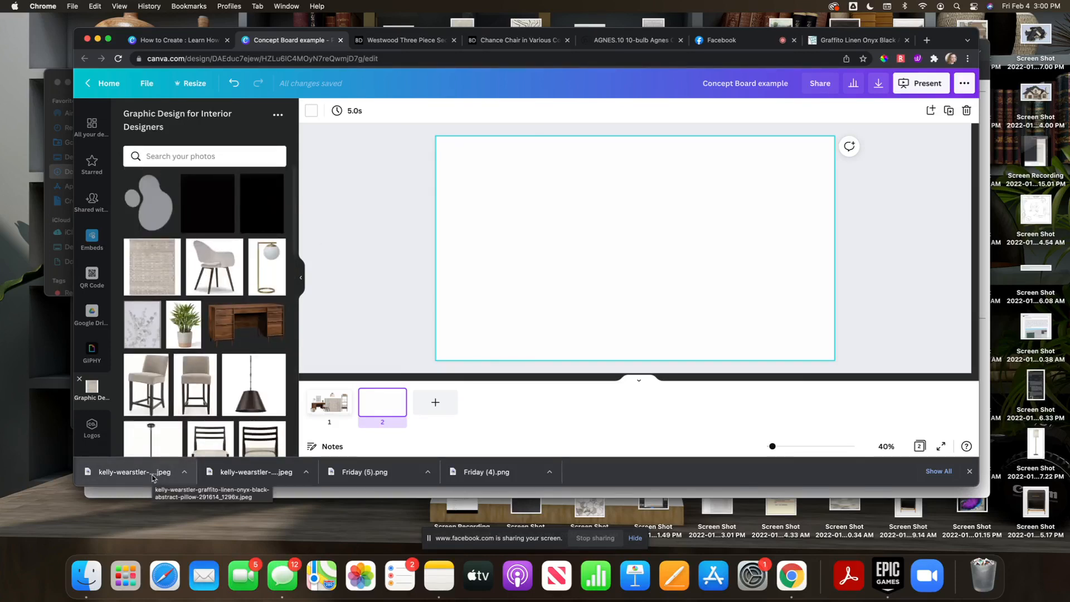
drag(155, 476, 196, 315)
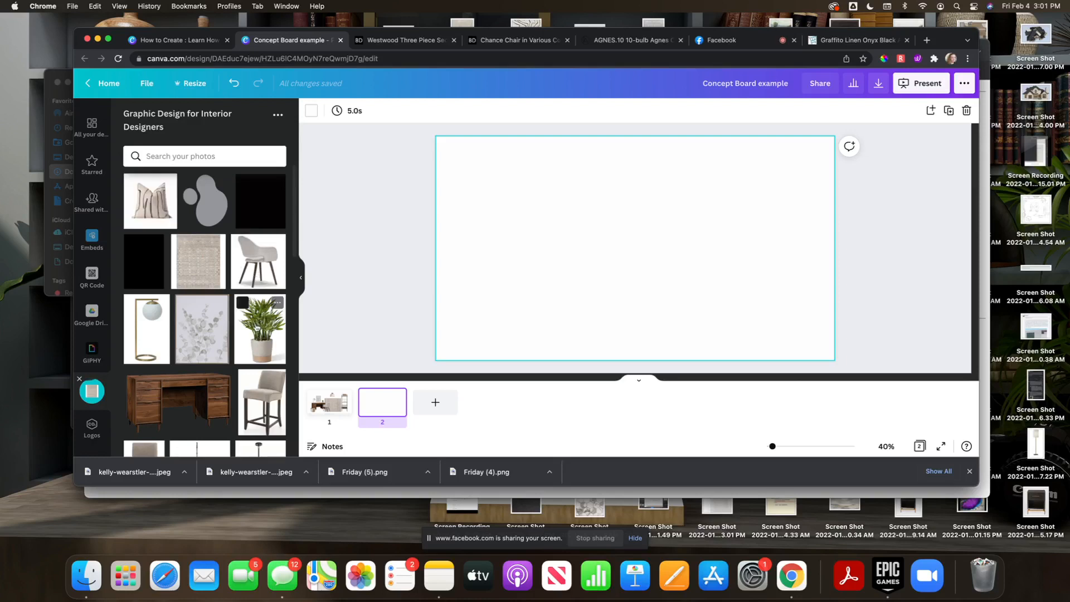
scroll(256, 327, down, 10)
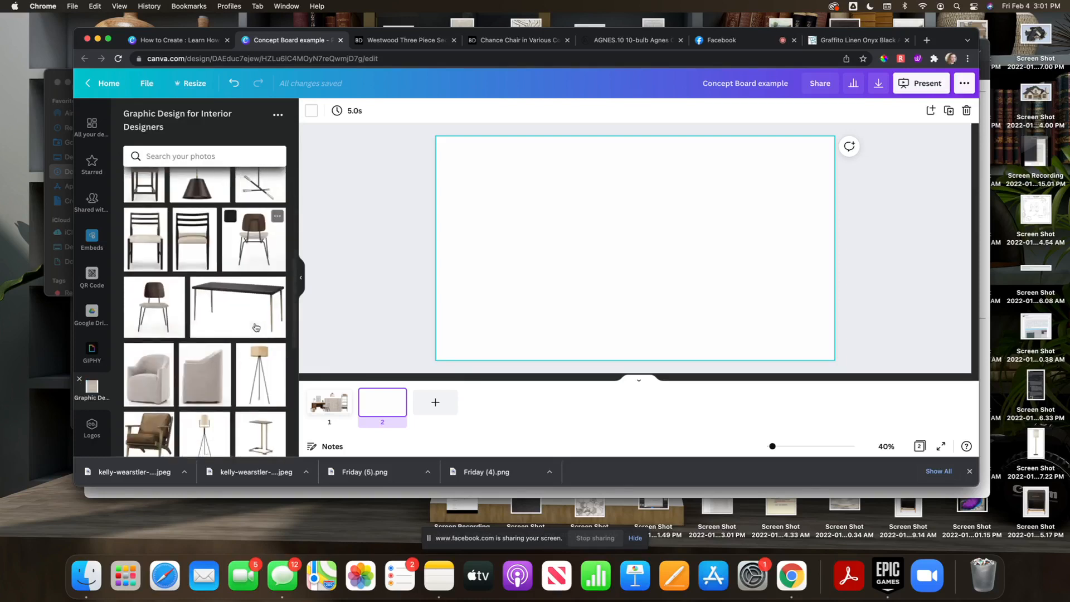
- Upload the black chandelier screenshot "Screen Shot 2022-02-04 at 2.58.35 PM" from the recent files to the design's uploads
scroll(256, 327, up, 10)
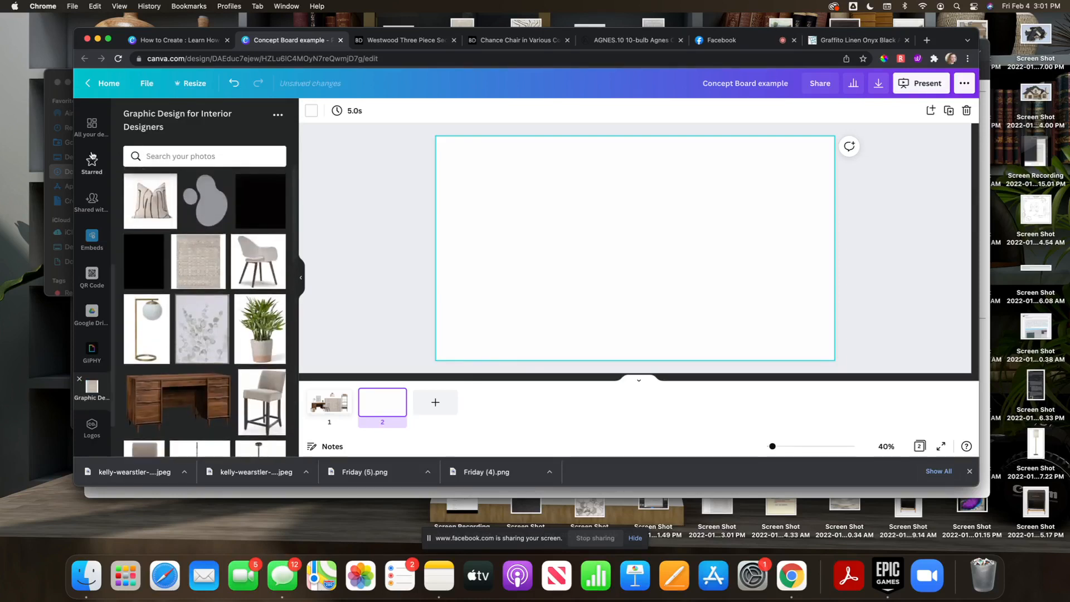
scroll(94, 137, up, 5)
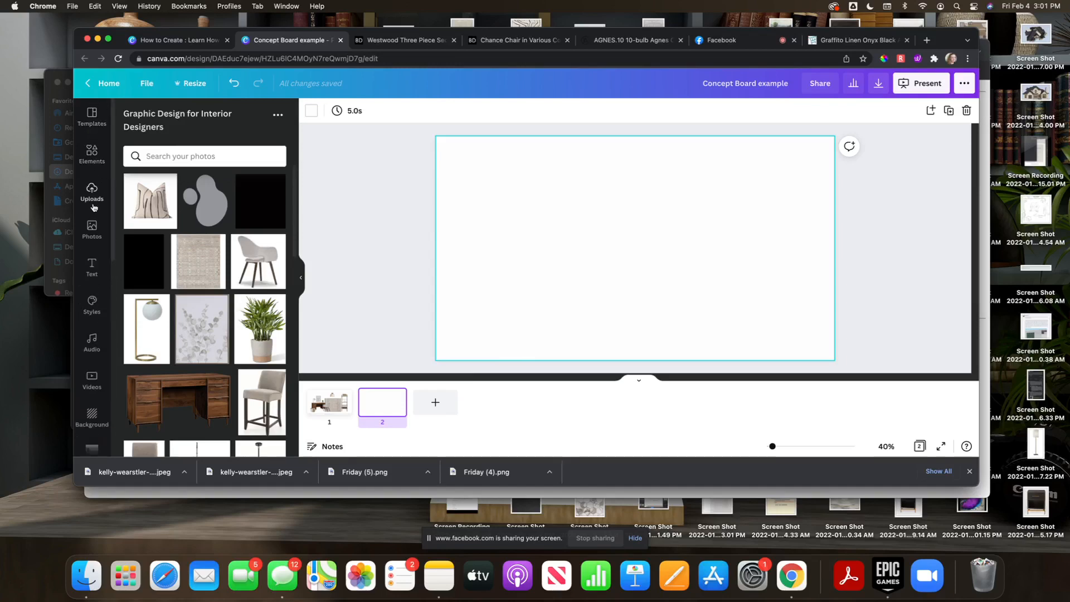
click(92, 192)
click(193, 144)
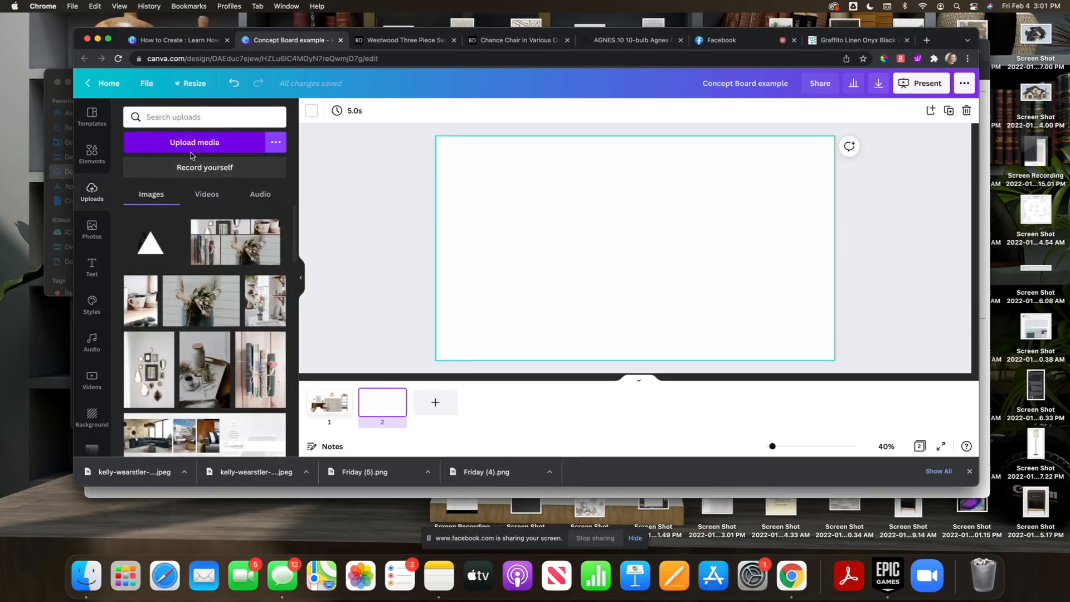
click(295, 159)
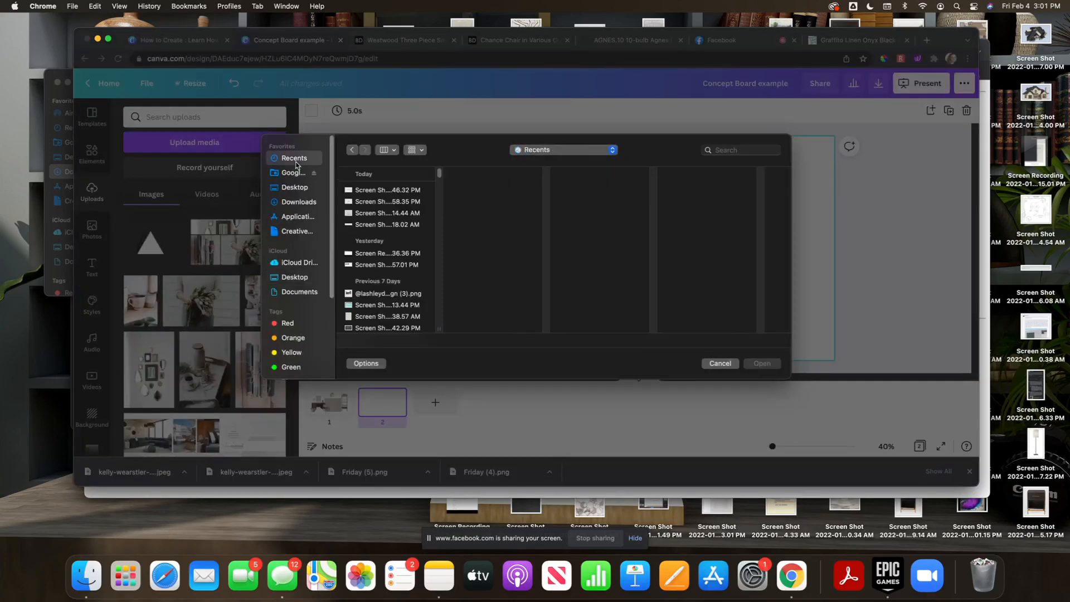
click(365, 202)
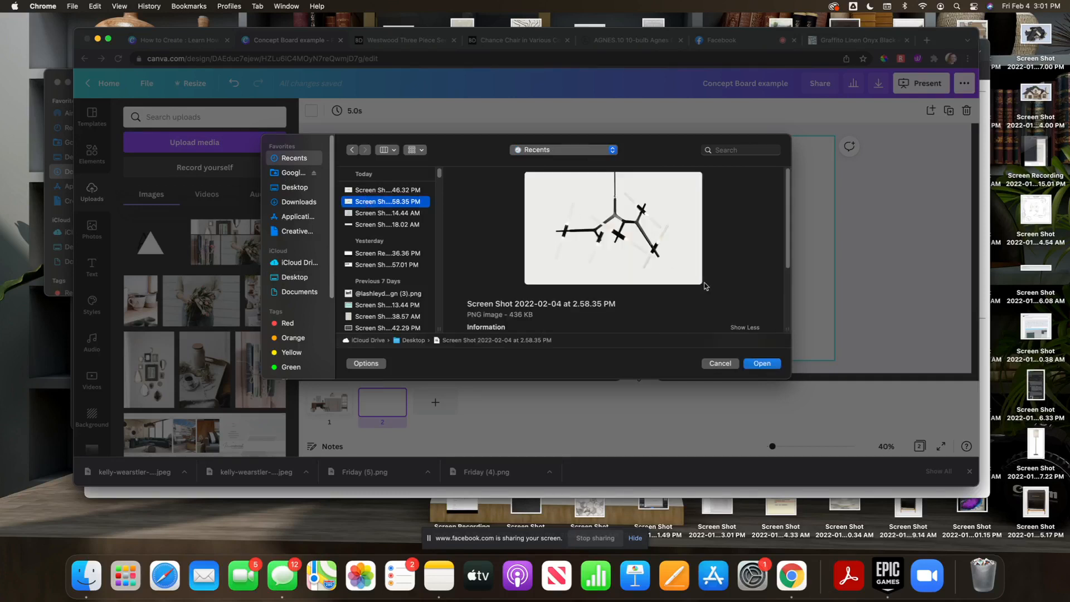
click(761, 363)
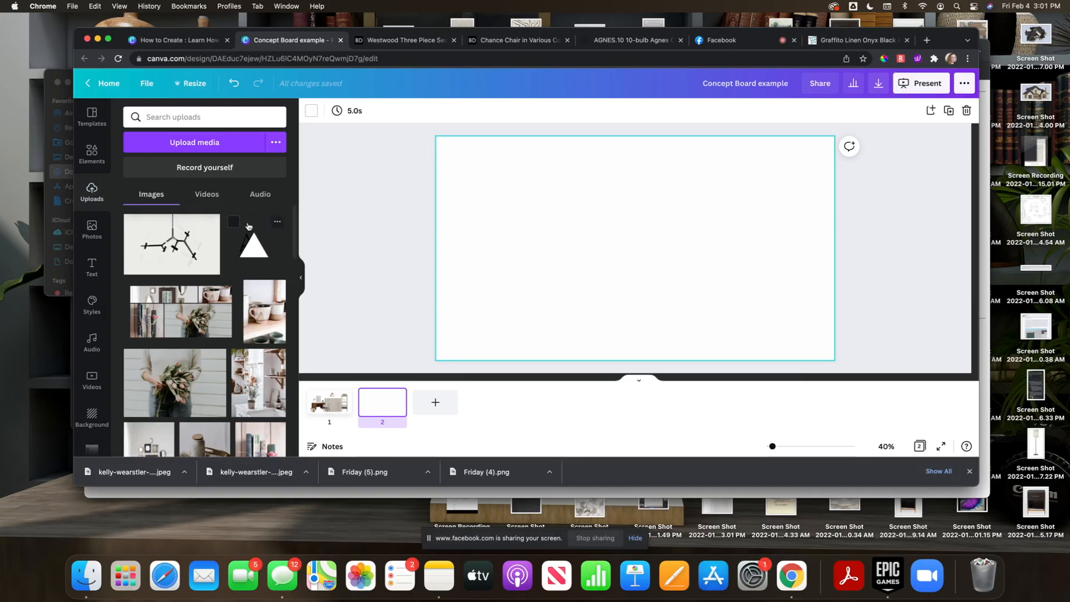
- Move the uploaded chandelier screenshot into the Graphic Design for Interior Designers folder
click(211, 224)
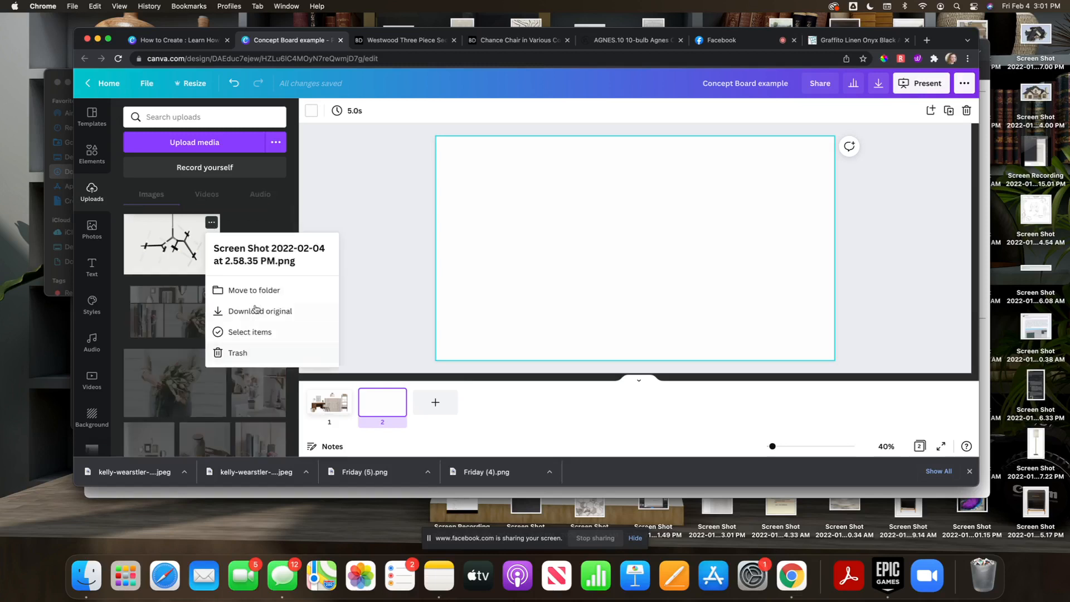
click(248, 290)
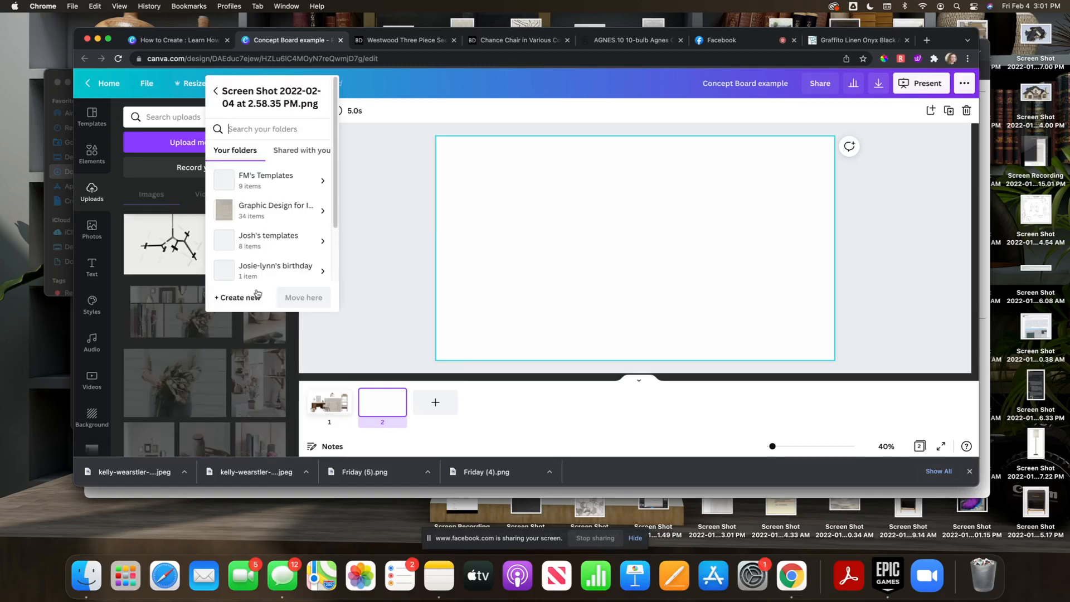
click(284, 218)
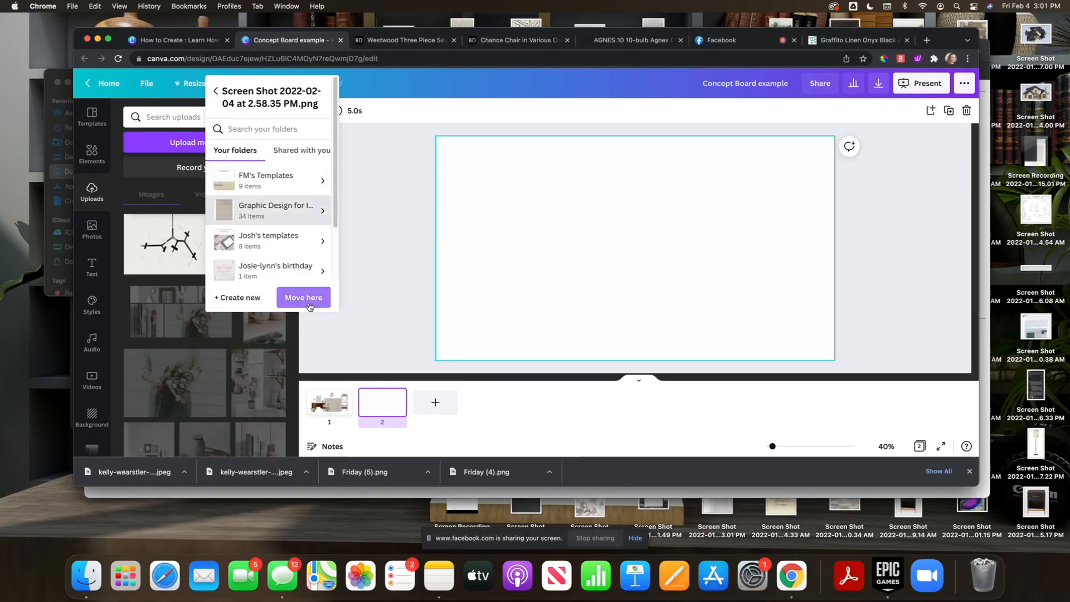
click(303, 297)
- Add the tan leather armchair from the Graphic Design for Interior Designers folder to page 2 and place it at the page's lower right
scroll(94, 267, down, 5)
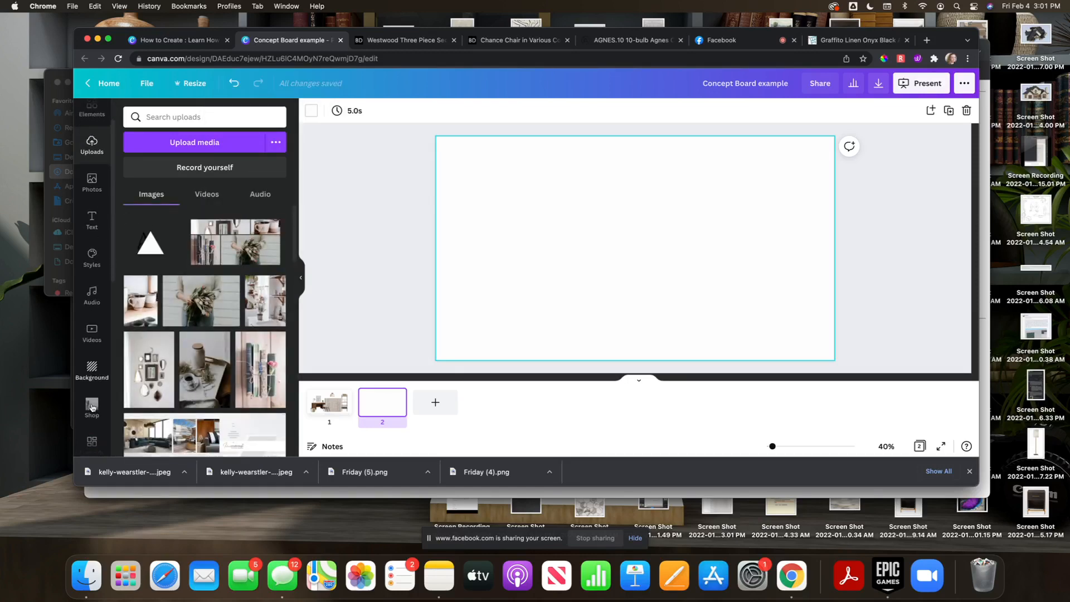
scroll(98, 349, down, 3)
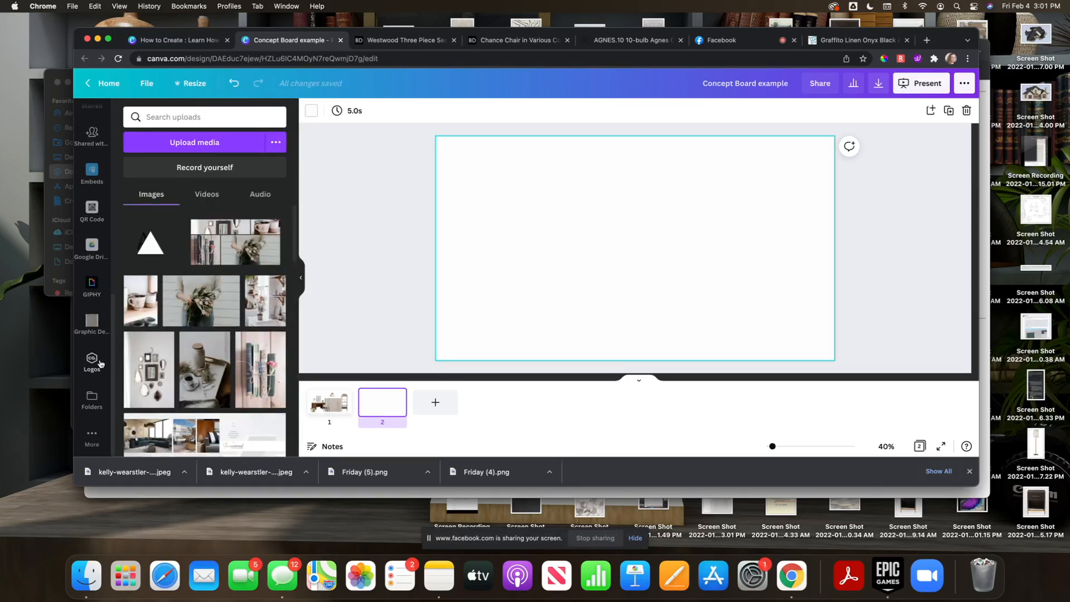
click(93, 321)
scroll(258, 295, down, 10)
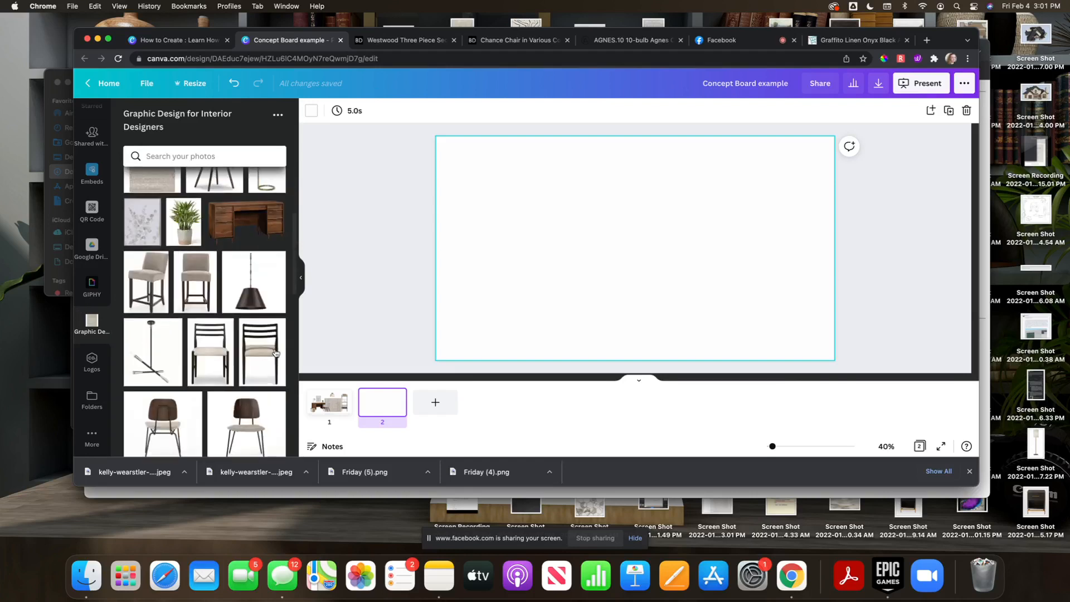
scroll(261, 358, down, 10)
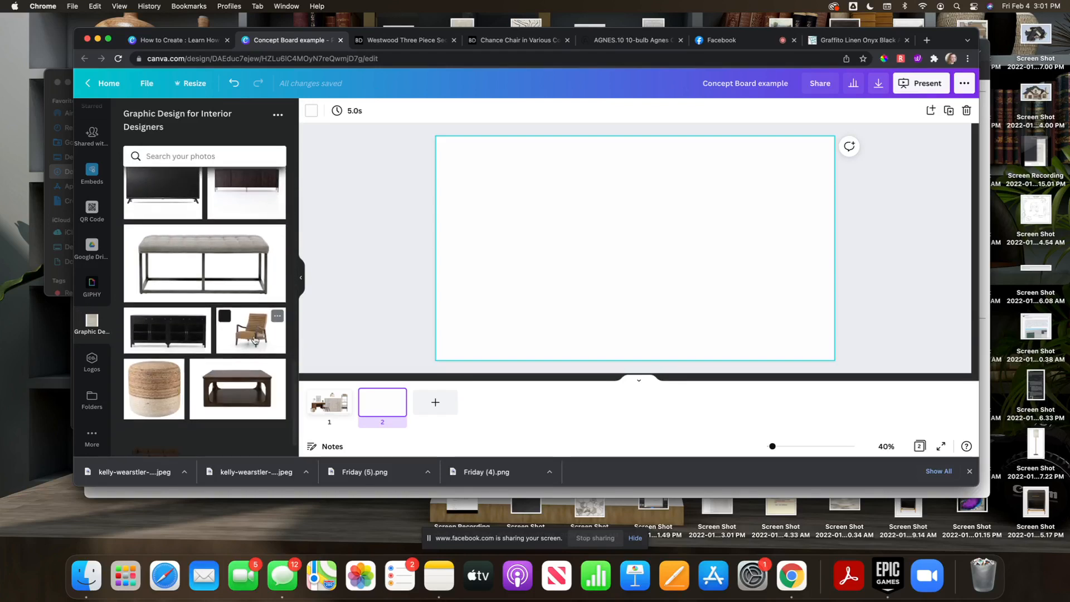
click(254, 340)
drag(616, 262, 738, 286)
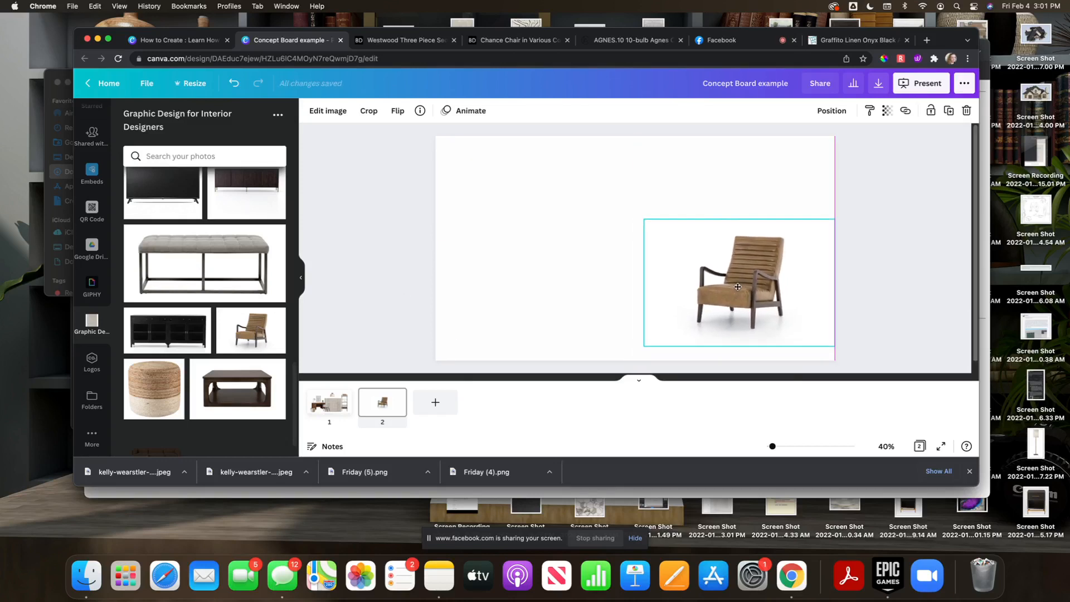
- Add the light grey sectional sofa beside the armchair and crop the blank space above and below it
scroll(192, 334, down, 10)
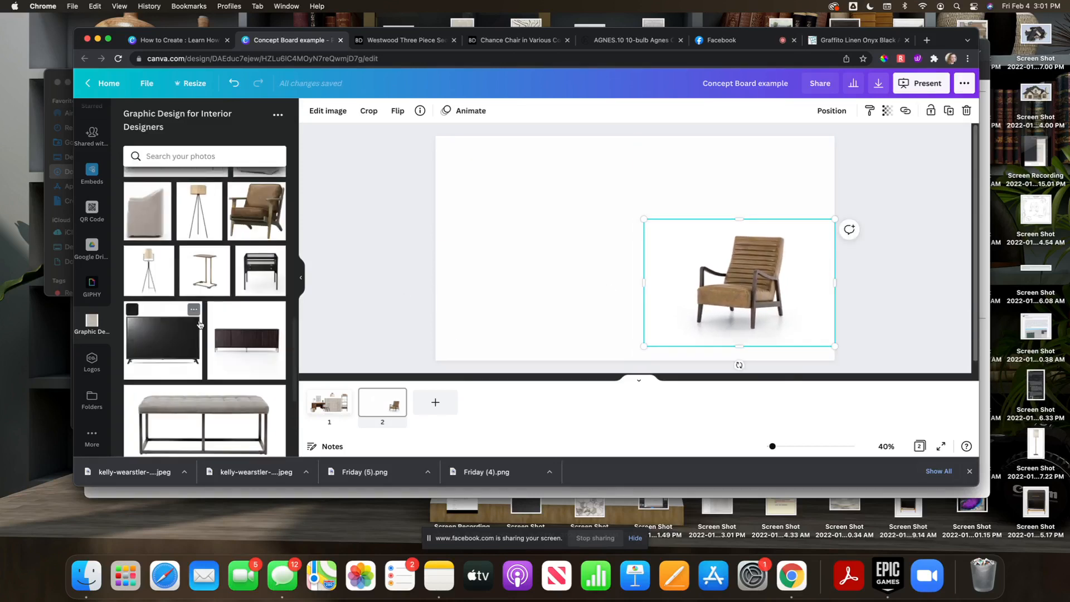
scroll(195, 321, down, 10)
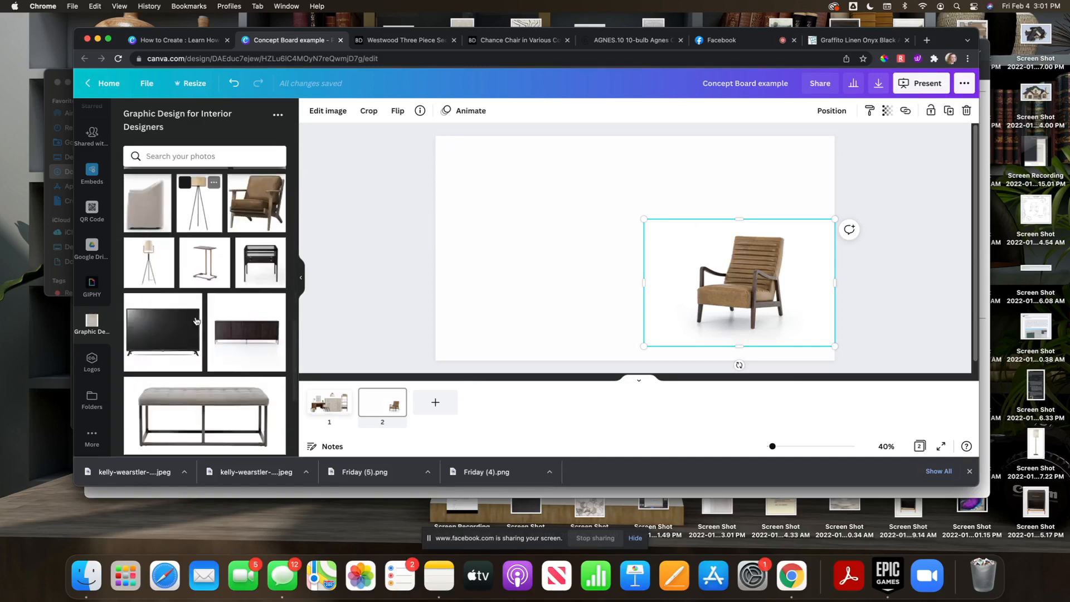
click(160, 415)
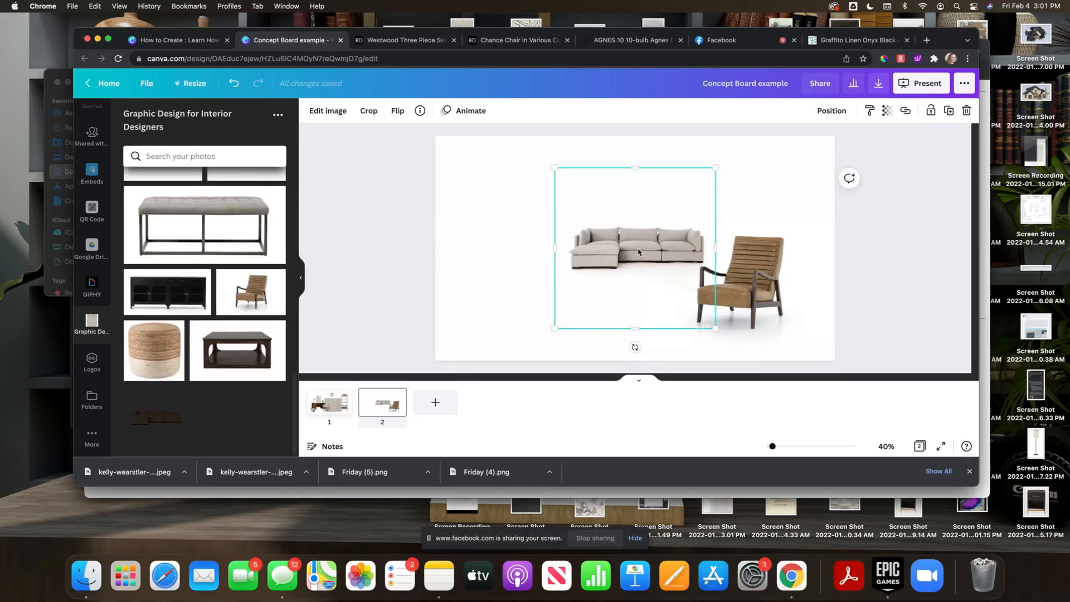
drag(638, 252, 550, 276)
drag(546, 353, 548, 298)
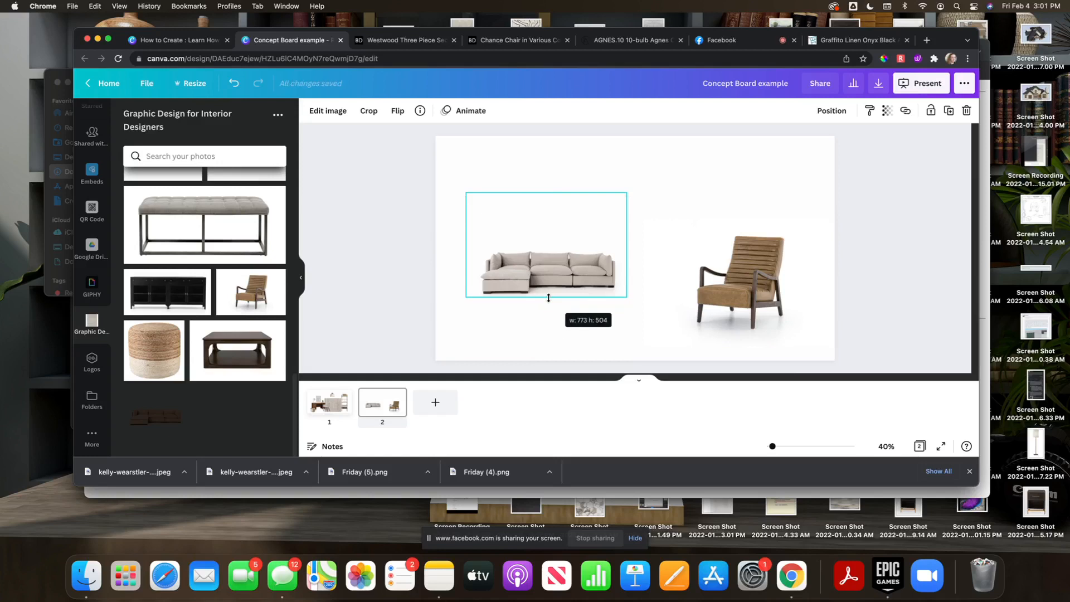
drag(550, 192, 549, 242)
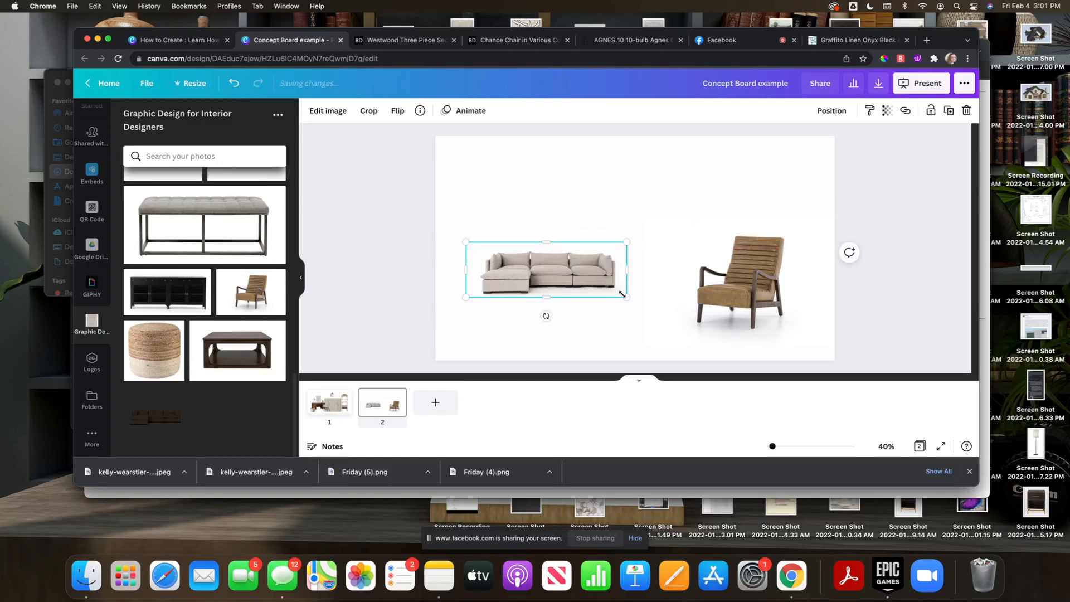
- Enlarge the sectional sofa to fill the left part of the page and shift the armchair slightly away from it
drag(621, 295, 609, 269)
drag(678, 302, 713, 314)
drag(616, 272, 604, 276)
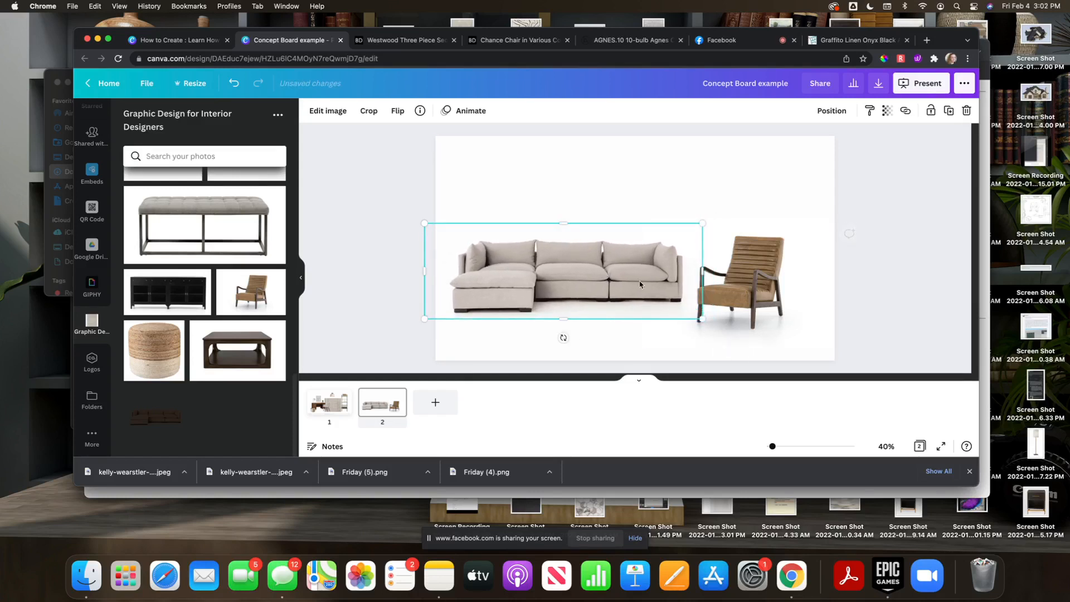
drag(741, 282, 751, 286)
click(319, 286)
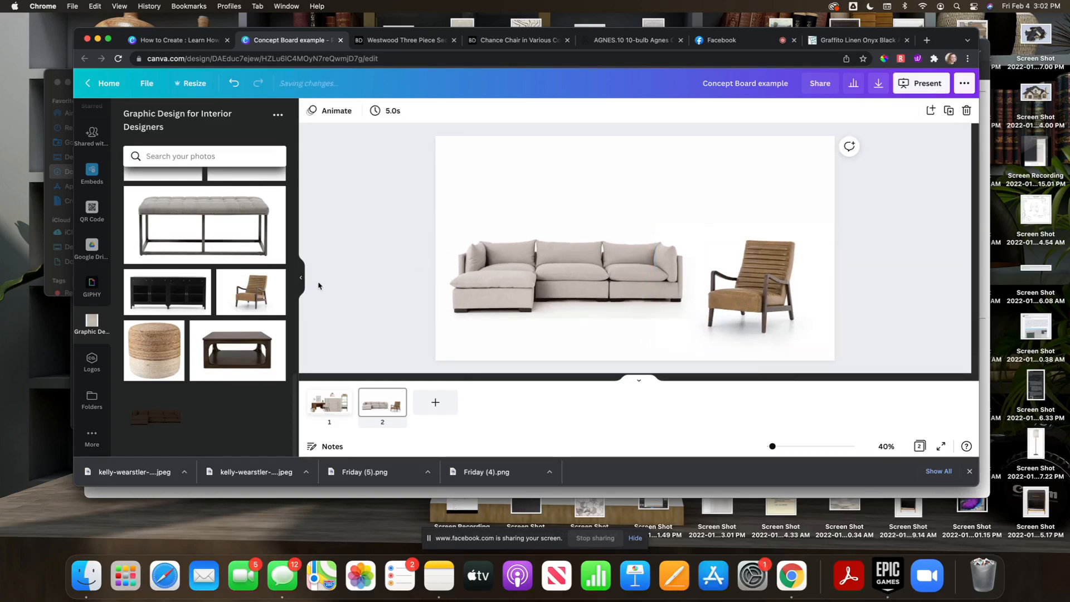
- Add the dark wood coffee table, scale it down and position it in front of the sofa's right half
click(238, 350)
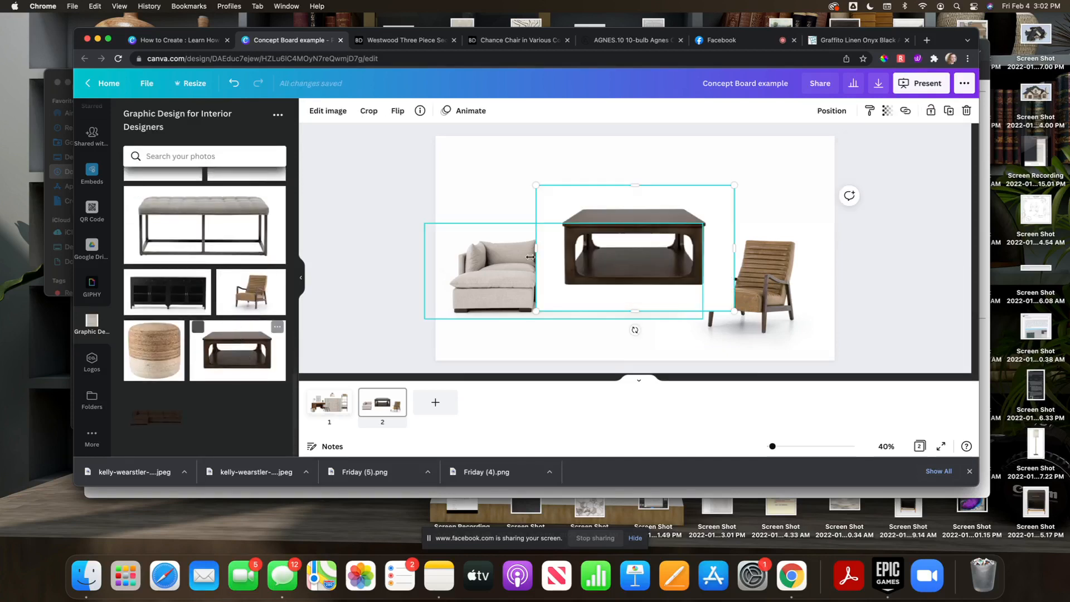
drag(601, 255, 568, 305)
drag(705, 231, 663, 279)
drag(610, 299, 639, 228)
mouse_move(680, 189)
mouse_down()
mouse_move(691, 181)
mouse_move(650, 207)
mouse_move(692, 187)
mouse_move(667, 202)
mouse_up()
drag(619, 253, 614, 321)
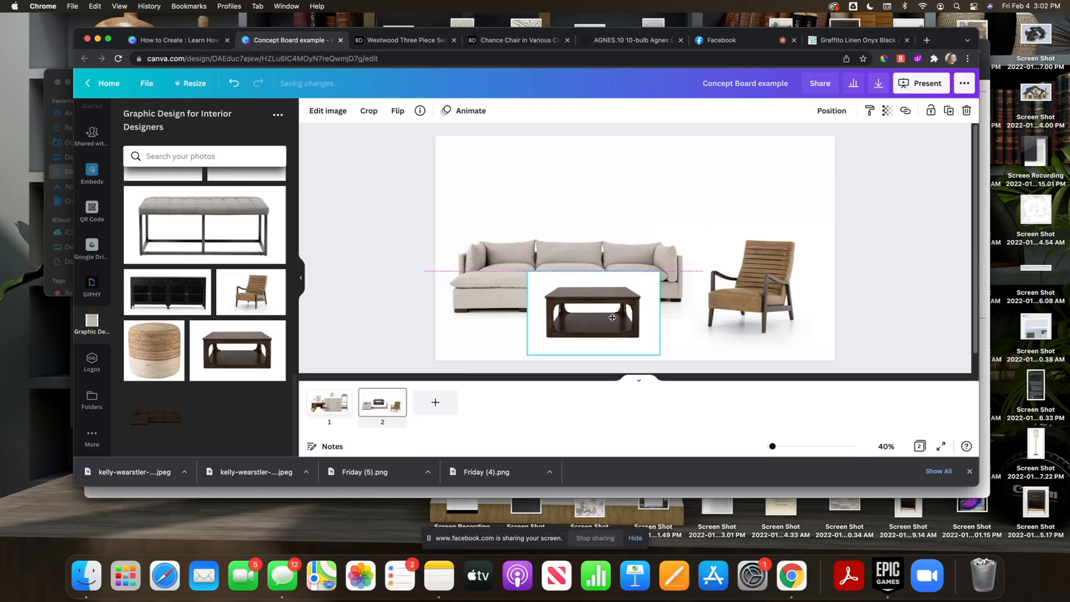
drag(658, 273, 626, 295)
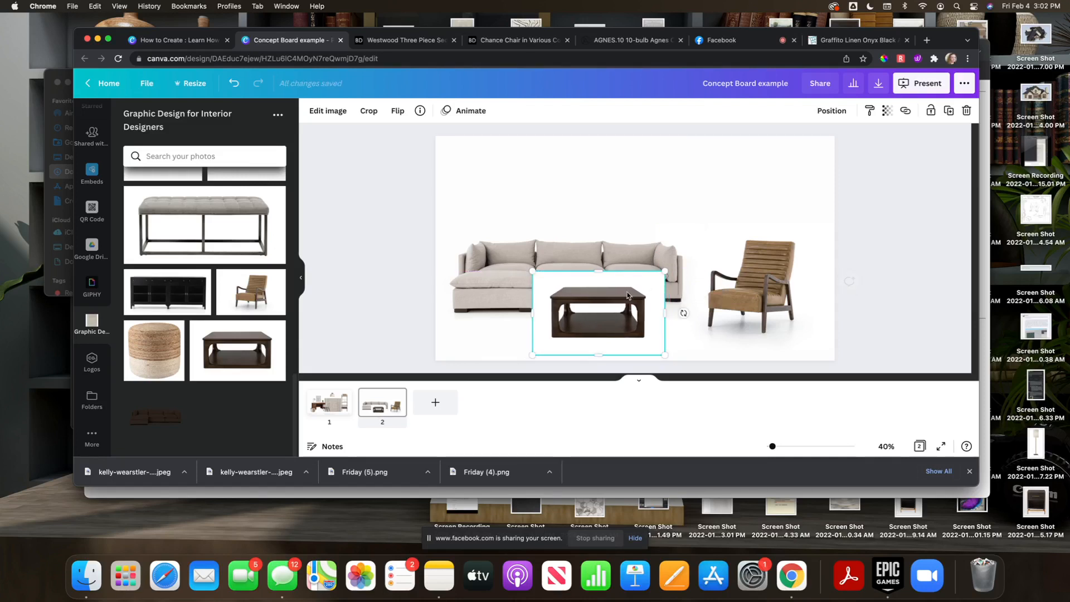
click(410, 226)
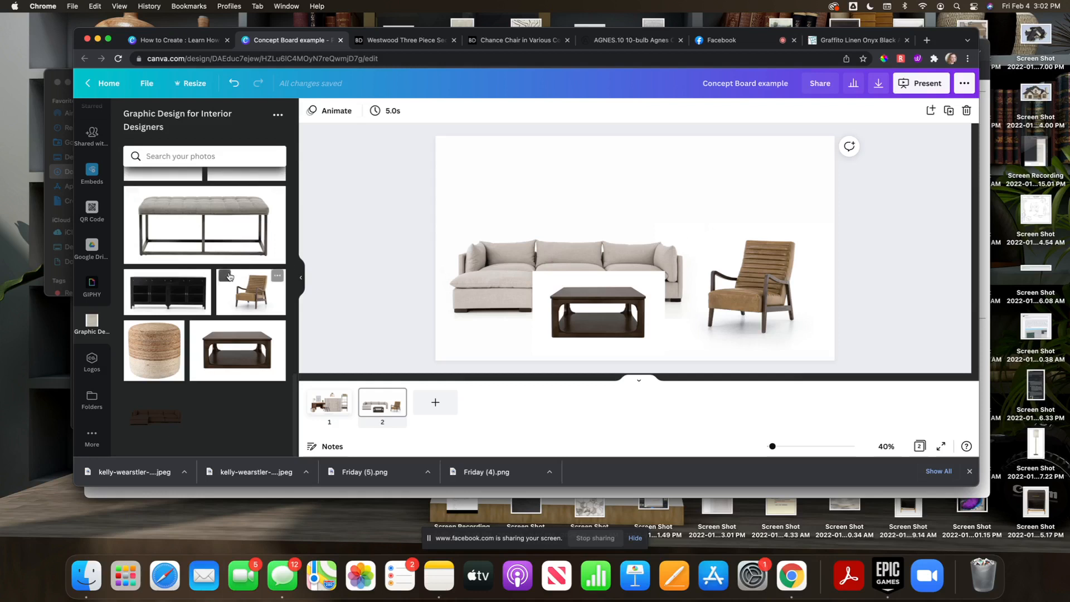
- Add the black side table, shrink it and place it between the sofa and the armchair
scroll(228, 277, up, 10)
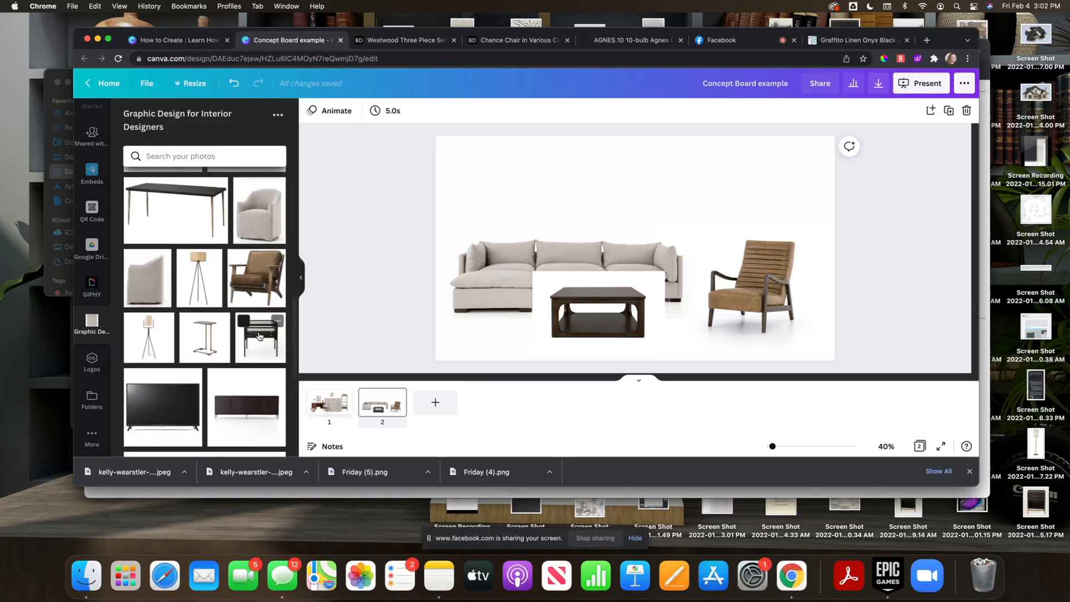
click(260, 337)
drag(601, 230, 687, 260)
drag(642, 201, 703, 268)
drag(747, 285, 707, 275)
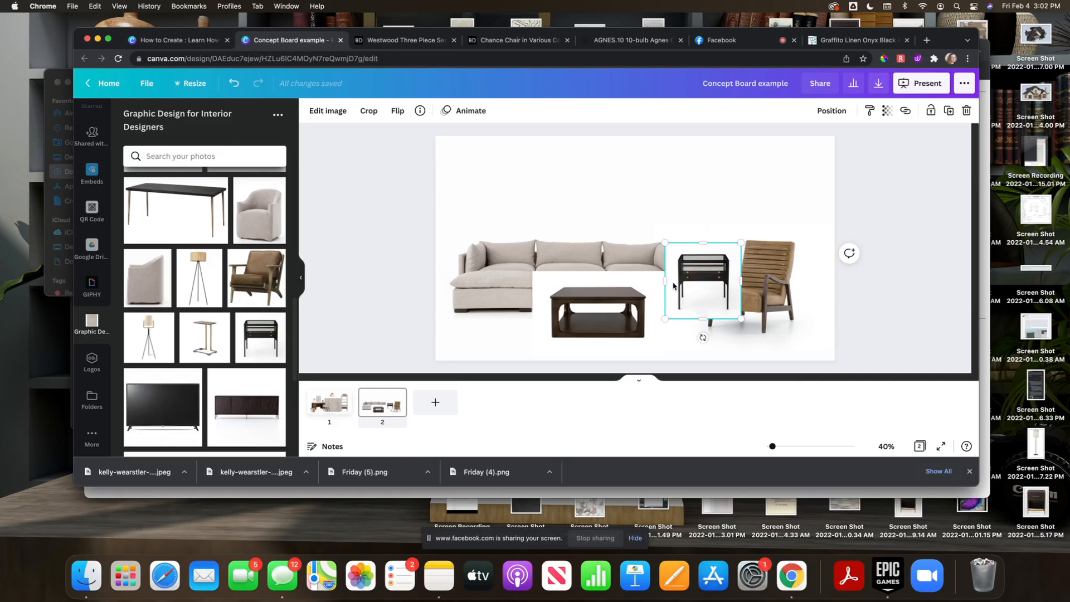
- Remove the white background from the coffee table image with Background Remover
click(618, 325)
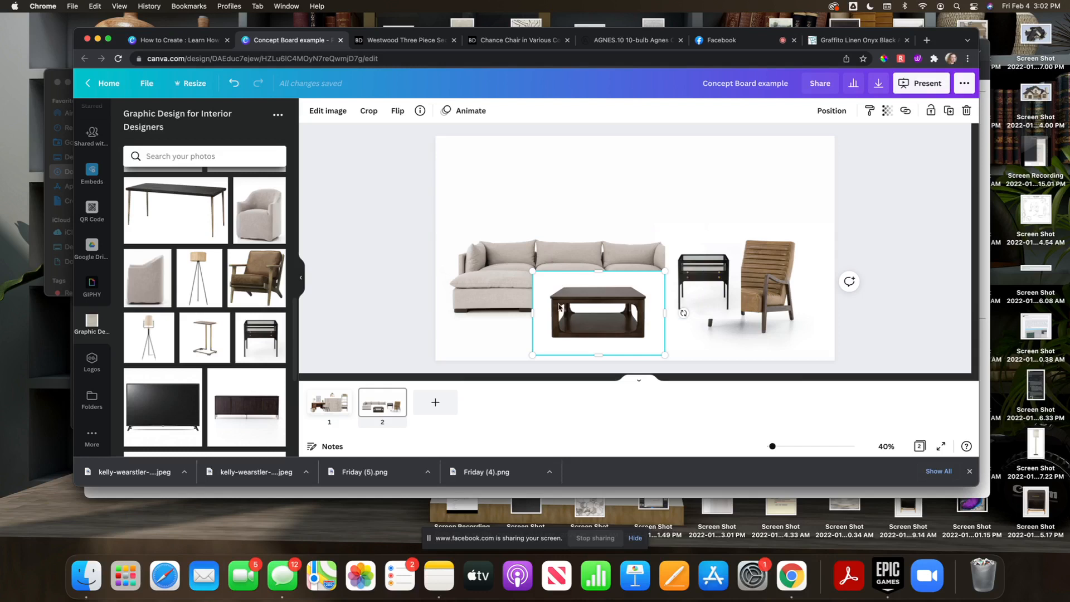
click(326, 110)
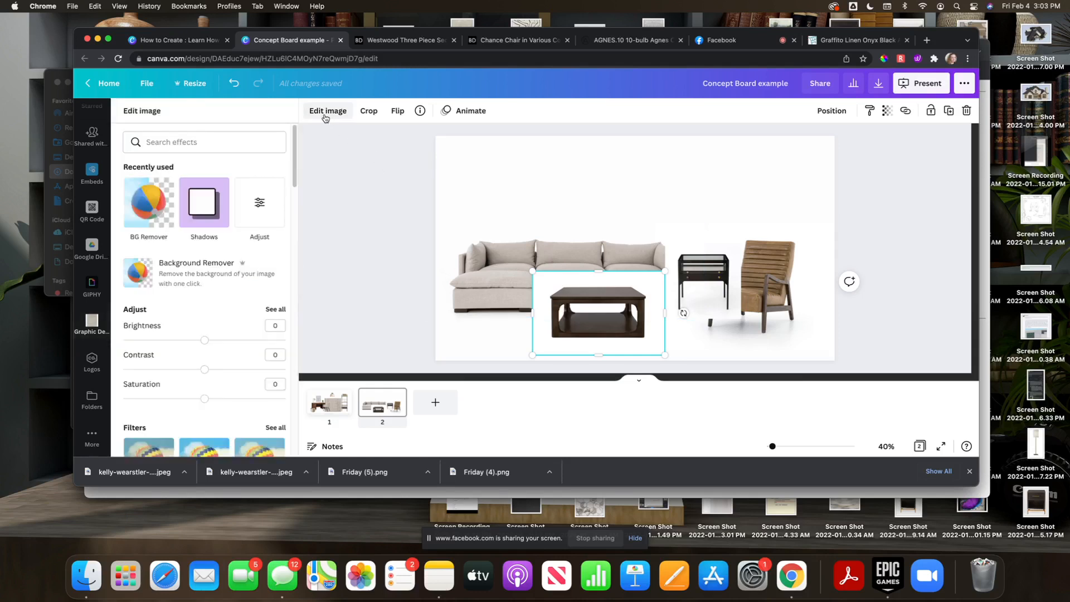
click(149, 198)
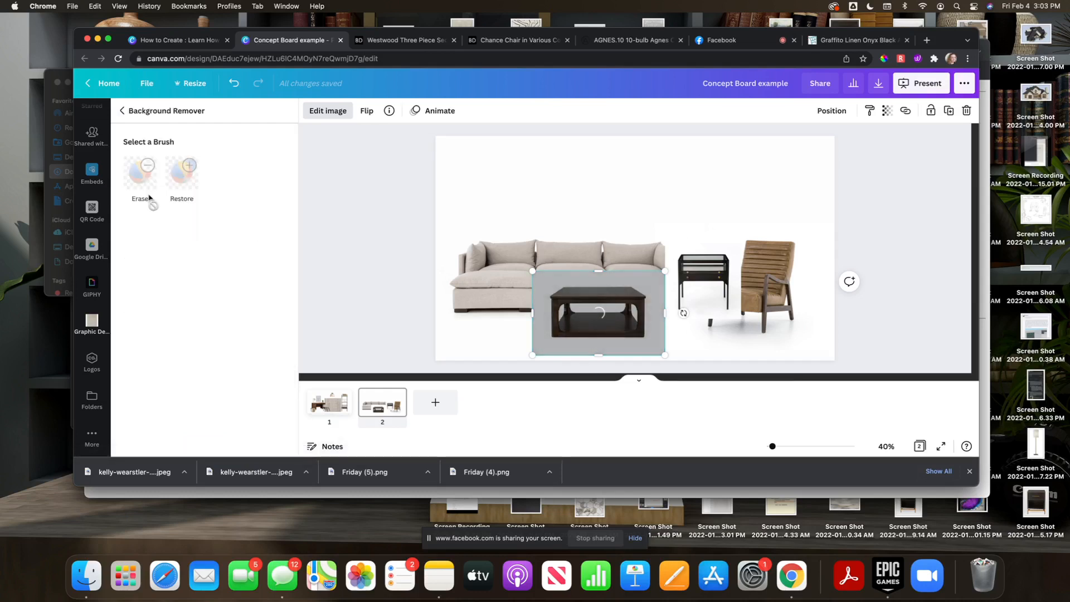
click(121, 112)
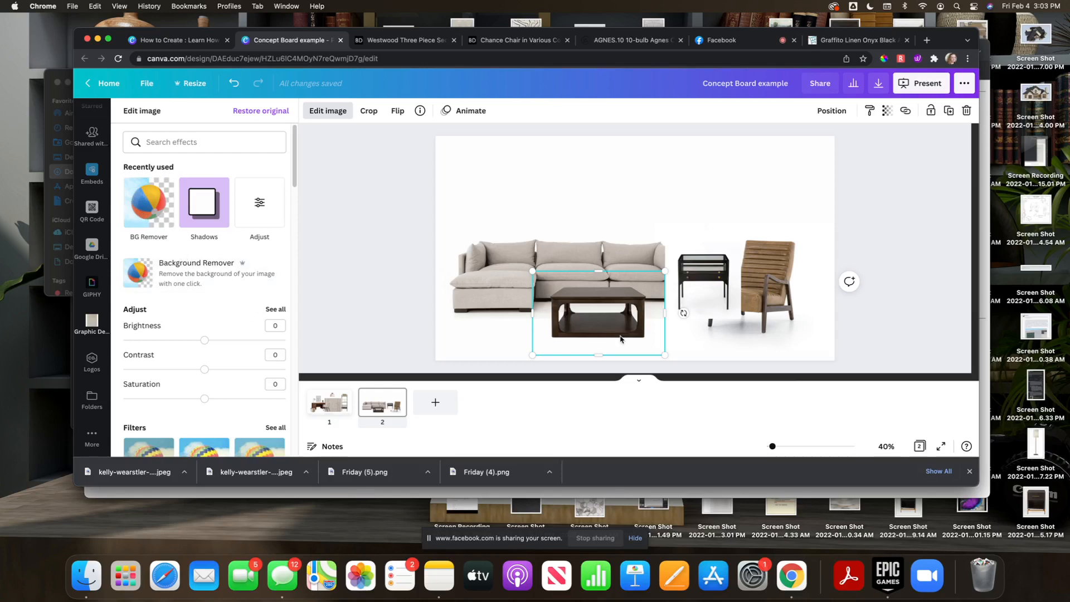
click(361, 271)
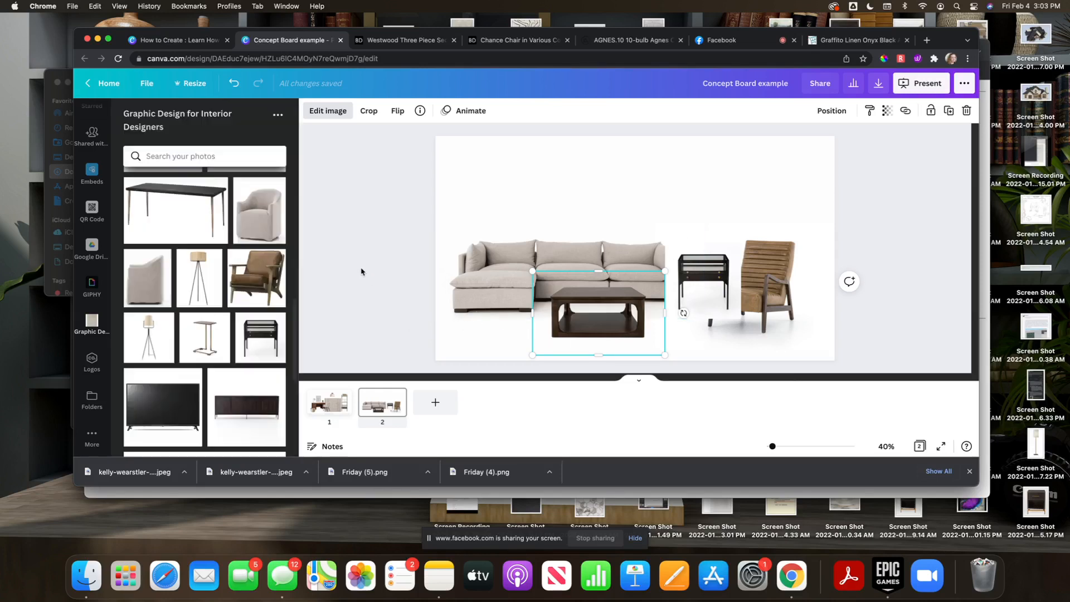
click(362, 272)
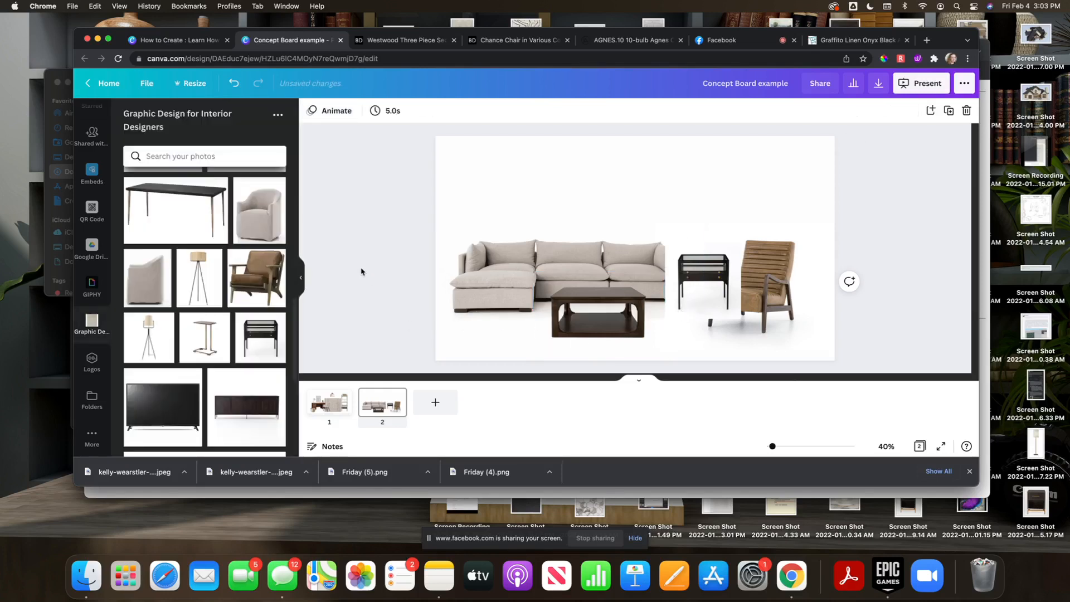
- Remove the black side table's white background with Background Remover and nudge the table closer to the armchair
click(701, 282)
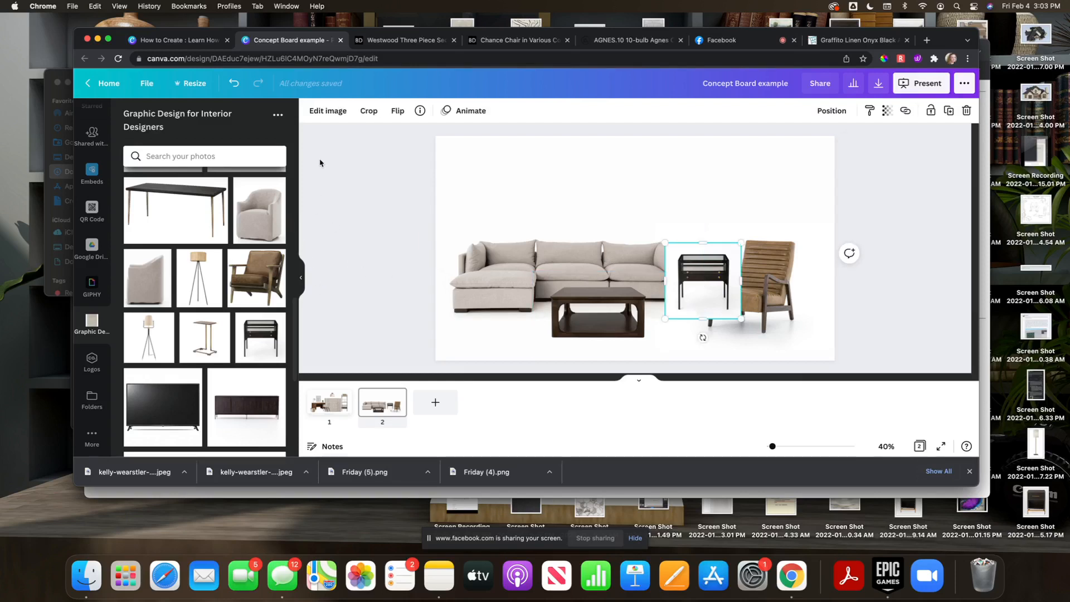
click(323, 110)
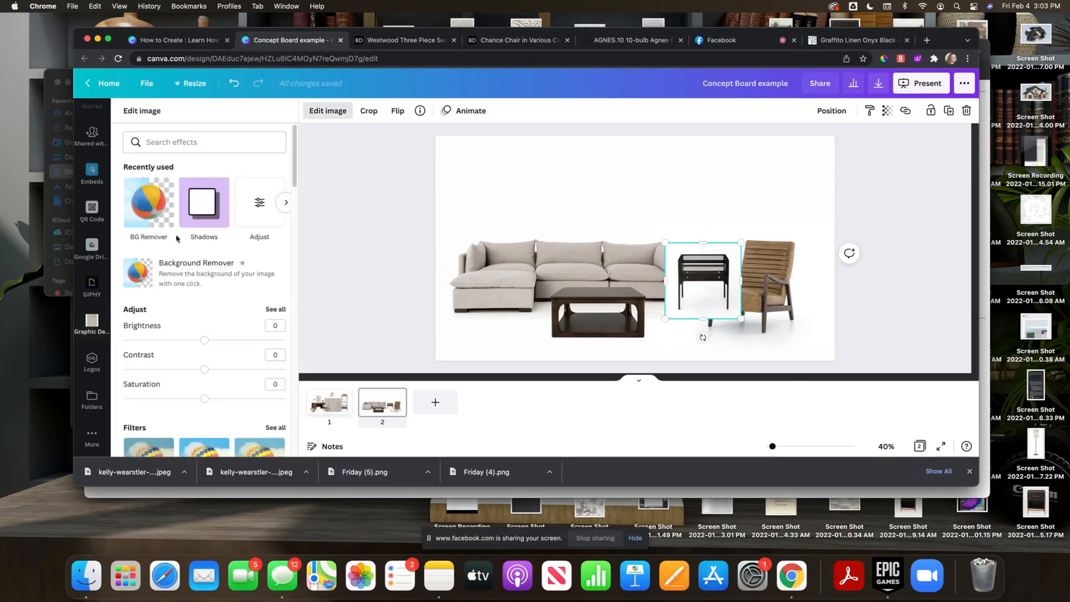
click(155, 270)
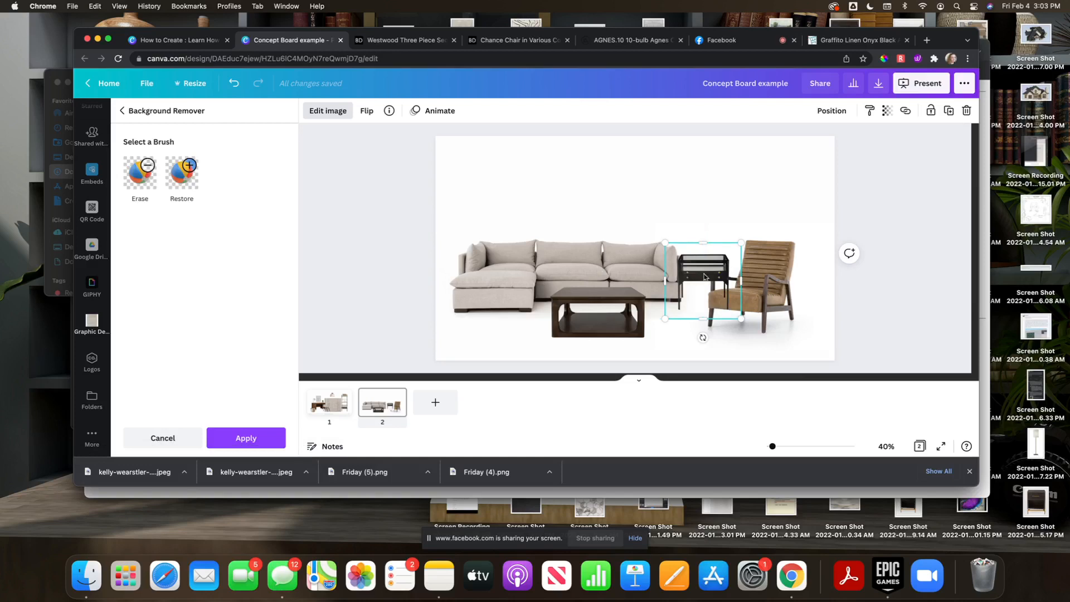
drag(704, 281, 713, 277)
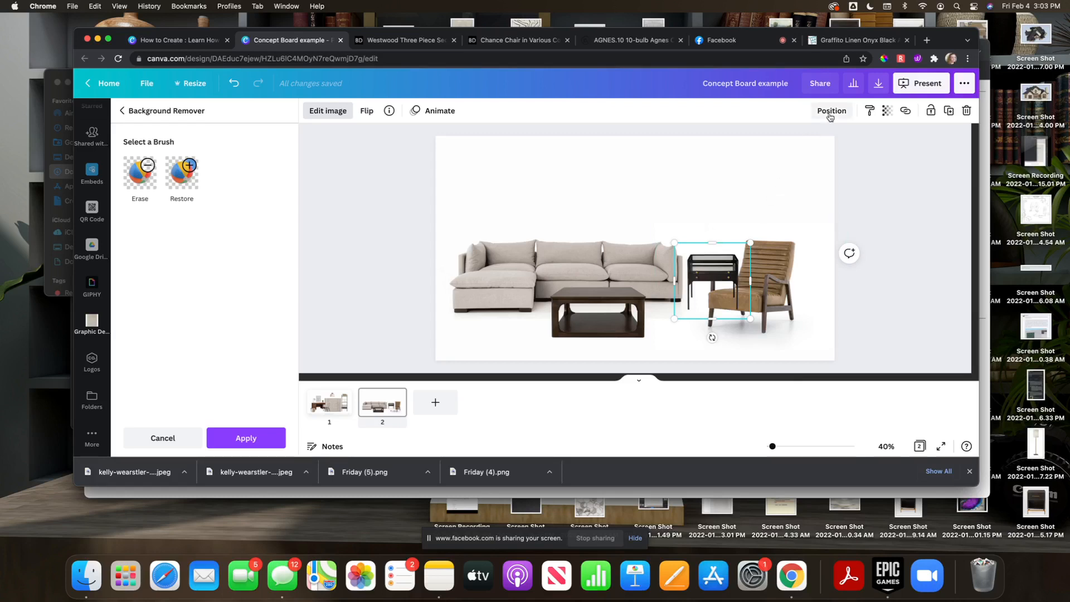
- Send the black side table backward so it sits behind the armchair image, and deselect it
click(829, 113)
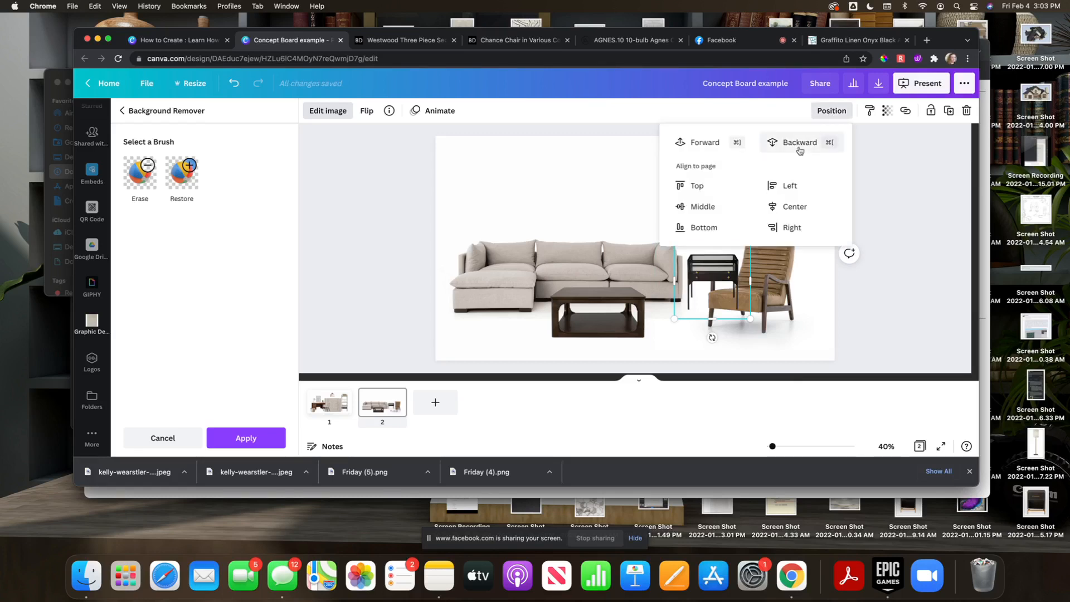
click(849, 293)
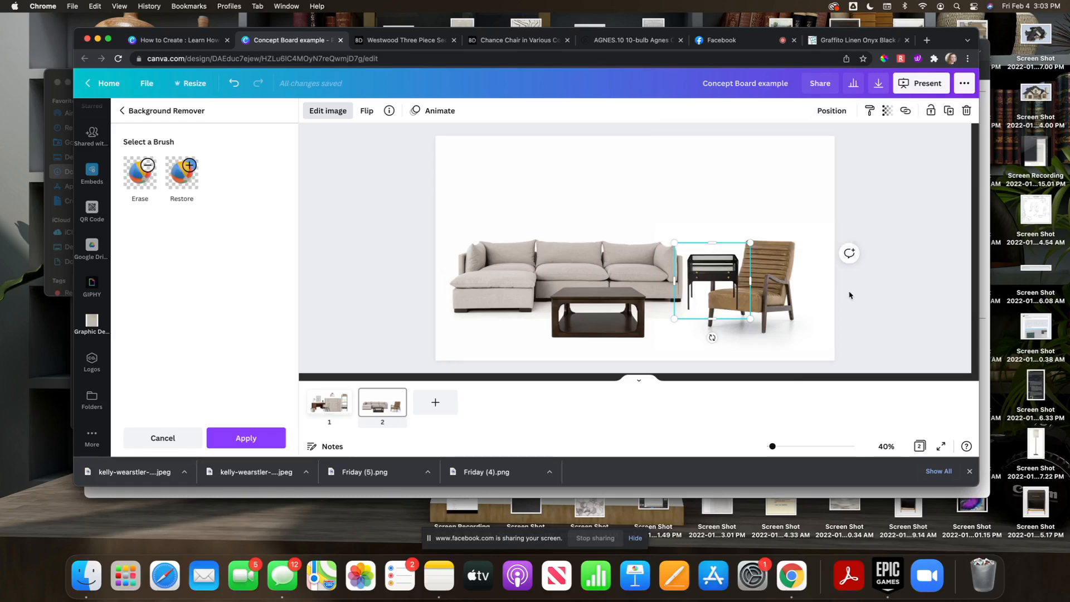
click(851, 296)
key(Delete)
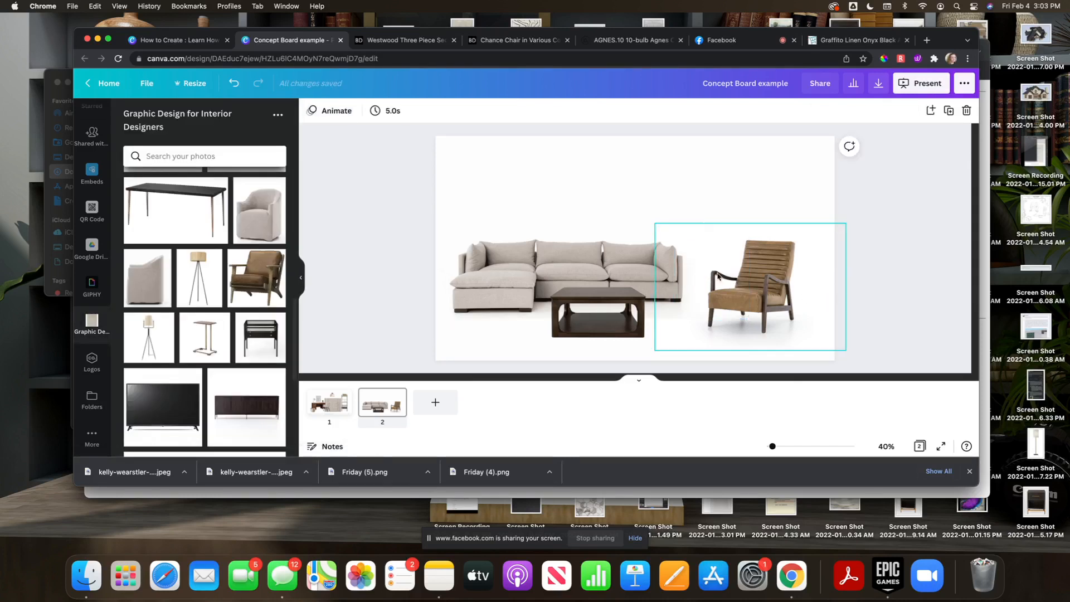
- Remove the armchair's white background with Background Remover and shift the chair slightly down and to the right
click(742, 278)
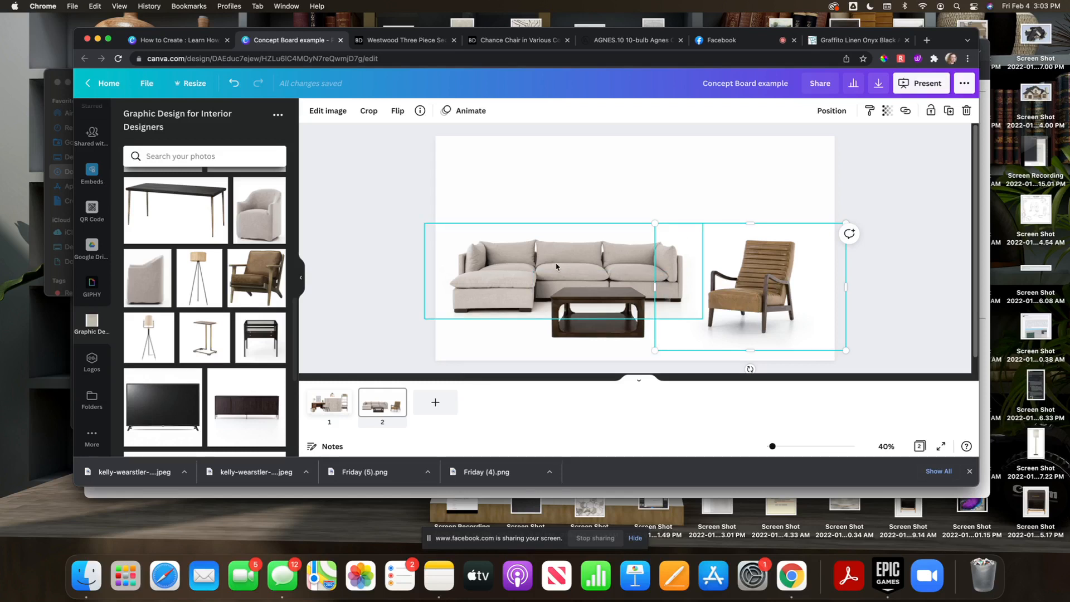
click(328, 110)
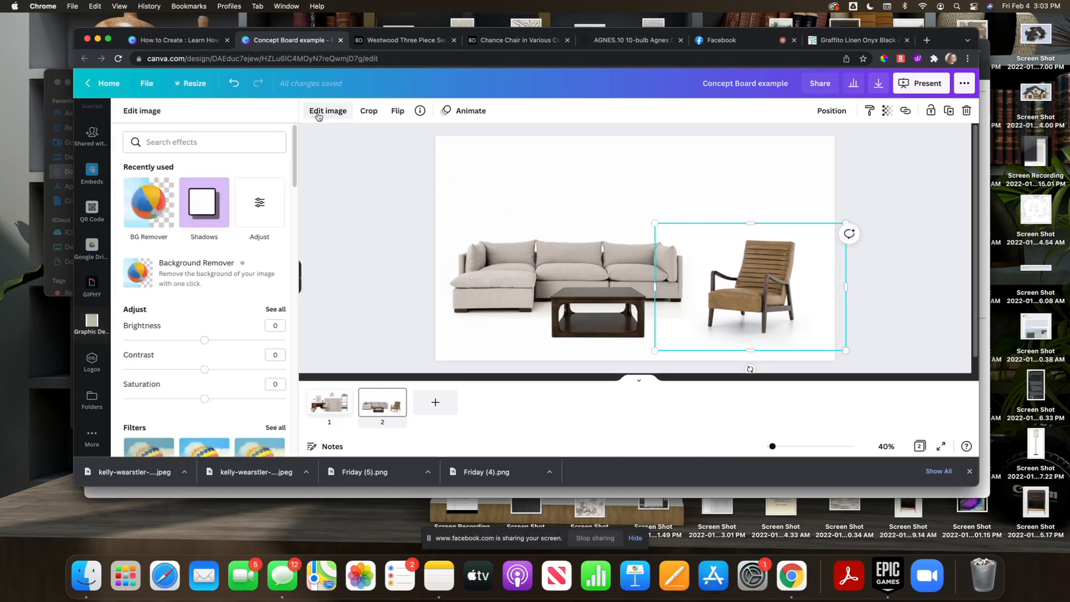
click(166, 276)
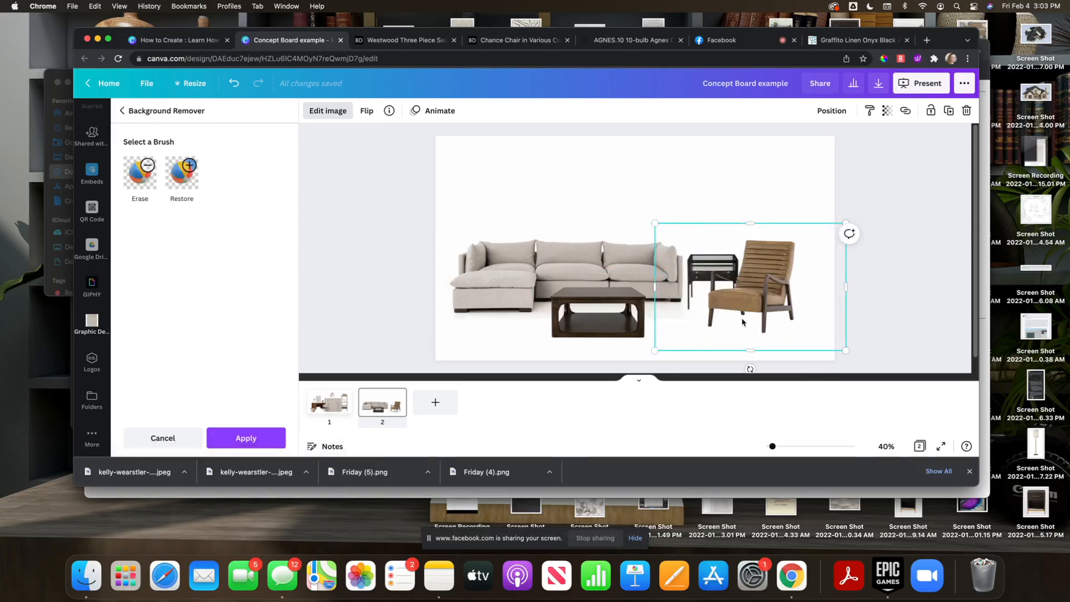
drag(755, 299, 765, 306)
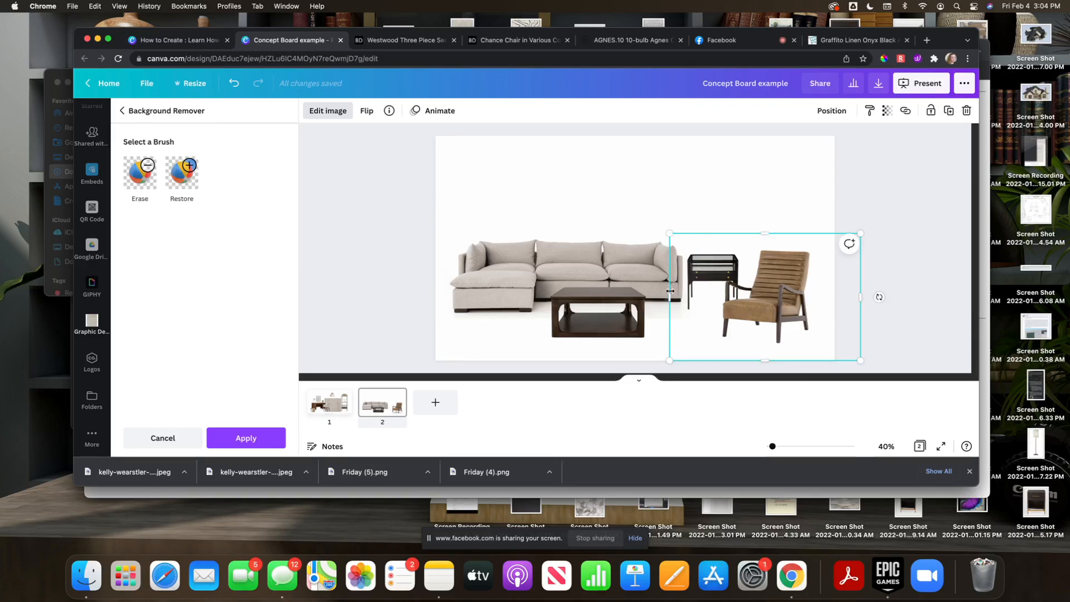
- Crop the empty margins on all four sides of the armchair image close to the chair
drag(670, 290, 717, 297)
drag(860, 297, 818, 297)
drag(774, 359, 774, 350)
drag(775, 233, 776, 242)
- Trim the empty right and bottom margins of the side table image and move the table against the sofa's right end
click(703, 272)
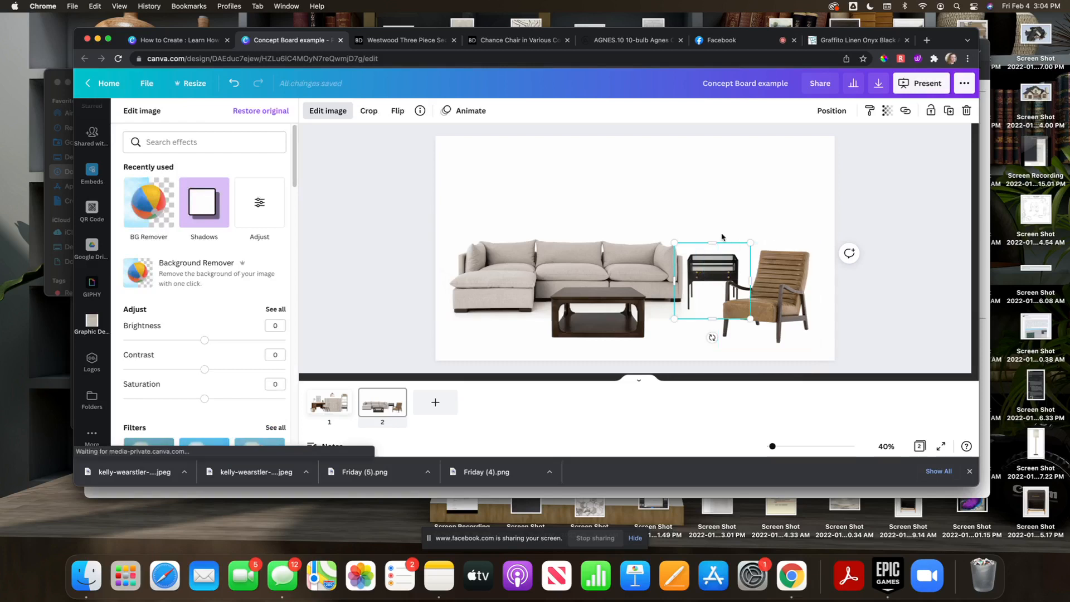
drag(751, 276, 745, 276)
drag(709, 319, 708, 313)
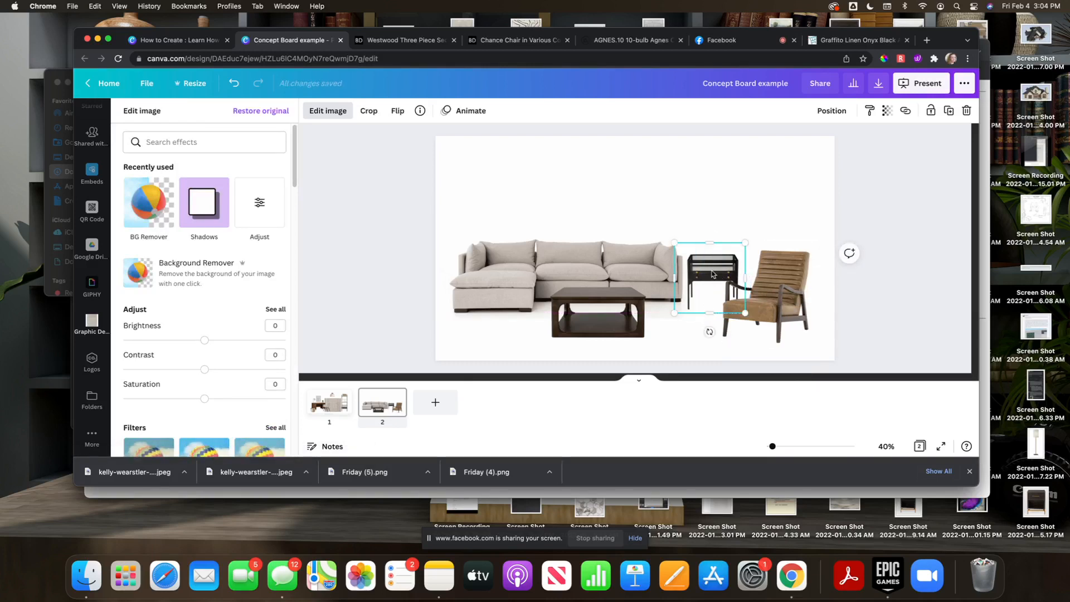
mouse_move(713, 275)
mouse_down()
mouse_move(740, 242)
mouse_move(719, 264)
mouse_up()
click(687, 224)
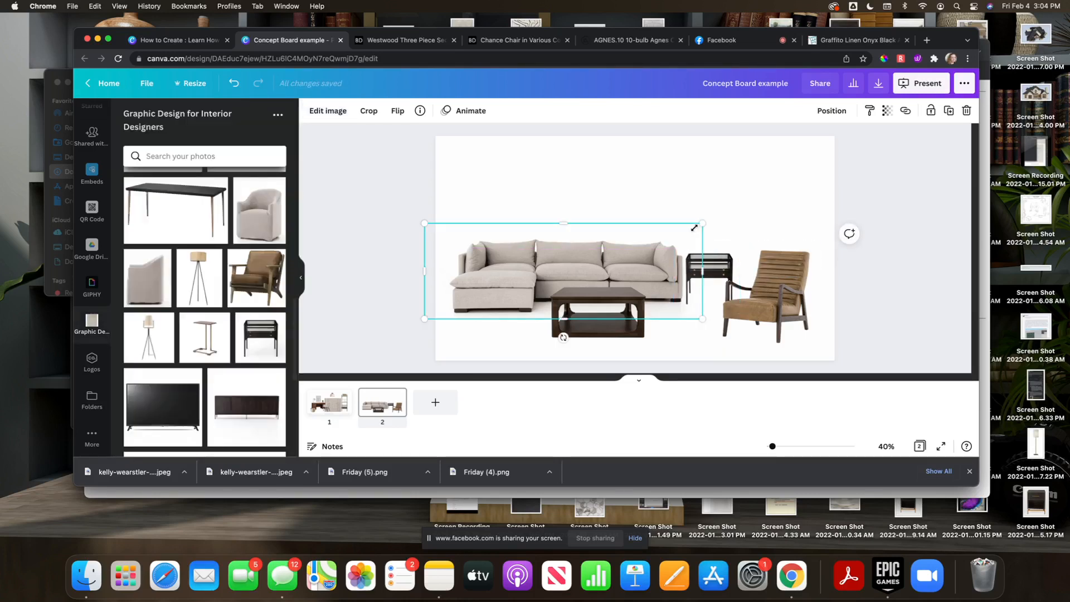
click(742, 214)
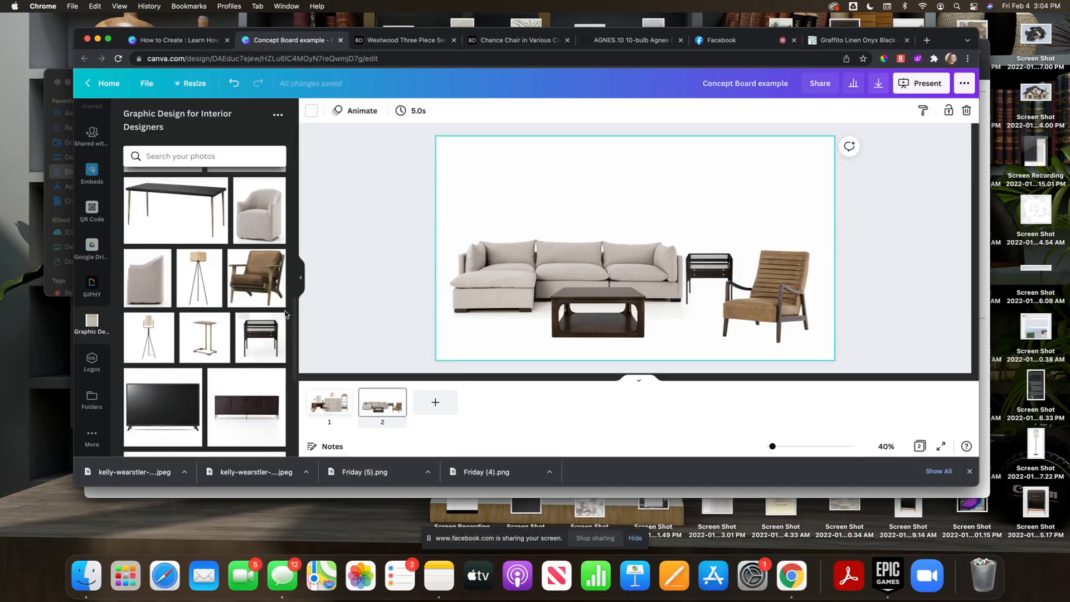
- Add the potted plant image, shrink it and place it on top of the black side table
scroll(245, 323, down, 2)
scroll(245, 325, down, 8)
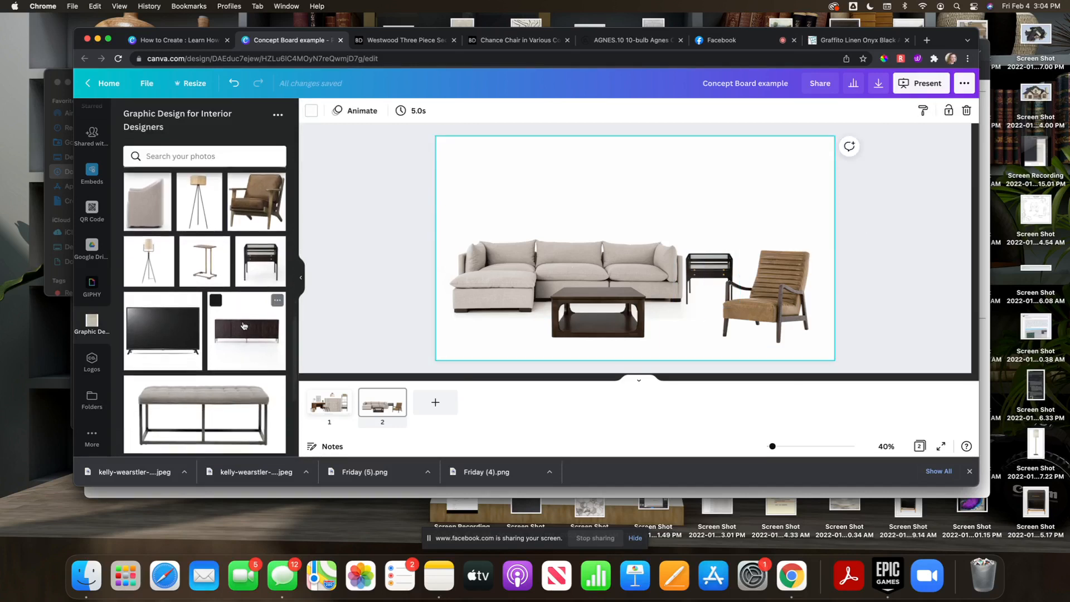
scroll(242, 326, up, 6)
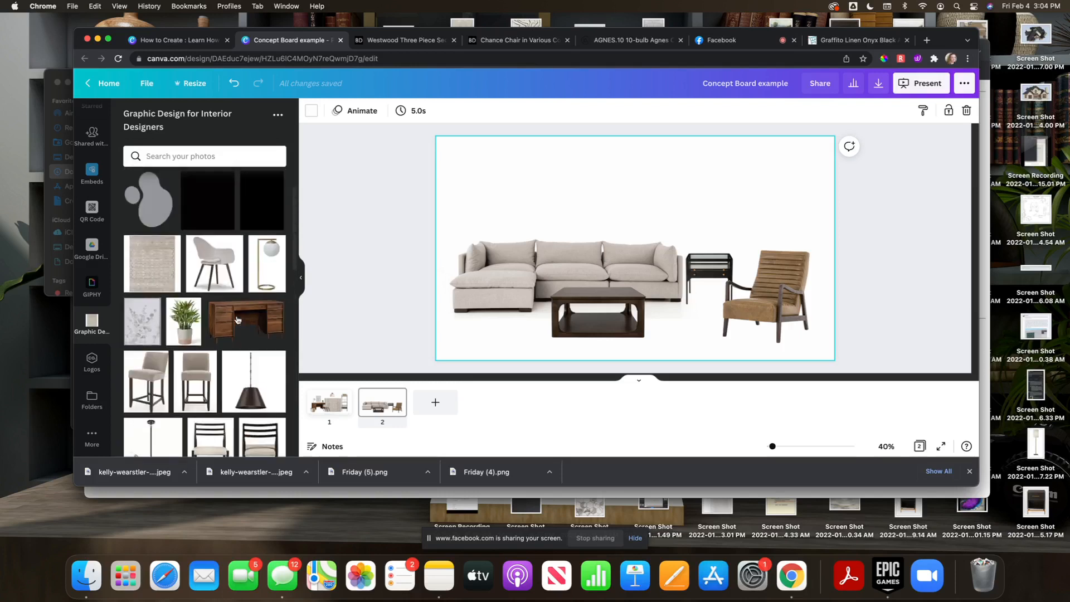
click(178, 332)
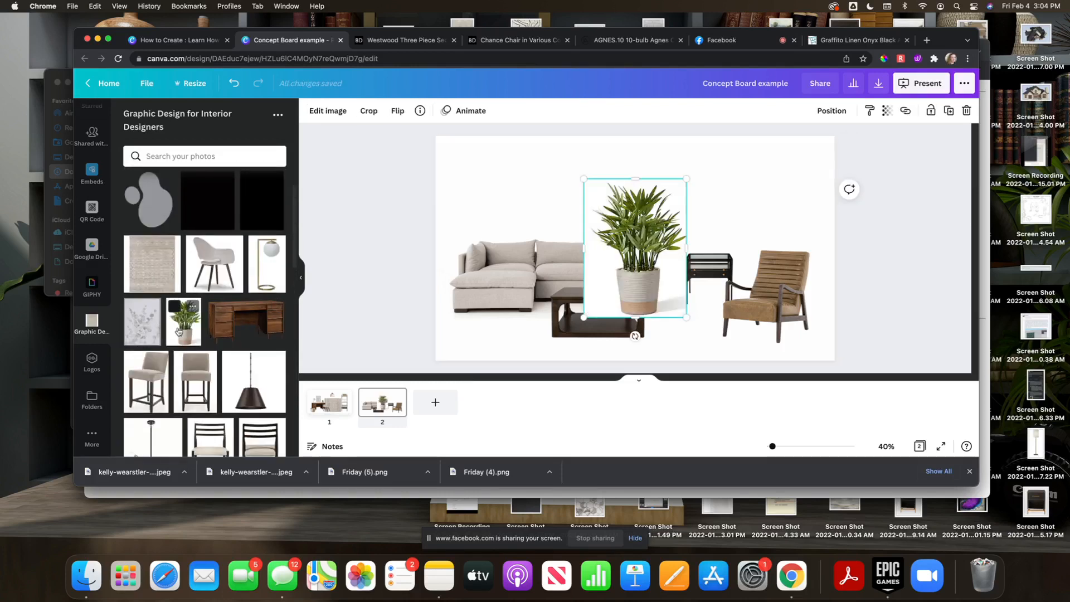
drag(649, 272, 687, 234)
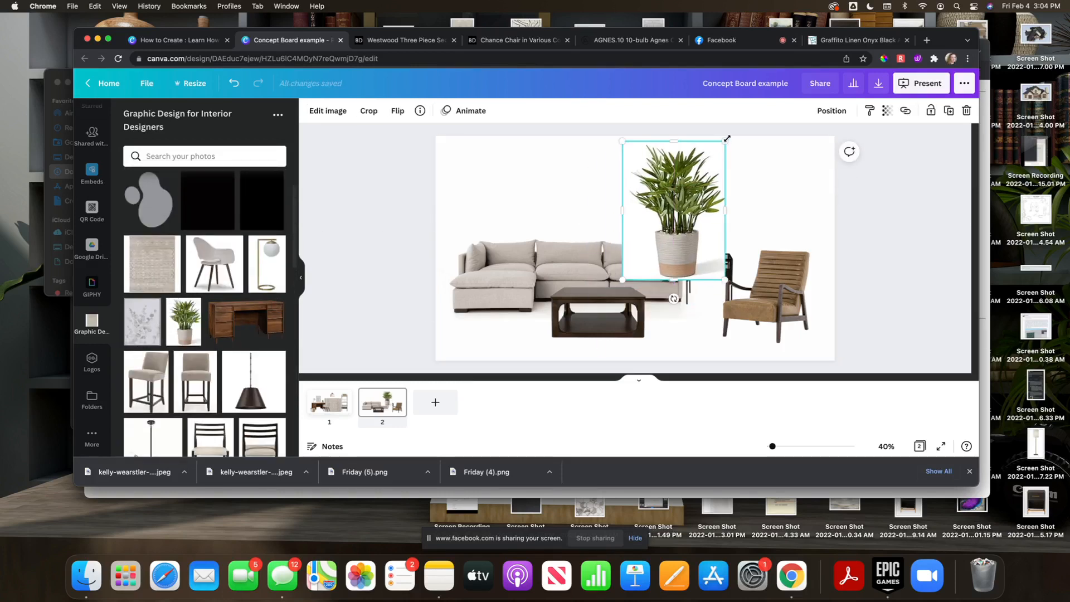
drag(724, 142, 698, 246)
- Remove the plant's background with Background Remover and scale the plant down slightly on the side table
click(332, 114)
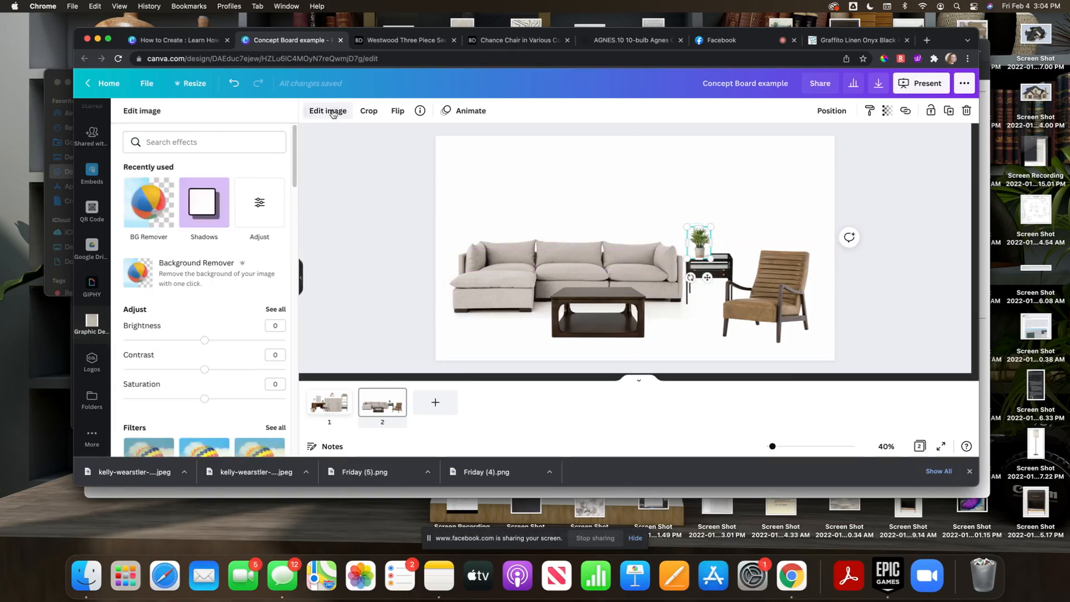
click(185, 284)
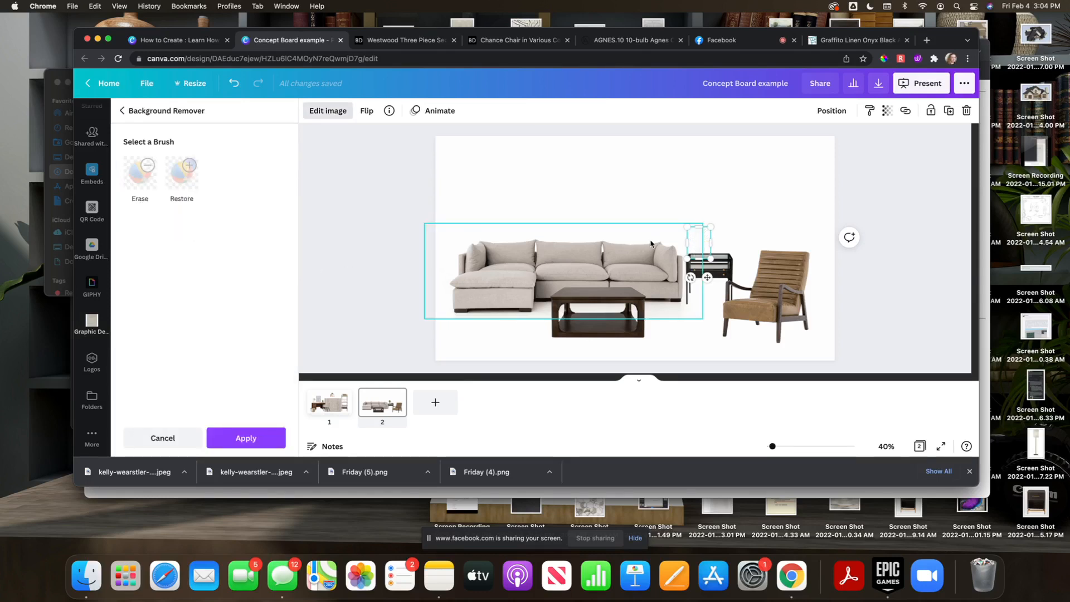
drag(711, 228, 706, 232)
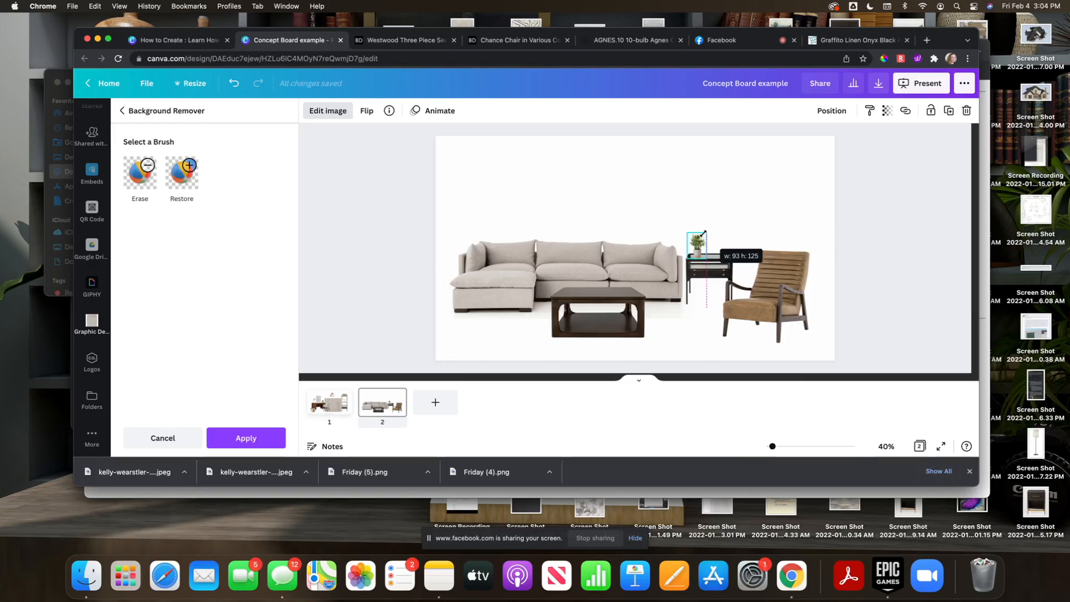
click(403, 218)
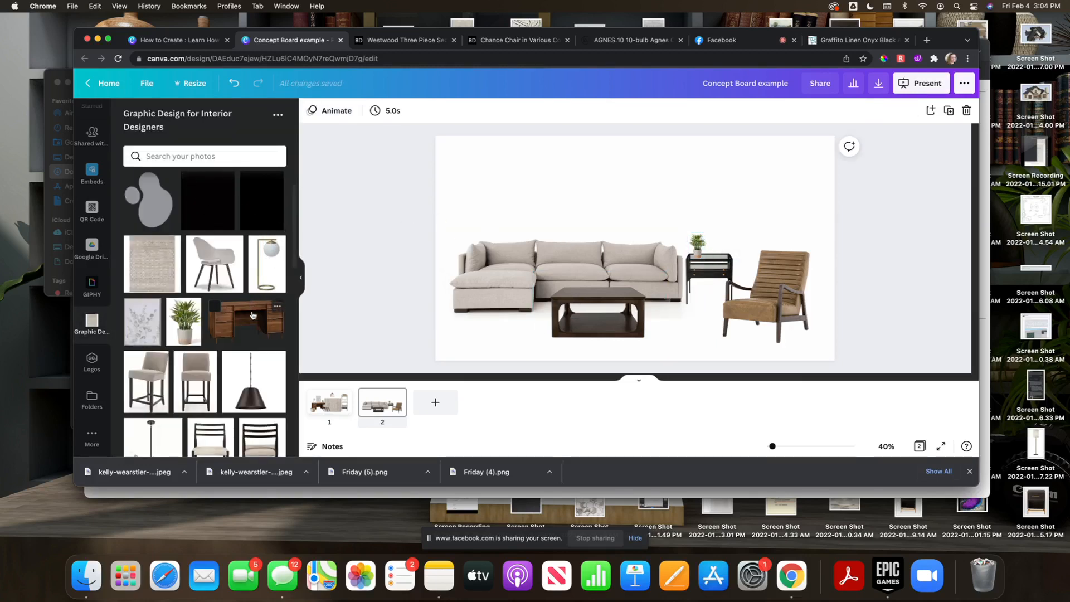
- Add the patterned beige rug image and position it over the left half of the furniture group
scroll(195, 332, down, 3)
scroll(196, 331, down, 3)
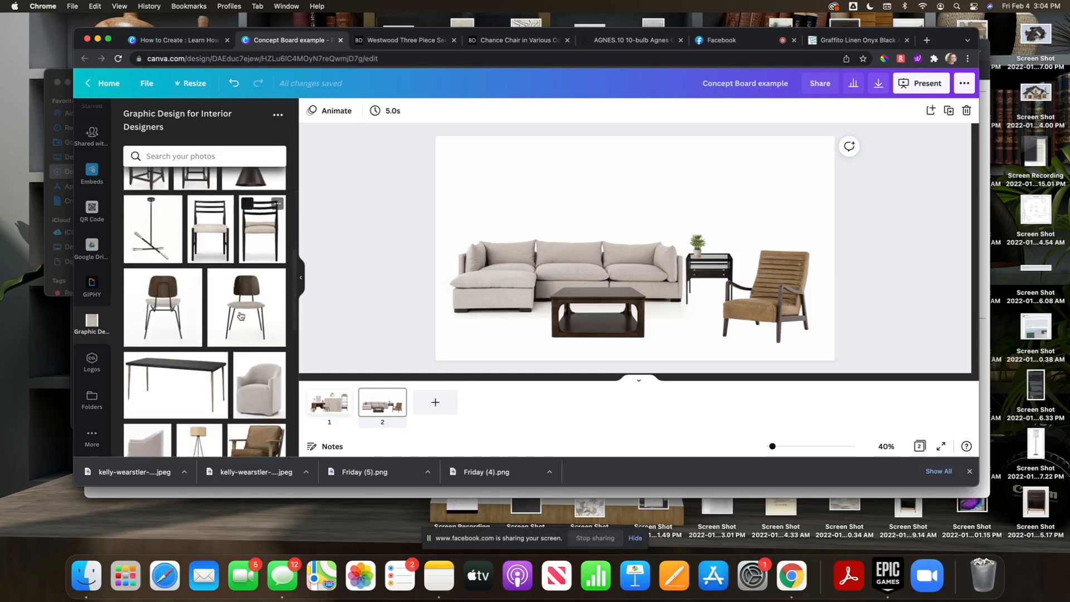
scroll(132, 257, up, 5)
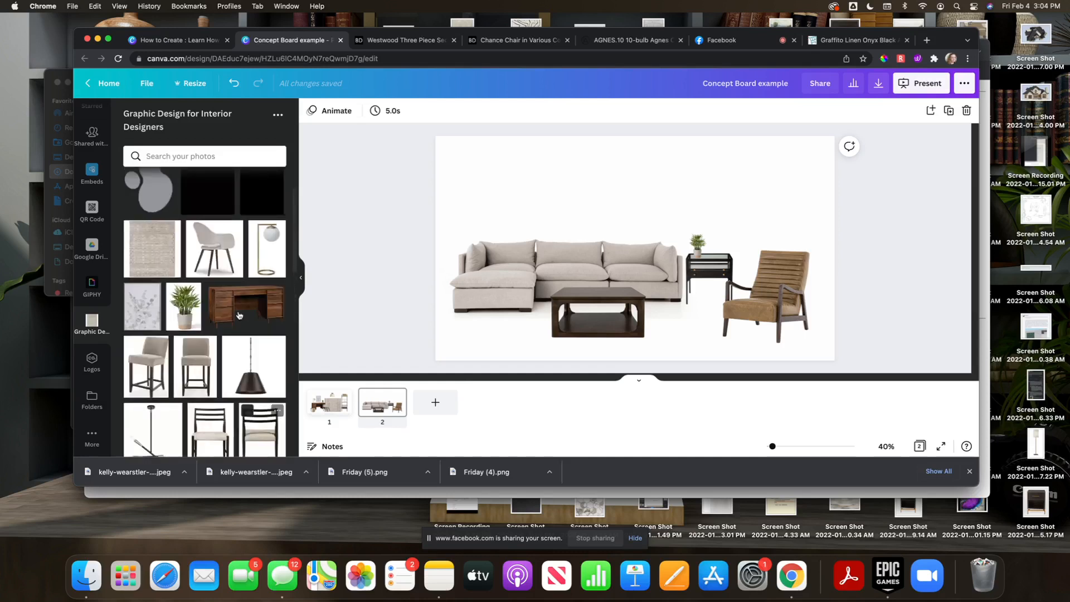
click(146, 250)
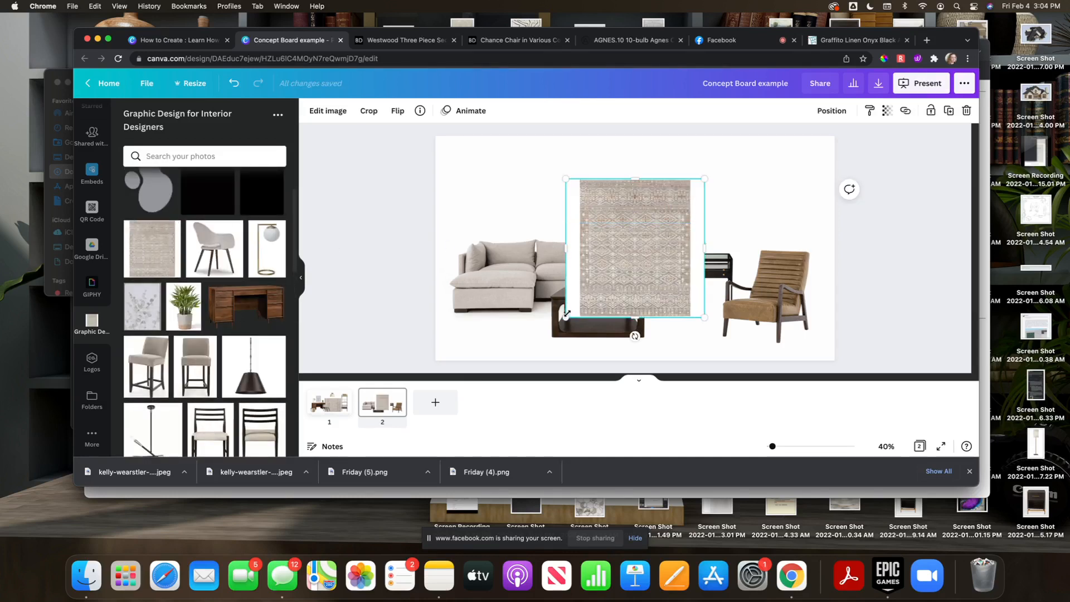
drag(605, 247, 682, 231)
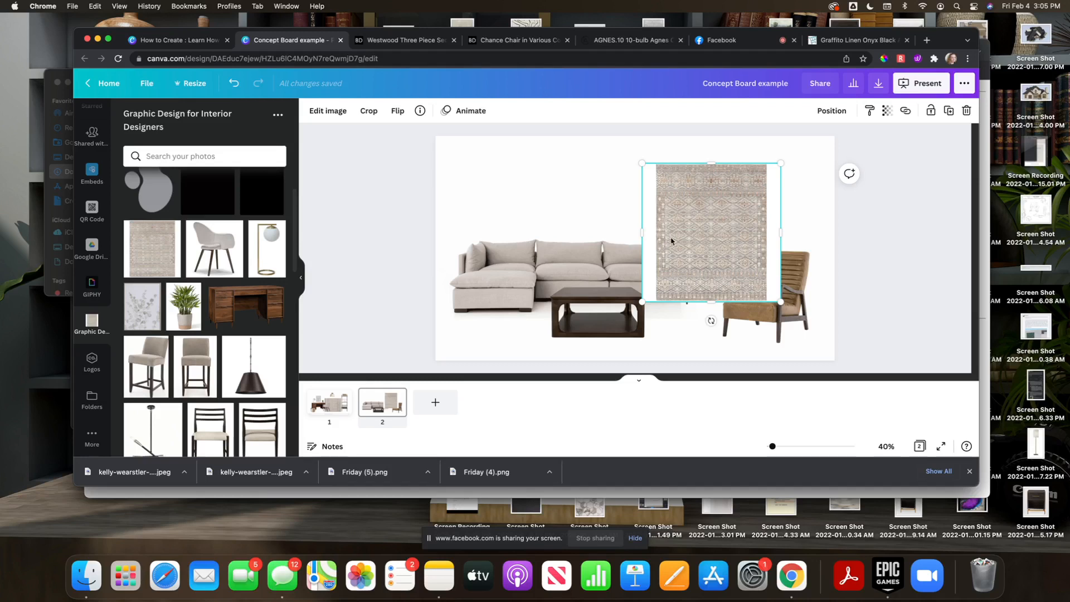
drag(677, 237, 565, 231)
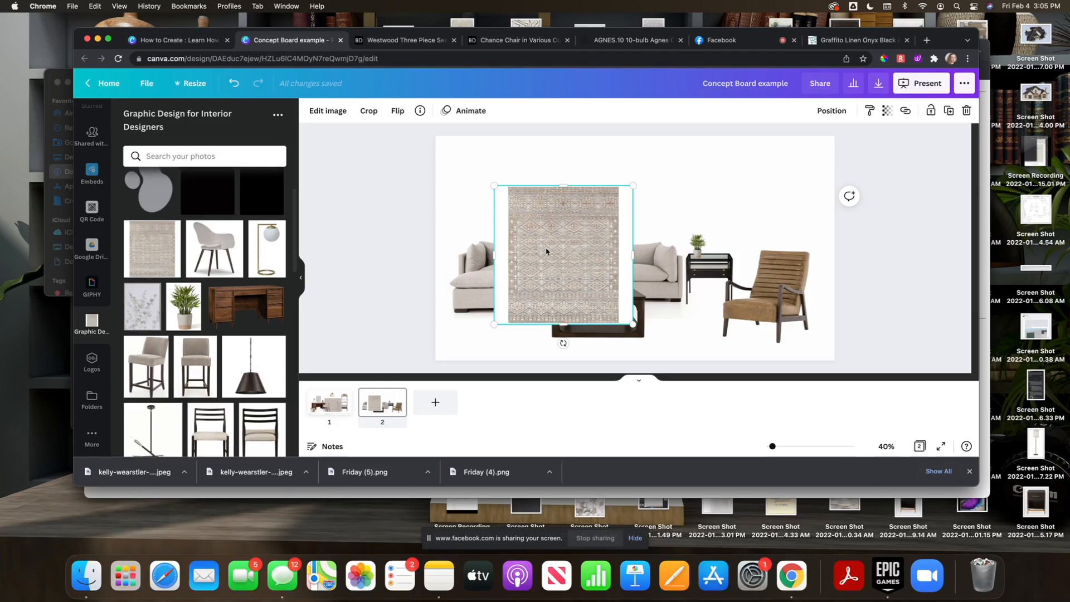
drag(546, 249, 546, 252)
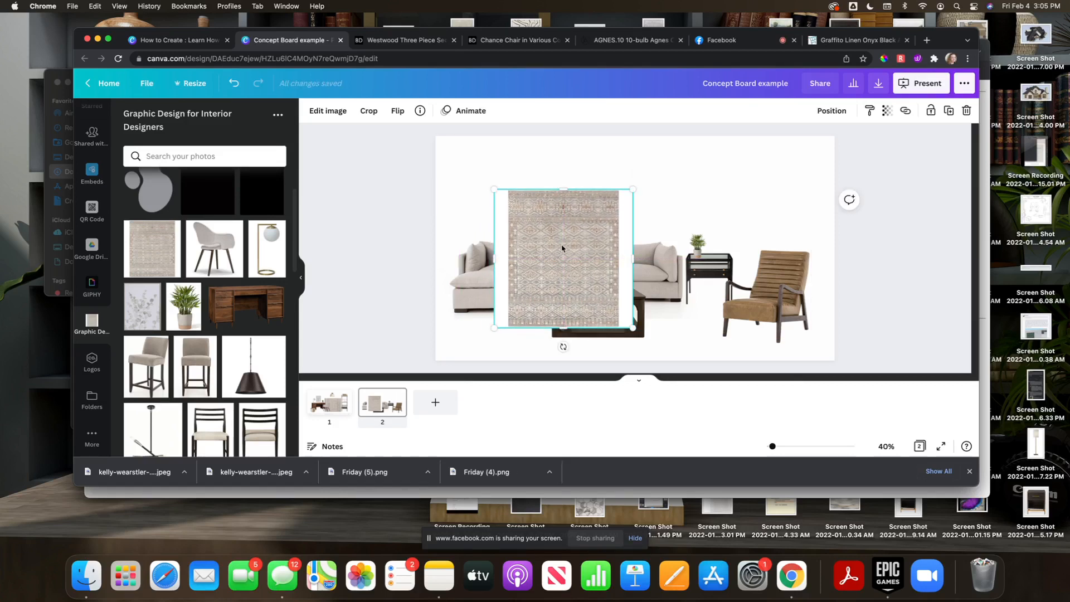
drag(566, 240, 546, 254)
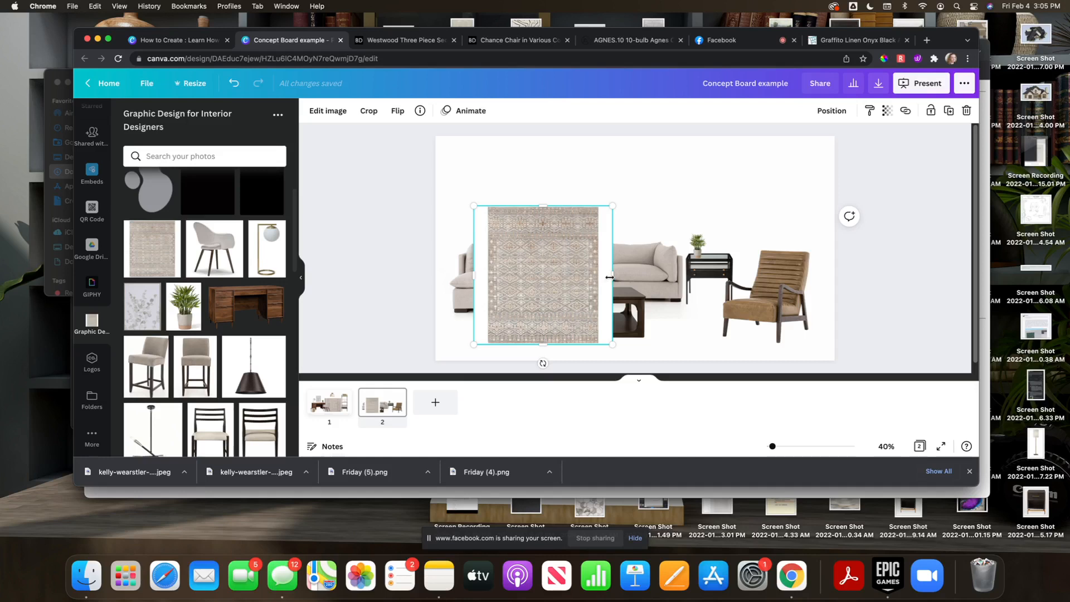
- Crop the white strips off the rug's left and right sides and reposition the rug over the sofa
drag(610, 277, 595, 277)
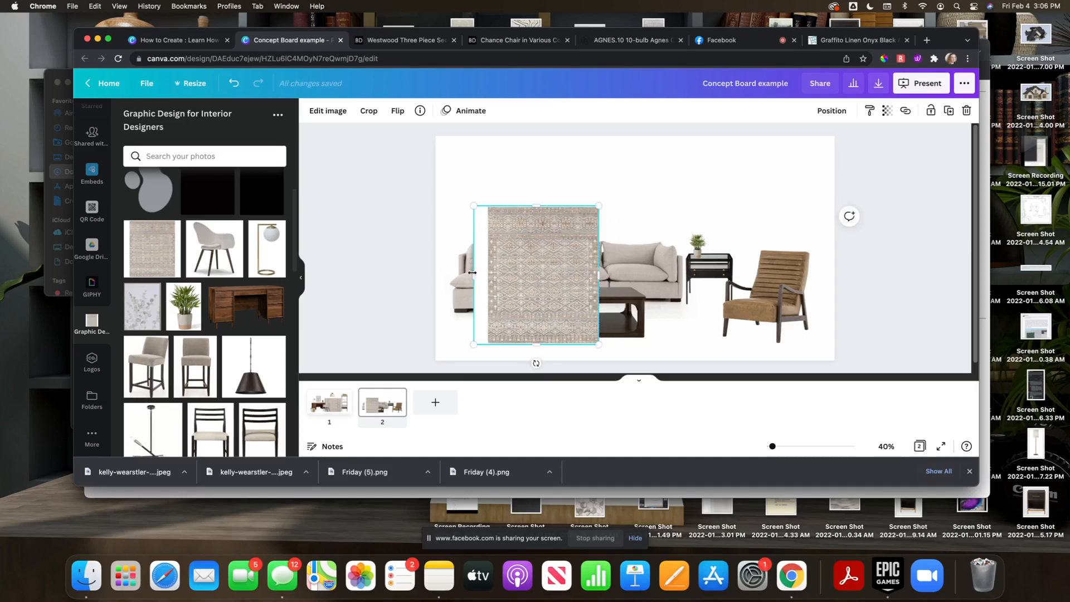
drag(472, 272, 486, 280)
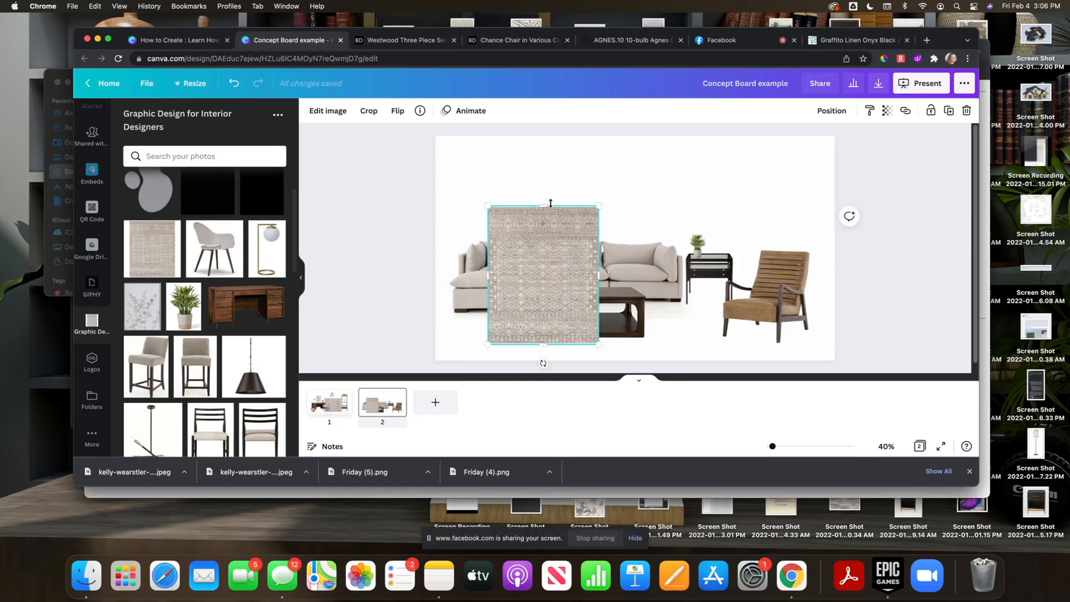
drag(557, 248, 574, 243)
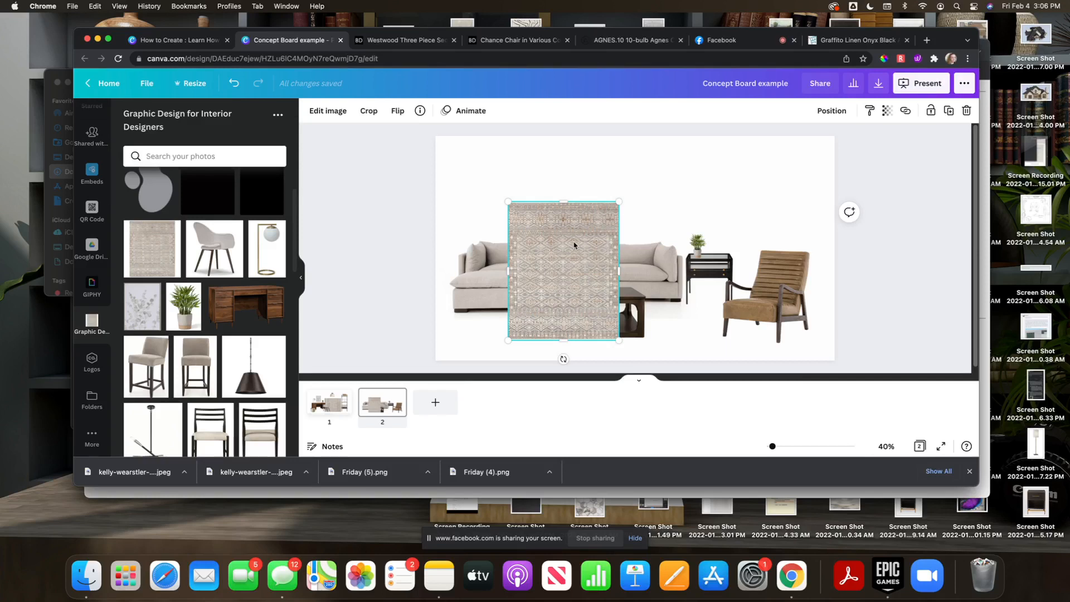
drag(574, 242, 544, 240)
- Open page 1 and select the rug in the finished office board to examine its layout
click(329, 401)
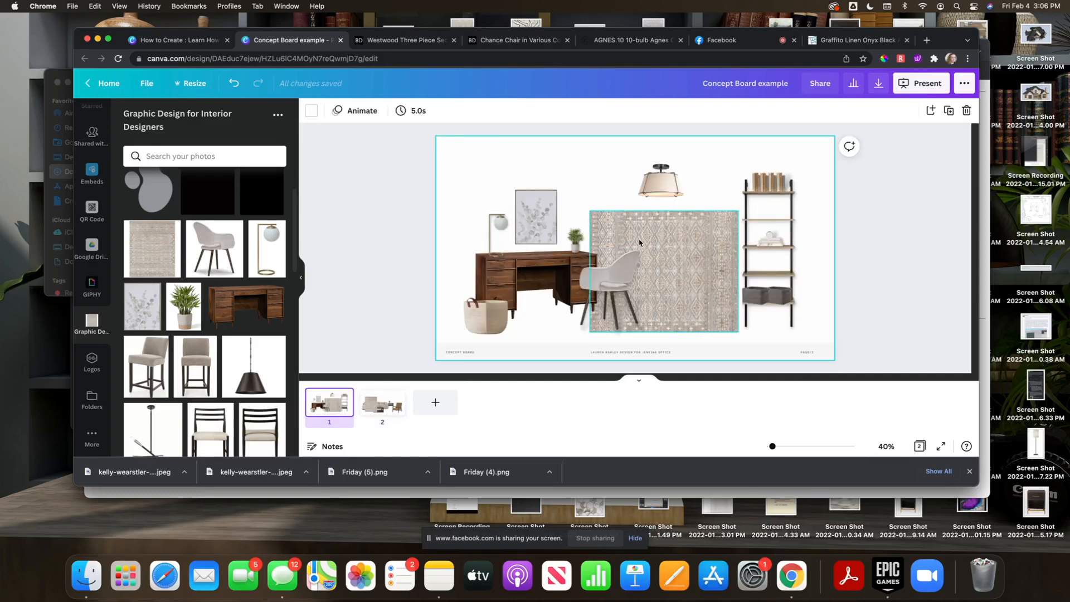
click(638, 243)
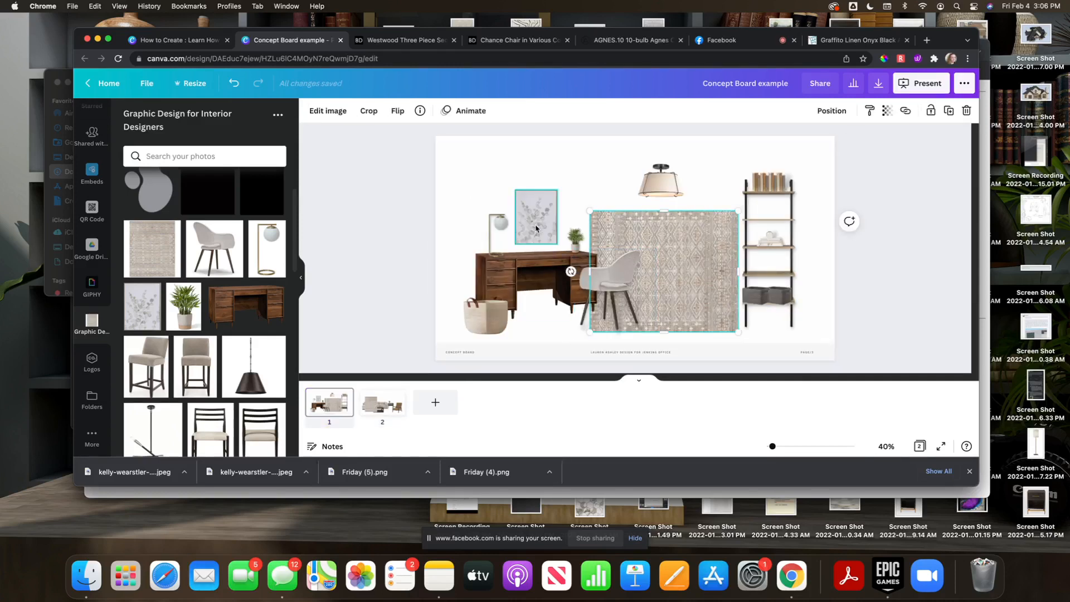
- On page 2, rotate the rug 90 degrees, then enlarge it and move it to span the sofa and coffee table
click(385, 410)
click(586, 213)
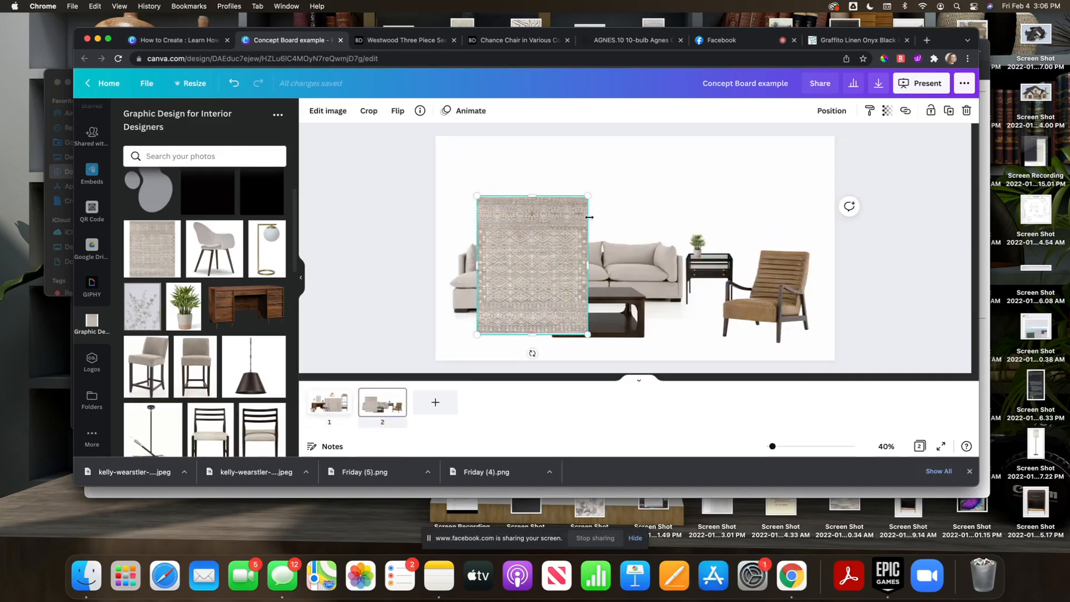
drag(531, 352, 363, 262)
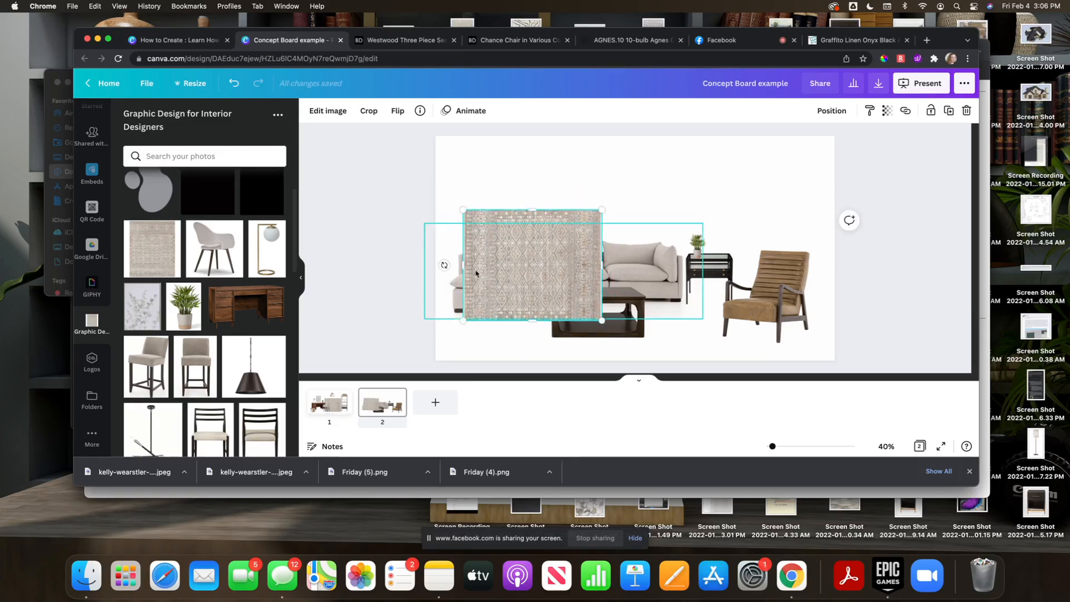
drag(463, 313, 368, 361)
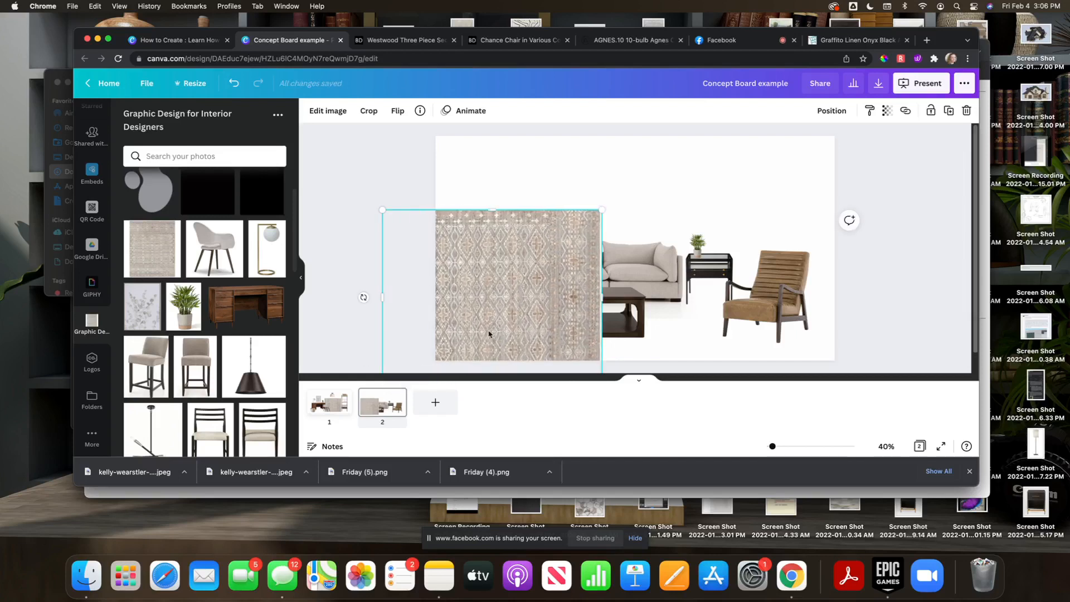
drag(534, 315, 601, 274)
drag(588, 304, 591, 294)
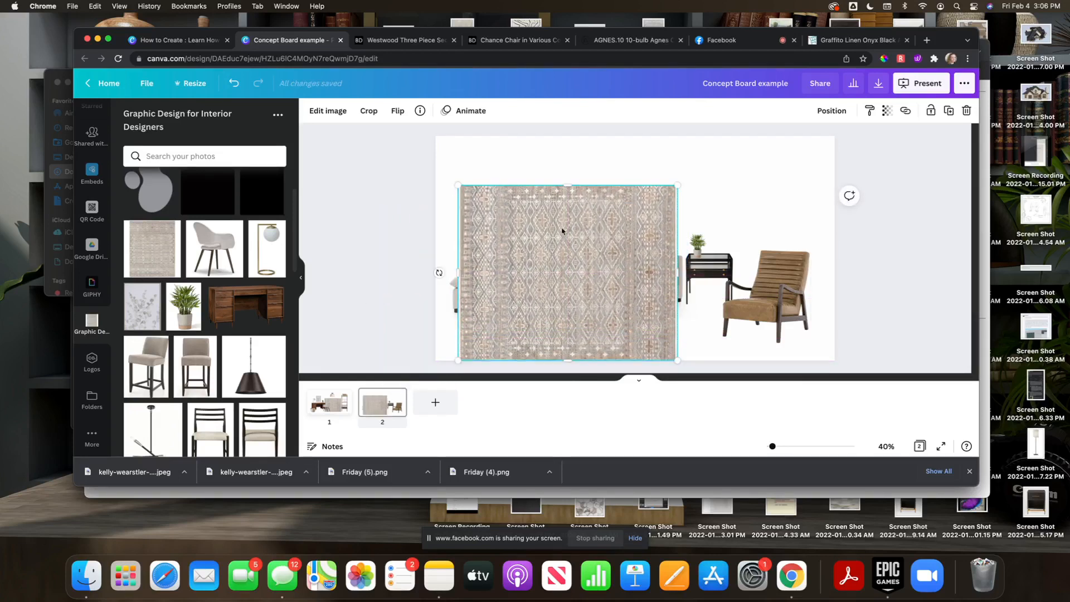
- Send the rug to the back and resize its crop to a low strip below the sofa seats, reaching the side table
click(831, 110)
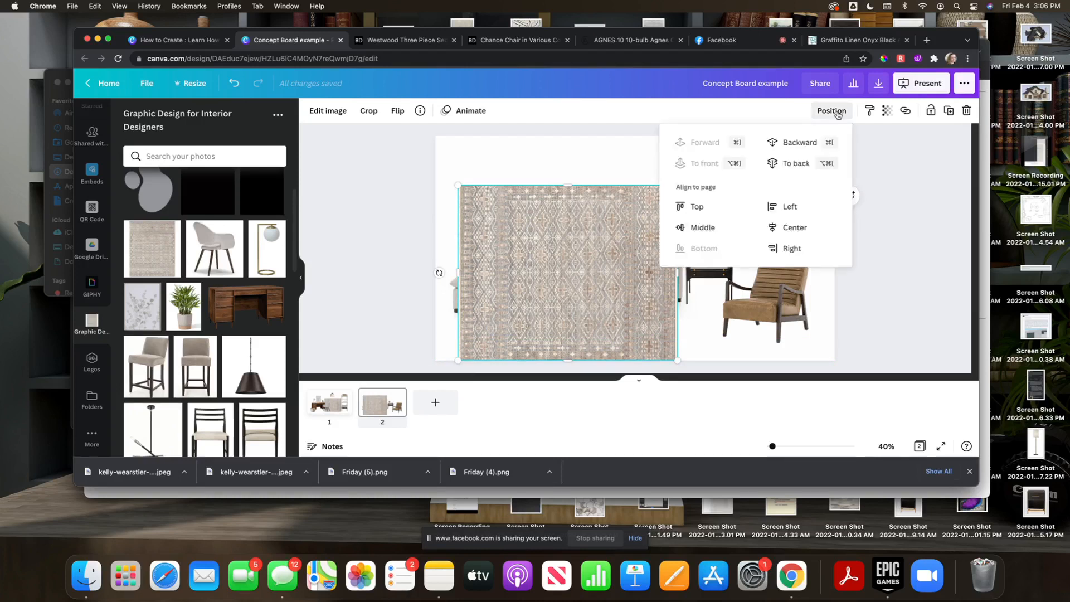
click(795, 163)
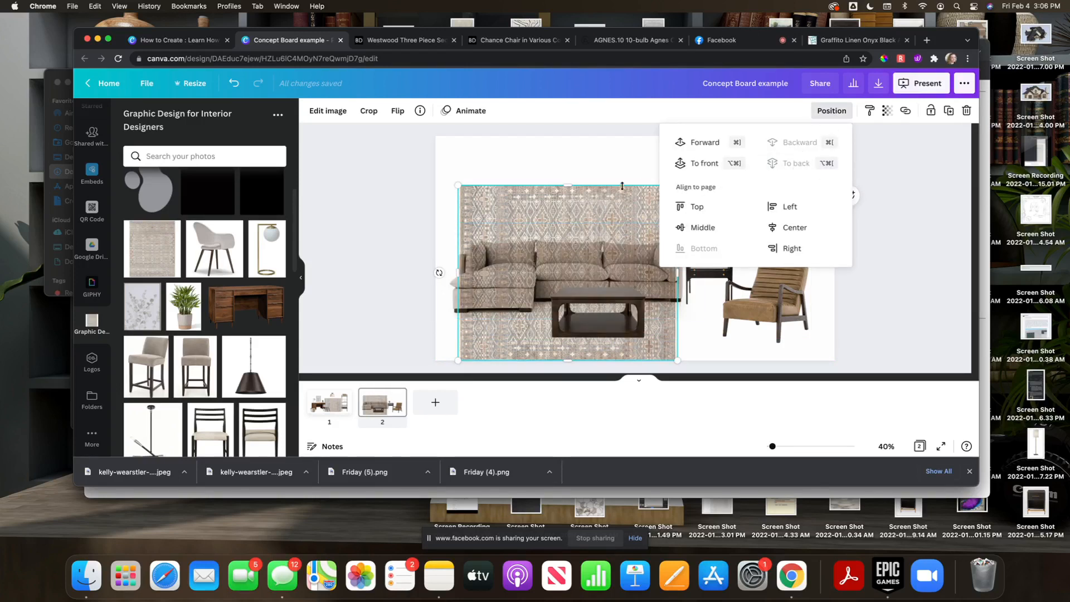
click(518, 186)
drag(561, 189, 556, 301)
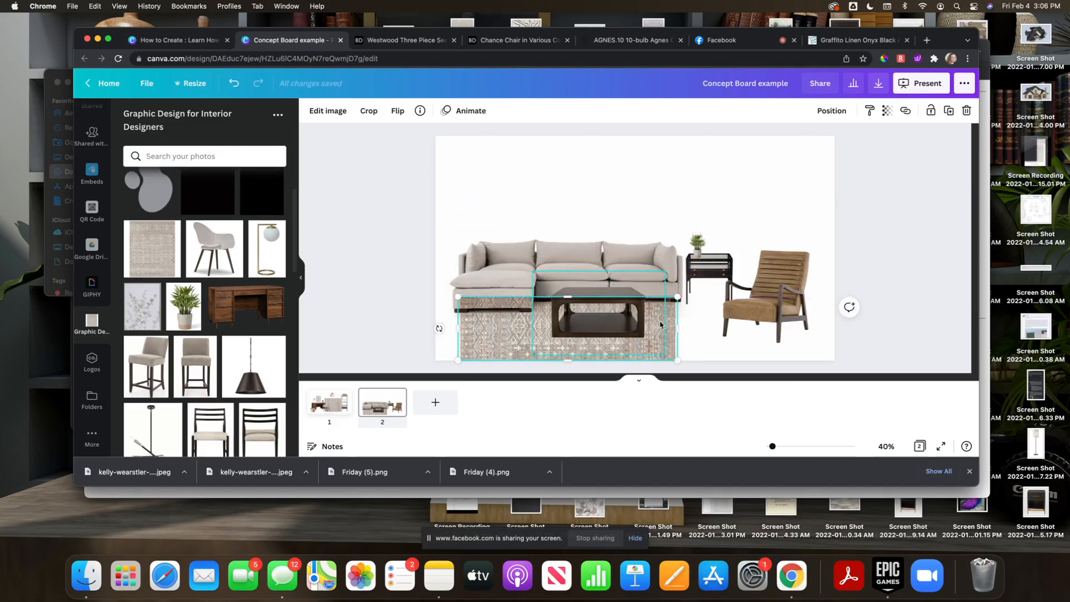
drag(678, 329, 702, 338)
- Send the sofa to the back so it sits behind the rug
click(507, 286)
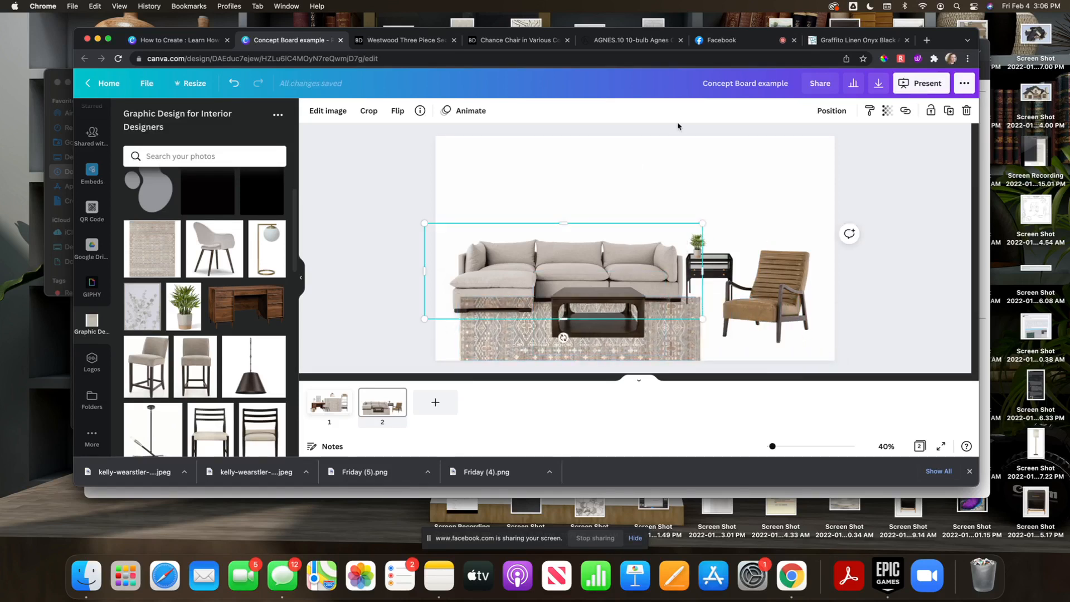
click(832, 110)
click(722, 151)
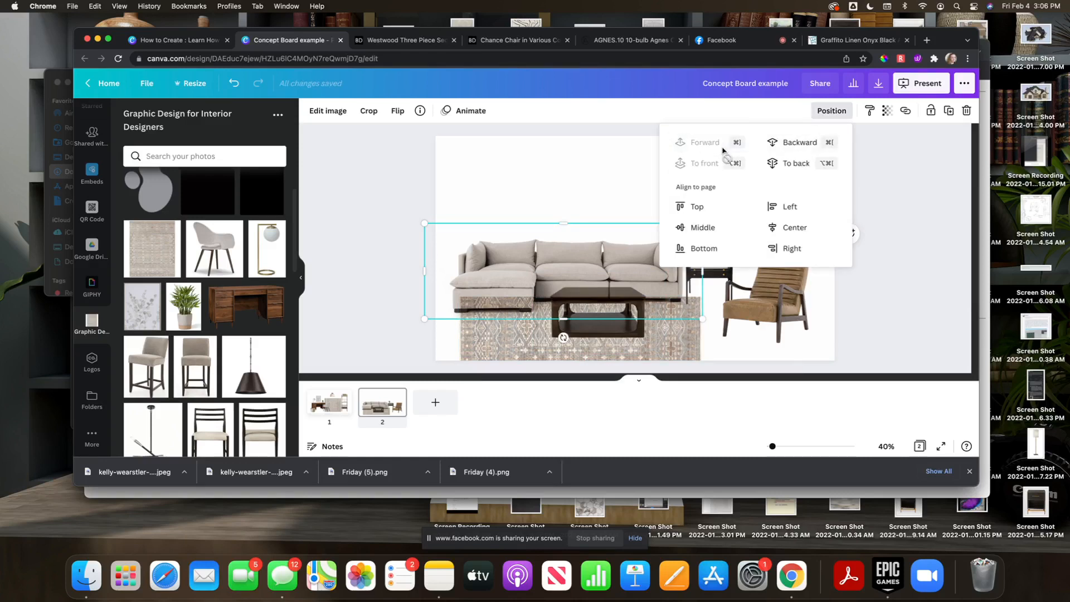
click(795, 162)
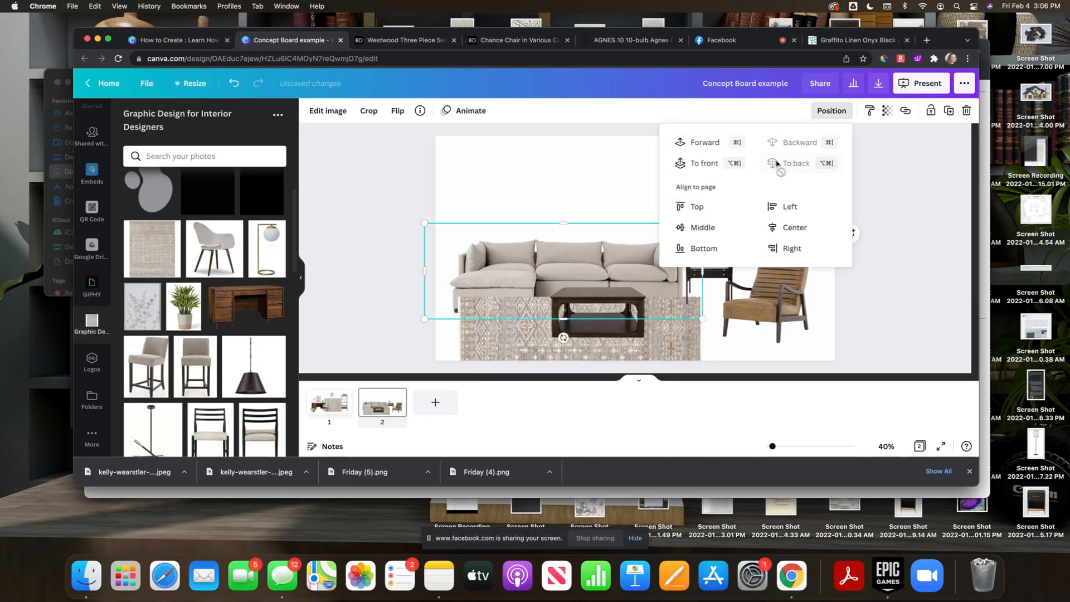
- Shift the rug slightly left, send it behind the sofa and crop its top edge down to the base of the chaise
click(503, 335)
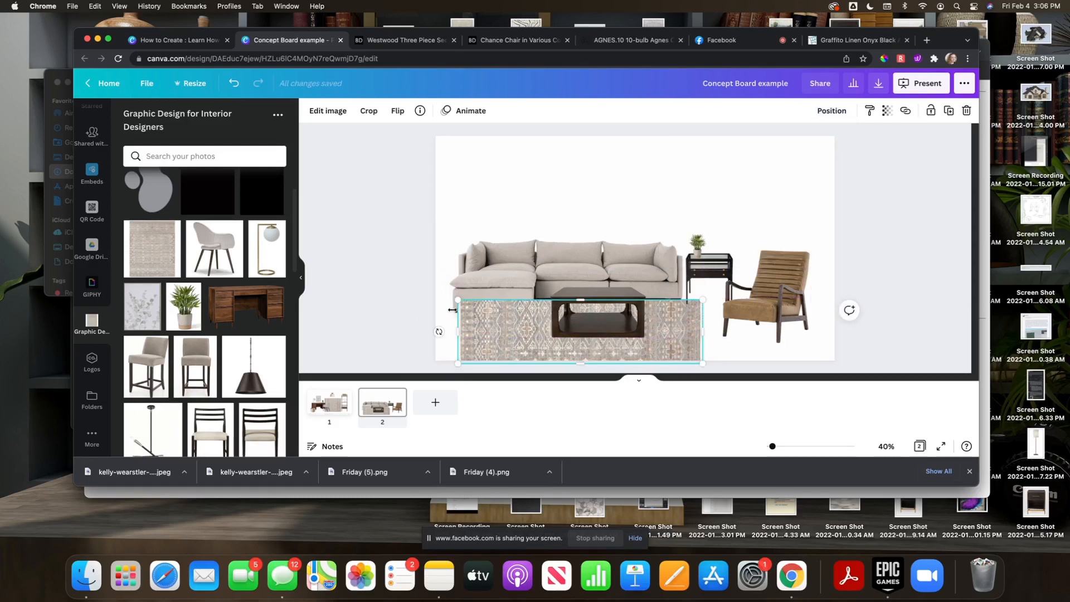
drag(459, 300, 496, 318)
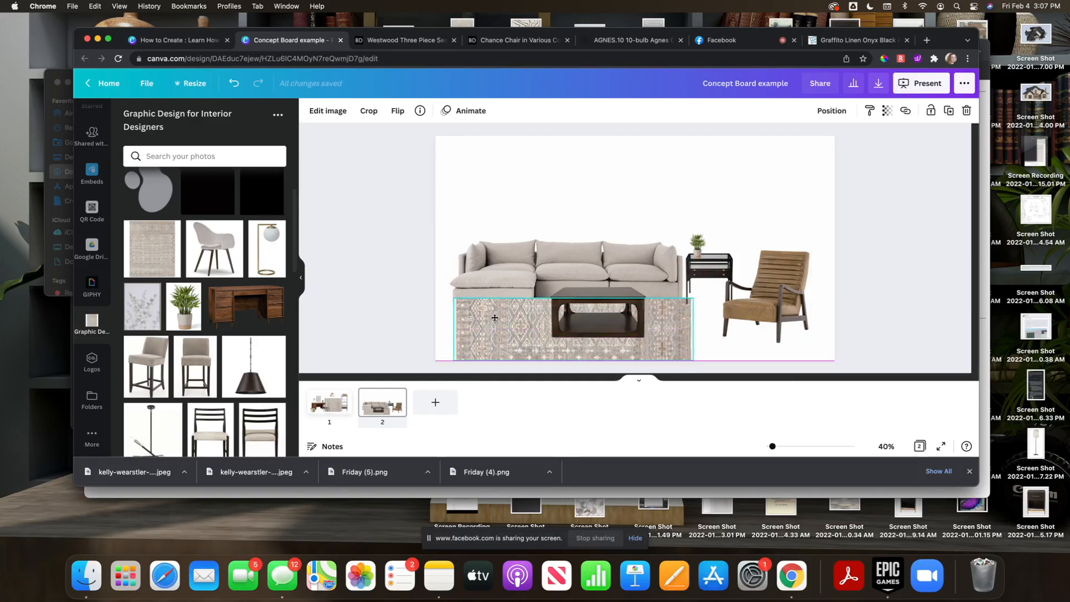
click(830, 110)
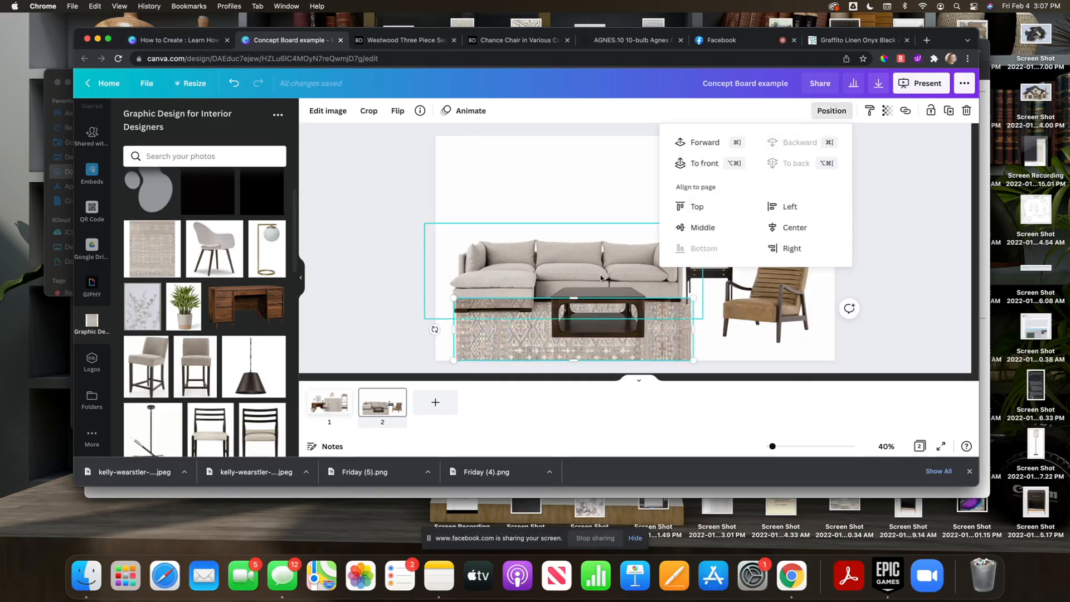
drag(504, 304, 505, 313)
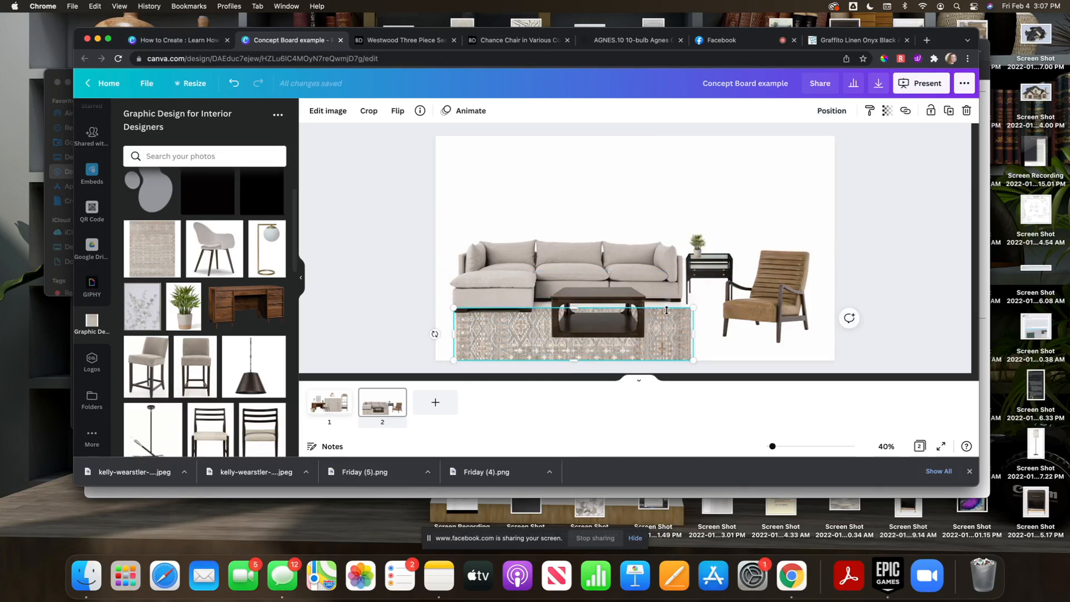
drag(667, 310, 664, 310)
- Check the rug's crop and try raising its top edge farther under the sofa
click(385, 251)
click(514, 337)
double_click(514, 337)
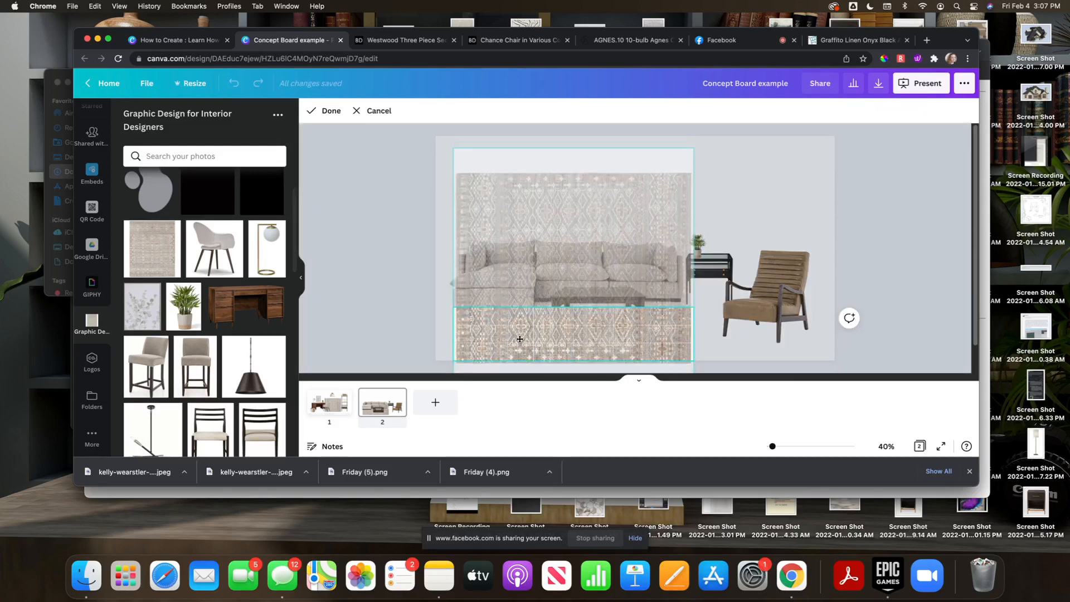
click(425, 303)
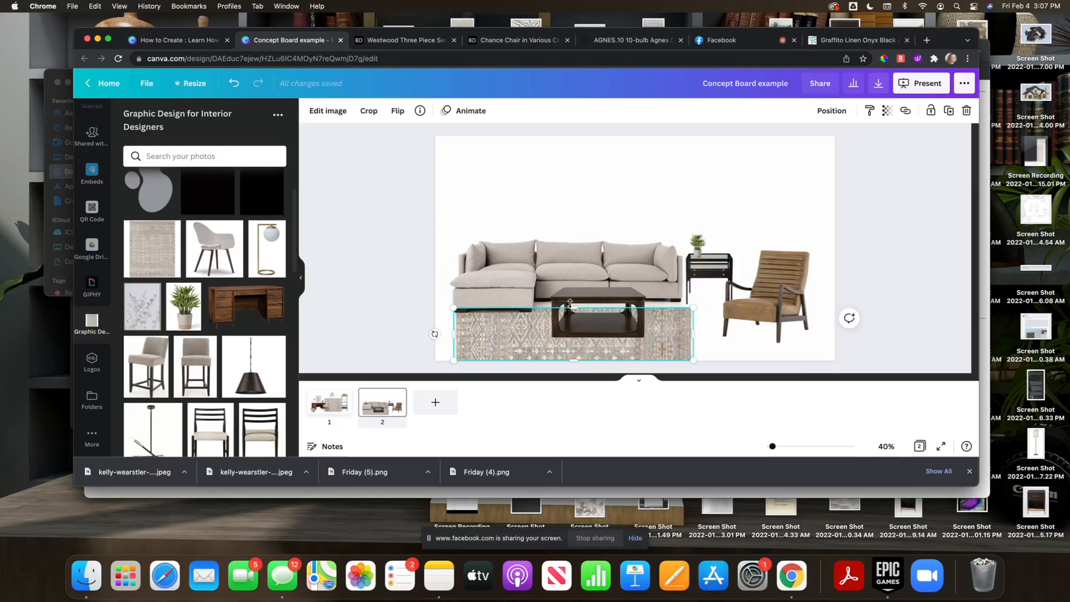
drag(569, 304, 568, 296)
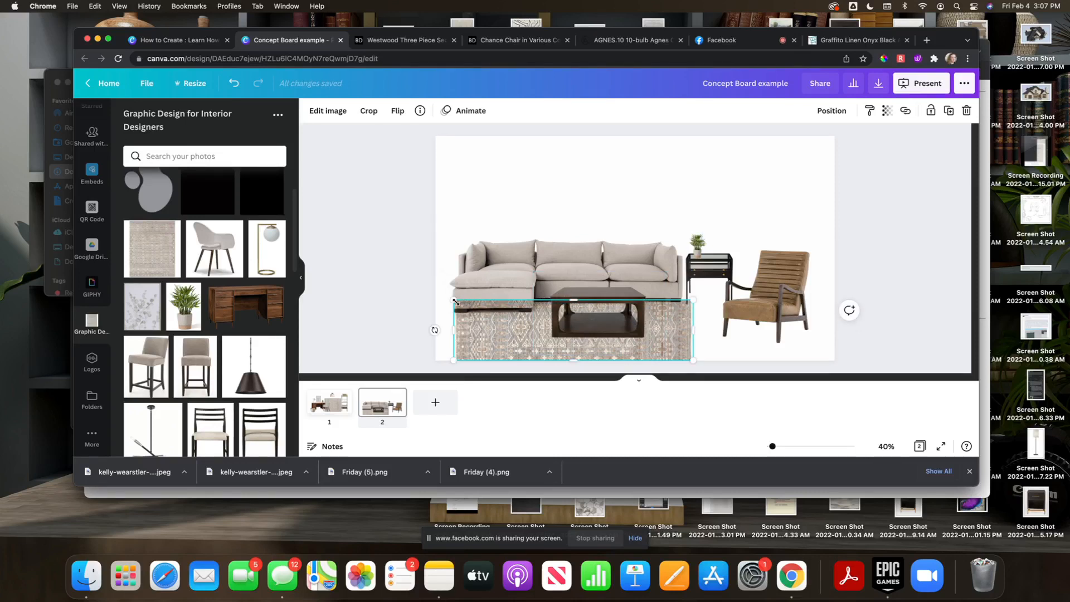
drag(455, 301, 454, 307)
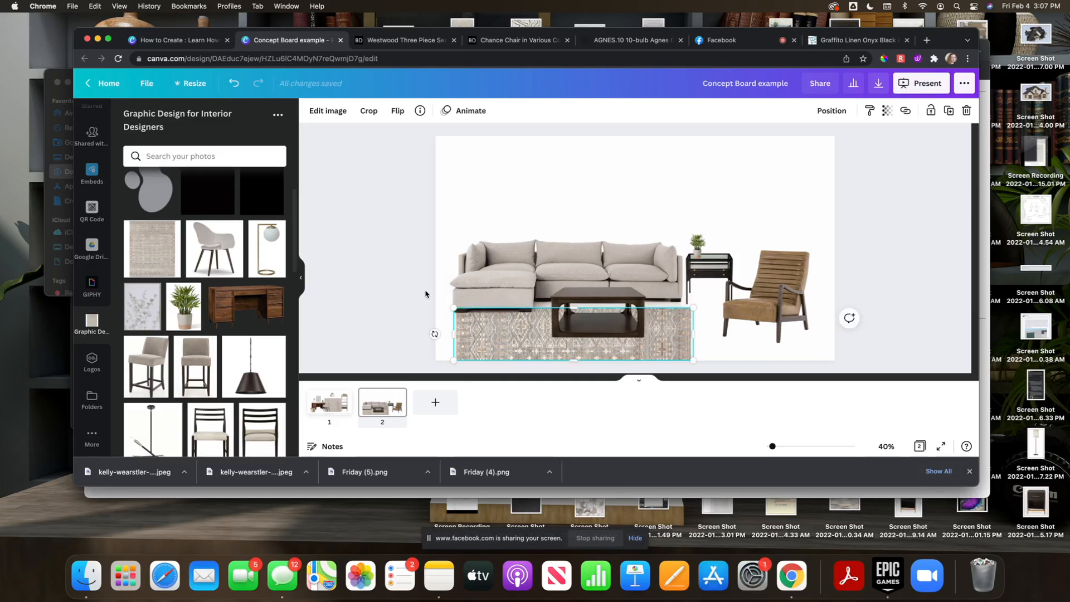
- Nudge the rug slightly left beneath the sofa and coffee table
click(425, 295)
drag(503, 281, 502, 280)
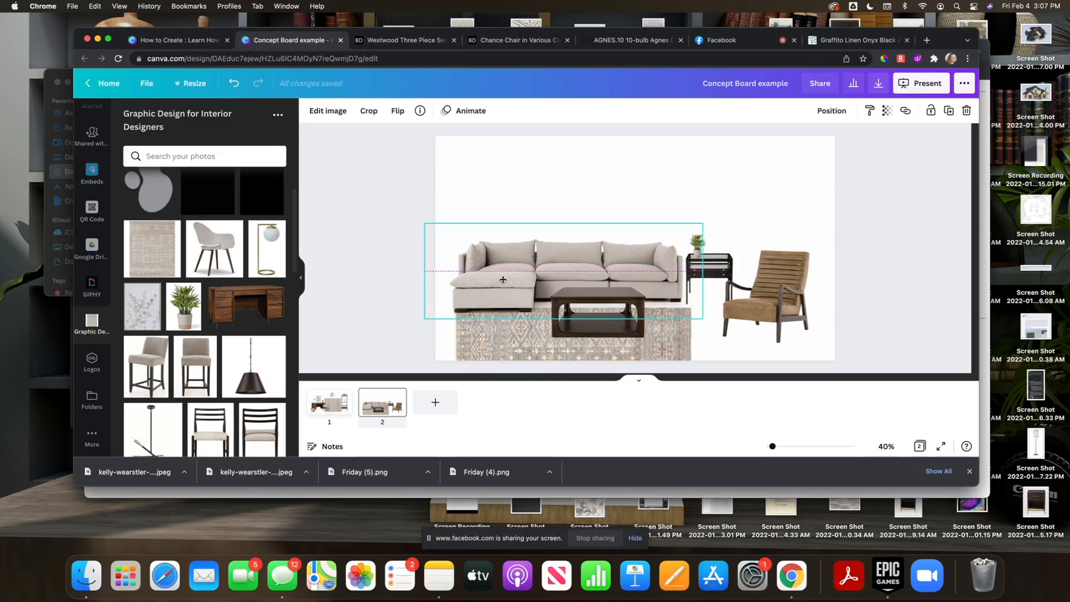
click(412, 238)
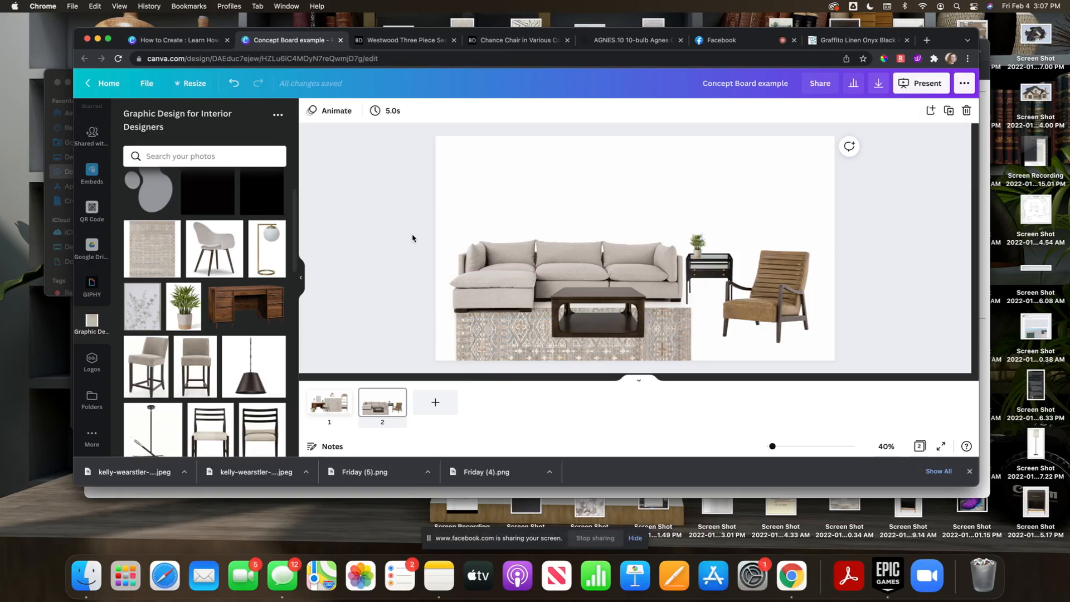
drag(677, 344, 675, 340)
click(429, 255)
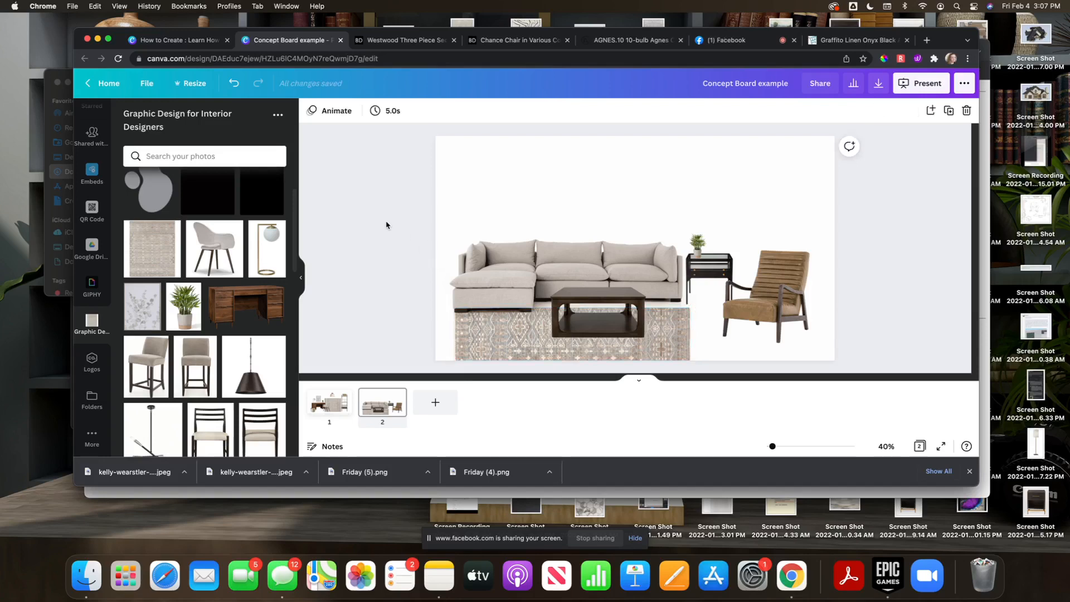
- Reposition the rug image downward within its crop frame and apply the crop
double_click(513, 348)
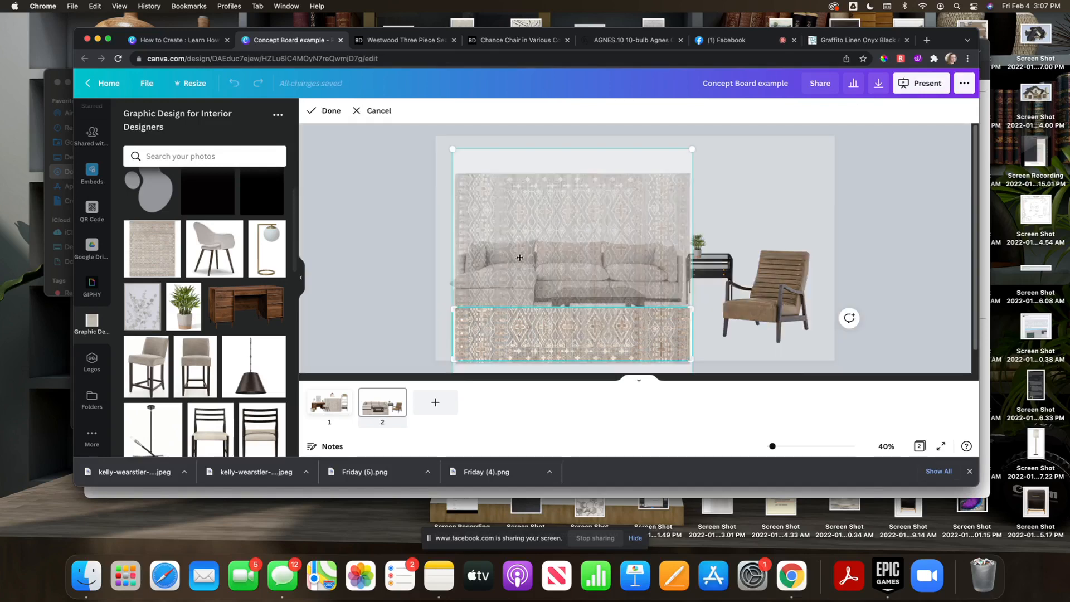
drag(516, 208, 497, 253)
click(413, 269)
click(412, 270)
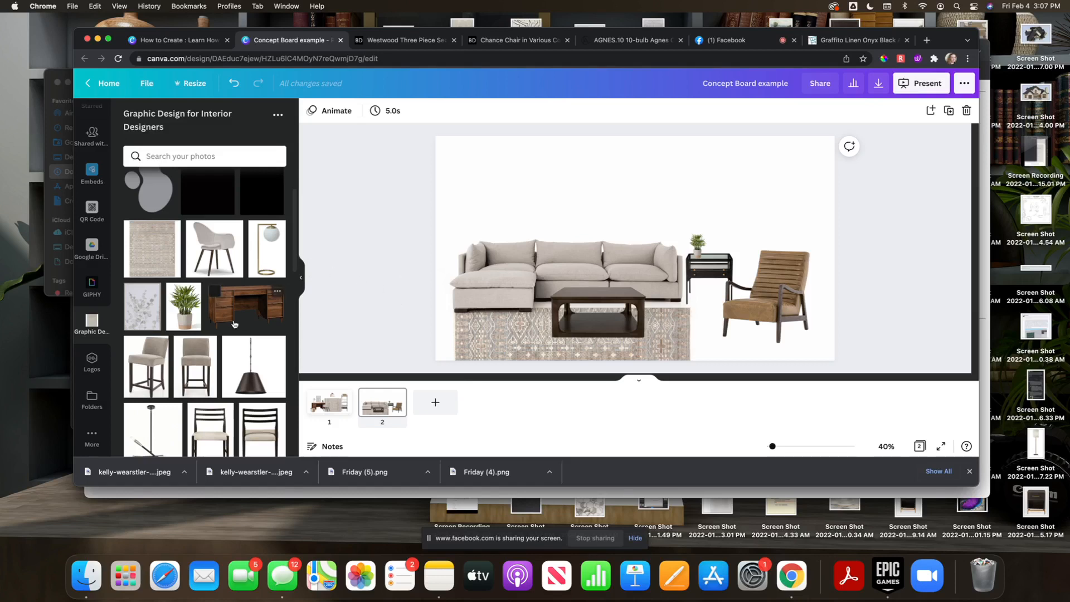
- Look through the Graphic Design for Interior Designers photo folder for more pieces that suit the living room board
scroll(236, 324, down, 5)
scroll(236, 325, down, 5)
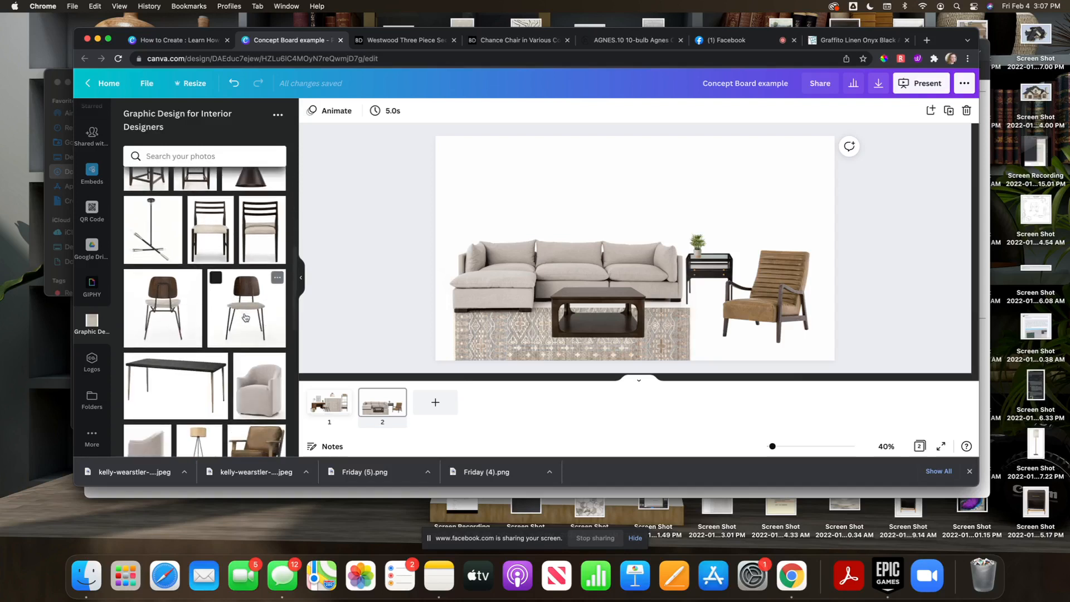
scroll(245, 316, down, 1)
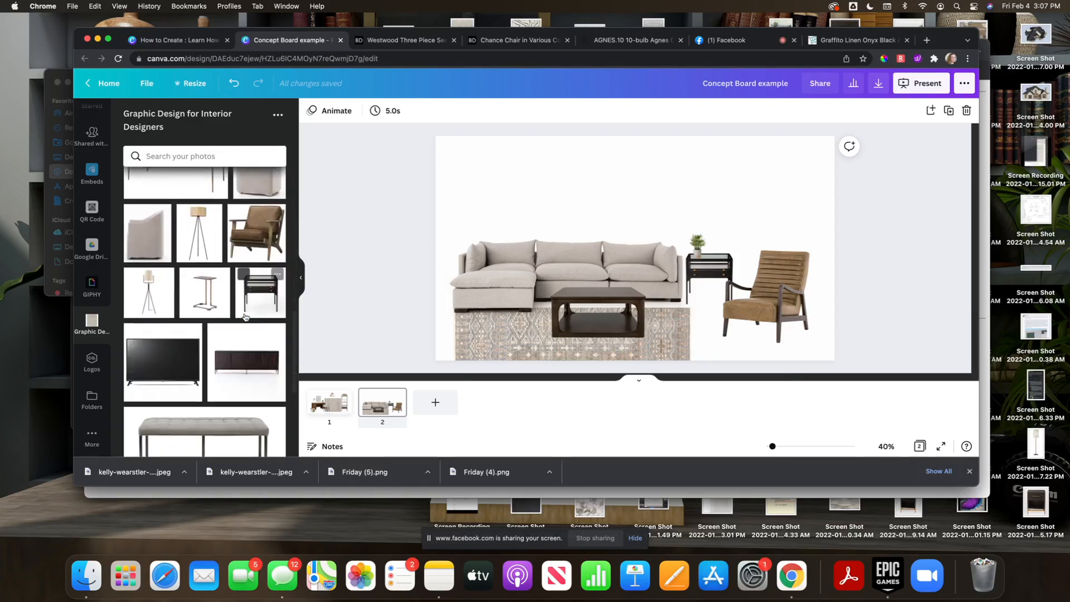
scroll(245, 316, down, 5)
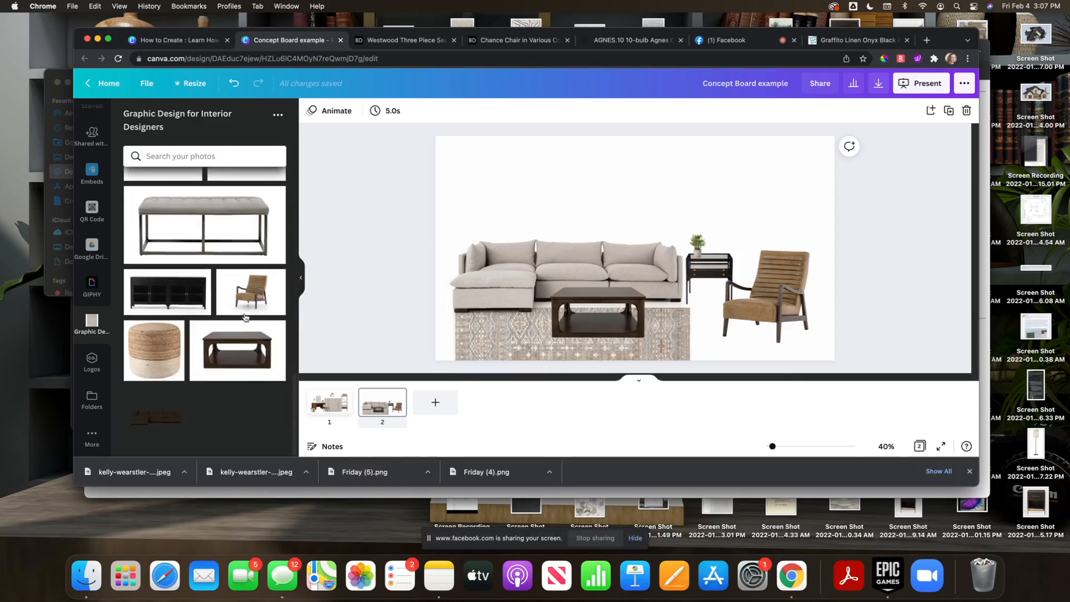
scroll(219, 312, up, 7)
scroll(219, 313, up, 10)
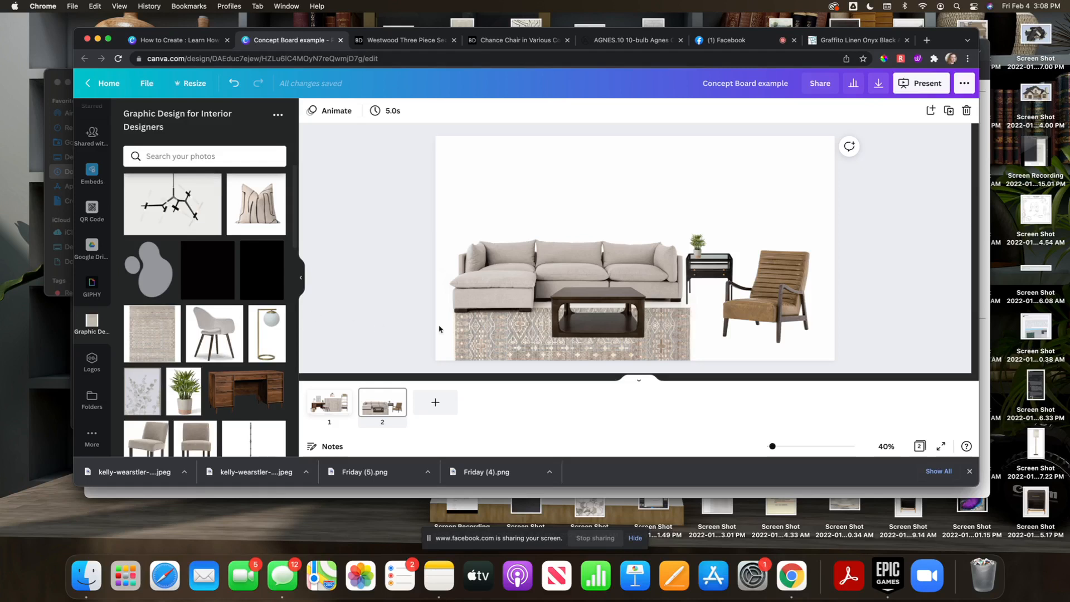
scroll(275, 306, down, 10)
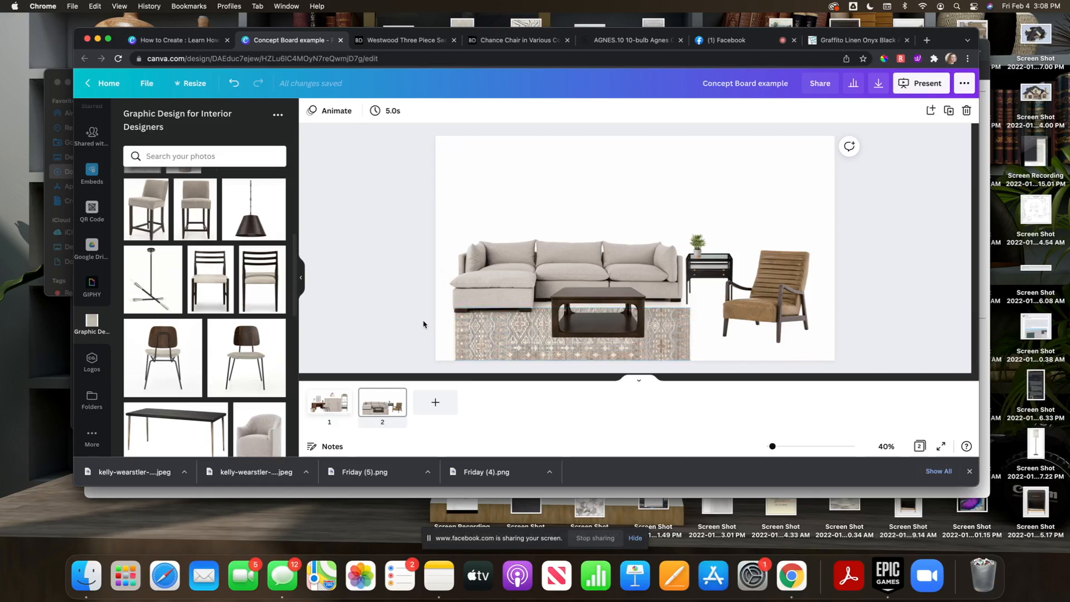
scroll(226, 295, down, 5)
scroll(226, 296, up, 7)
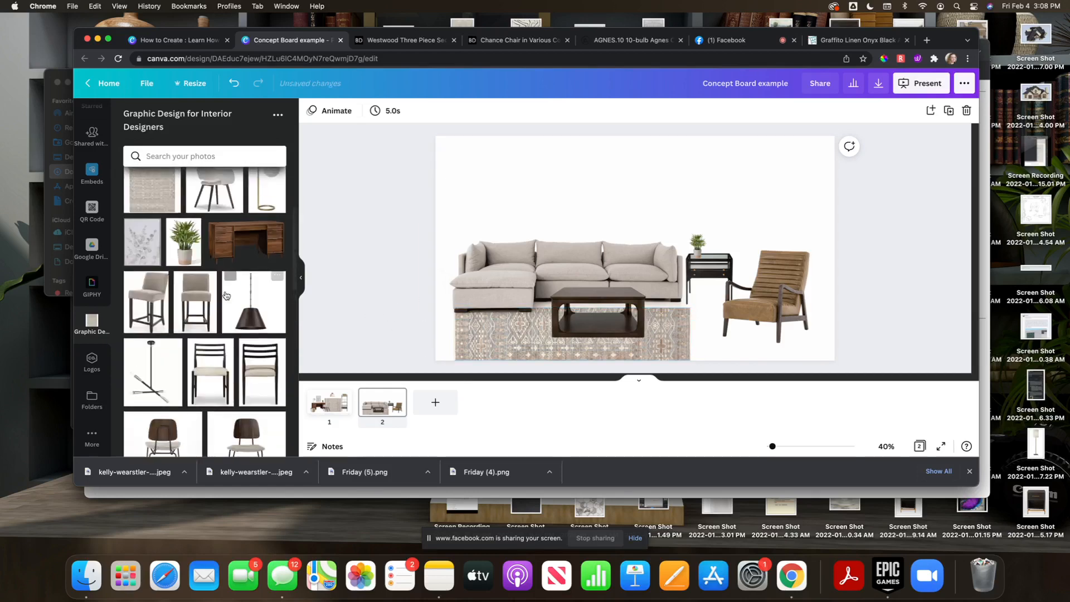
scroll(226, 295, down, 10)
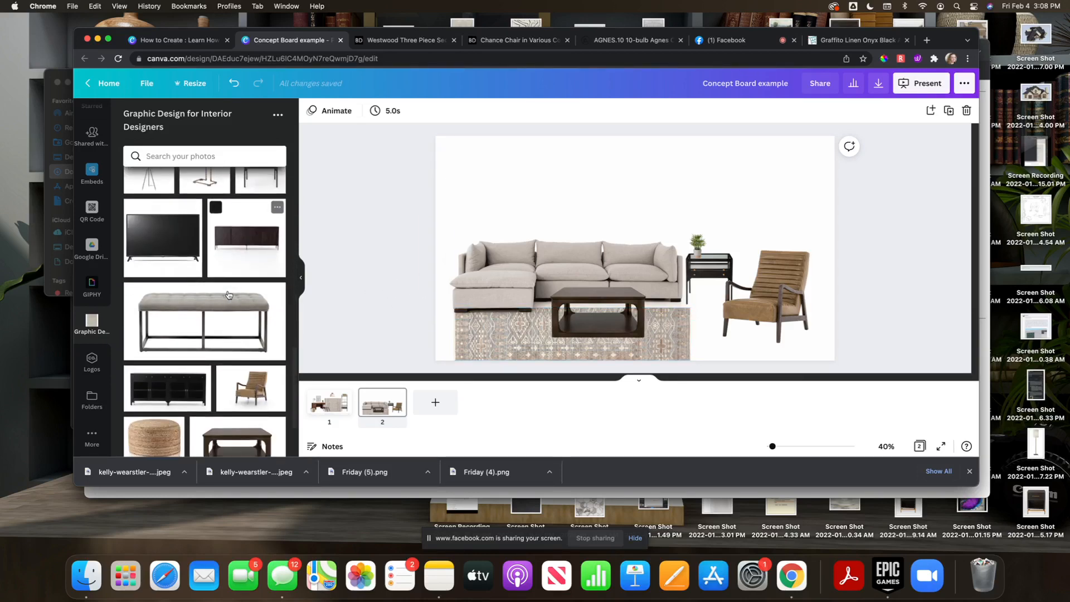
- Compare the office board on page 1 with page 2 and review the folder's photos for what page 2 still lacks
click(330, 405)
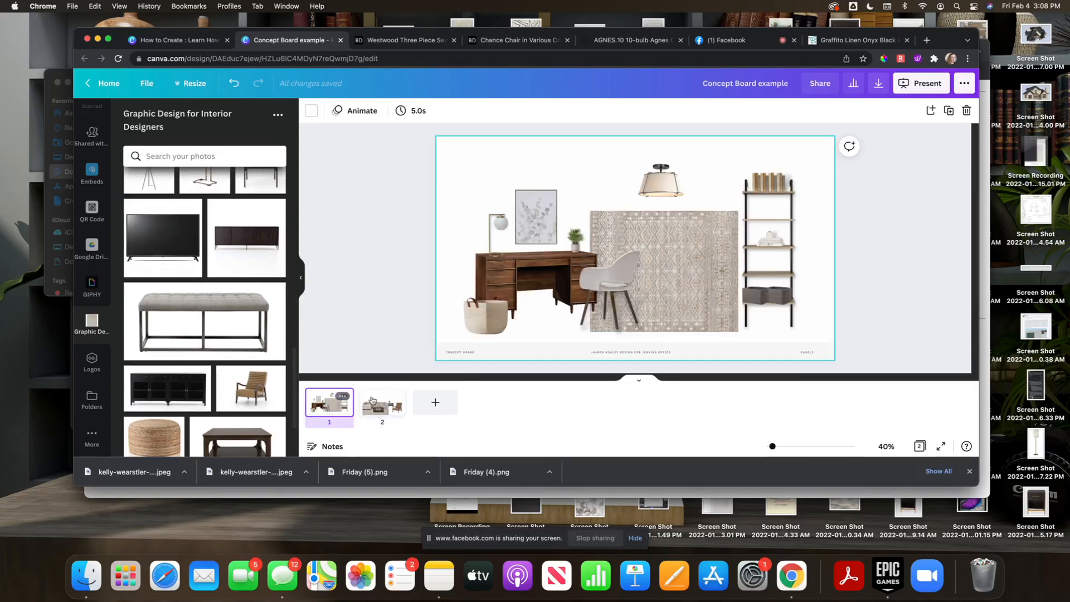
click(372, 400)
scroll(212, 266, up, 4)
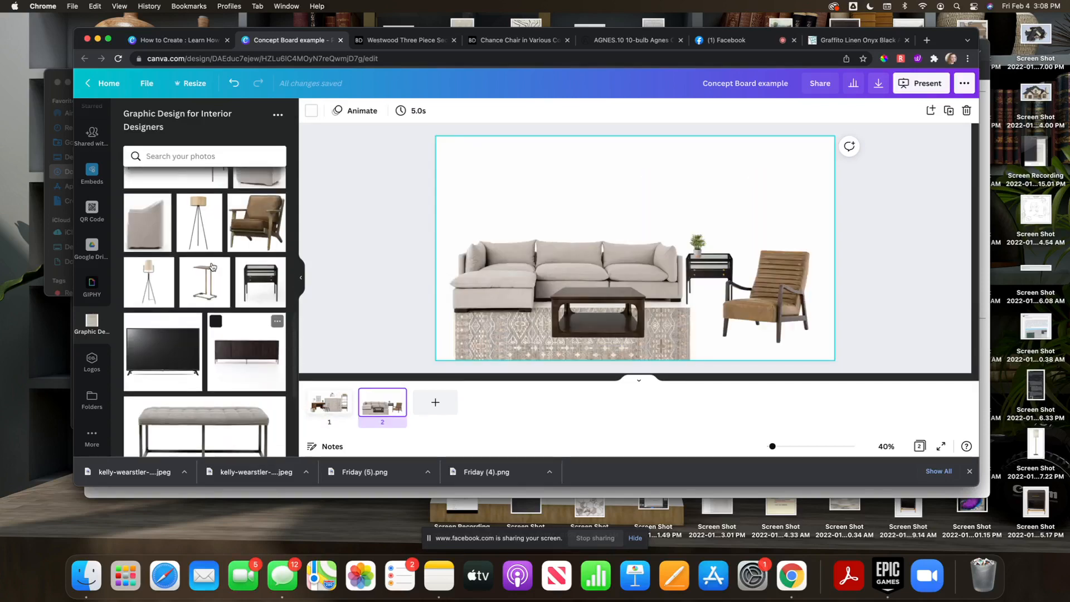
scroll(211, 266, up, 6)
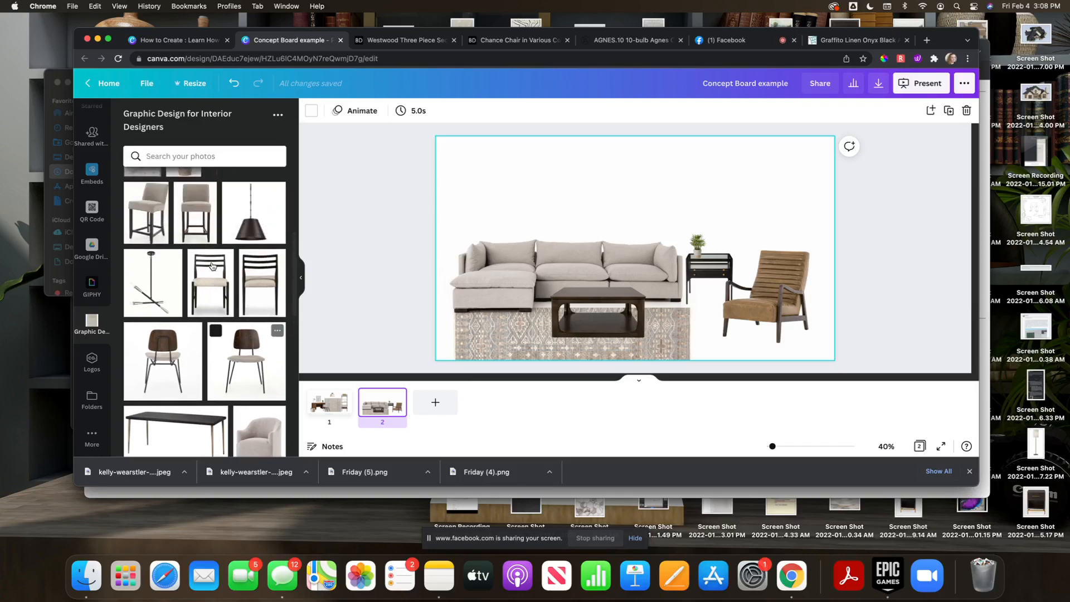
scroll(214, 262, up, 1)
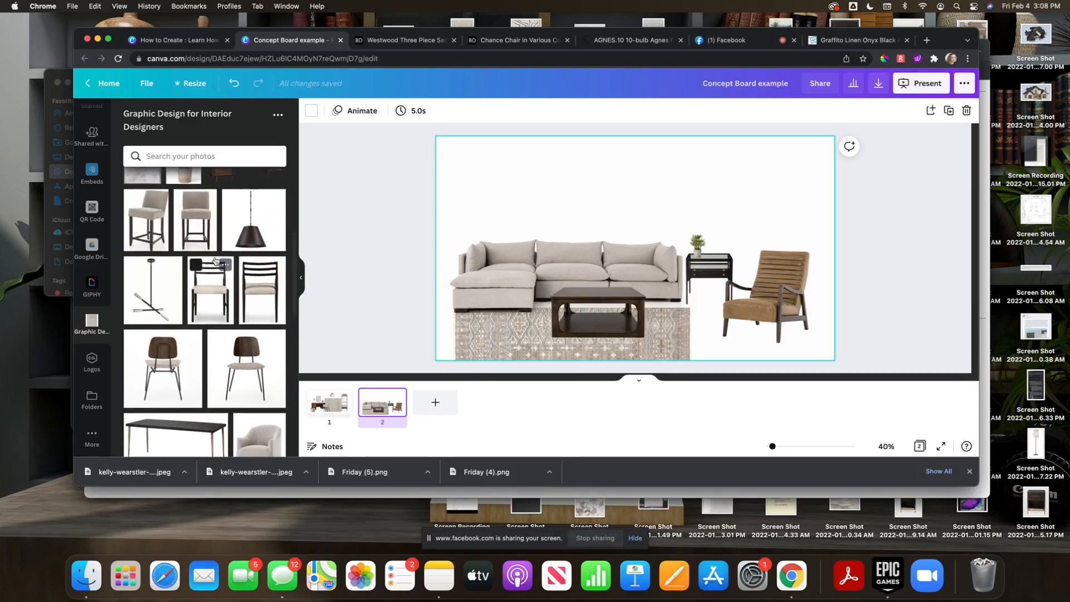
scroll(215, 260, up, 4)
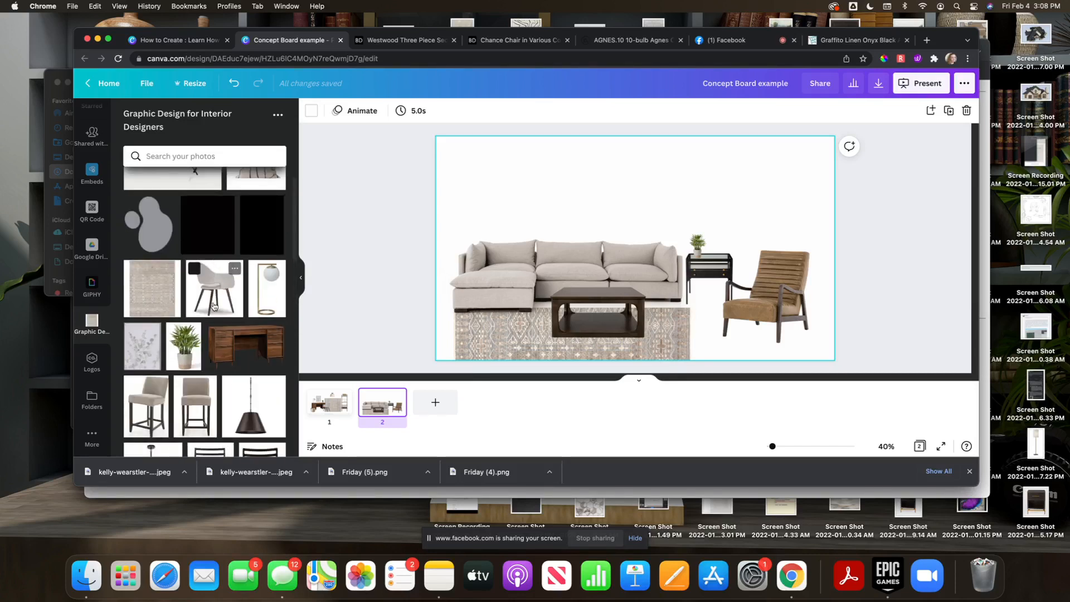
scroll(213, 306, up, 1)
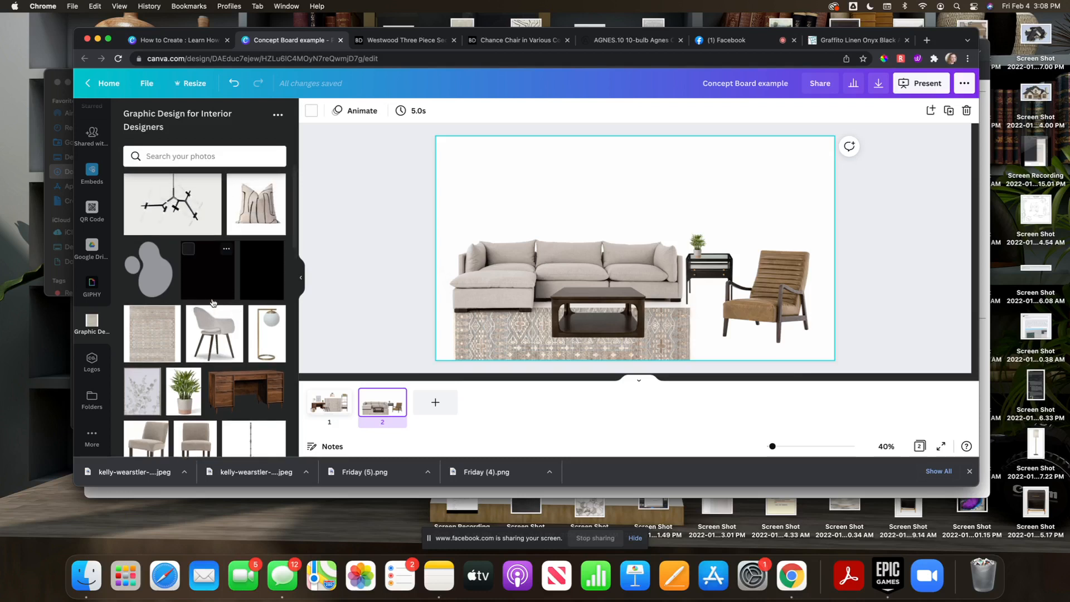
scroll(212, 306, down, 1)
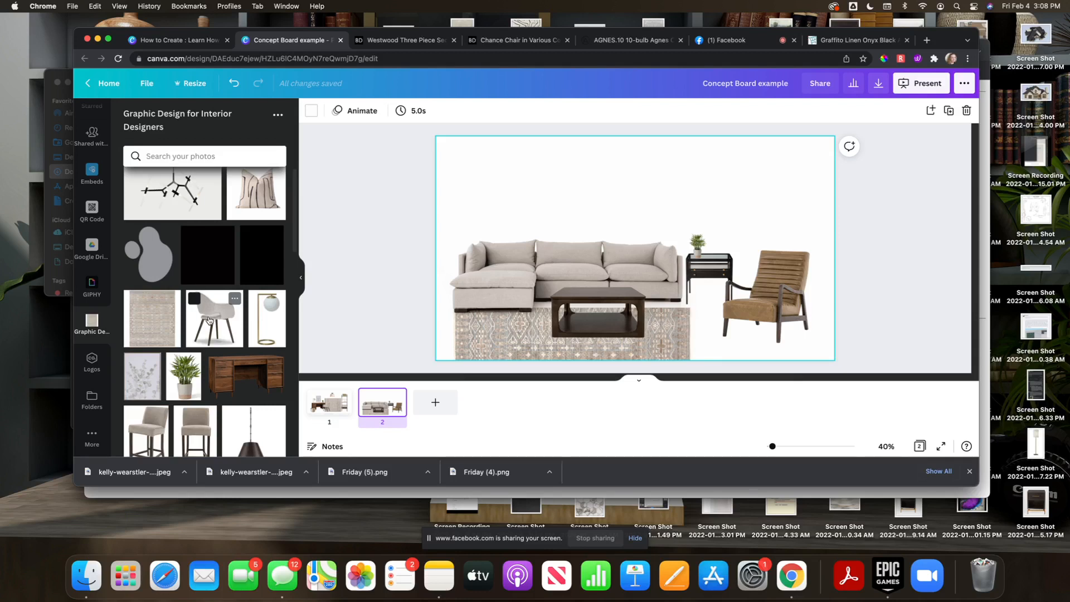
scroll(211, 328, down, 5)
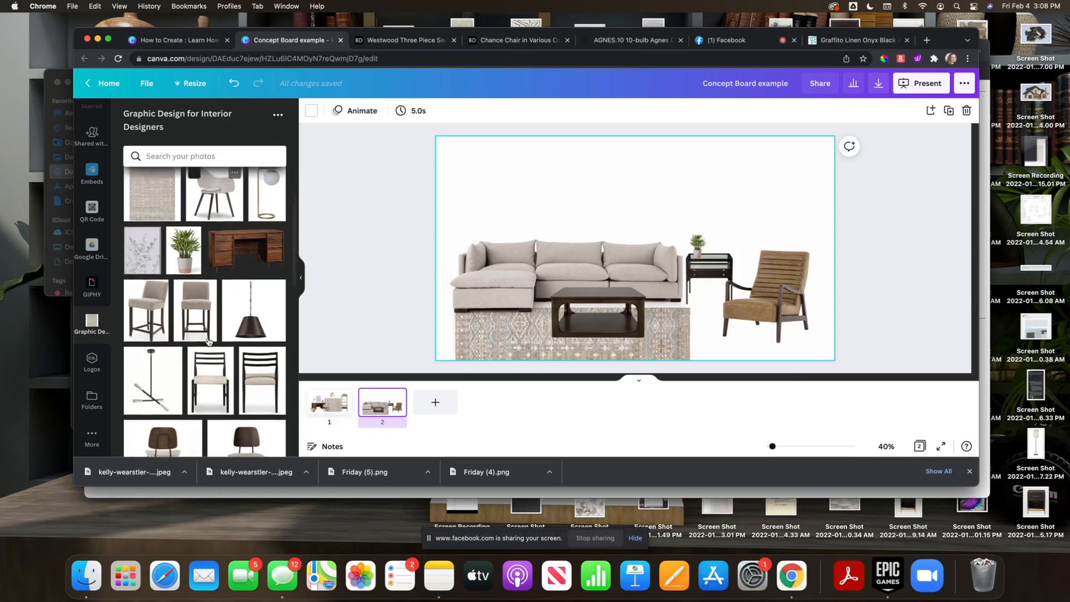
scroll(216, 336, down, 4)
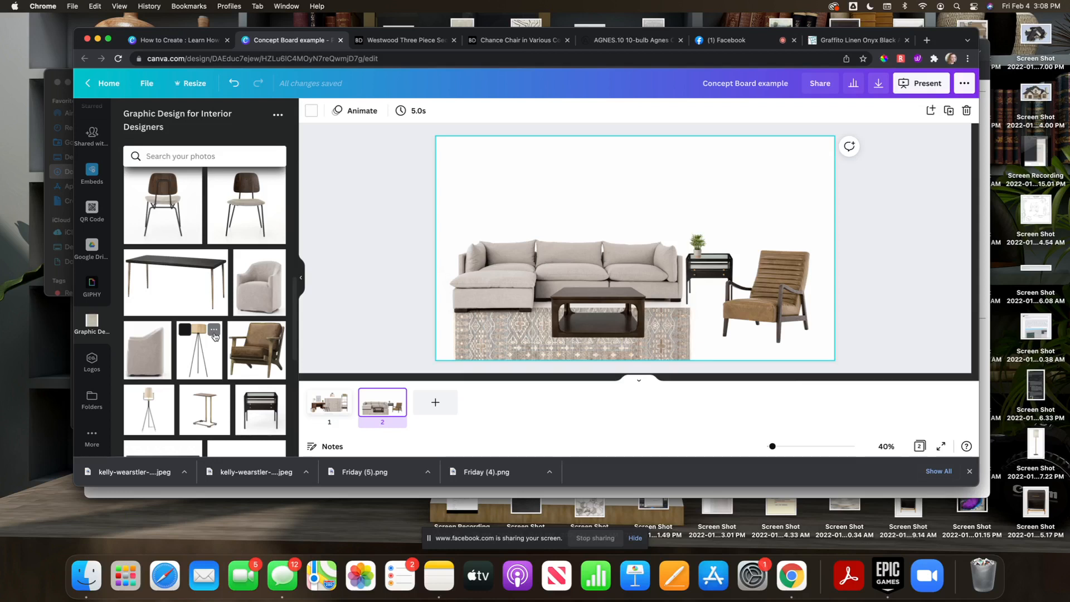
scroll(206, 328, down, 10)
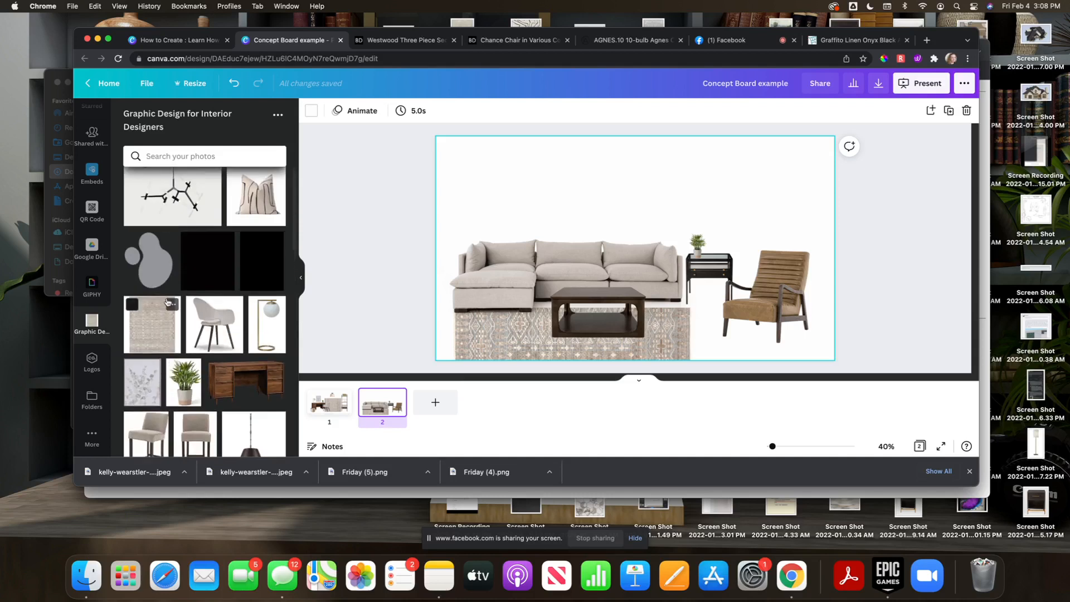
scroll(169, 301, up, 1)
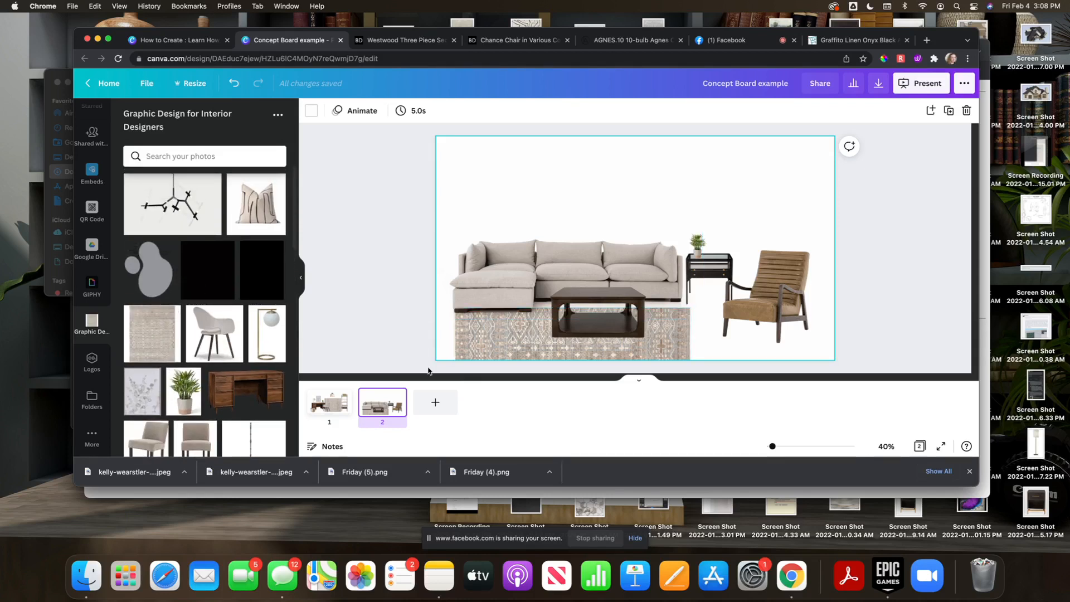
- Add the black branching chandelier photo to page 2, enlarge it and centre it against the page's top edge
click(196, 215)
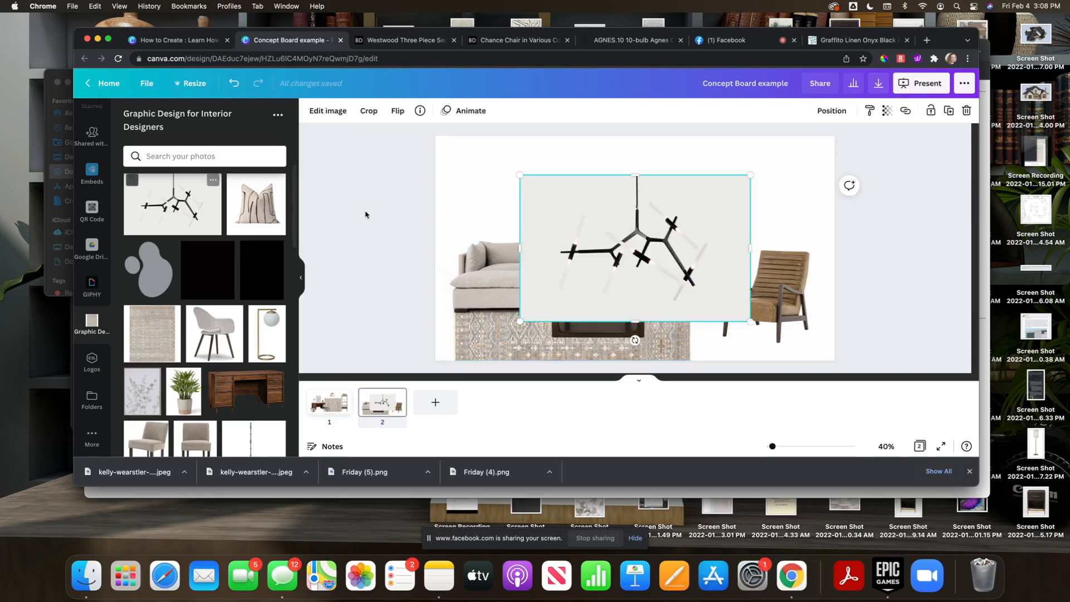
drag(650, 276, 643, 239)
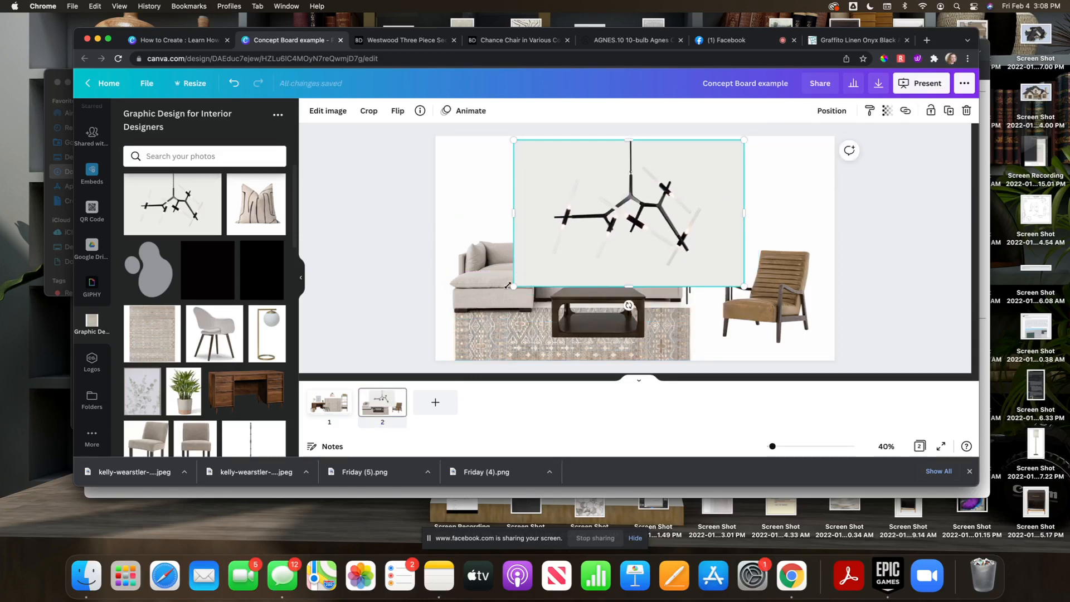
drag(507, 285, 609, 221)
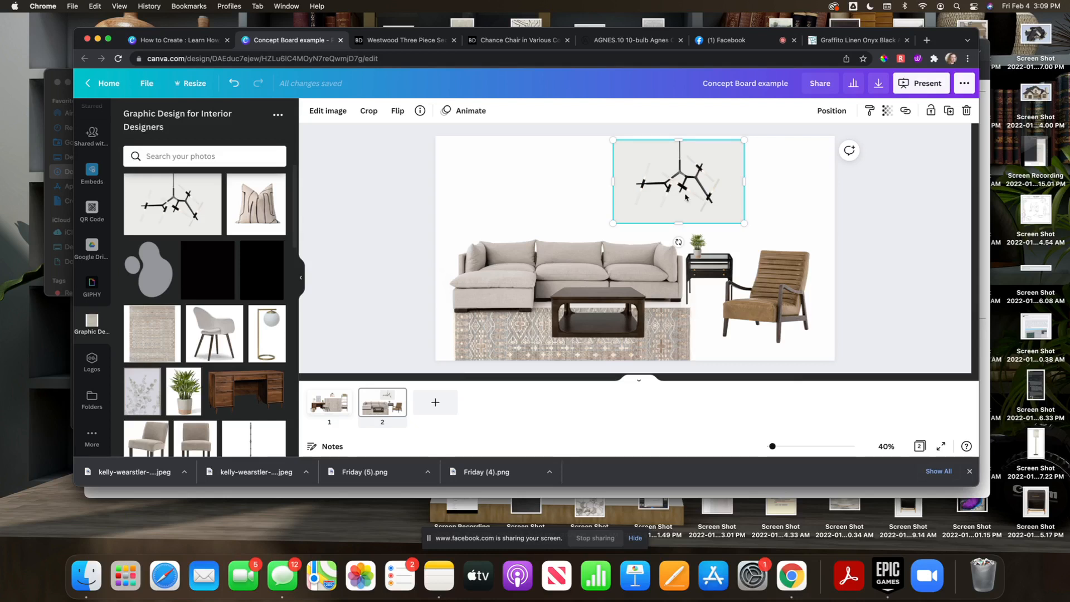
click(567, 203)
click(688, 192)
drag(615, 223, 447, 329)
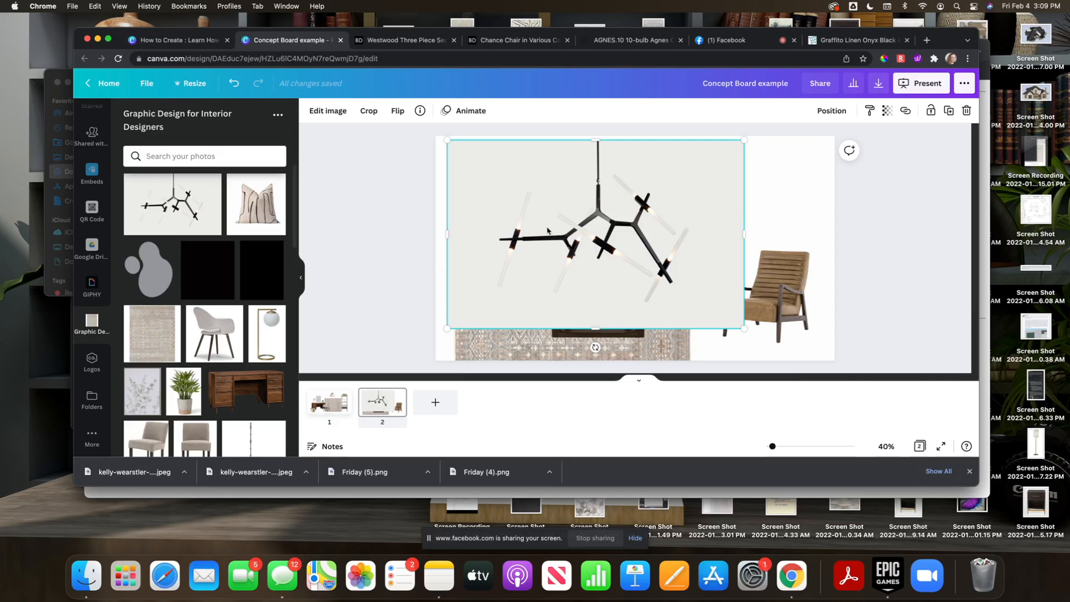
drag(552, 230, 595, 227)
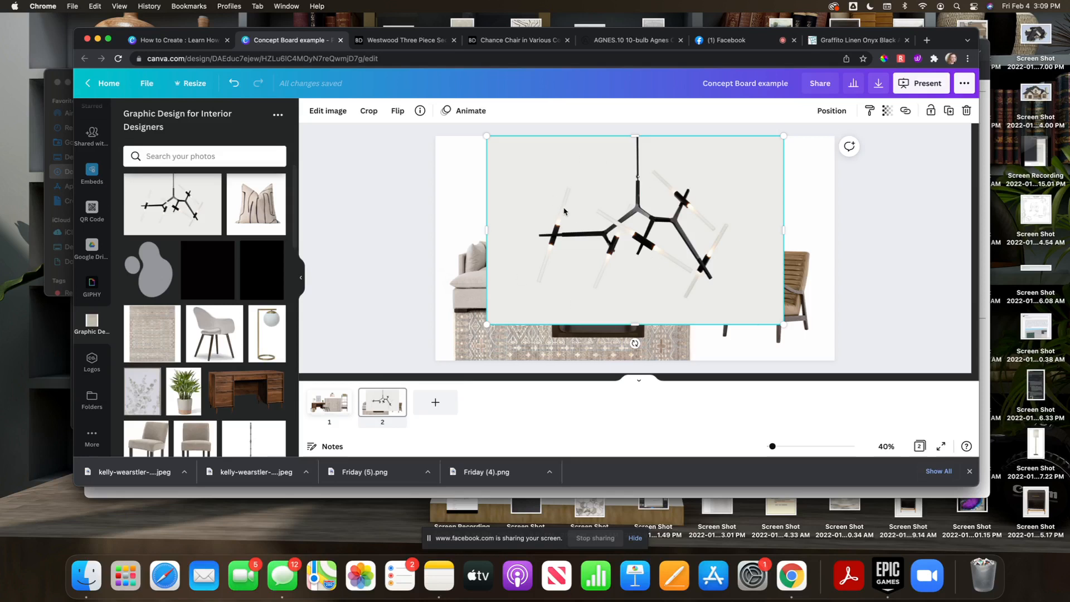
- Remove the chandelier photo's background, shrink it and hang it from the page's top edge above the sofa
click(319, 118)
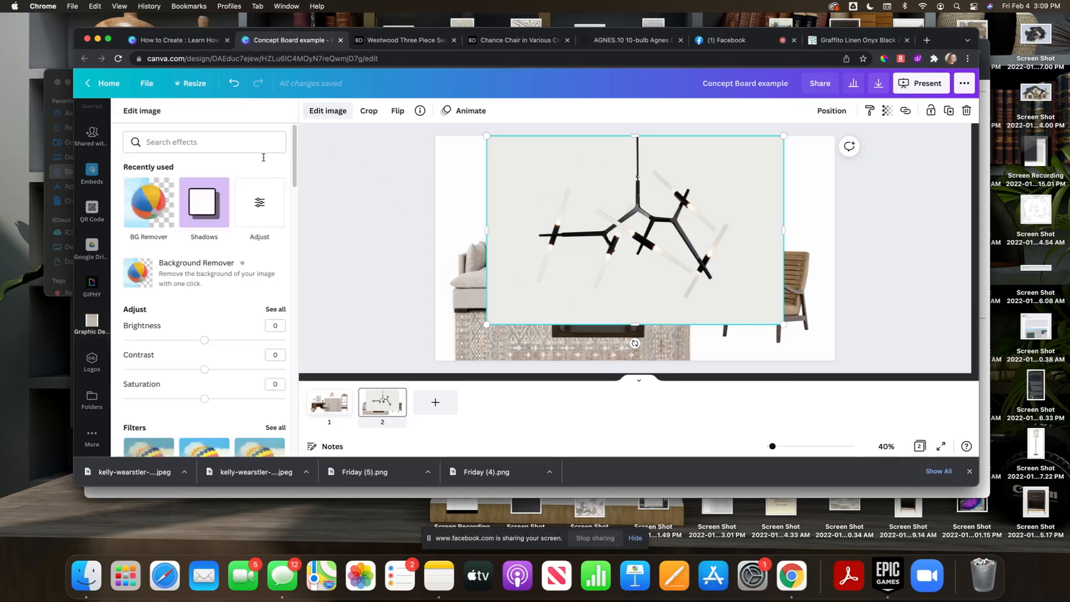
click(146, 273)
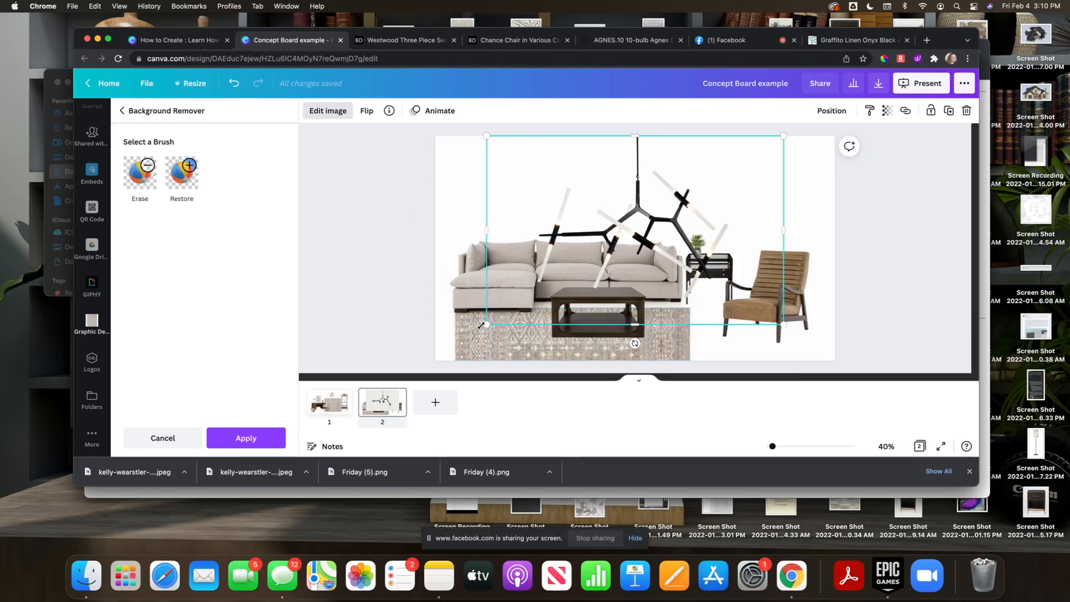
drag(480, 325, 611, 246)
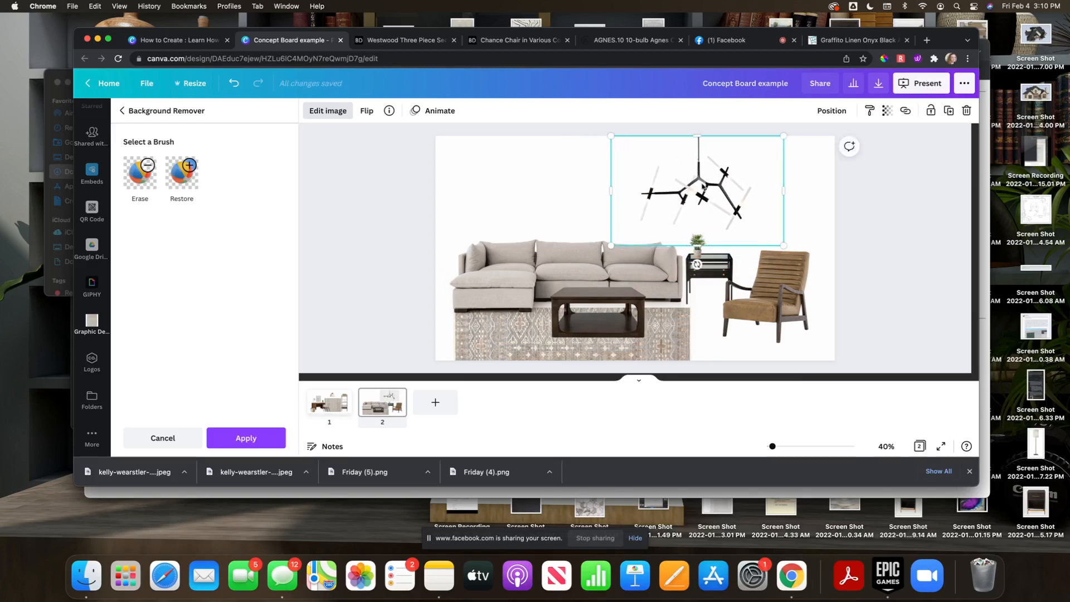
drag(704, 186, 611, 183)
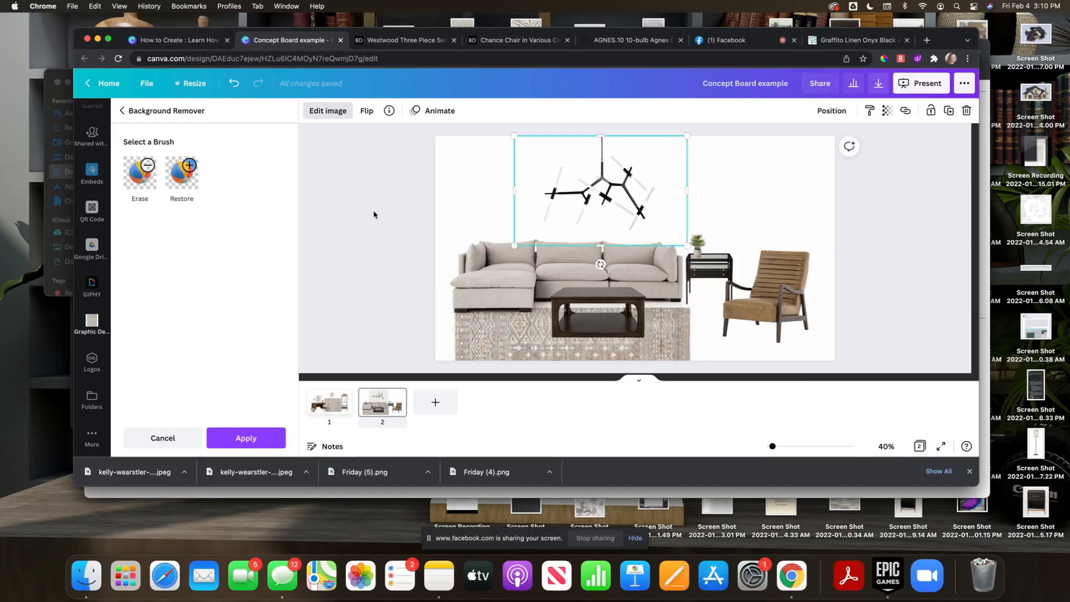
click(419, 207)
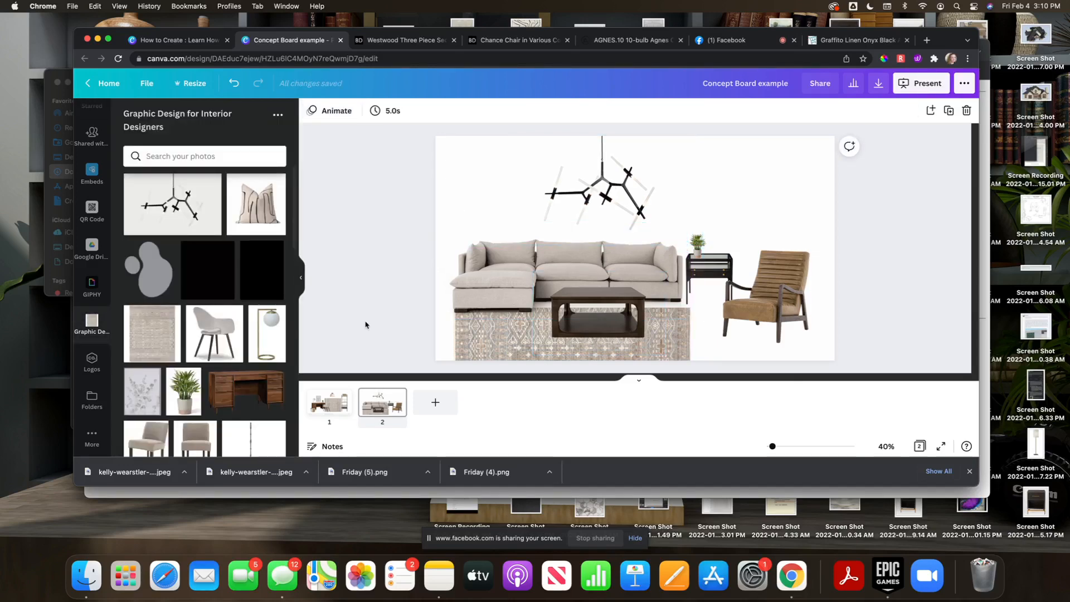
- Add the round woven pouf photo to page 2, scaled down and placed in front of the armchair's lower corner
scroll(222, 383, down, 15)
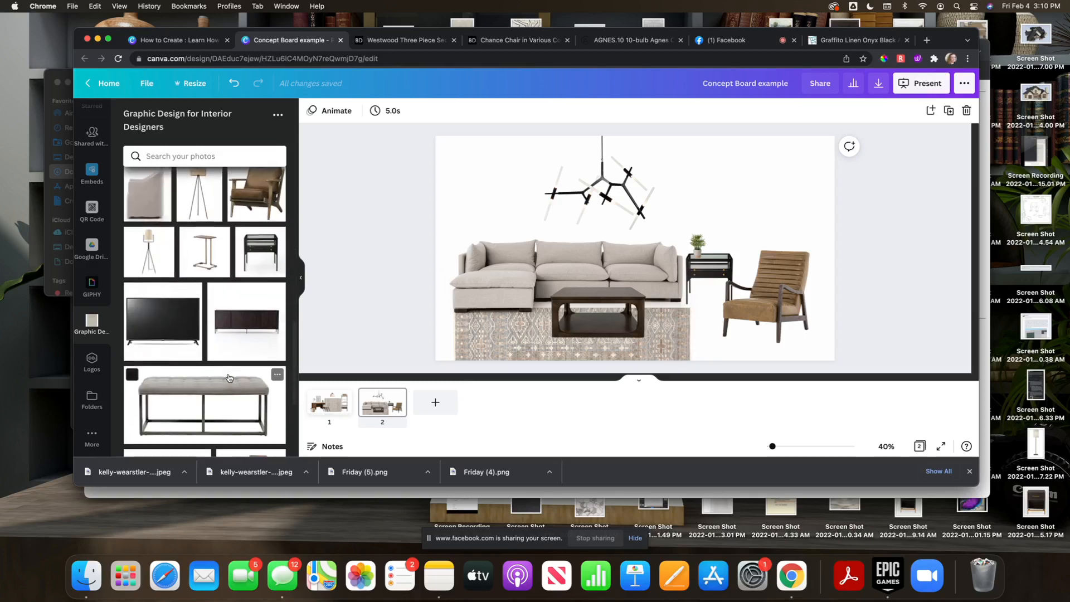
scroll(232, 374, down, 2)
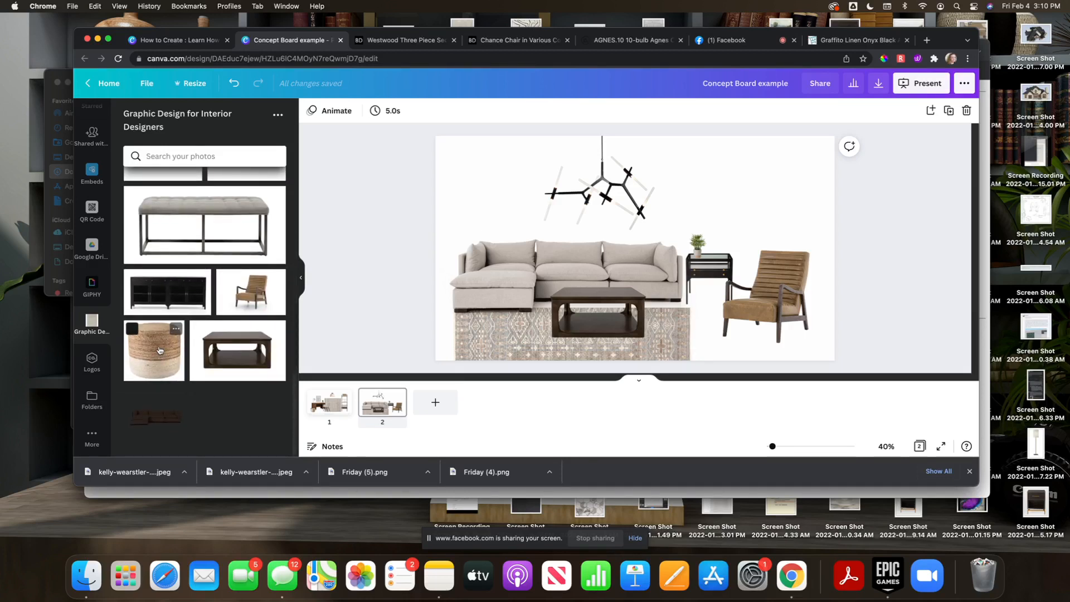
click(159, 350)
drag(567, 181, 773, 300)
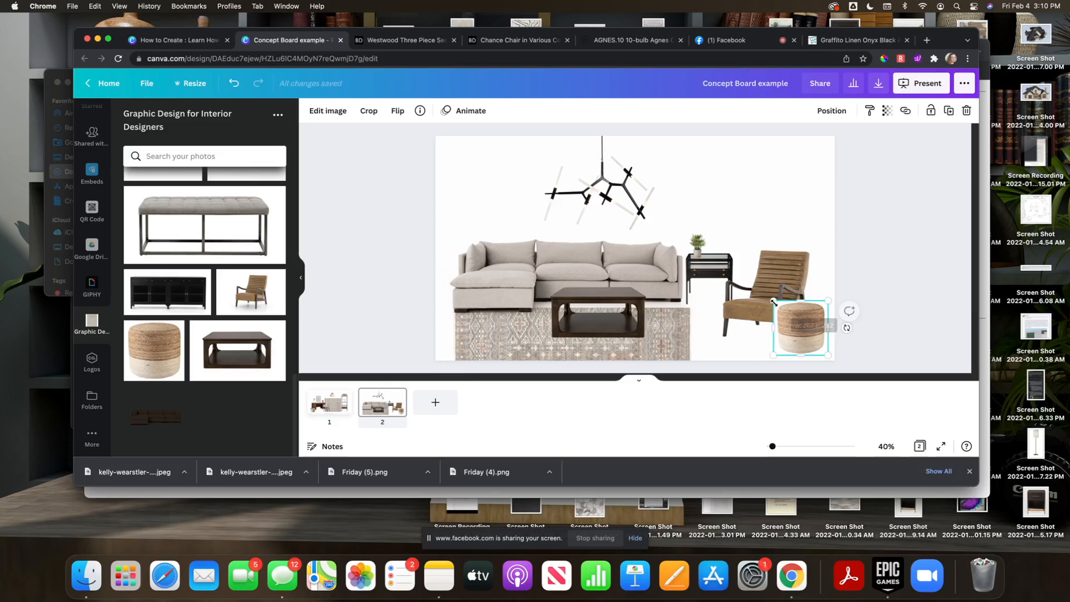
- Remove the background from the woven pouf photo so the armchair shows around it
click(333, 115)
click(154, 218)
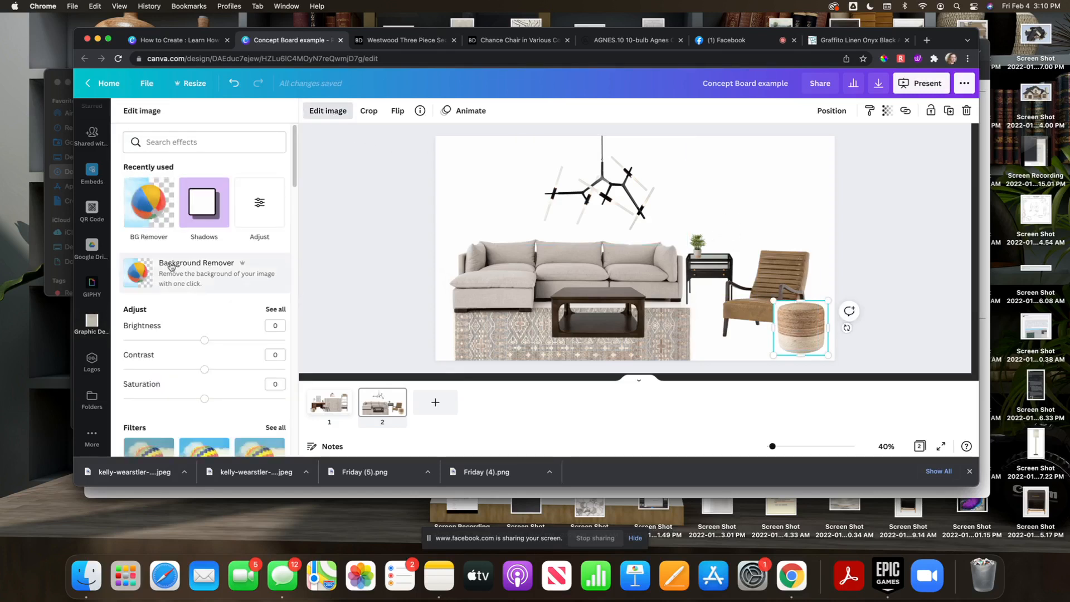
click(359, 255)
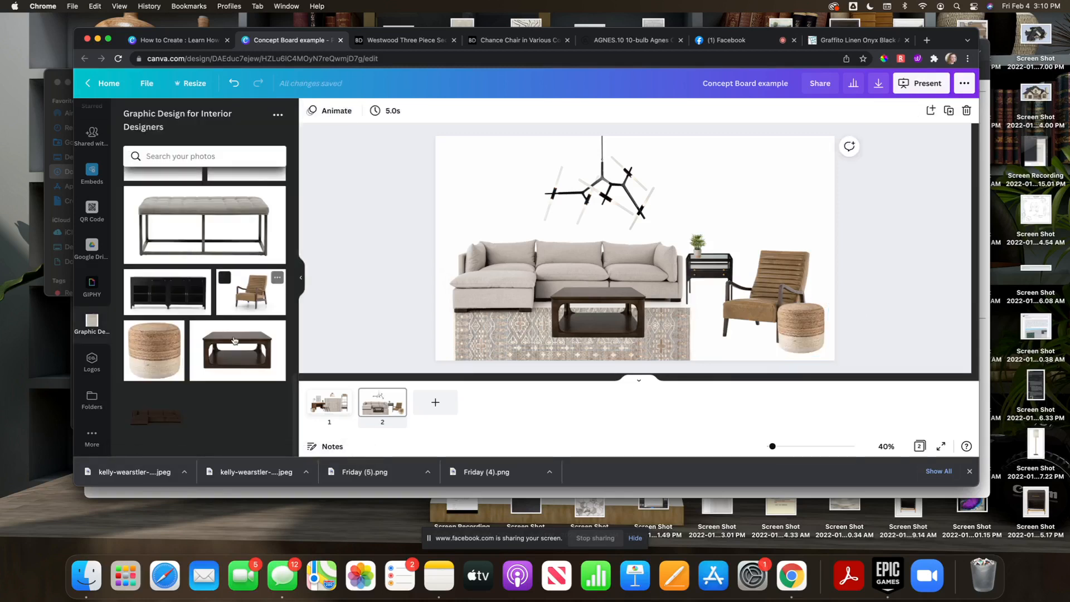
- Add the tripod floor lamp photo over the armchair at the page's outer edge and remove its background
scroll(208, 294, up, 3)
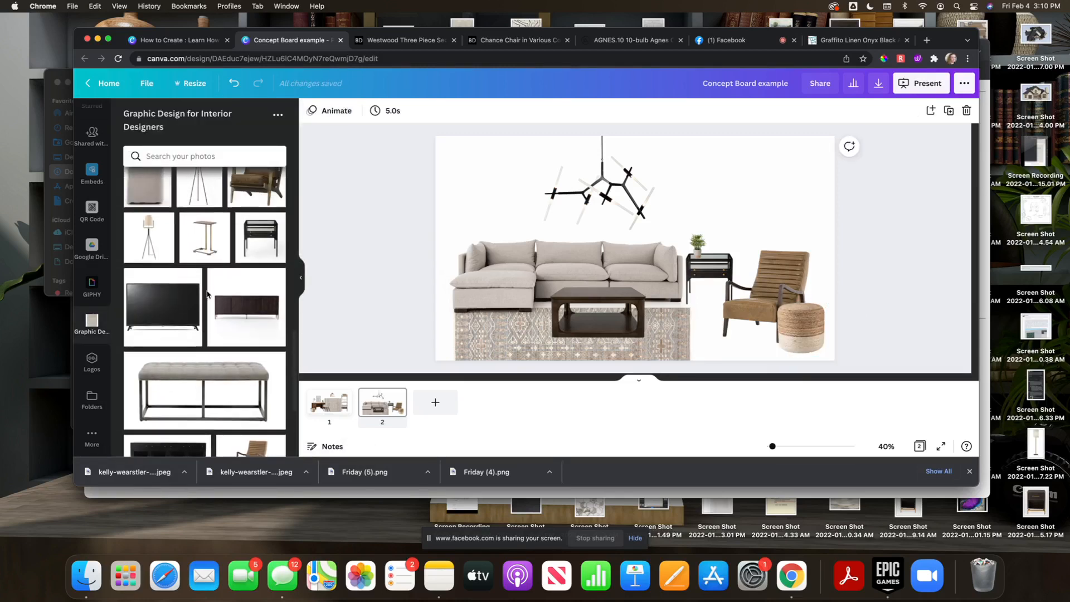
scroll(207, 294, up, 4)
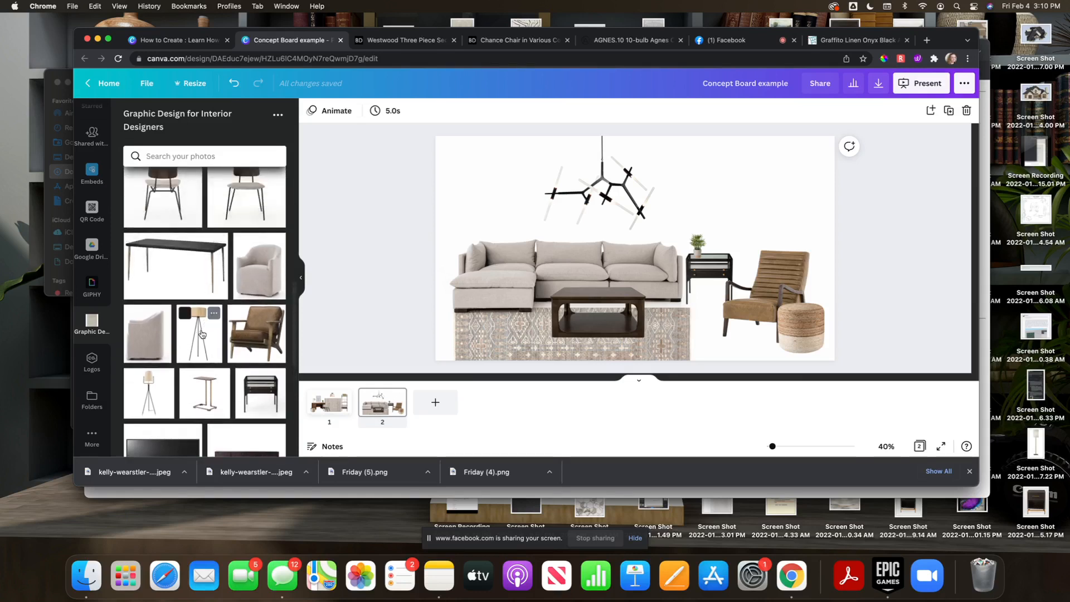
drag(201, 334, 809, 295)
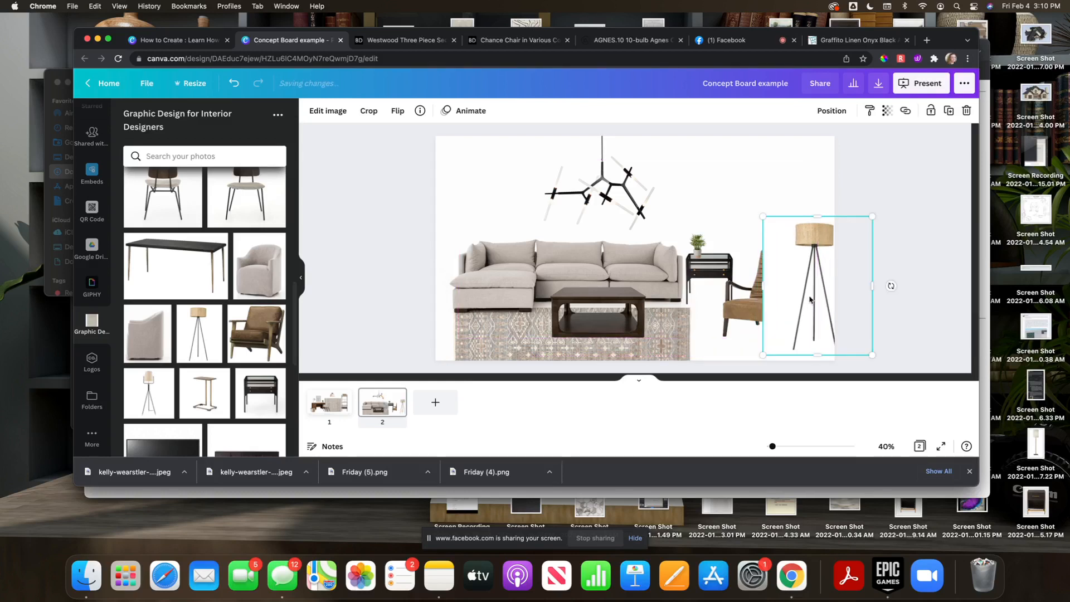
click(333, 111)
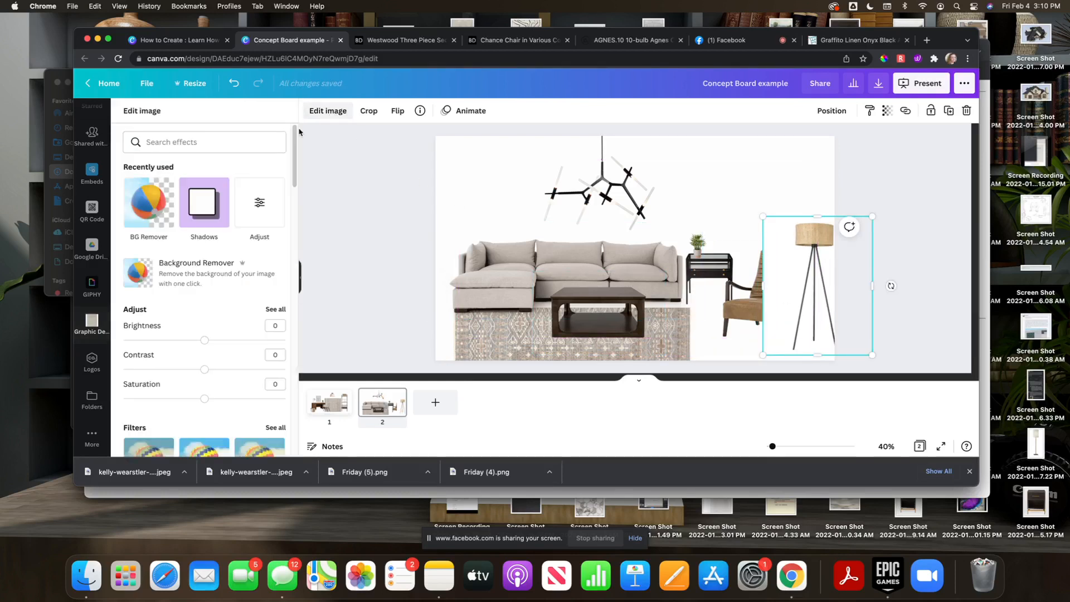
click(159, 275)
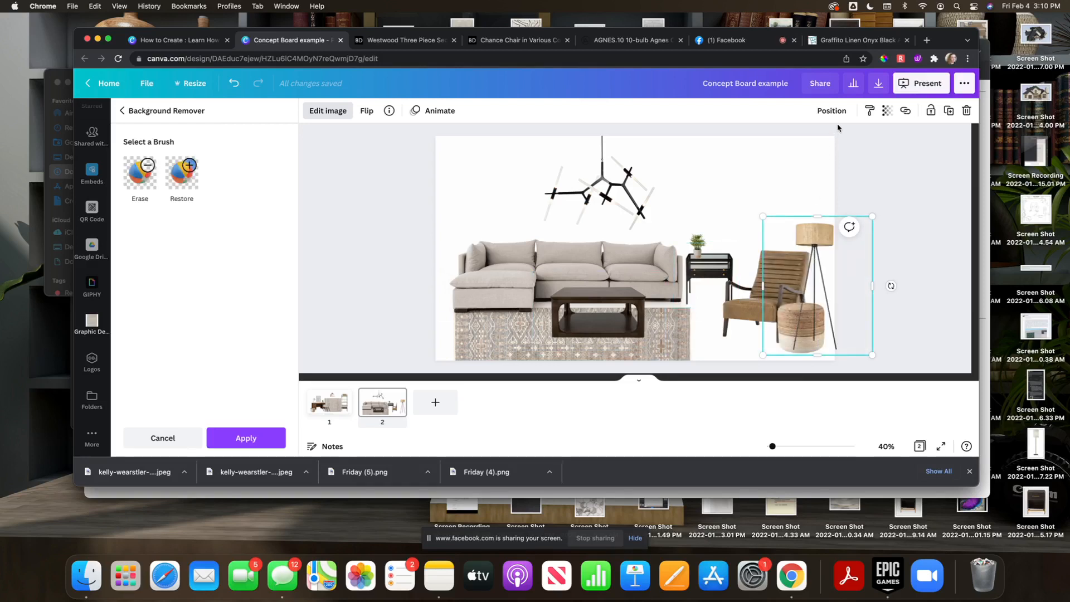
- Send the tripod floor lamp backward so it stands behind the armchair and woven pouf, then deselect it
click(831, 110)
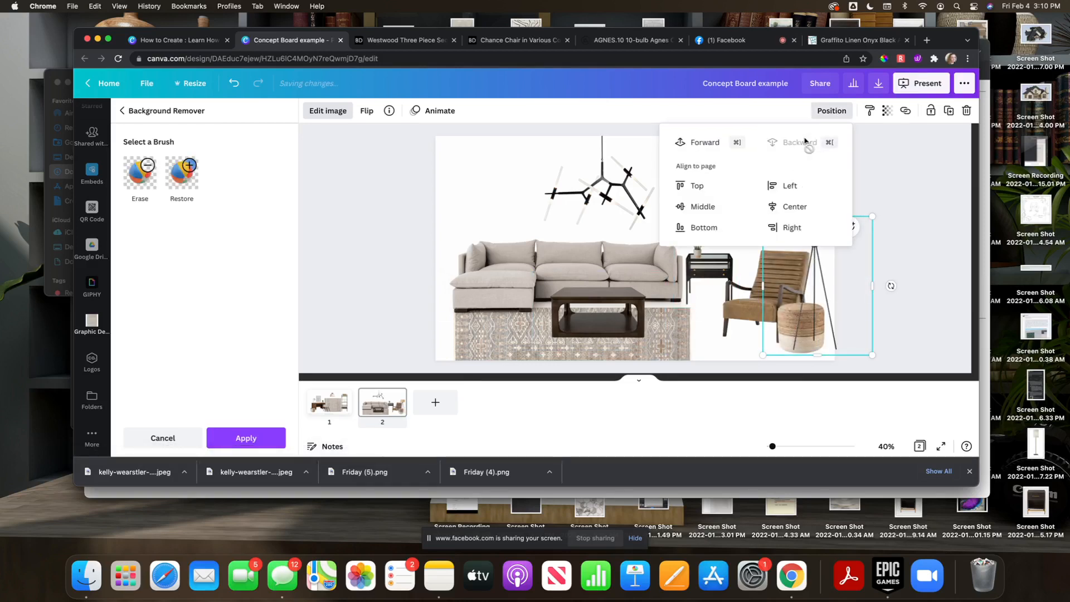
click(921, 234)
click(915, 252)
click(916, 267)
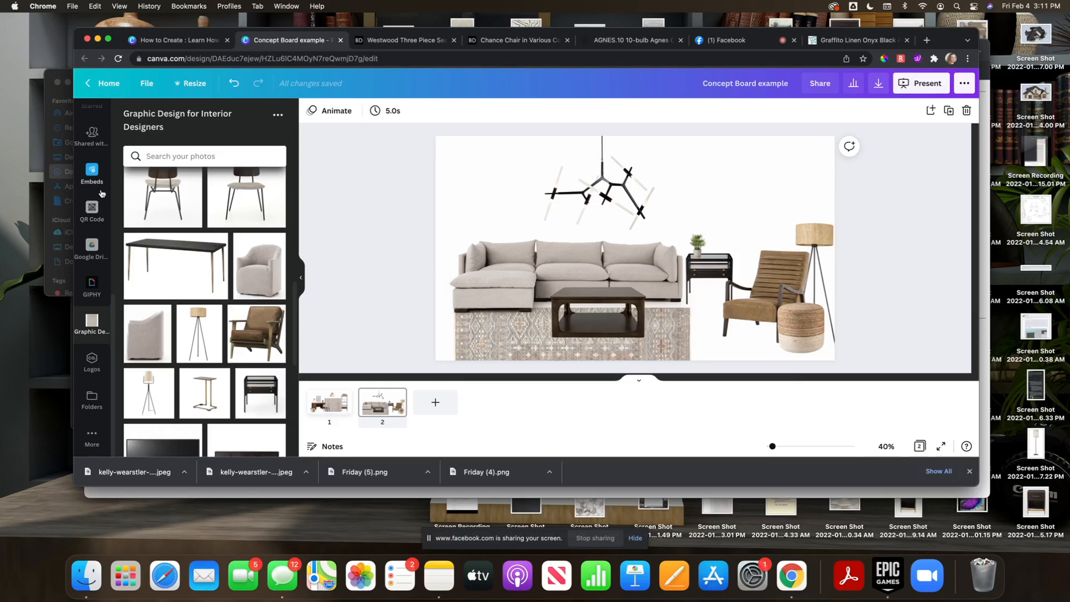
- Add the plain cream pillow photo from the uploads, scale it down and place it on the armchair seat
scroll(91, 241, up, 5)
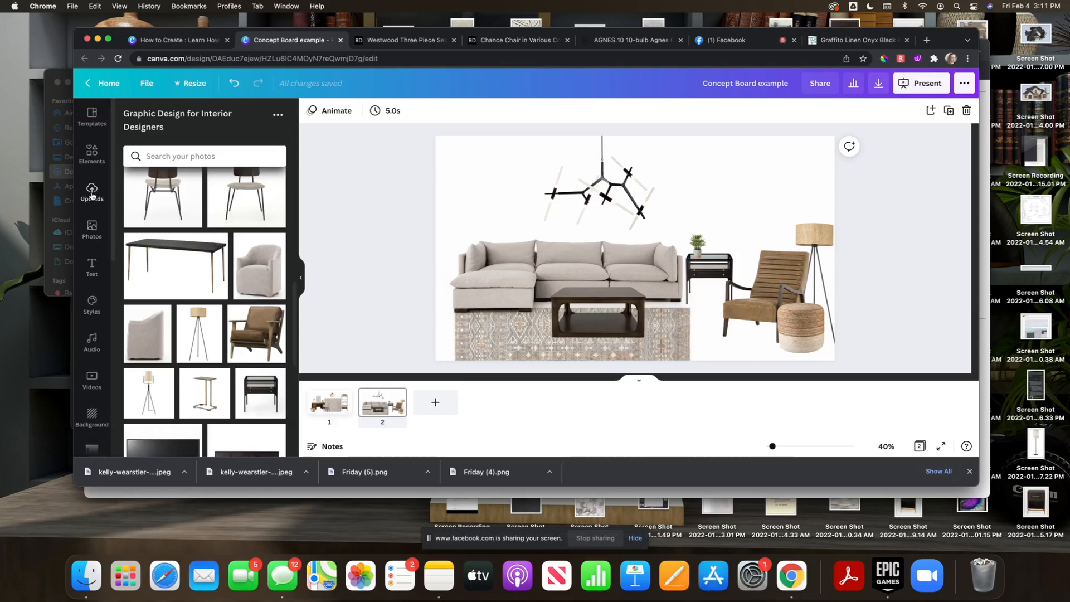
click(92, 192)
scroll(214, 307, down, 5)
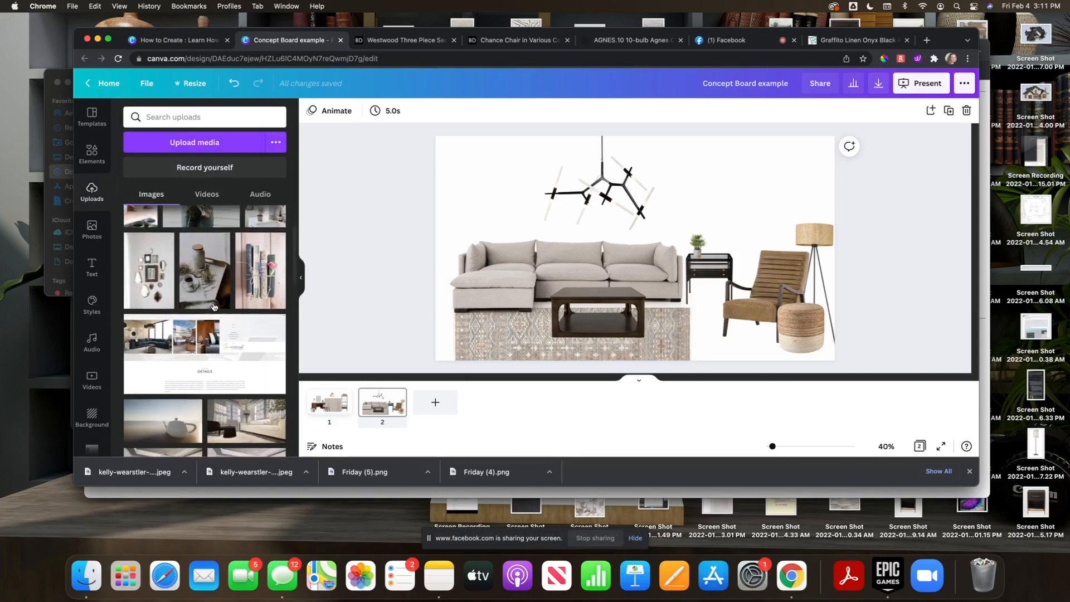
scroll(215, 308, down, 10)
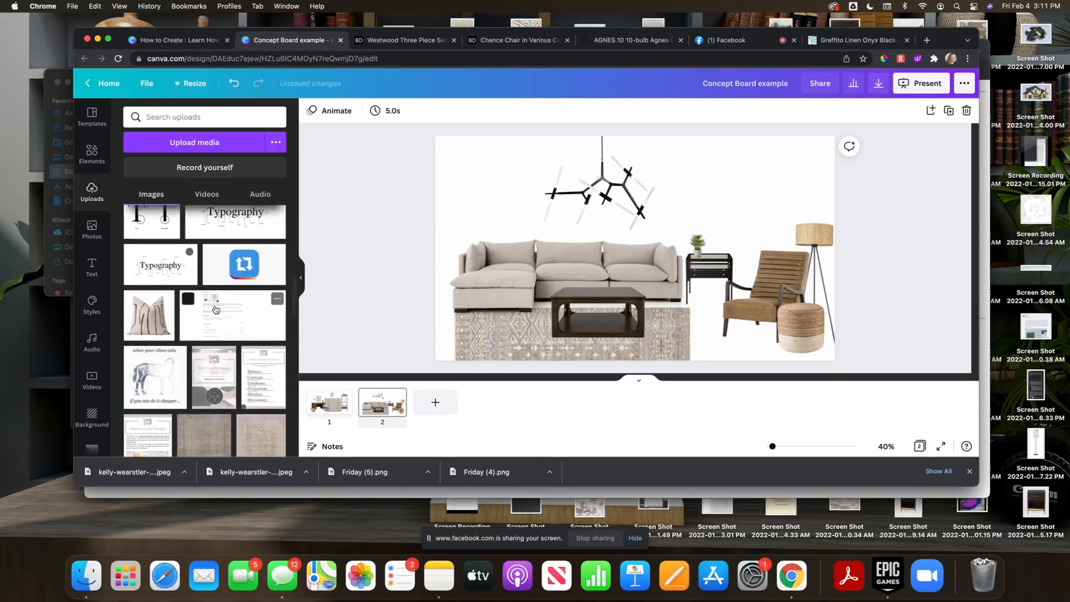
scroll(217, 310, down, 10)
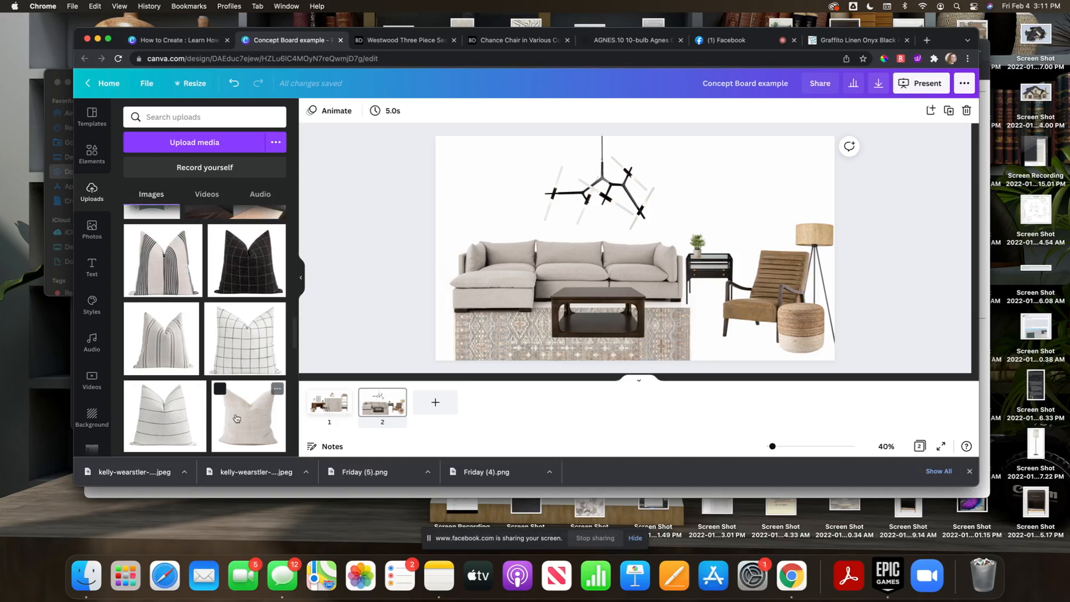
click(237, 417)
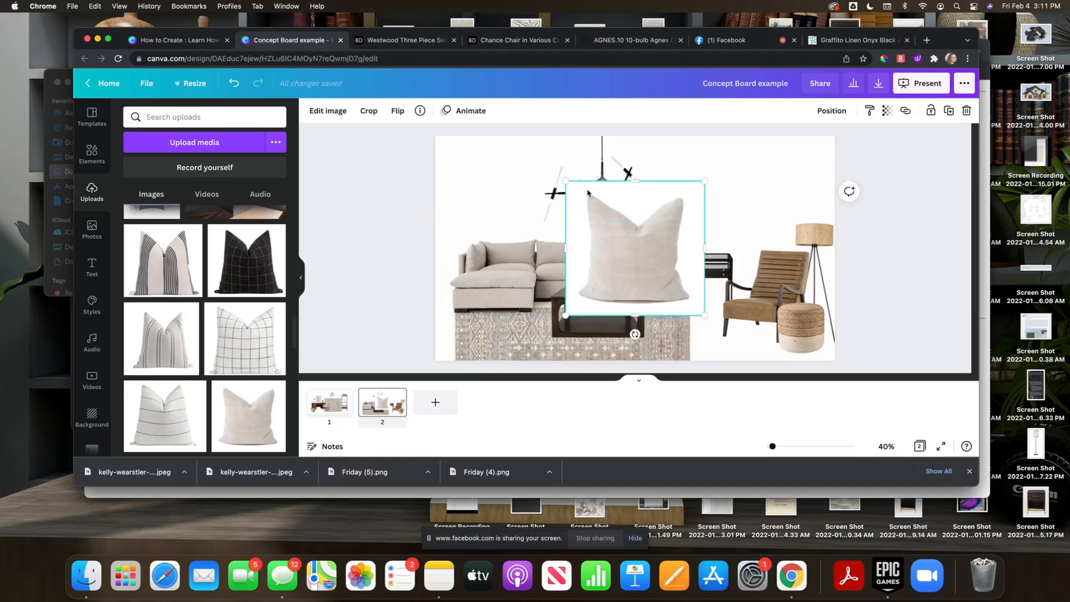
drag(568, 179, 652, 265)
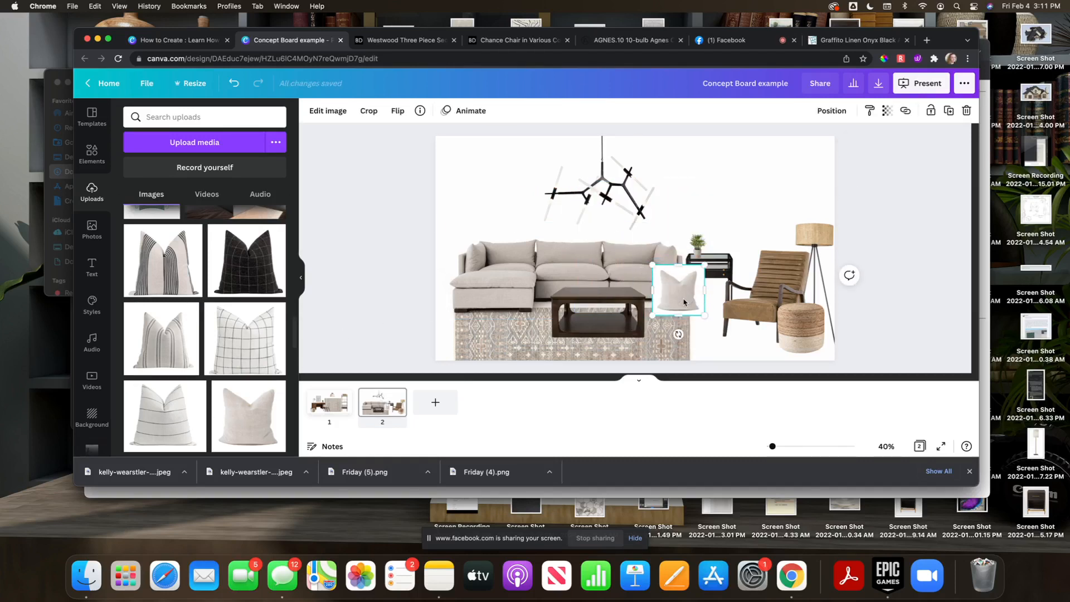
drag(684, 297, 761, 292)
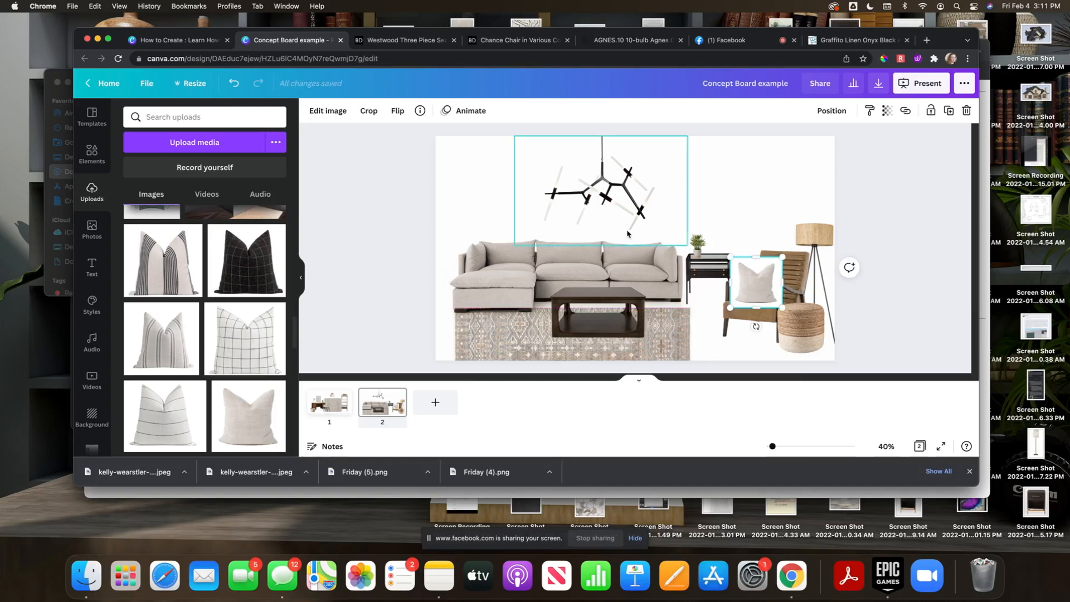
- Remove the background from the cream pillow photo on the armchair
click(327, 117)
click(161, 272)
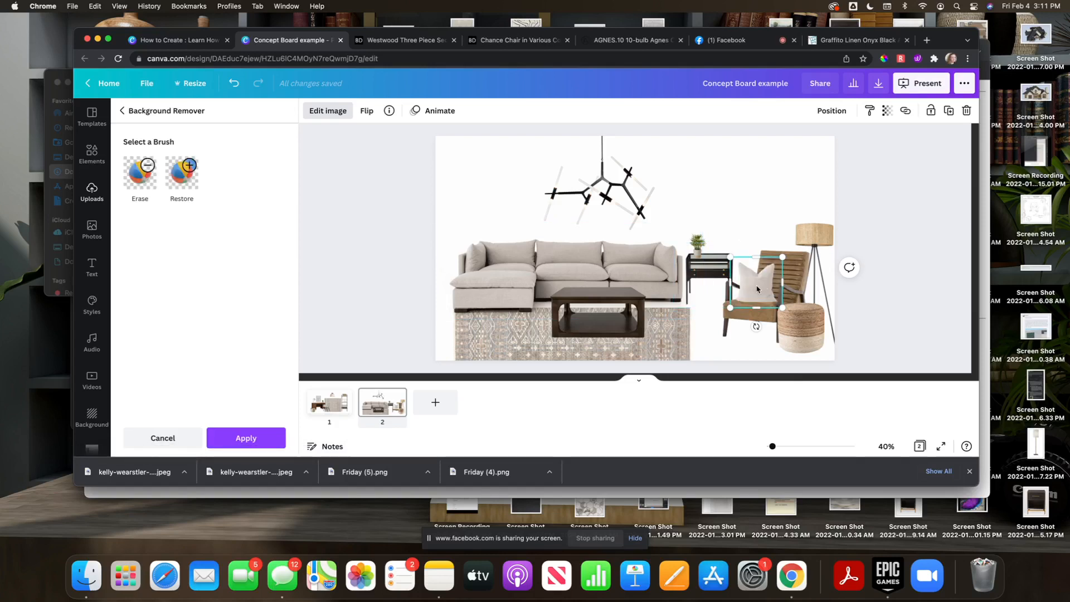
click(369, 226)
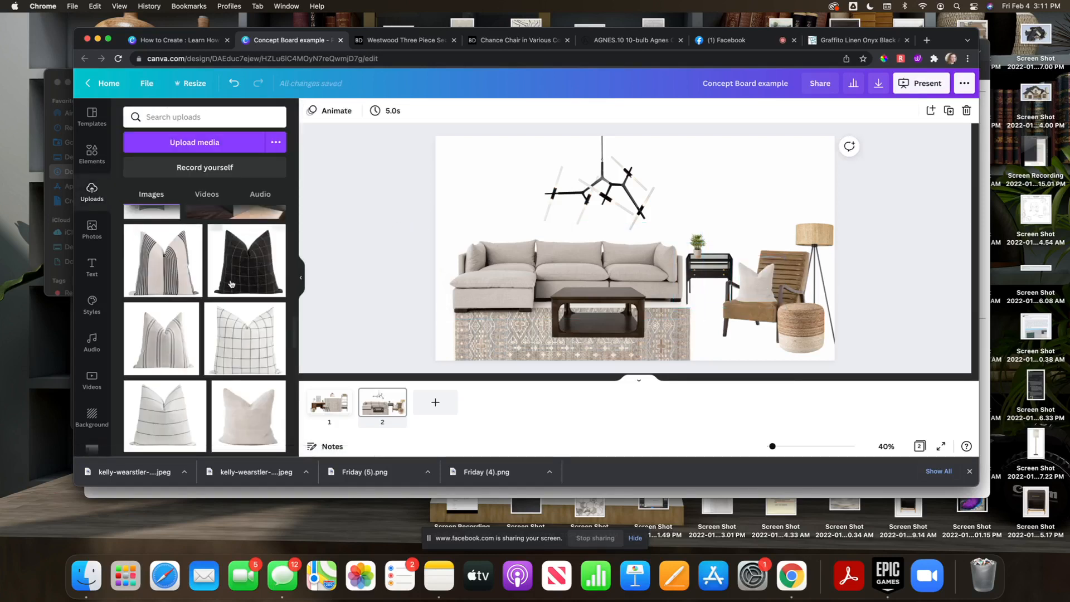
- Add the black grid-pattern pillow photo, scale it down and place it on the sofa's chaise end
click(234, 251)
drag(563, 182, 483, 227)
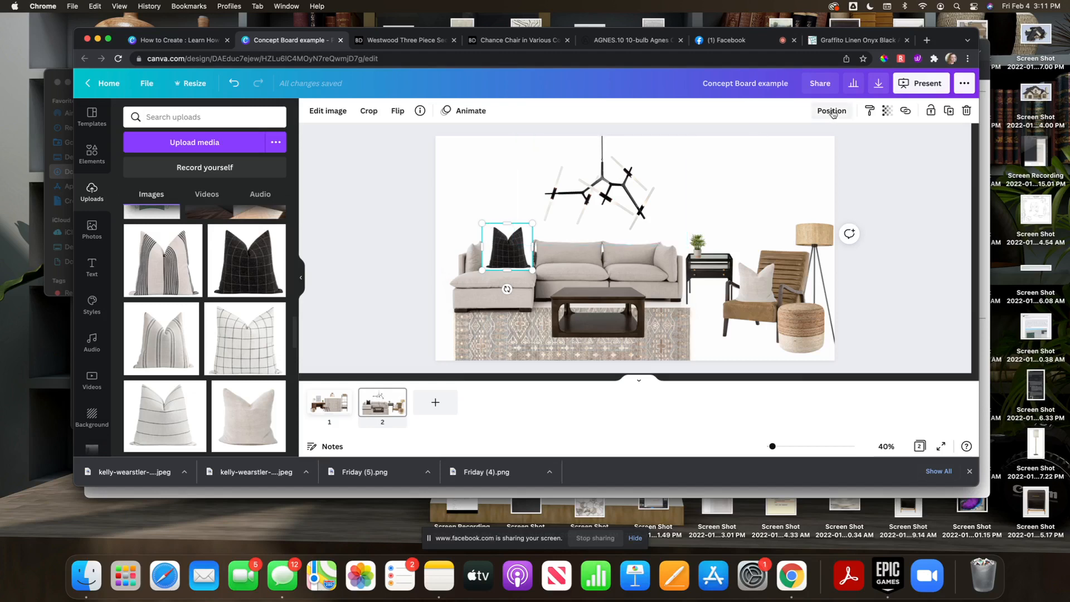
- Switch to the Land of Pillows page and review the Graffito Linen Onyx Black Abstract Pillow's description, specs and related pillows
click(842, 40)
scroll(688, 313, down, 3)
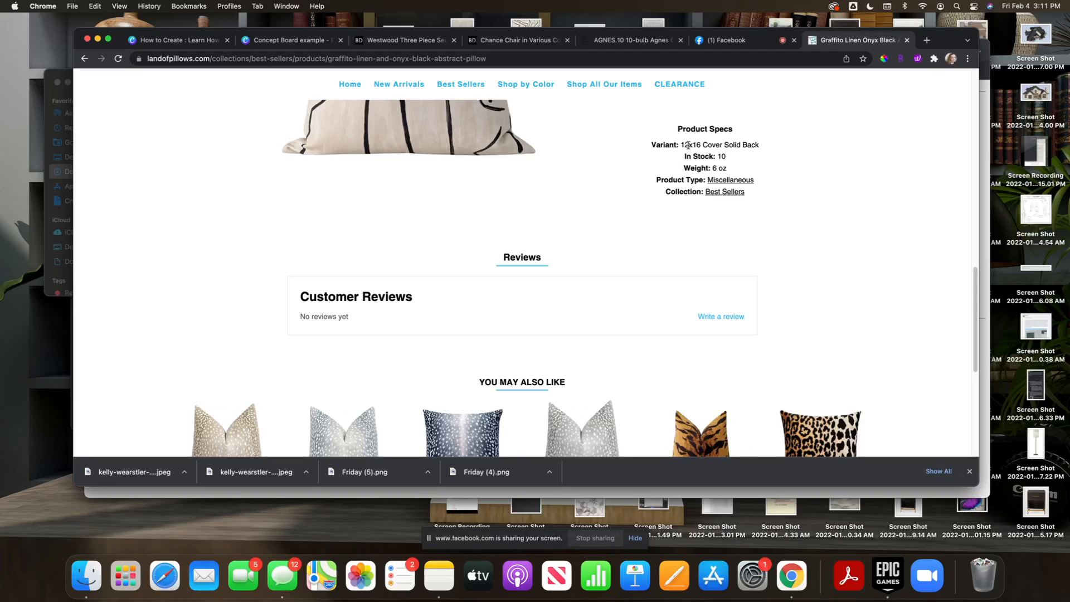
scroll(595, 251, down, 1)
scroll(599, 249, up, 2)
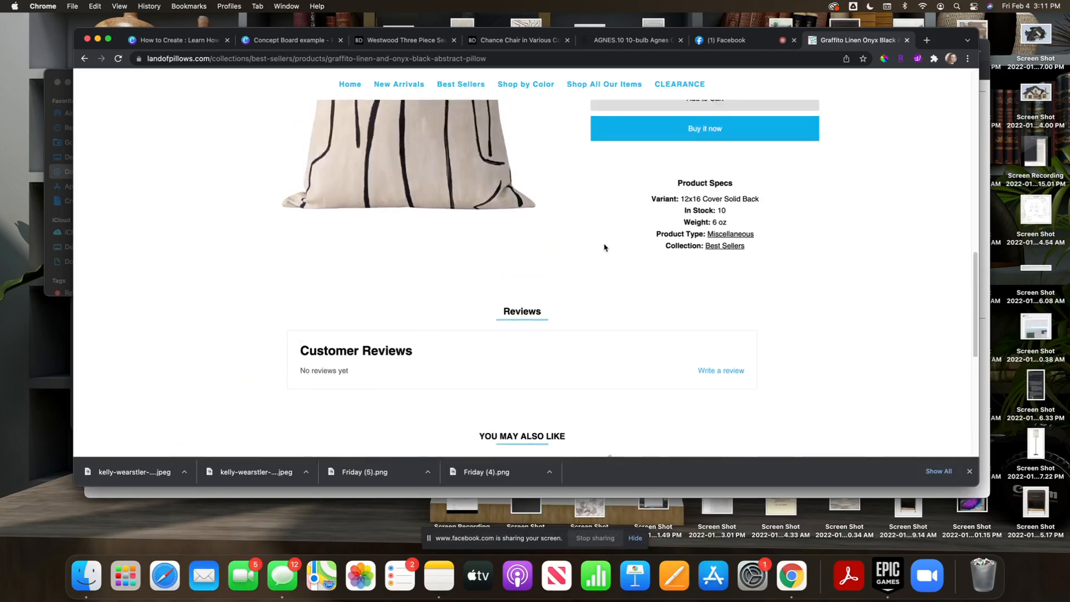
scroll(614, 241, down, 8)
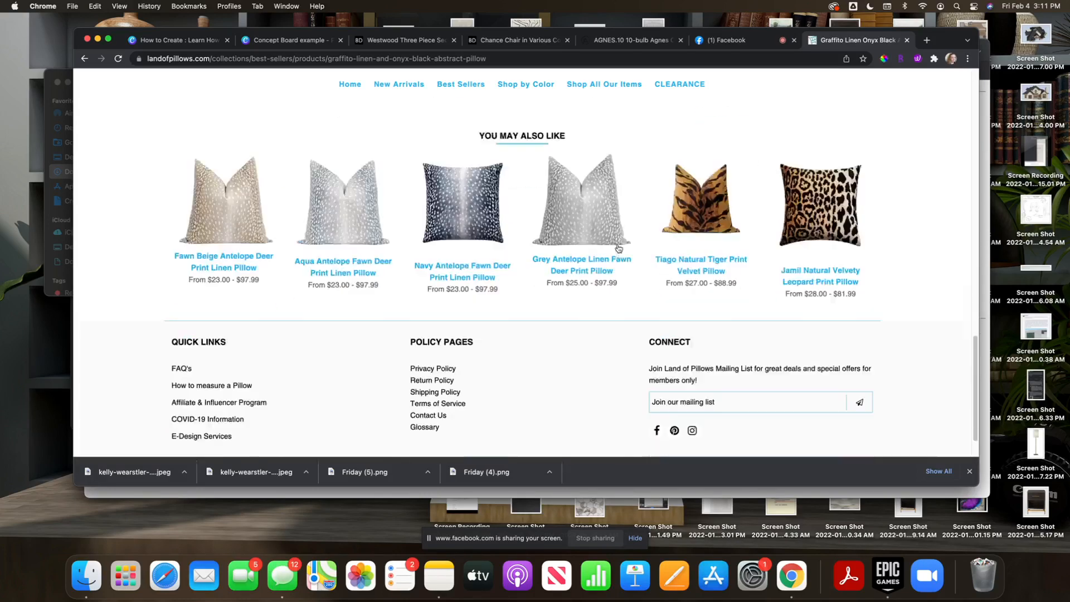
scroll(617, 246, up, 10)
scroll(618, 247, up, 7)
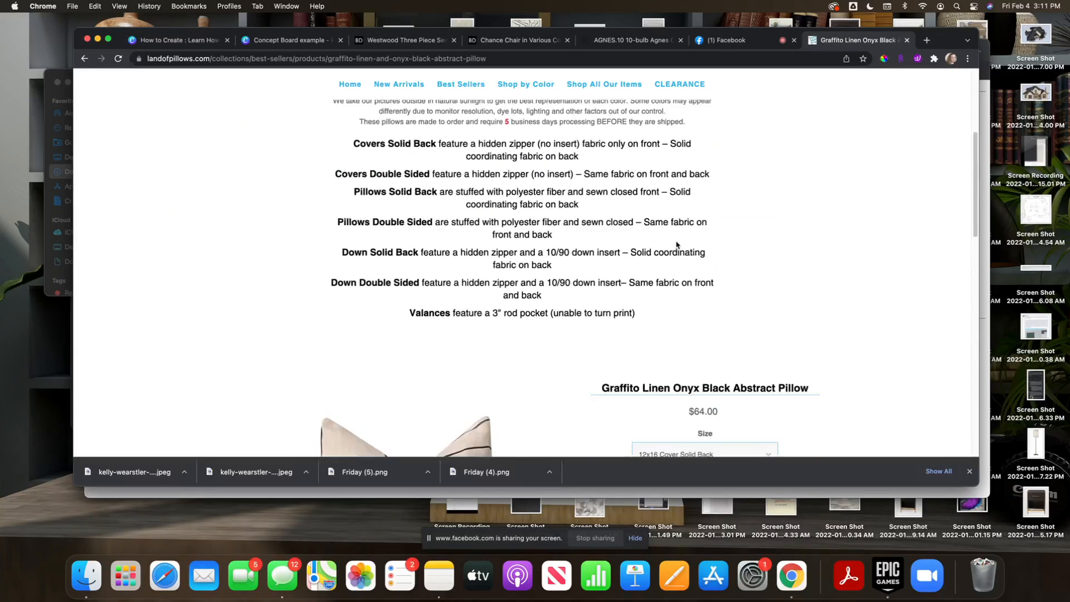
scroll(563, 250, up, 3)
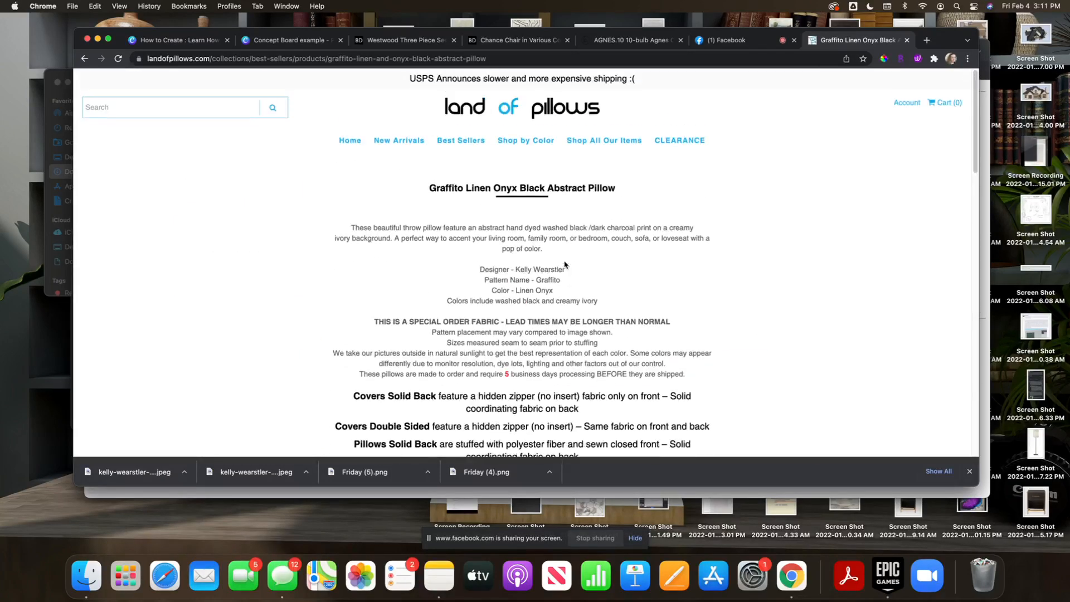
scroll(577, 287, down, 10)
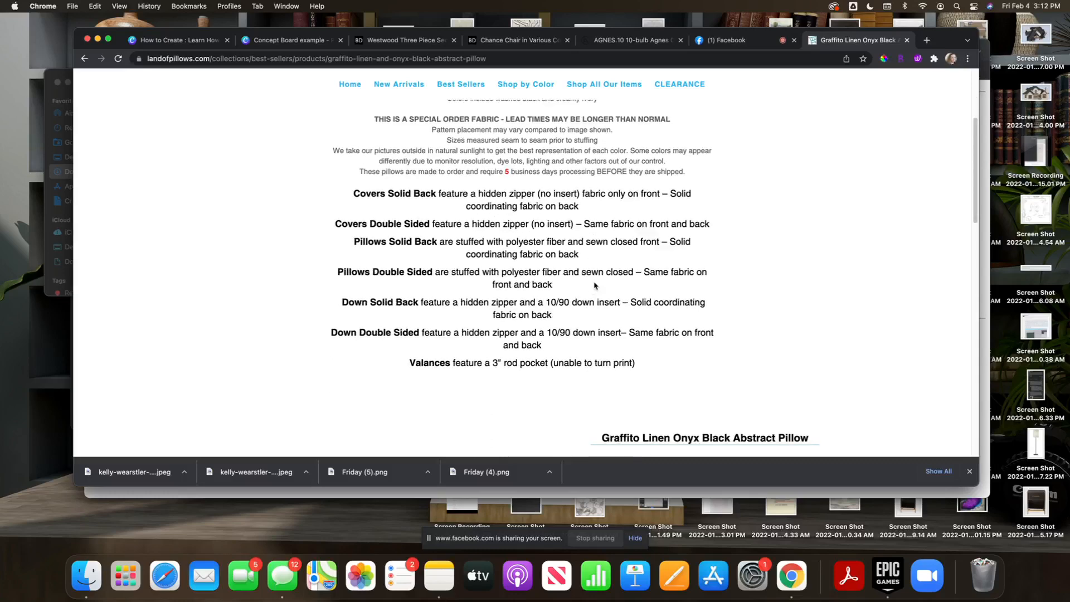
scroll(601, 279, down, 2)
scroll(599, 277, up, 2)
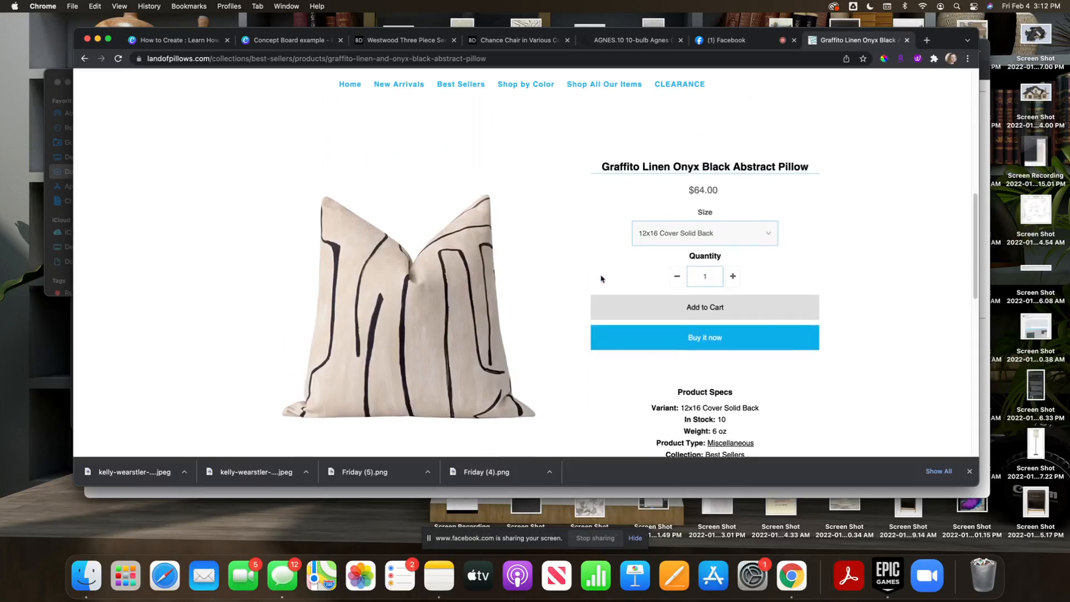
scroll(648, 249, down, 1)
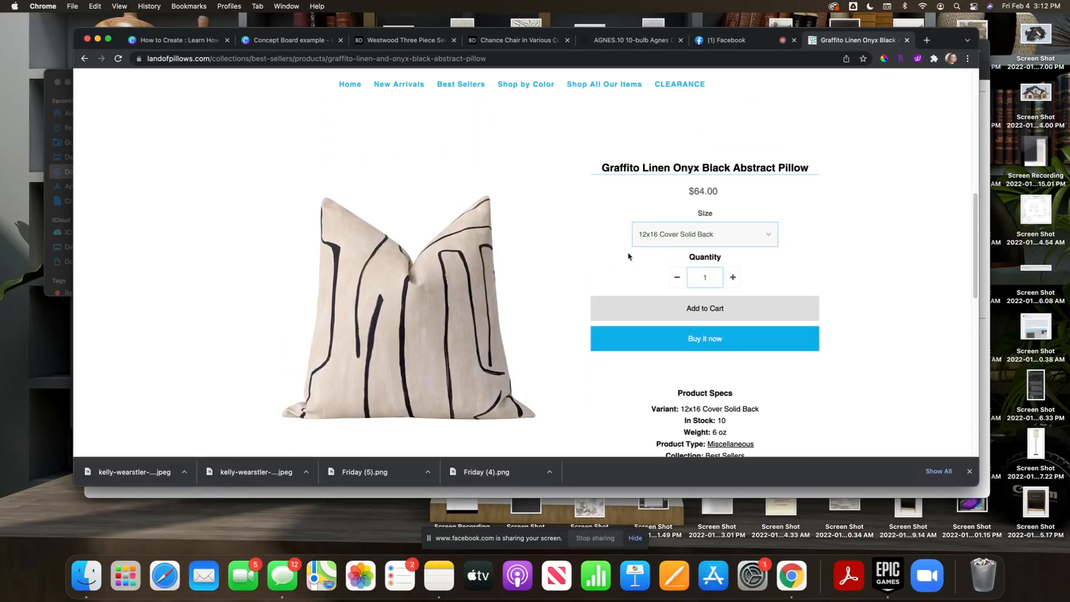
scroll(613, 267, down, 3)
scroll(647, 334, down, 1)
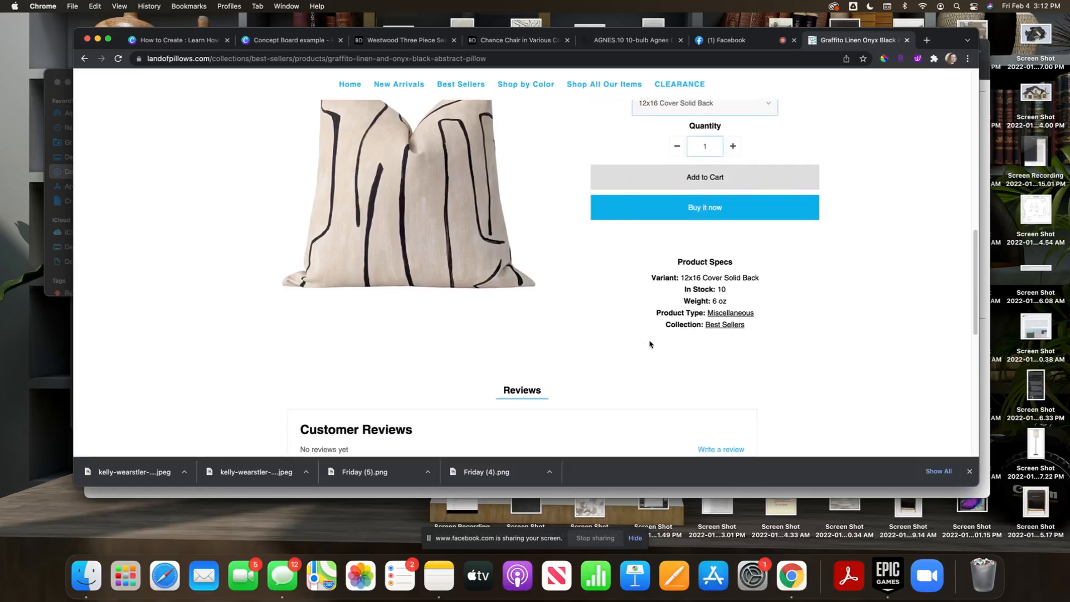
scroll(658, 334, down, 5)
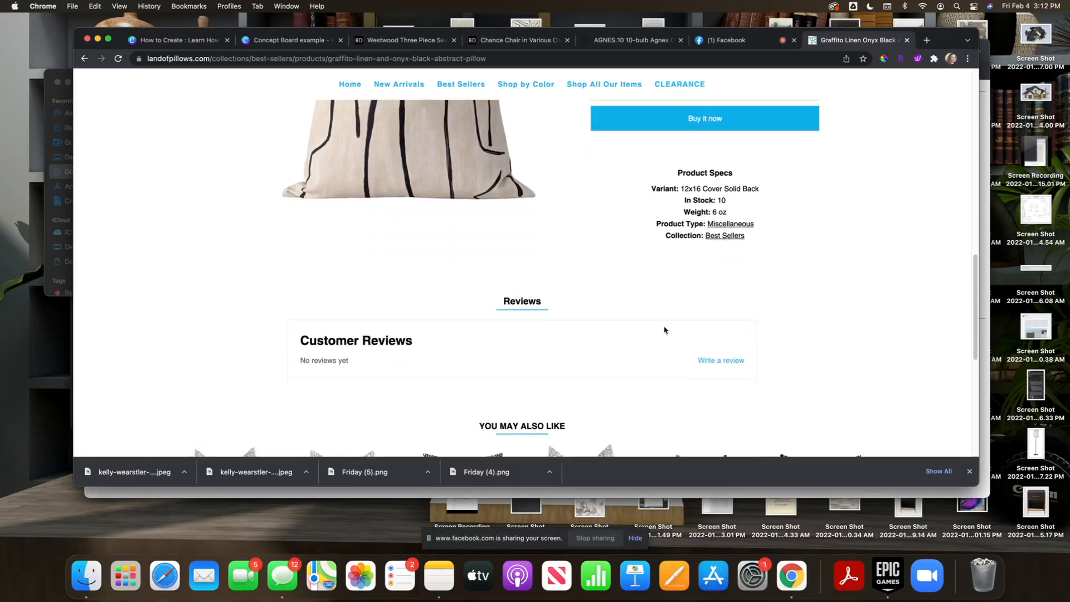
scroll(664, 329, down, 3)
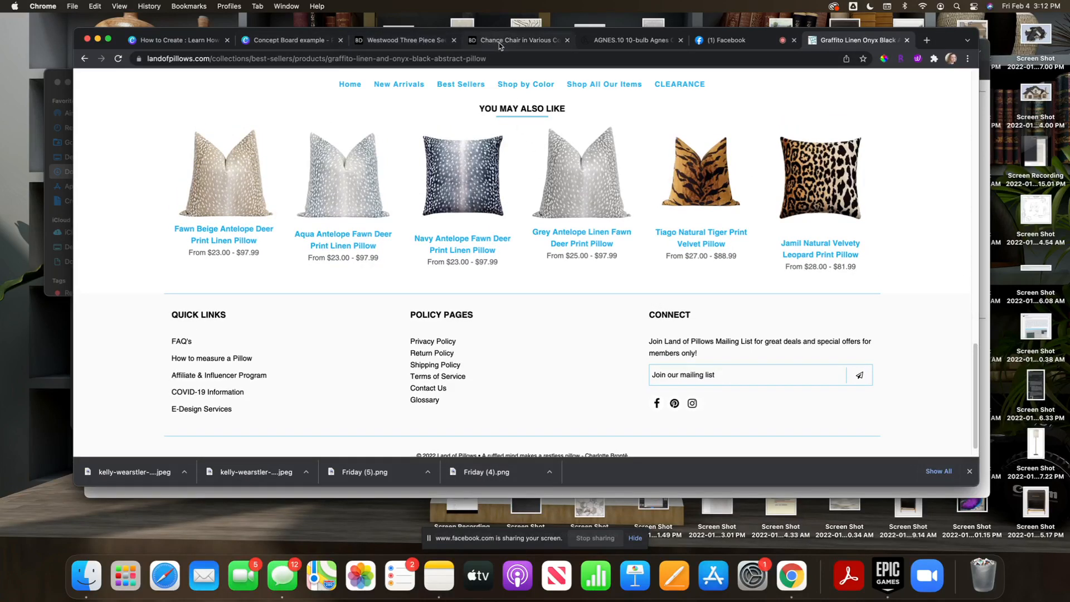
- Return to the Canva concept board, shrink the black grid pillow to fit the sofa's chaise end and remove its background
click(299, 42)
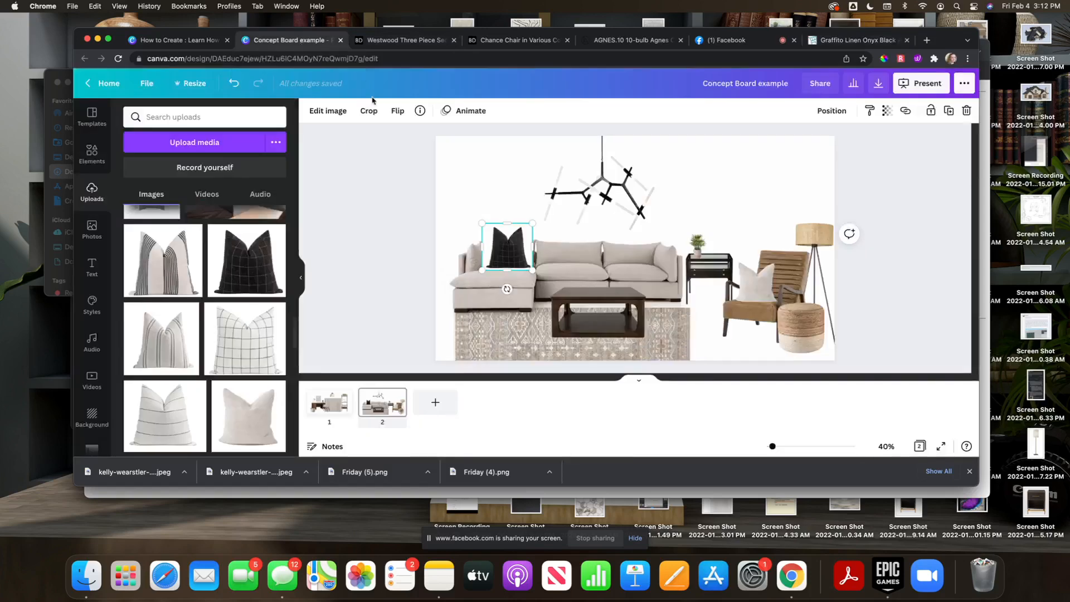
drag(482, 226, 497, 258)
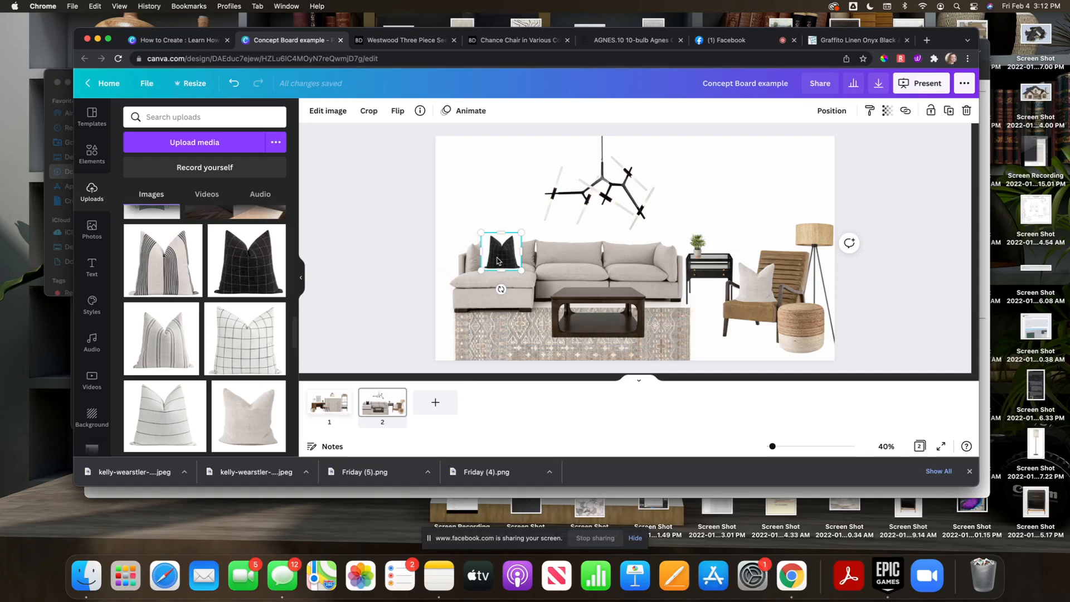
click(336, 113)
click(180, 287)
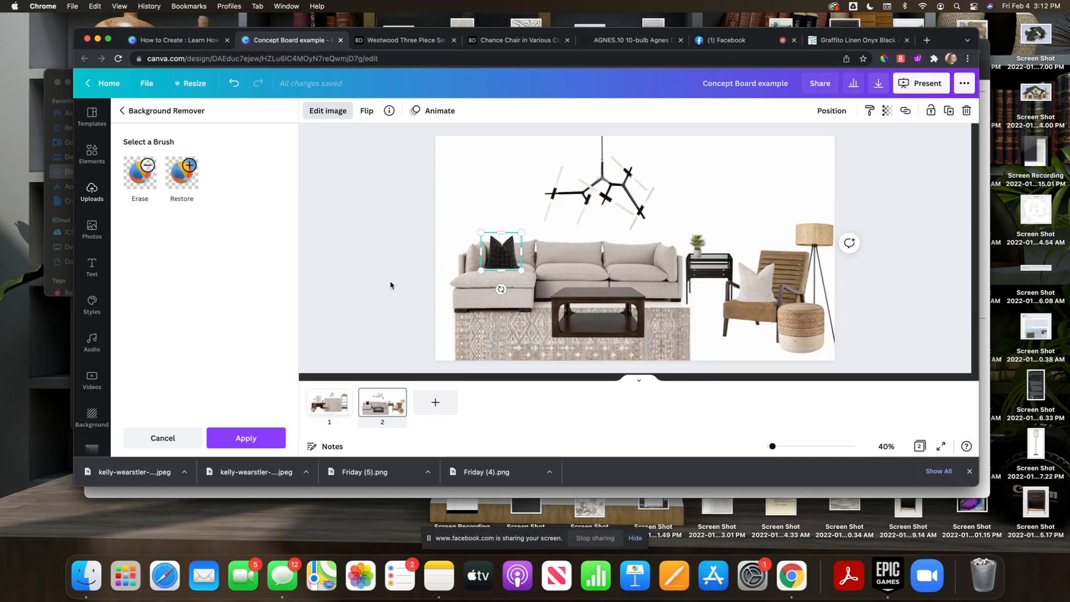
click(241, 436)
click(428, 295)
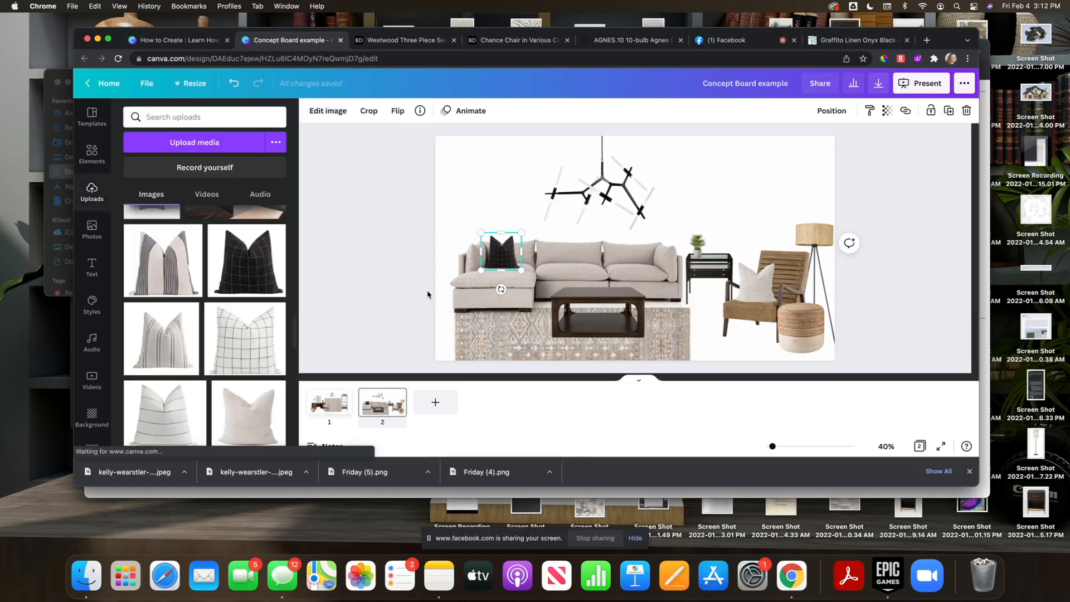
click(428, 295)
- Duplicate the black grid pillow and place the copy at the sofa's opposite end, beside the side table
click(509, 256)
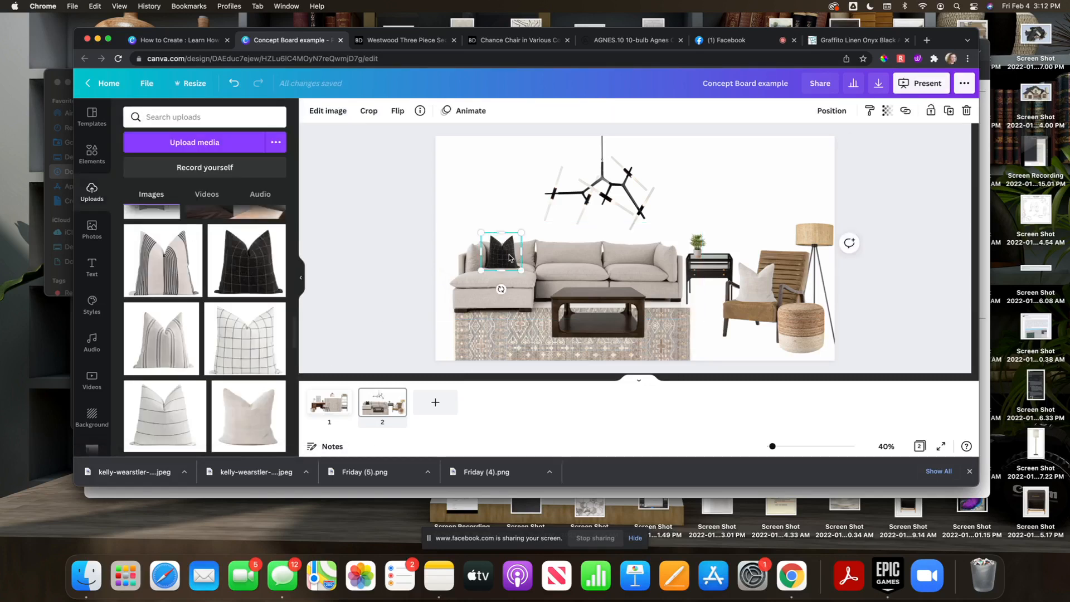
key(super+d)
drag(509, 254, 642, 260)
click(410, 258)
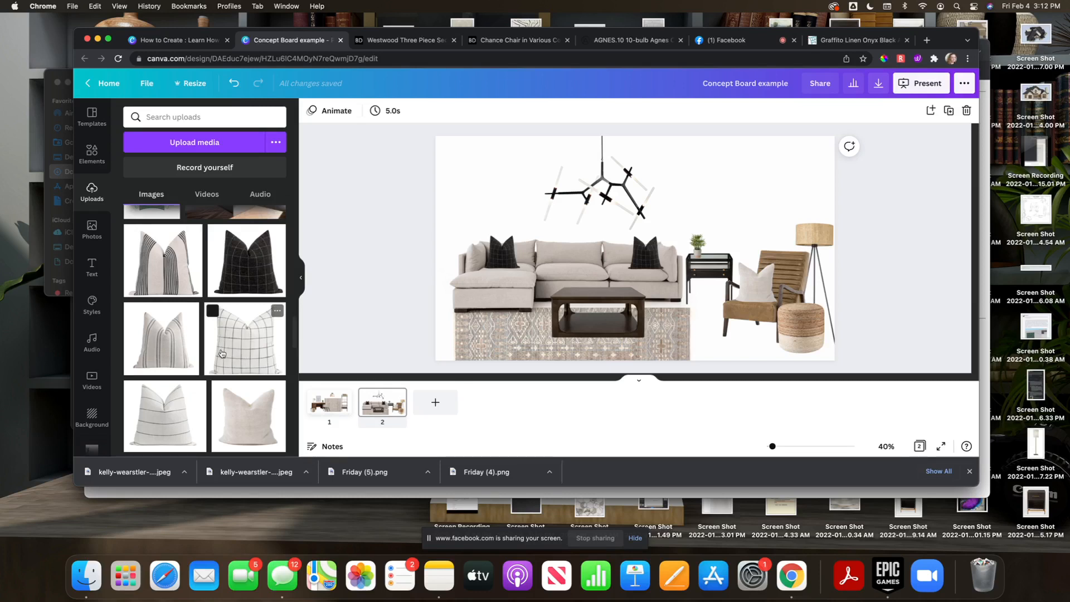
scroll(215, 356, down, 2)
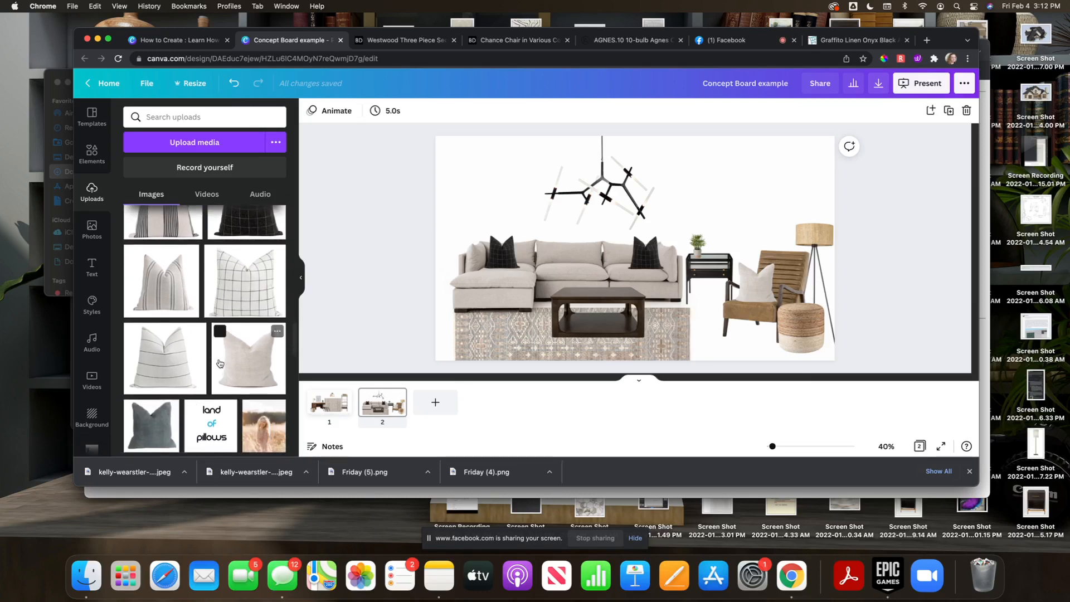
- Add the blue-grey pillow photo from the uploads to the concept board and remove its background
click(149, 413)
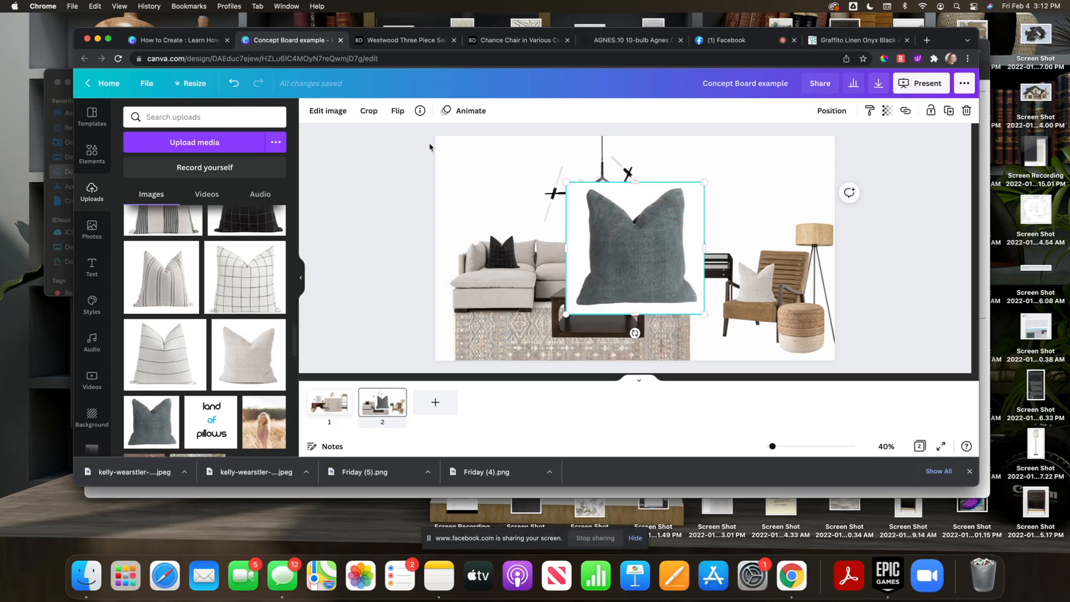
click(334, 112)
click(174, 261)
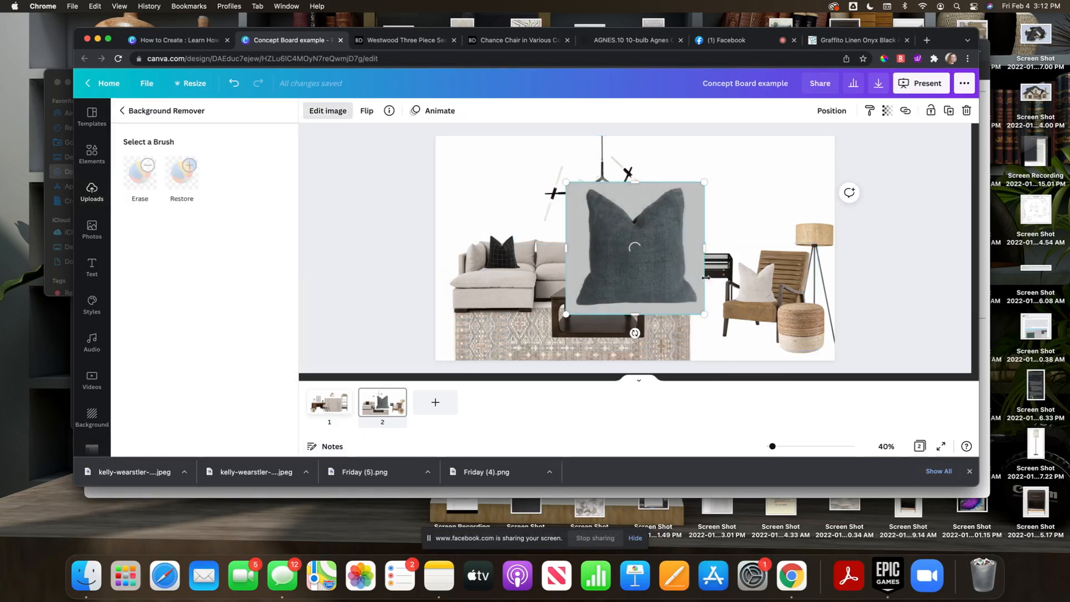
click(756, 282)
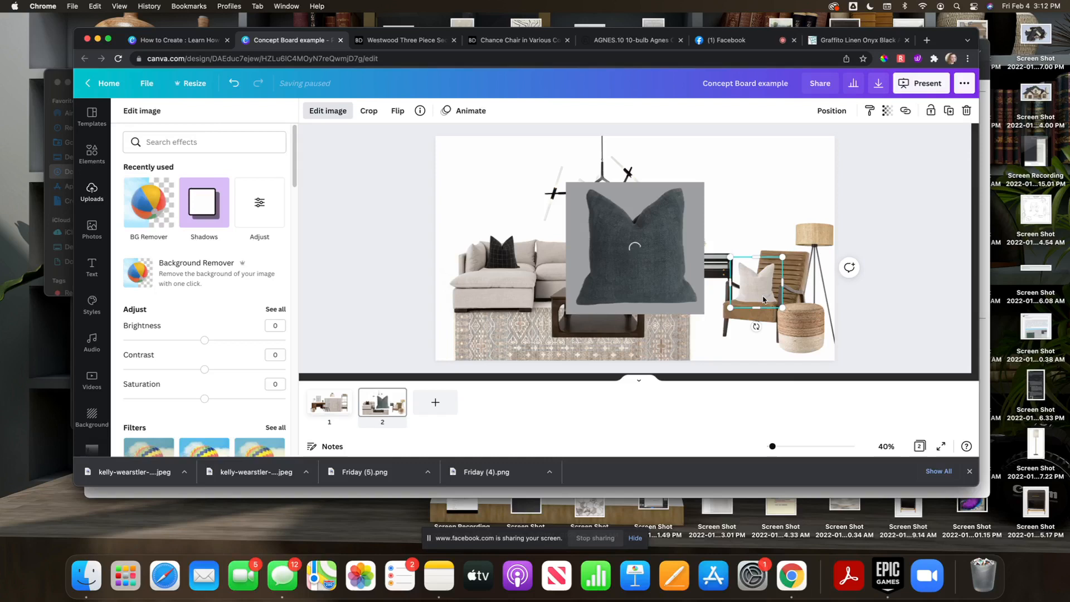
click(659, 243)
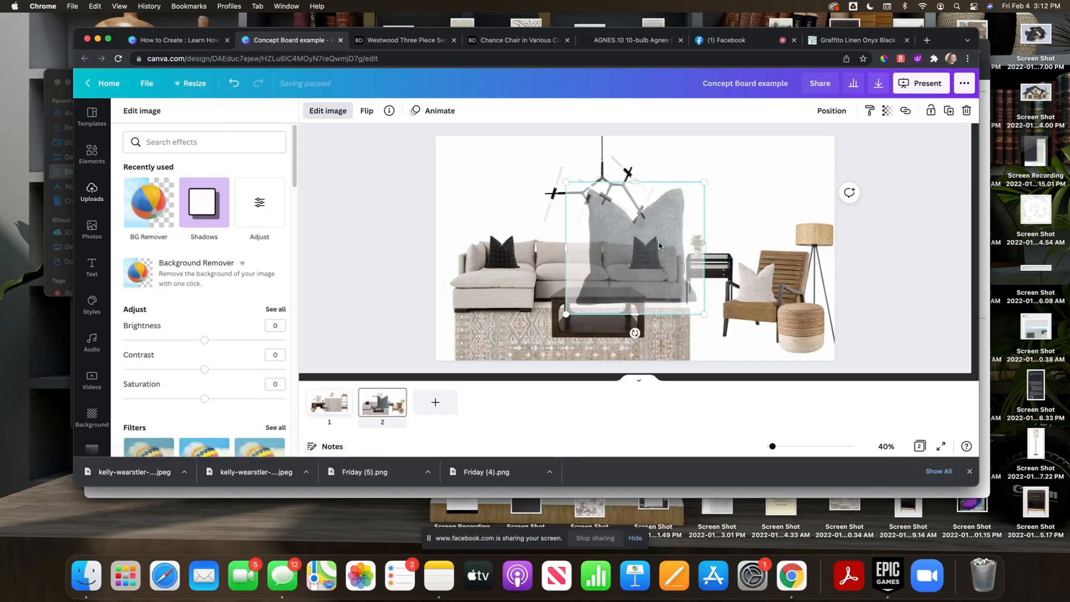
- Shrink the blue-grey pillow beside the black grid pillow near the side table and place a duplicate beside the chaise-end pillow
mouse_move(645, 262)
mouse_down()
mouse_move(623, 292)
mouse_move(631, 288)
mouse_move(532, 263)
mouse_move(538, 236)
mouse_move(523, 257)
mouse_move(626, 263)
mouse_up()
click(623, 288)
key(super+c)
key(super+v)
click(415, 240)
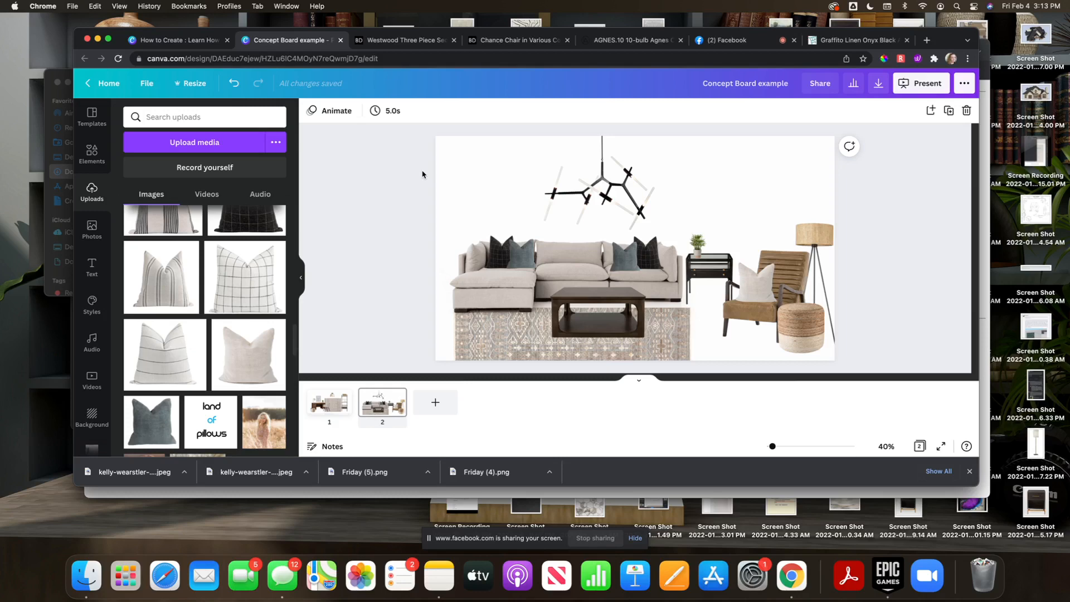
- Expand the browser window to full screen and search Google in a new tab for "ice tea glass"
click(108, 39)
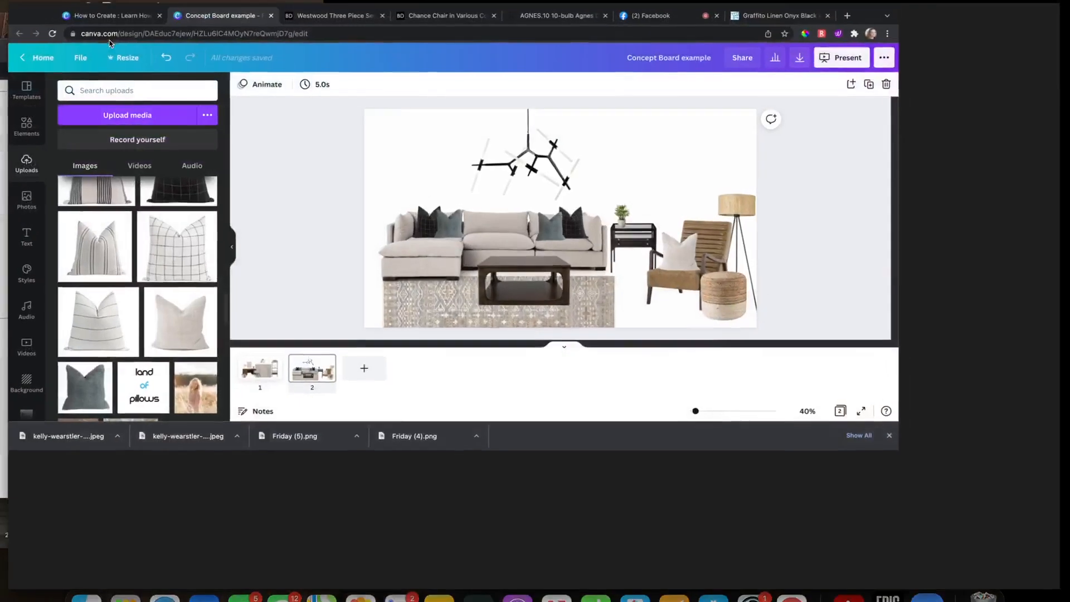
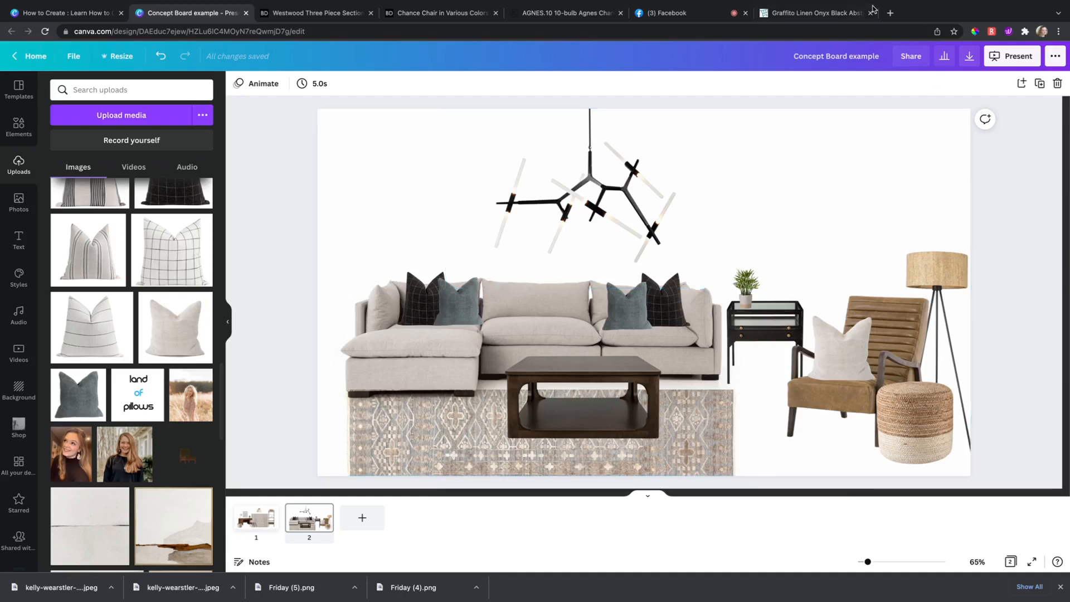
click(889, 13)
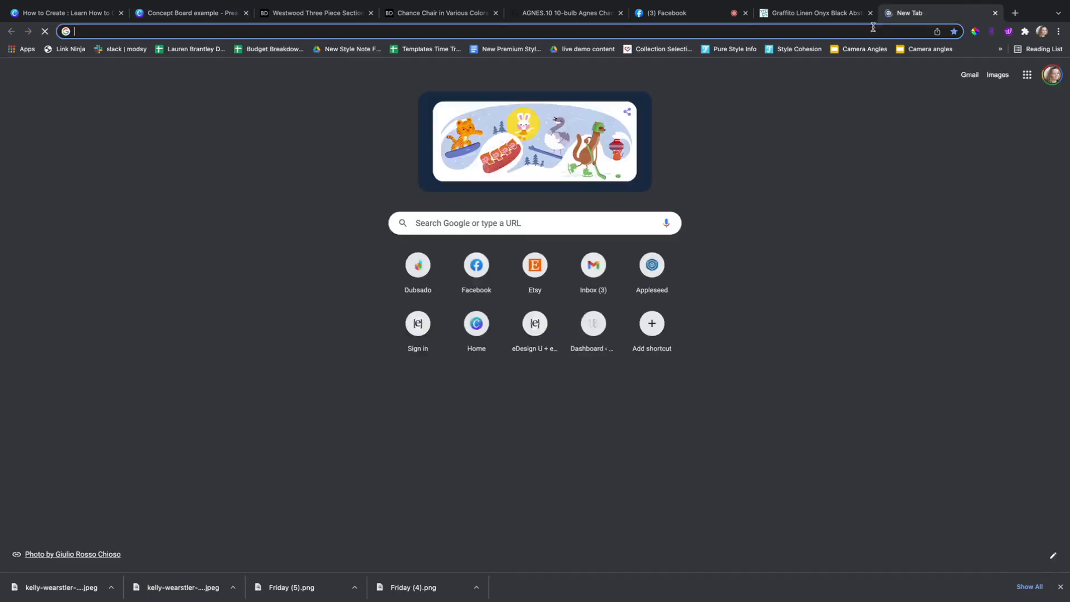
text(ice tea)
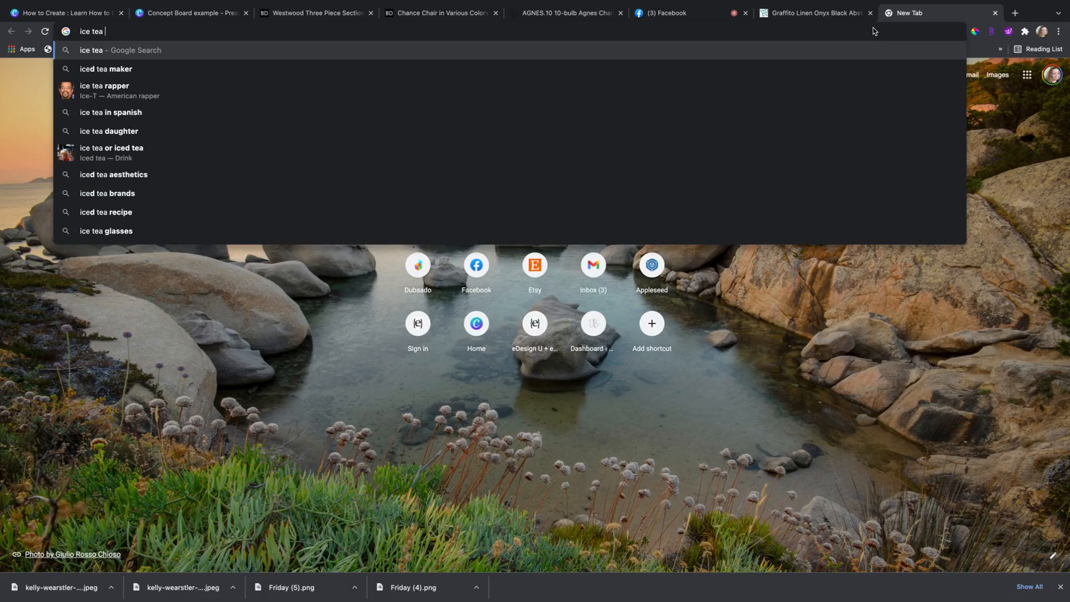
text( glass)
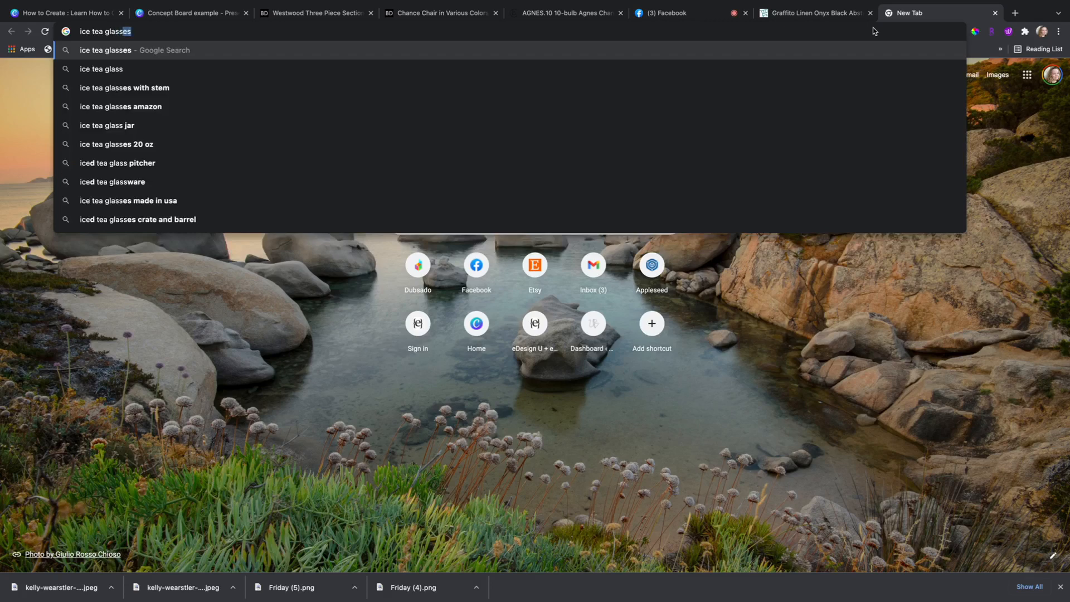
key(BackSpace)
key(Return)
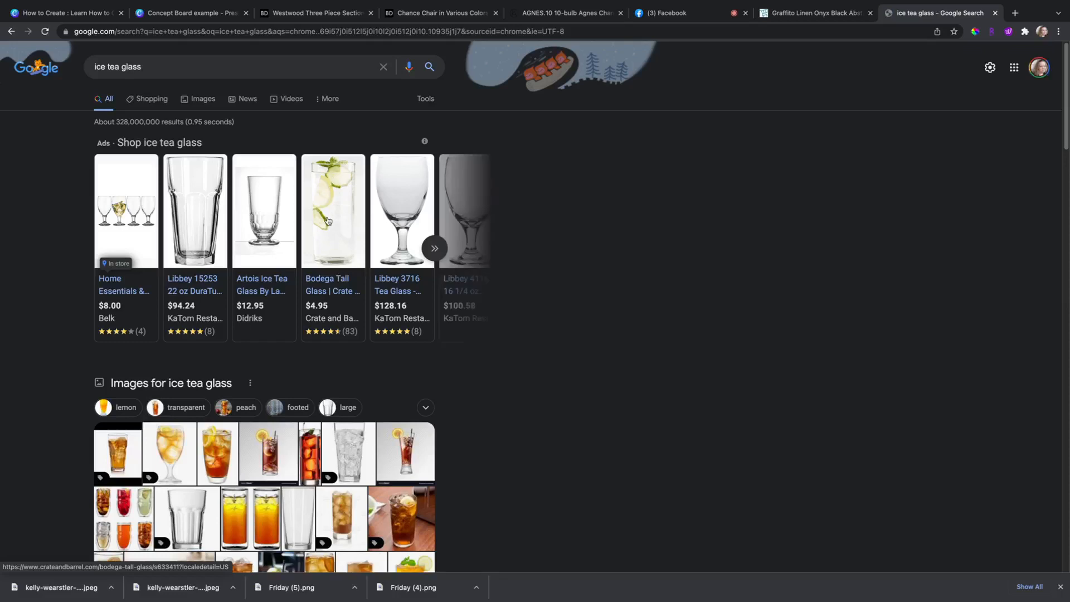
- Open the third iced tea glass photo in the first row of the image results
scroll(202, 438, down, 1)
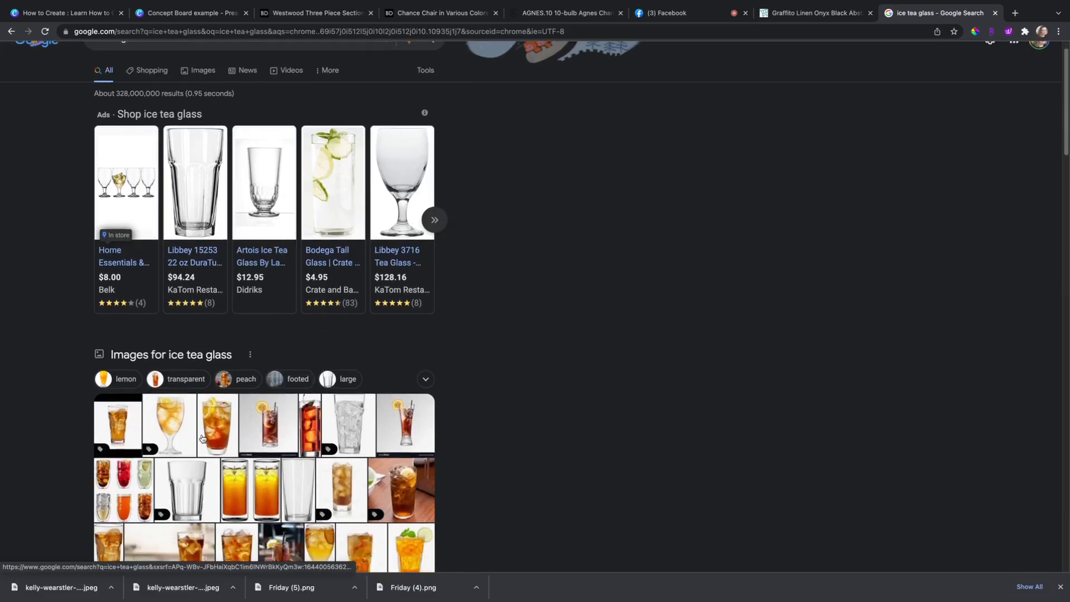
click(216, 428)
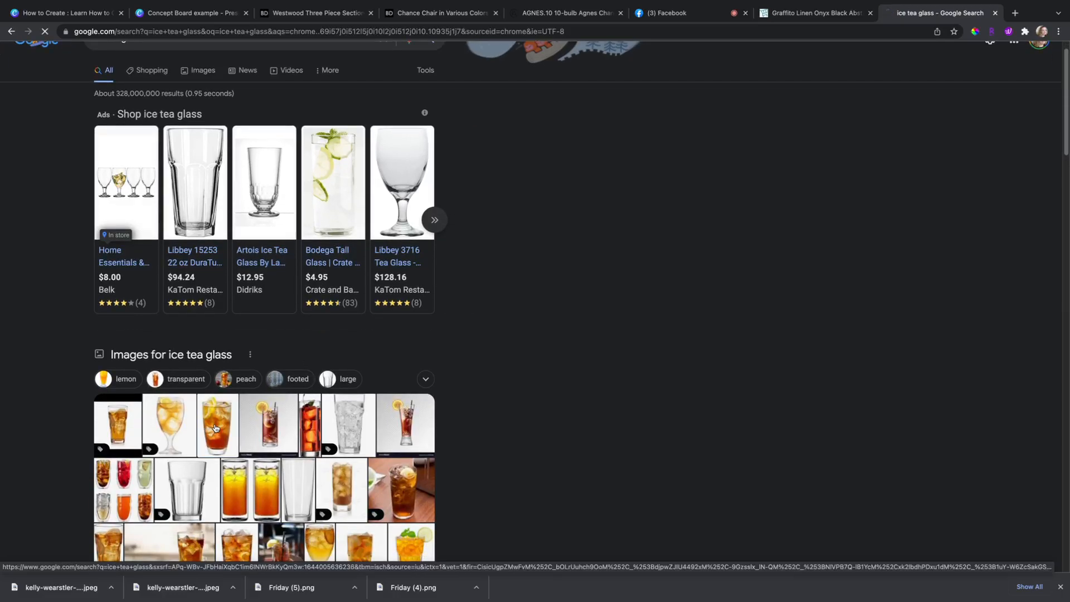
- Save the iced tea glass image with the lemon slice from iStock into the MODERNTRANSISTIONAL folder
click(227, 389)
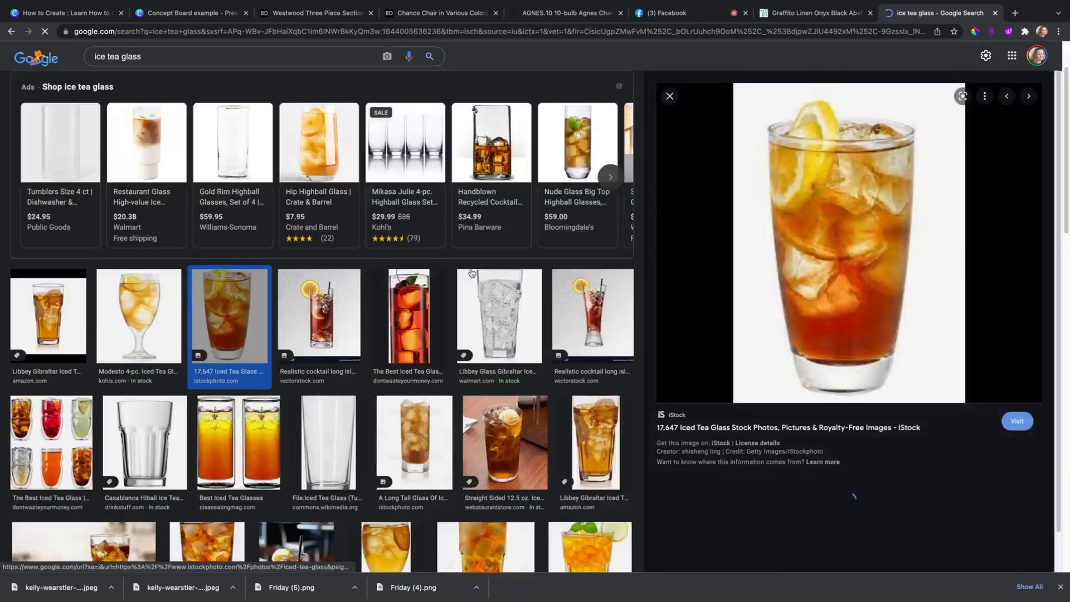
right_click(784, 269)
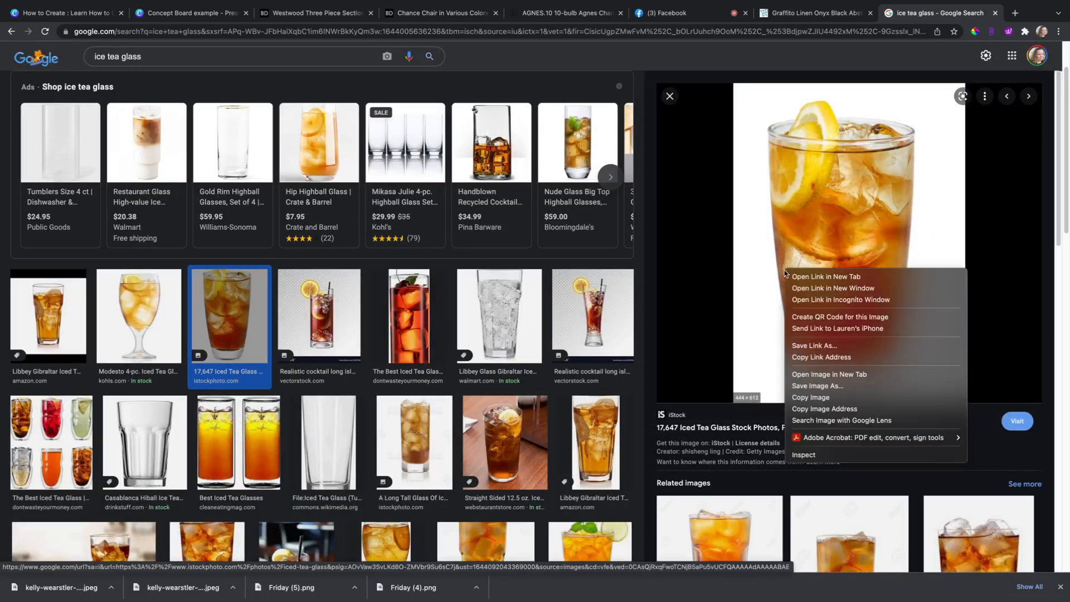
click(828, 385)
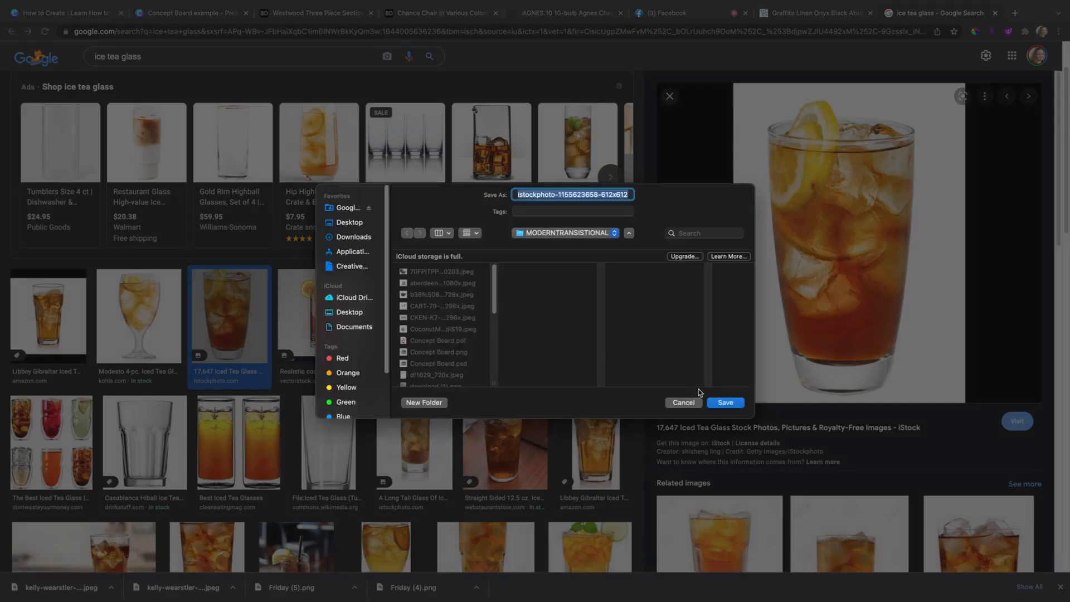
click(723, 402)
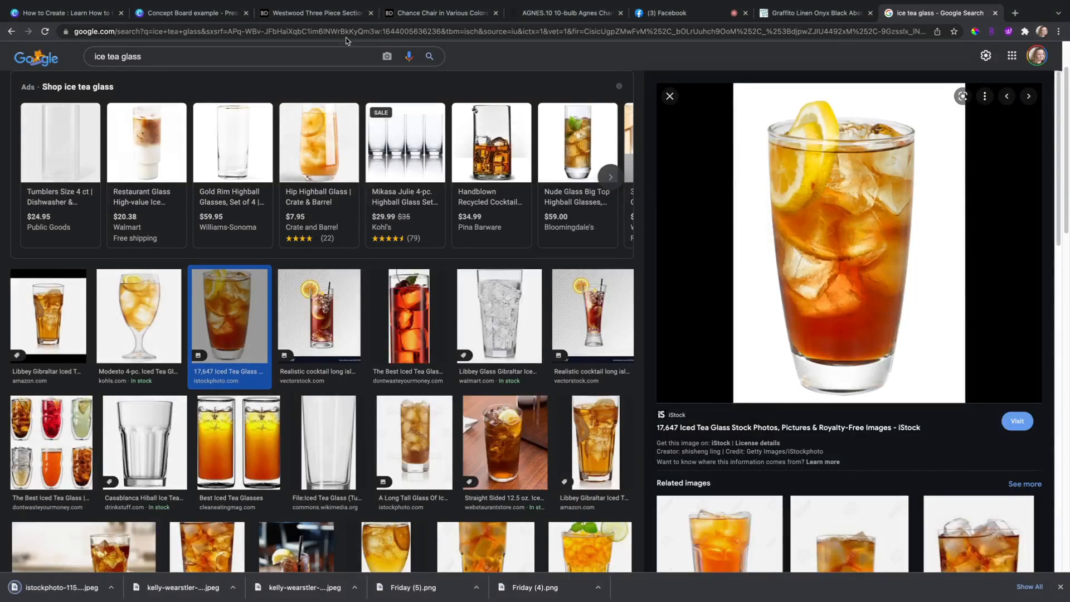
- Search Google Images for "stacked books"
click(331, 56)
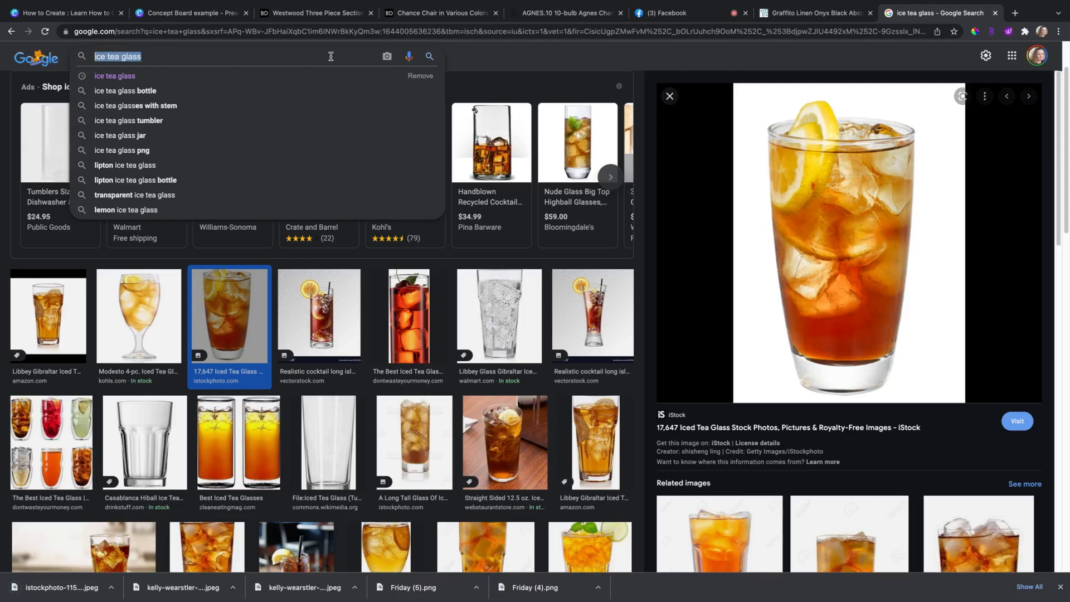
text(stacked )
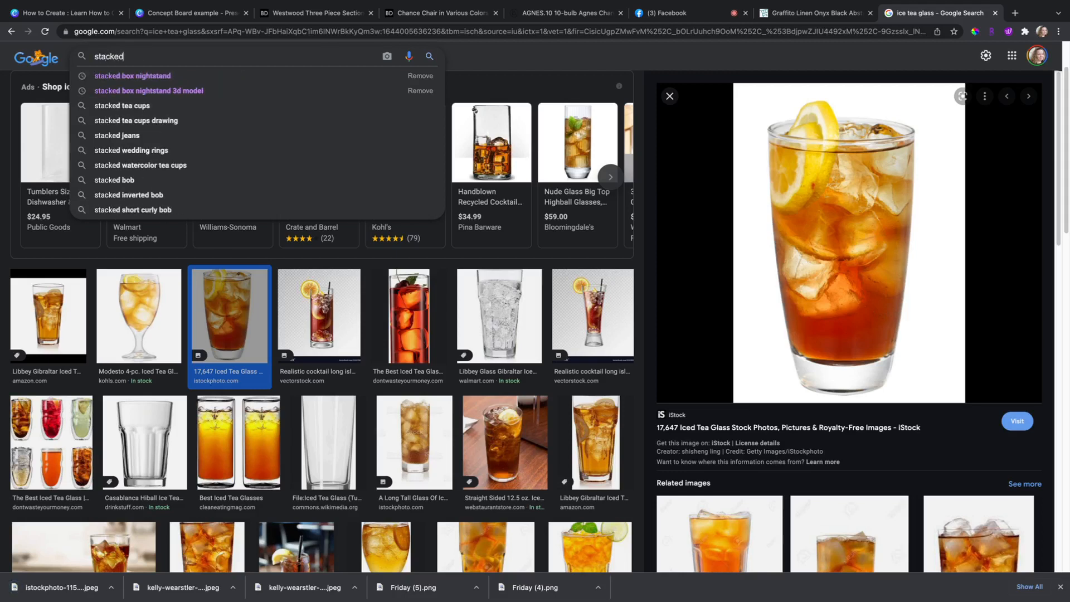
text( boo)
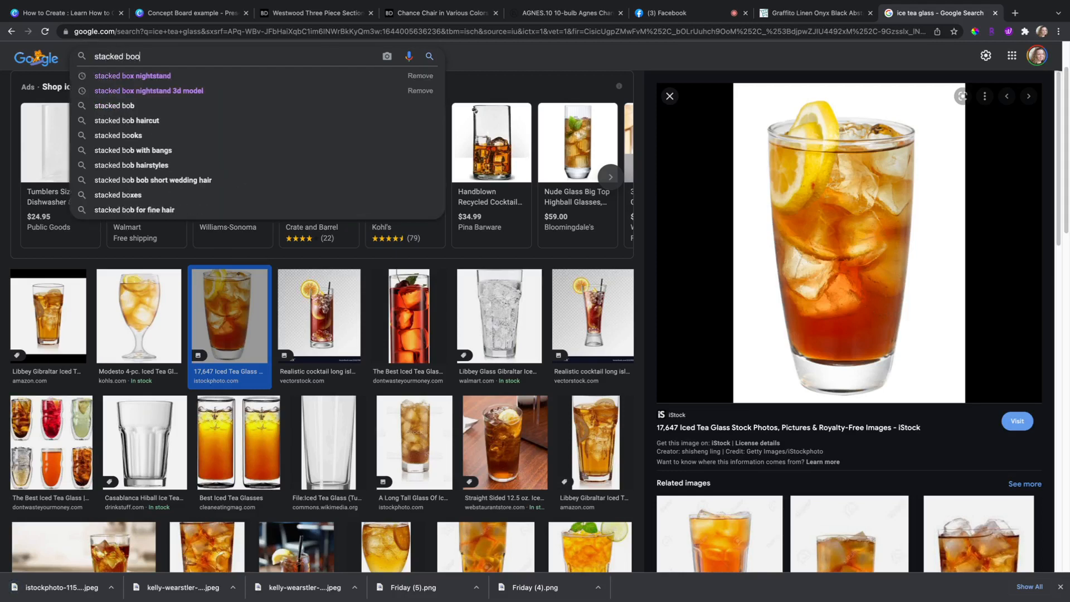
text(ks)
key(Return)
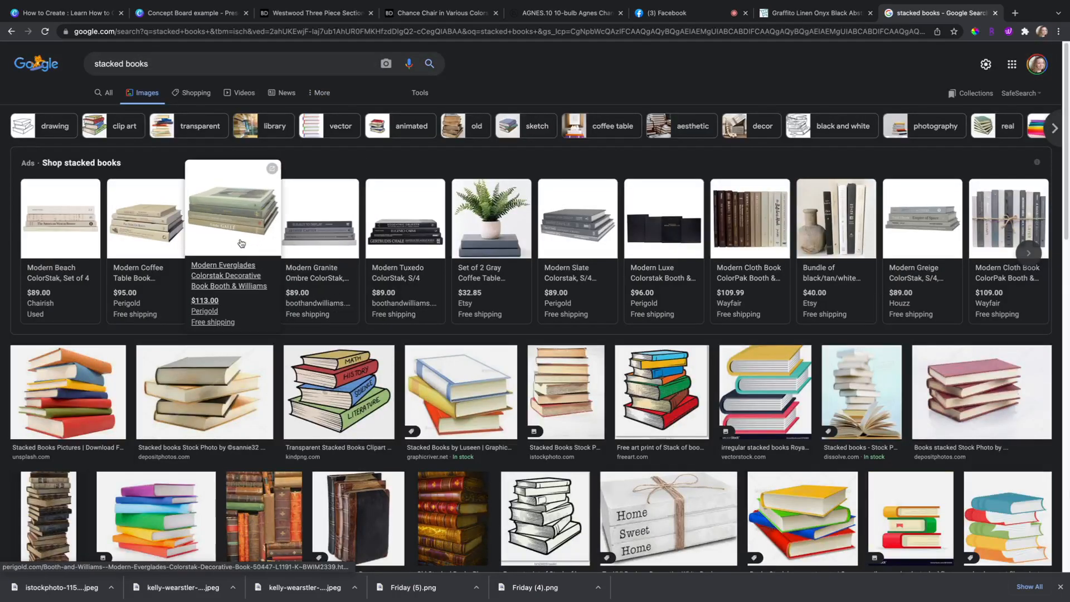
- Save the Modern Slate Colorstak book stack image from its Perigold product page into the MODERNTRANSISTIONAL folder
click(564, 241)
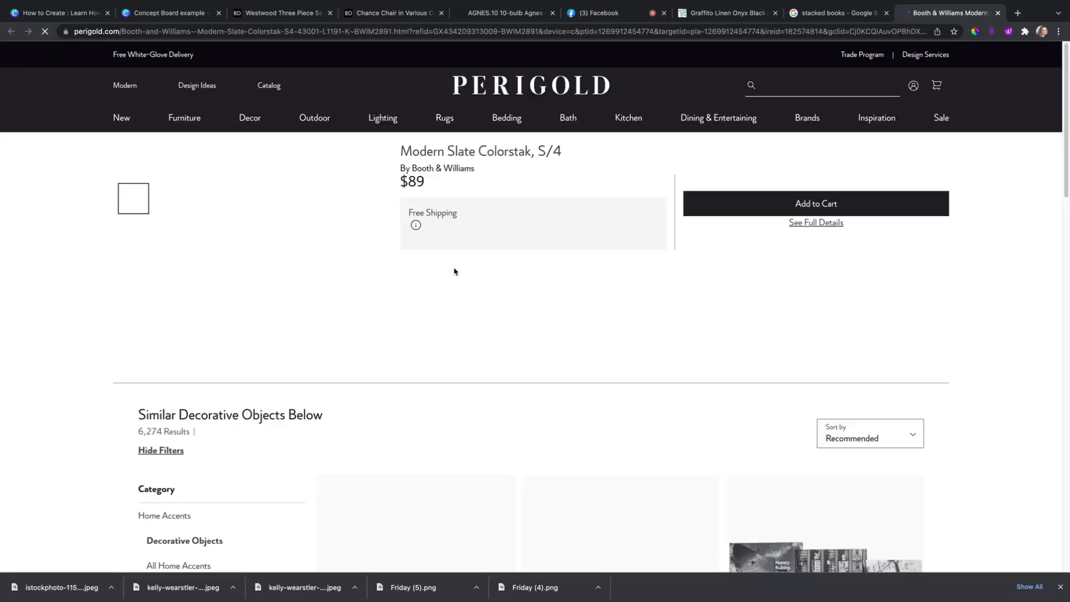
right_click(314, 265)
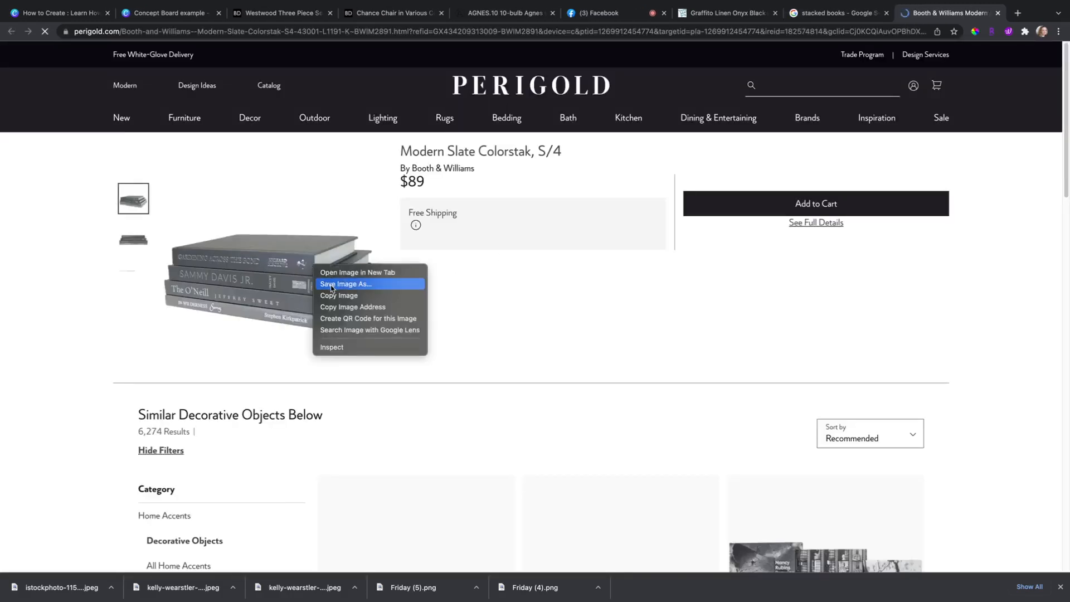
click(331, 285)
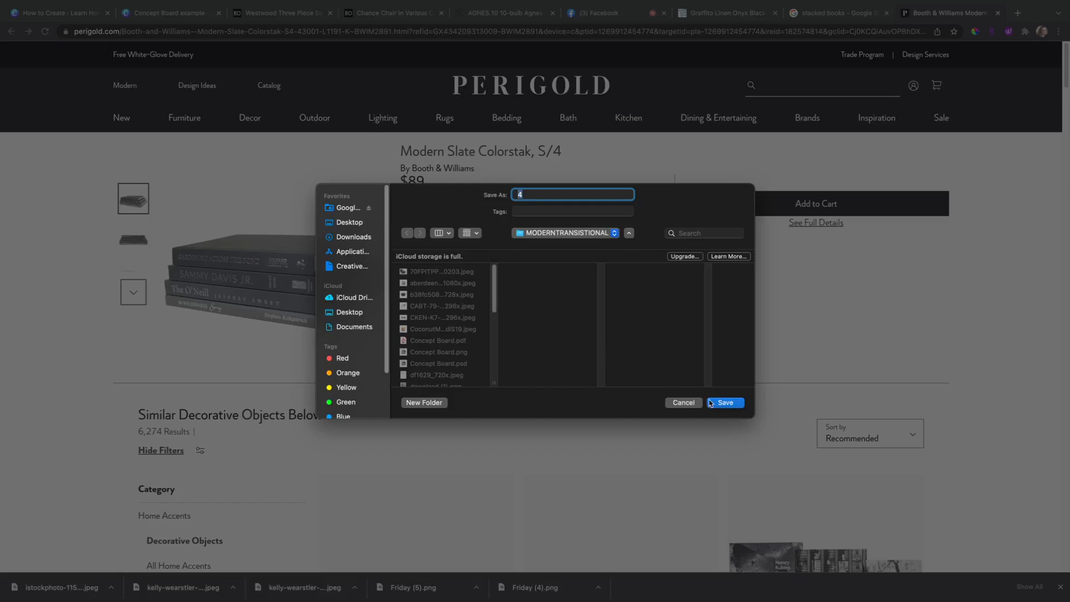
click(713, 402)
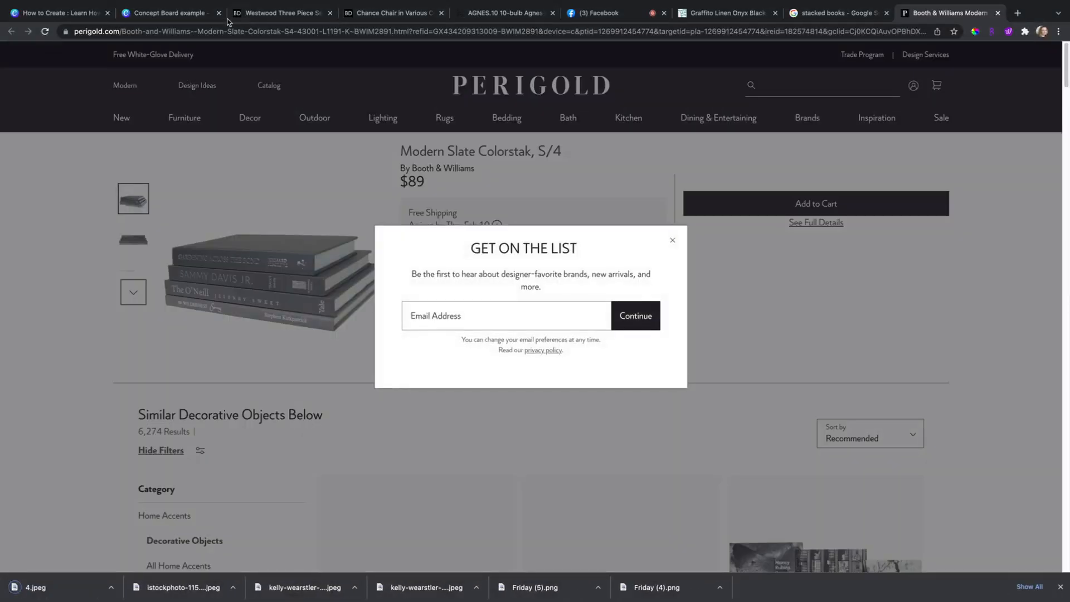
- Switch to the Canva concept board, upload the iced tea and book images, and add the book stack to page 2
click(167, 12)
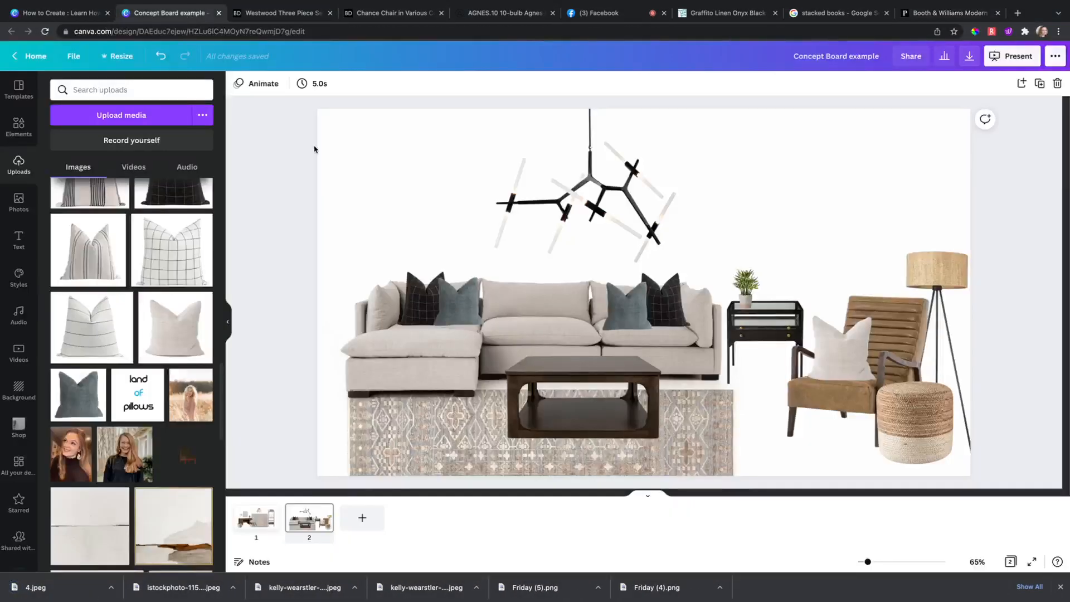
drag(35, 586, 165, 527)
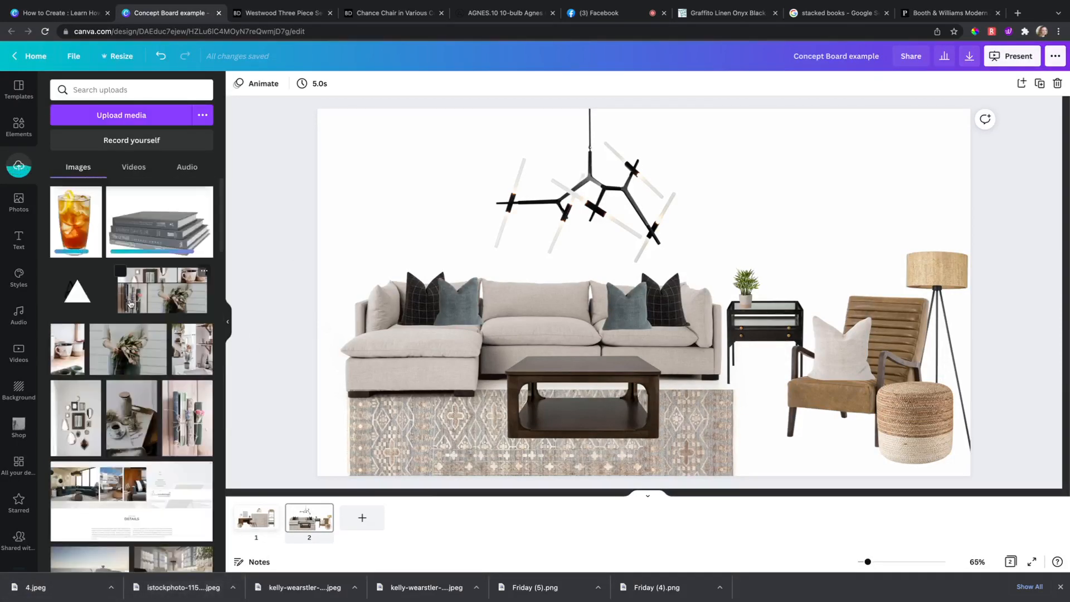
click(70, 223)
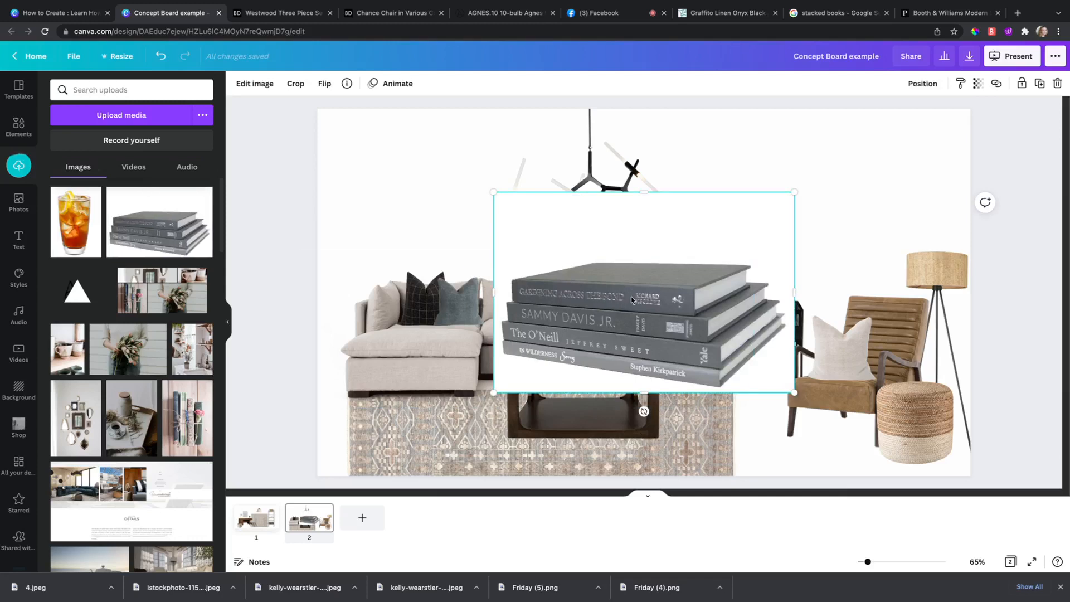
drag(602, 303, 625, 311)
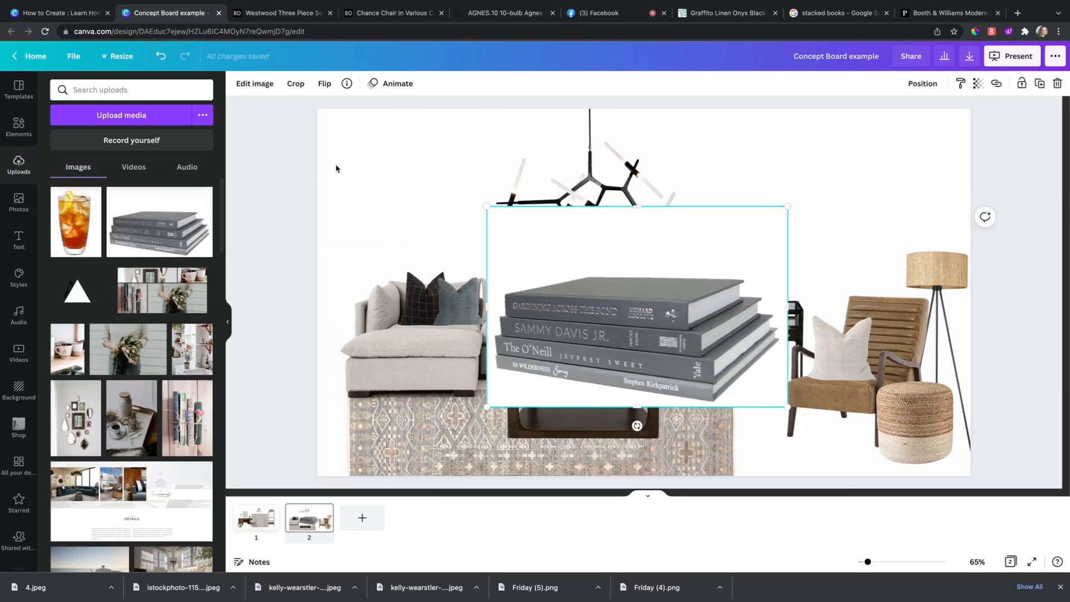
- Remove the book stack's background, then shrink the books and place them on the coffee table's lower shelf
click(256, 83)
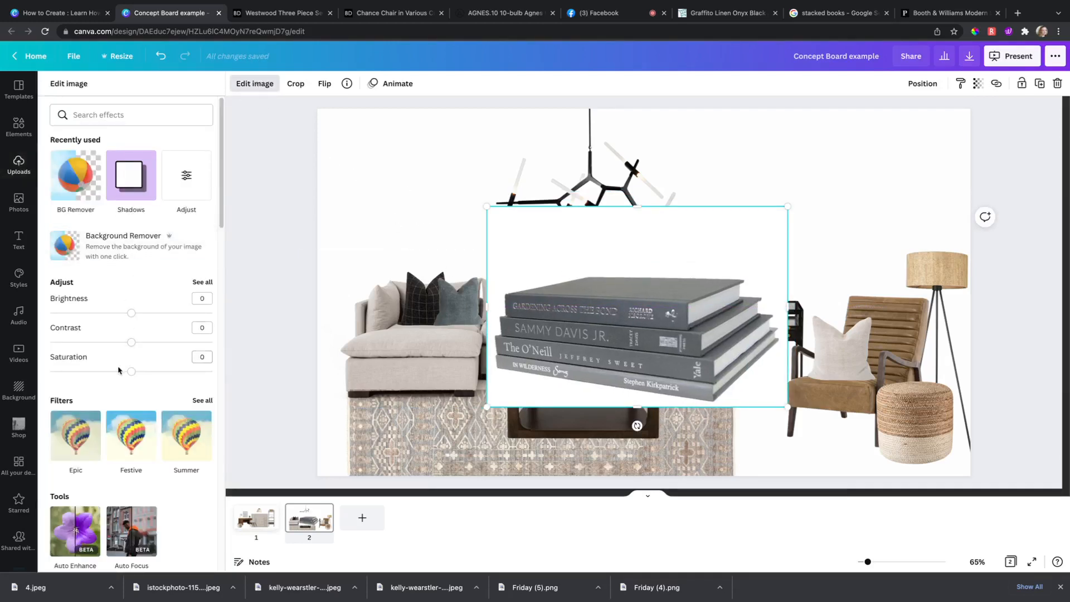
click(75, 175)
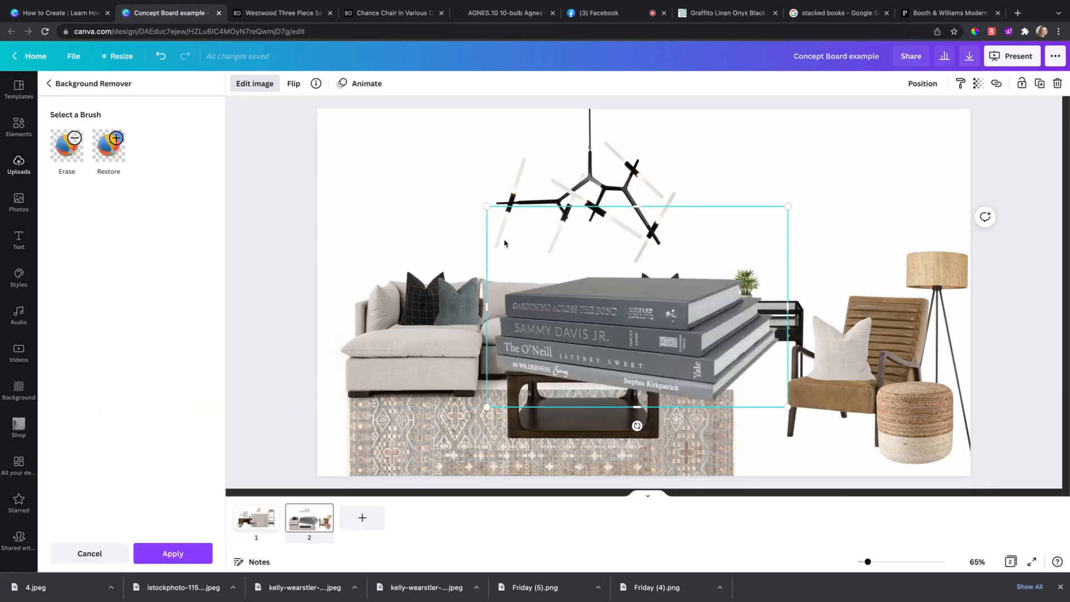
drag(484, 207, 588, 386)
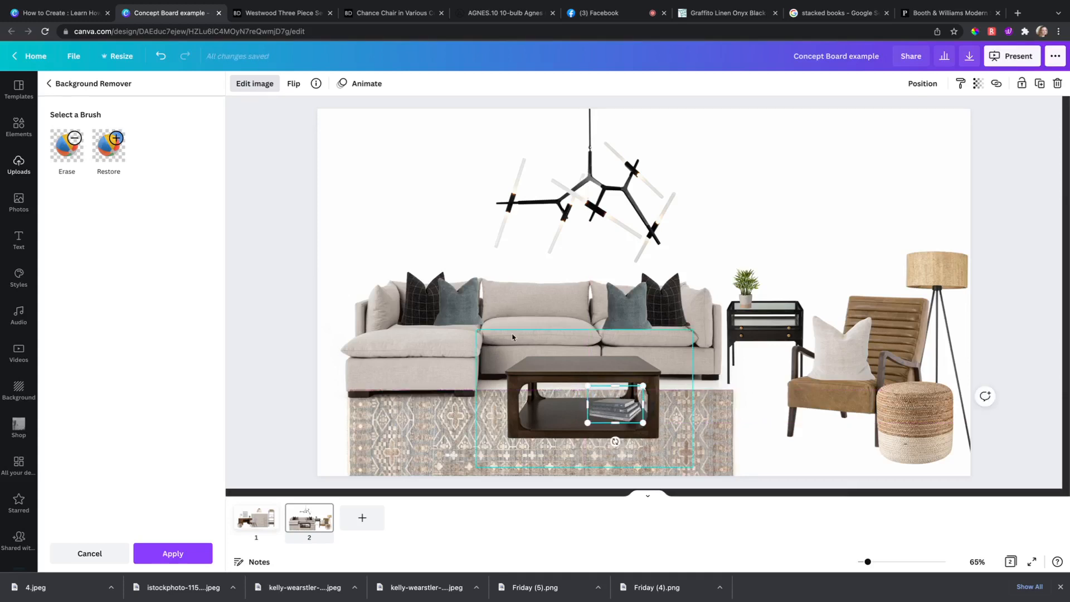
click(289, 285)
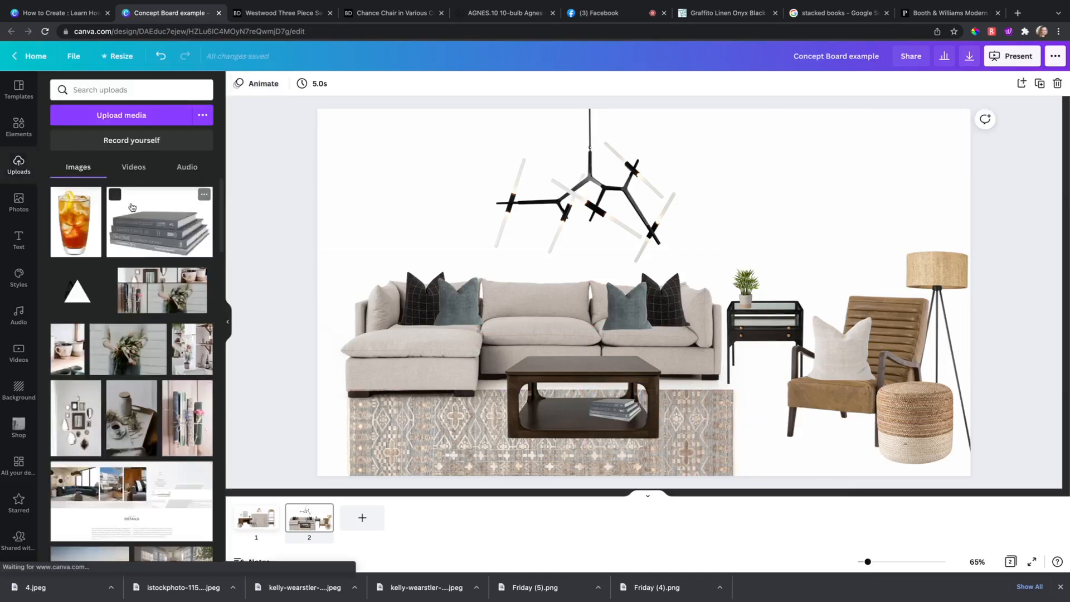
- Add the uploaded iced tea glass image to the page and remove its background
click(76, 223)
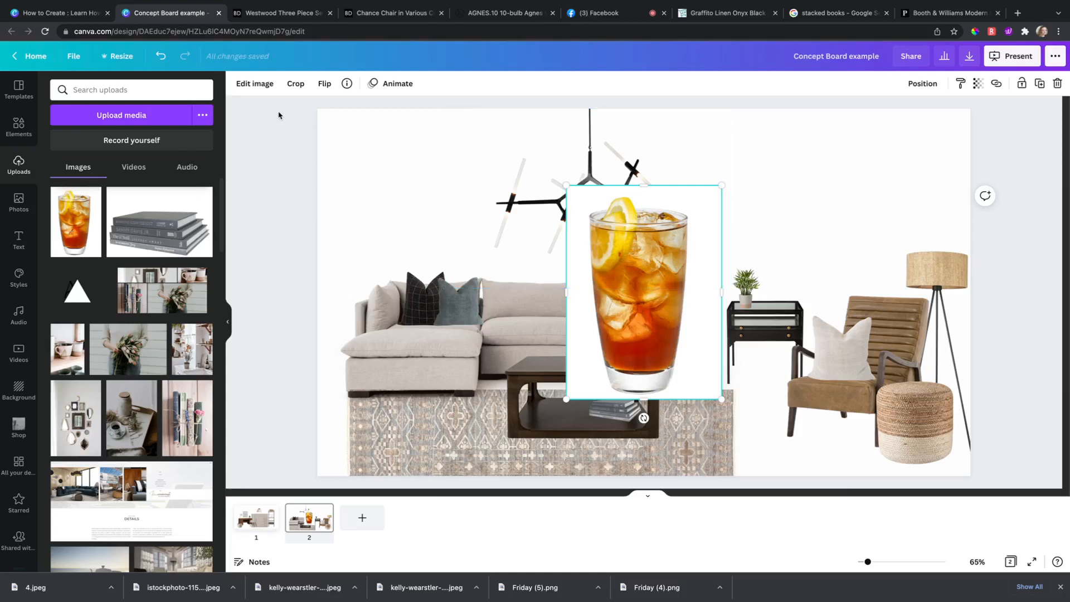
click(255, 84)
click(124, 242)
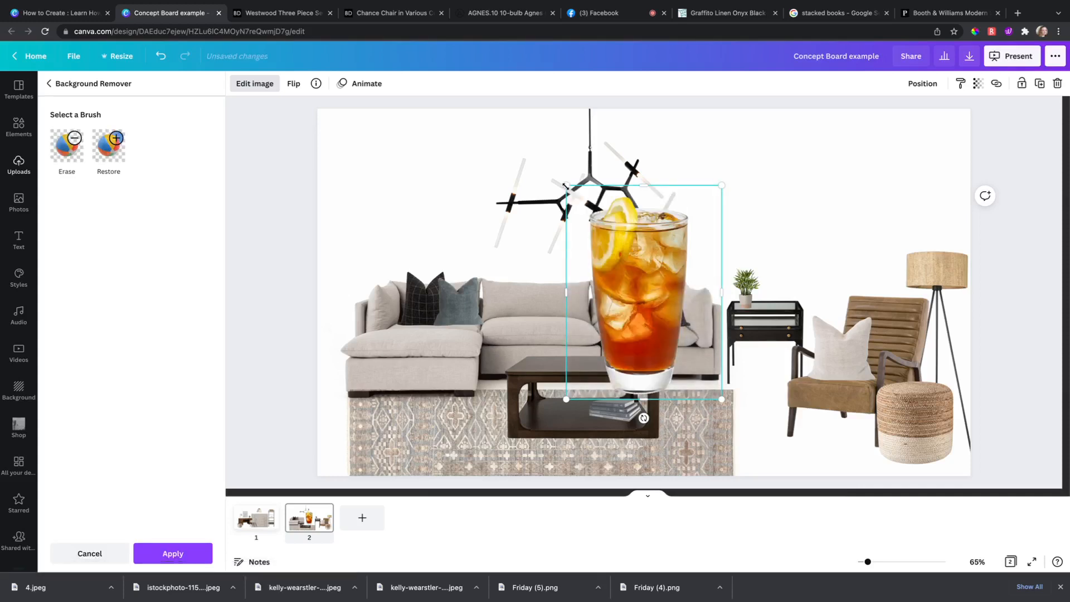
- Shrink the iced tea glass and arrange it beside the plant on top of the black side table
drag(566, 185, 745, 297)
click(738, 271)
click(745, 286)
- Scale down the chandelier and shift it slightly to the left above the sofa
drag(788, 297, 660, 245)
click(714, 283)
click(695, 215)
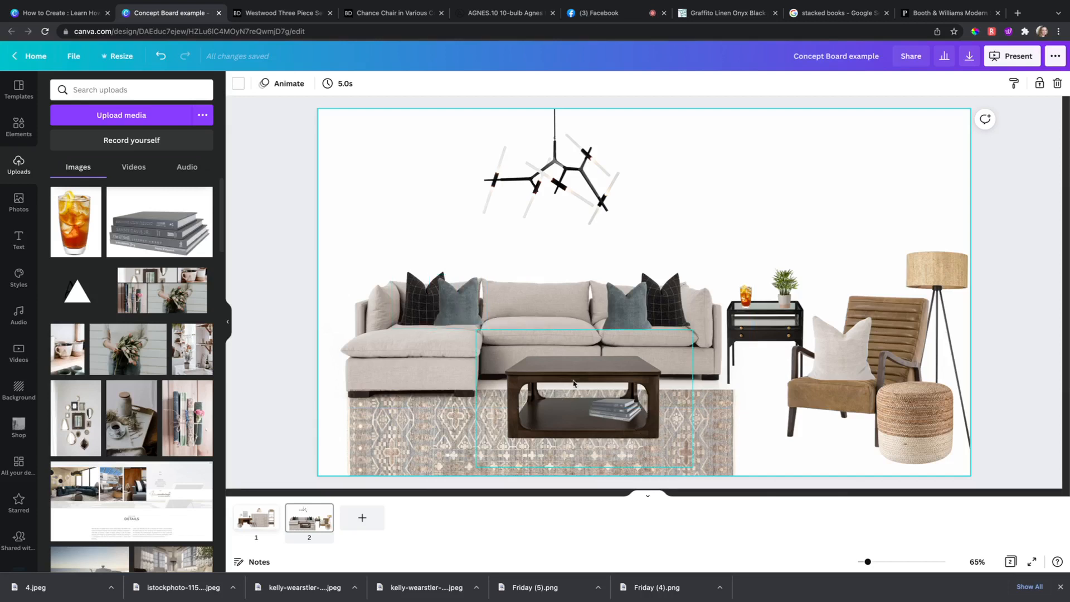
- Add a Drop shadow to the book stack on the coffee table's lower shelf
click(613, 415)
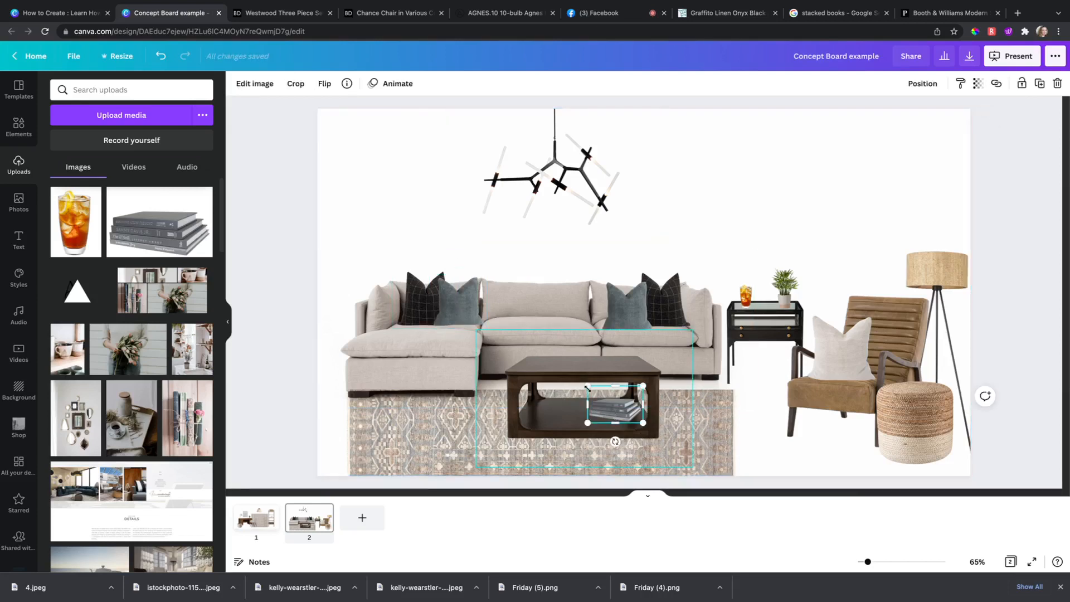
click(252, 87)
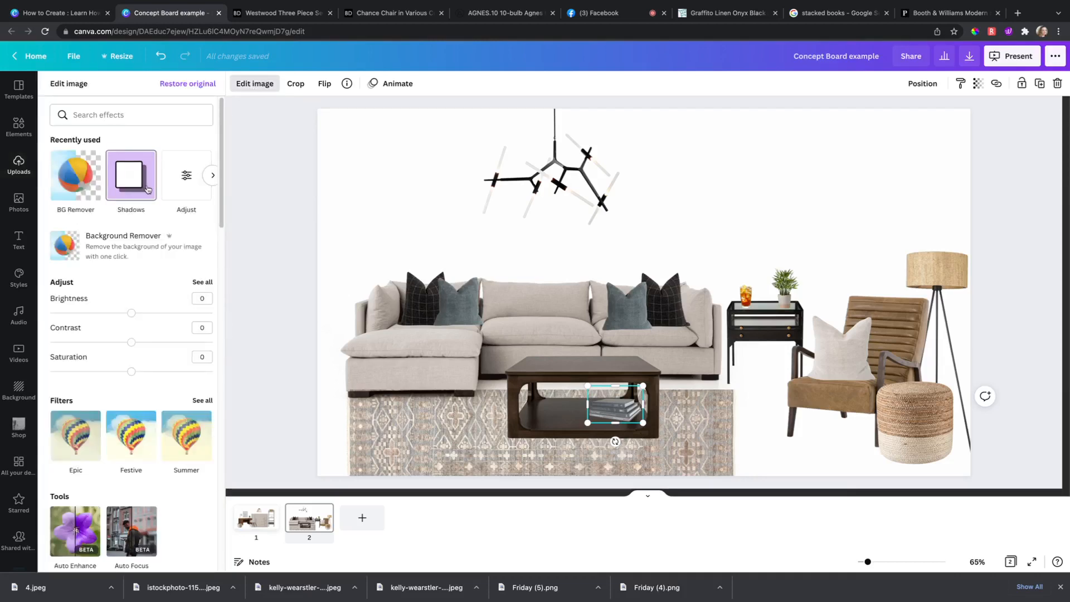
scroll(134, 365, down, 5)
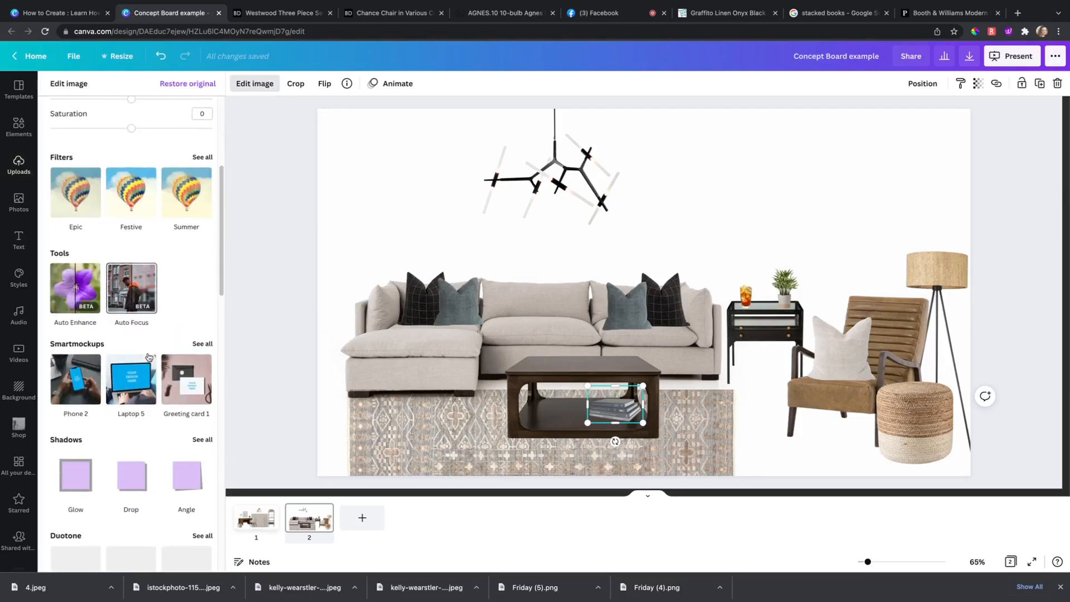
scroll(137, 363, down, 2)
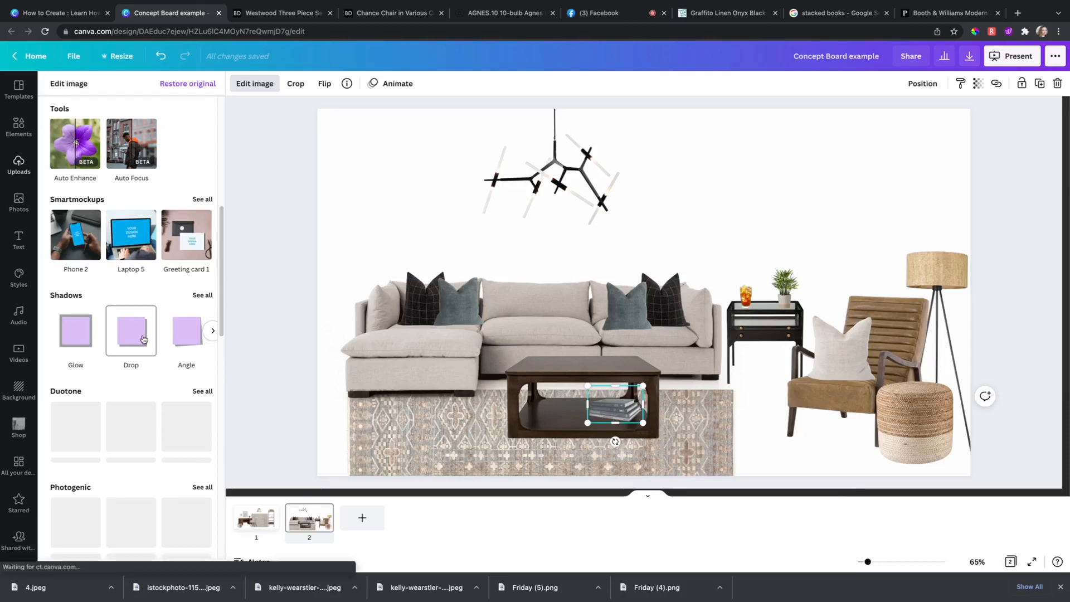
scroll(149, 330, down, 1)
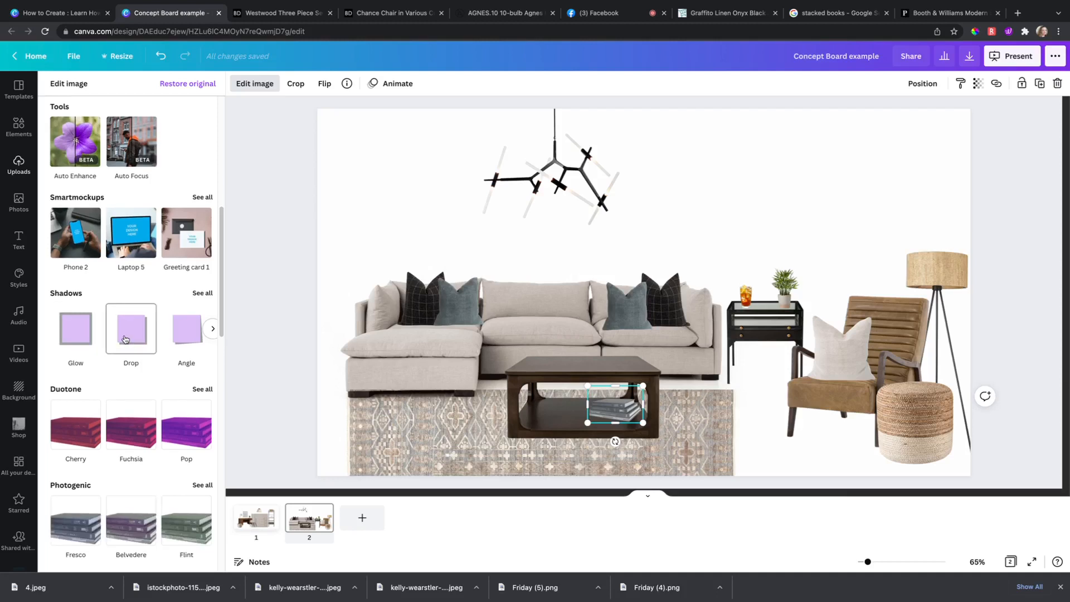
click(132, 345)
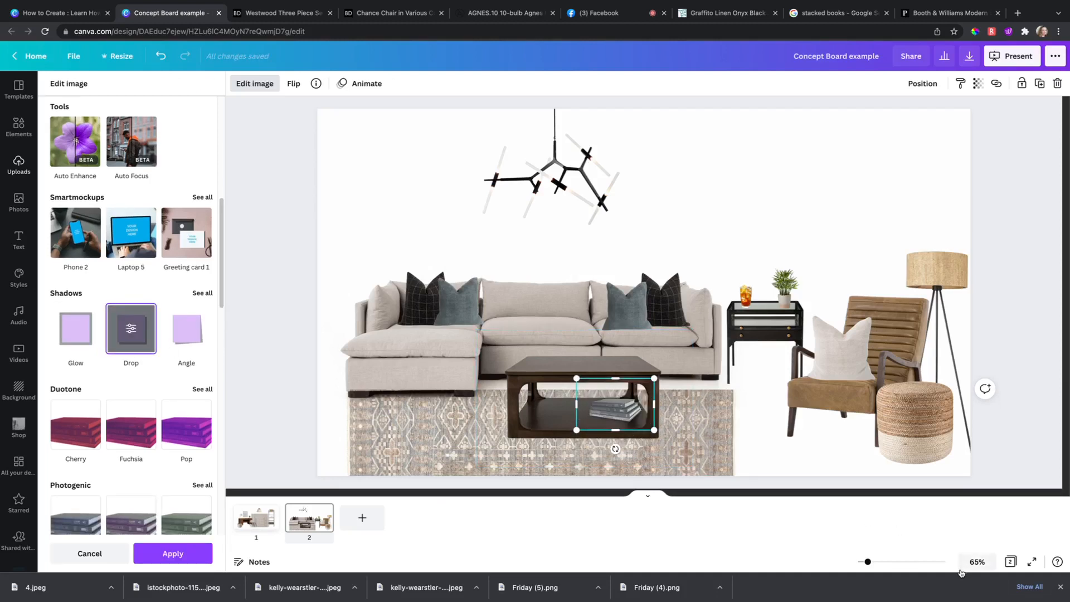
- Open the book stack's Drop shadow settings, set the offset to 4, and try an angle of -5 before returning it to 0
drag(868, 562, 883, 562)
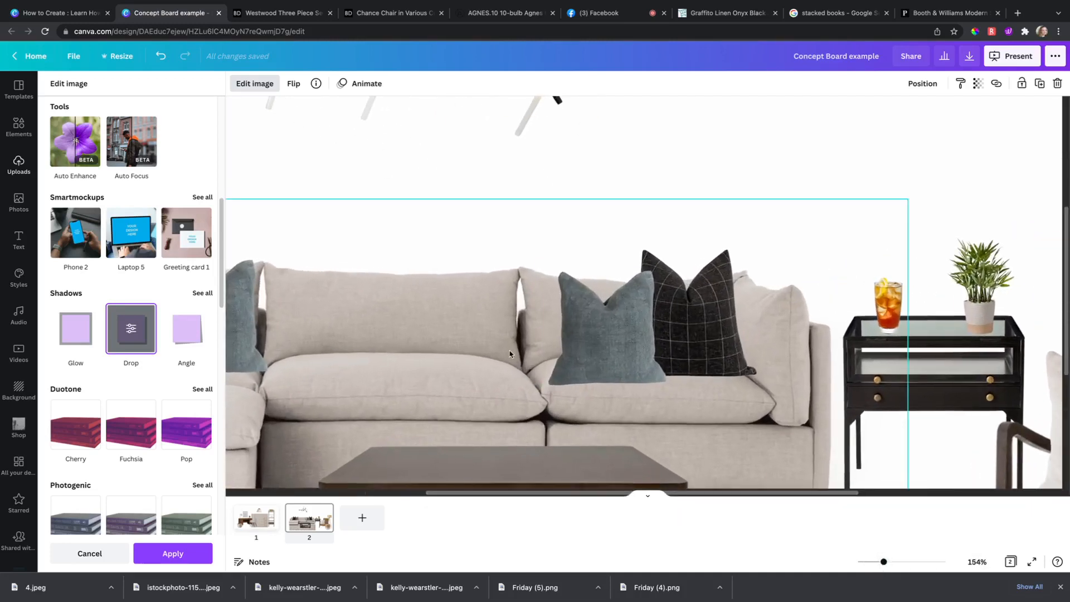
scroll(507, 349, down, 5)
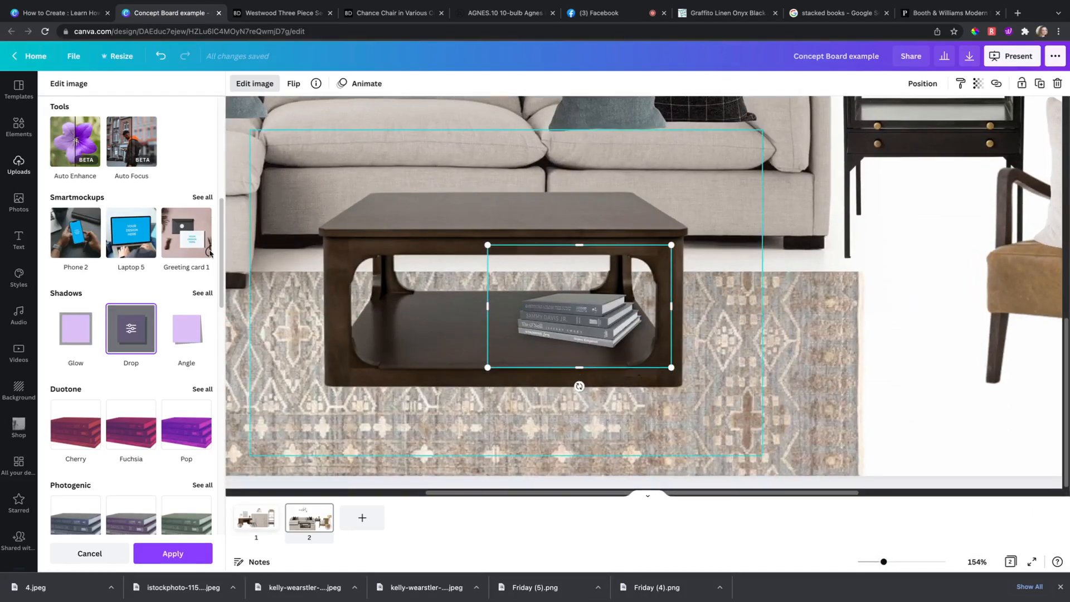
click(131, 329)
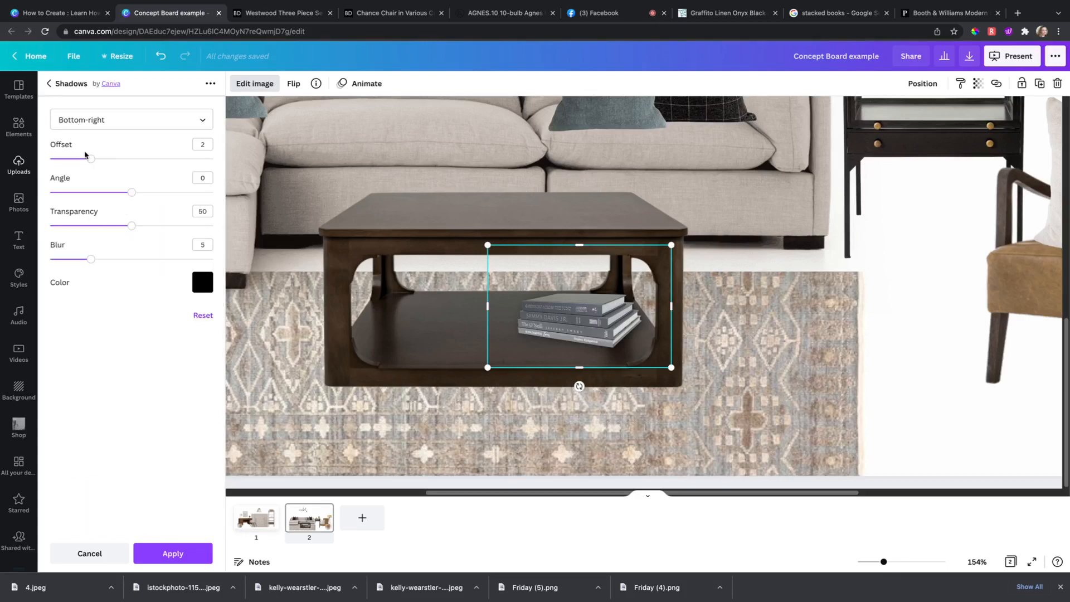
drag(91, 160, 131, 170)
mouse_move(90, 259)
mouse_down()
mouse_move(148, 259)
mouse_move(89, 259)
mouse_up()
drag(132, 193, 2, 201)
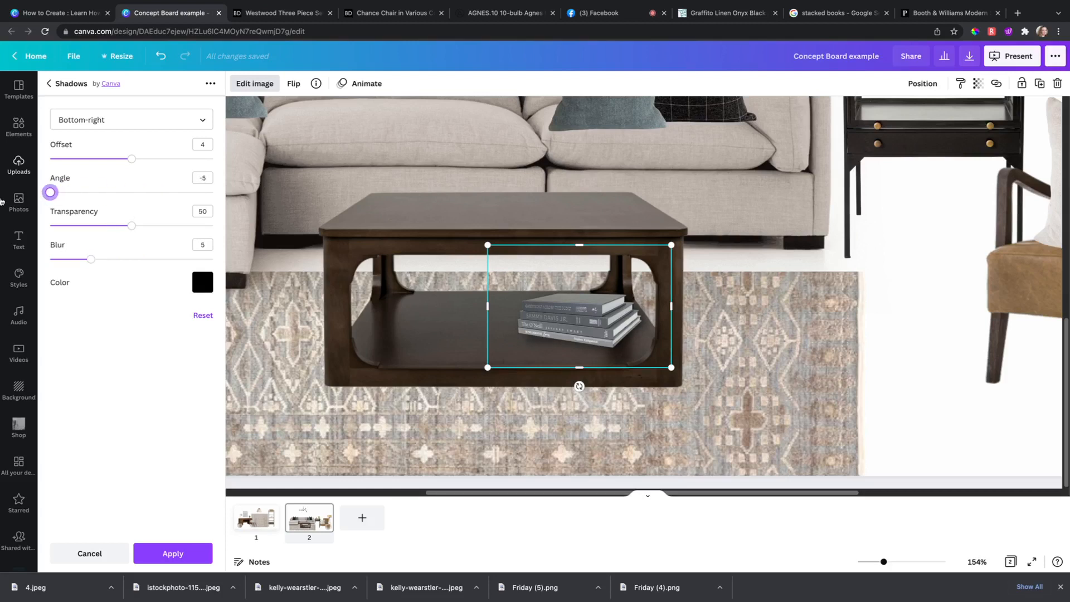
drag(83, 197, 127, 202)
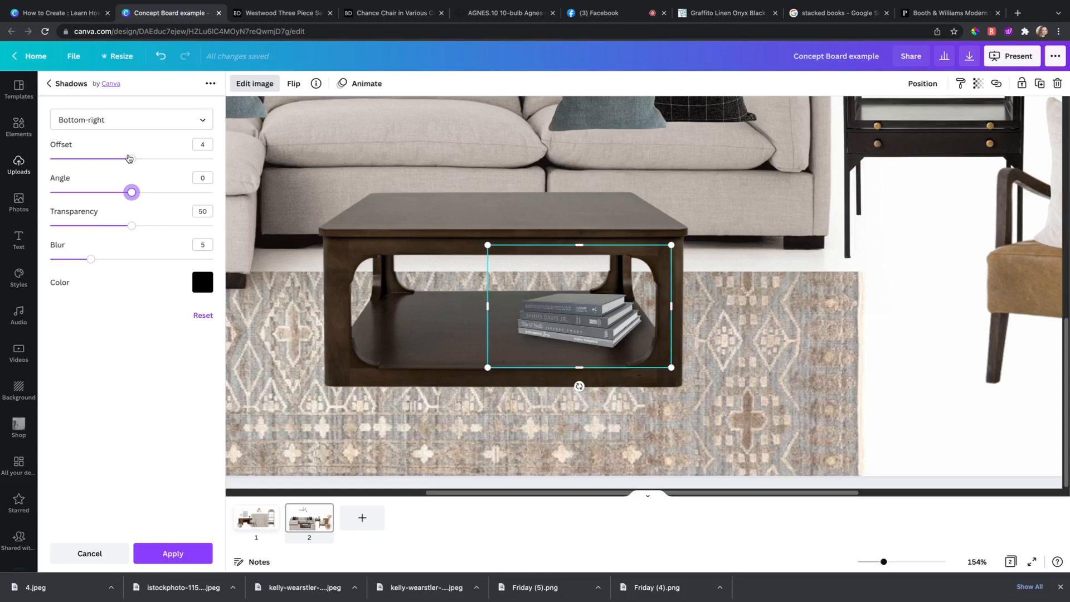
- Try the Top, Top-right and Top-left directions for the book stack's shadow
click(136, 121)
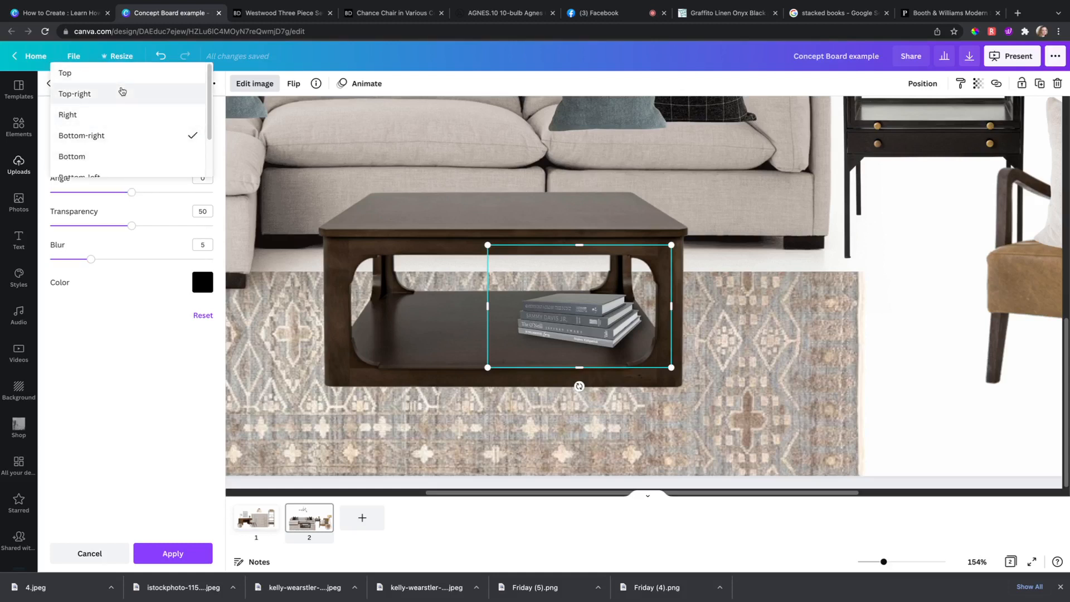
click(125, 77)
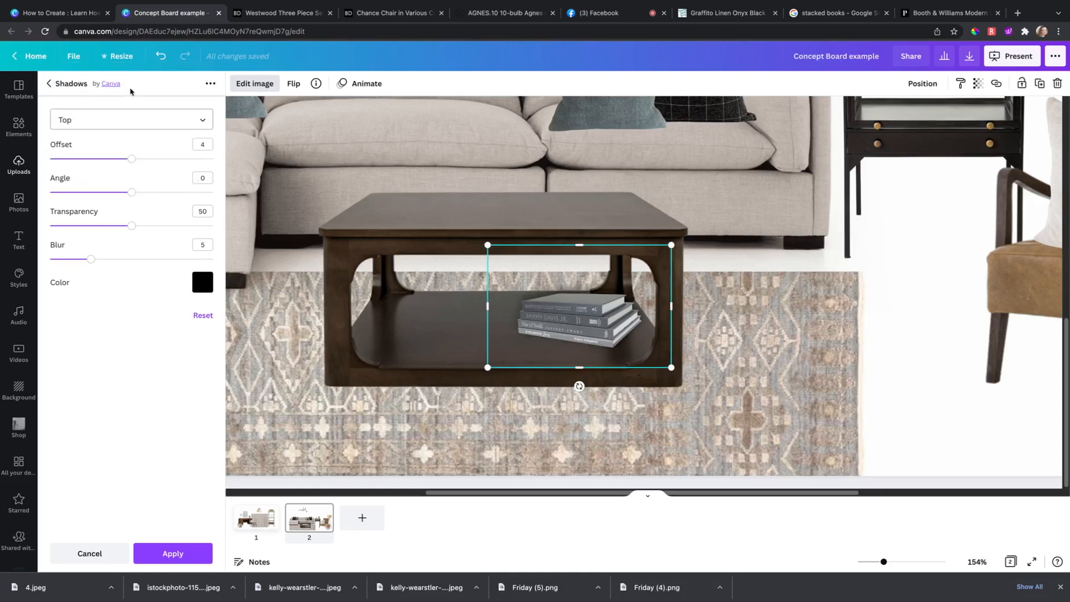
click(134, 120)
click(137, 146)
click(141, 128)
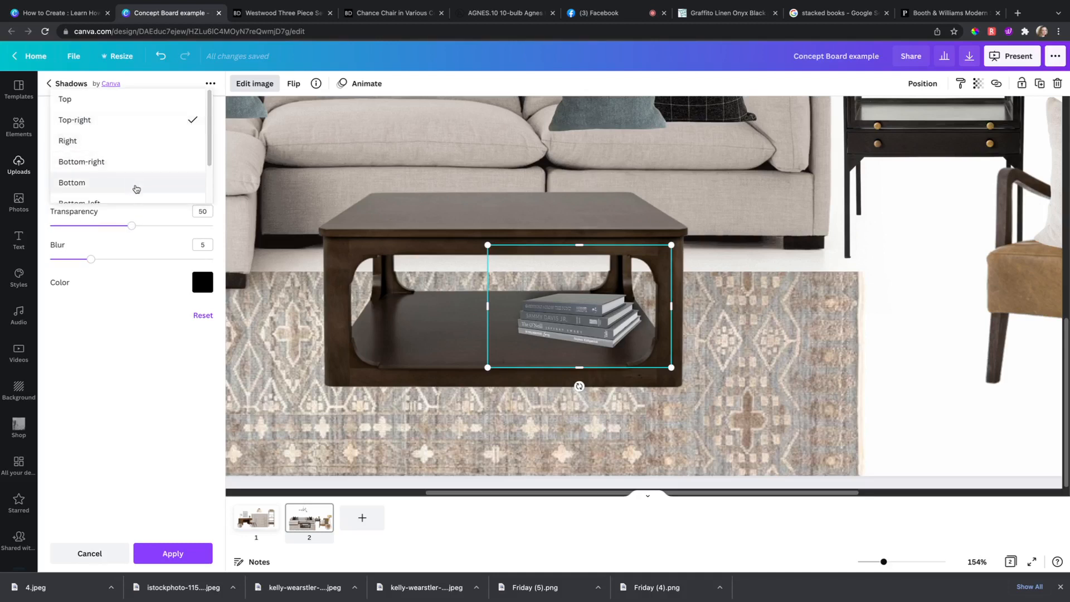
scroll(133, 185, down, 2)
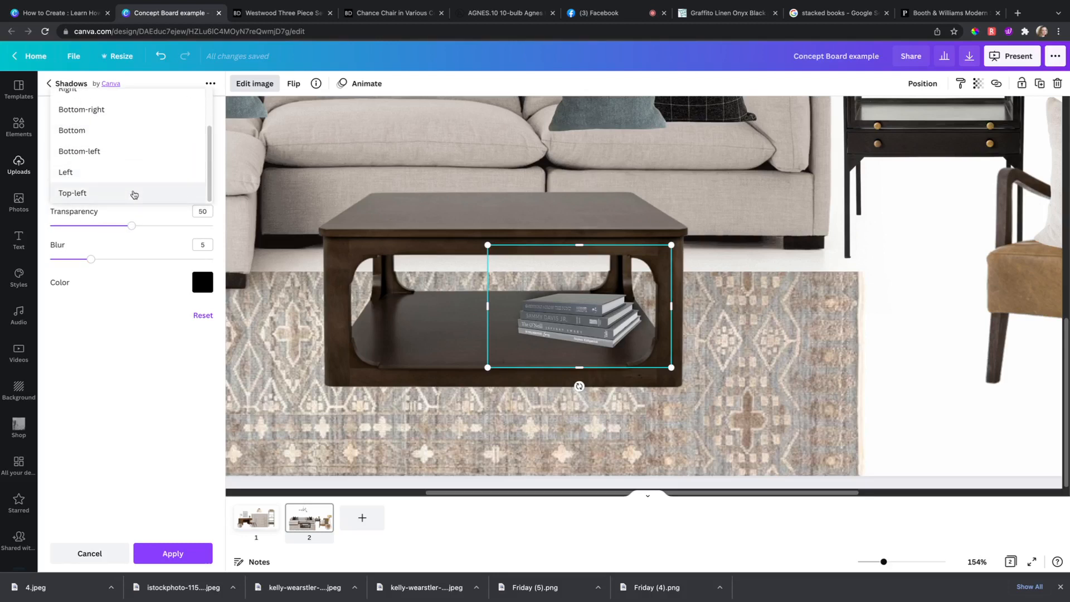
click(133, 192)
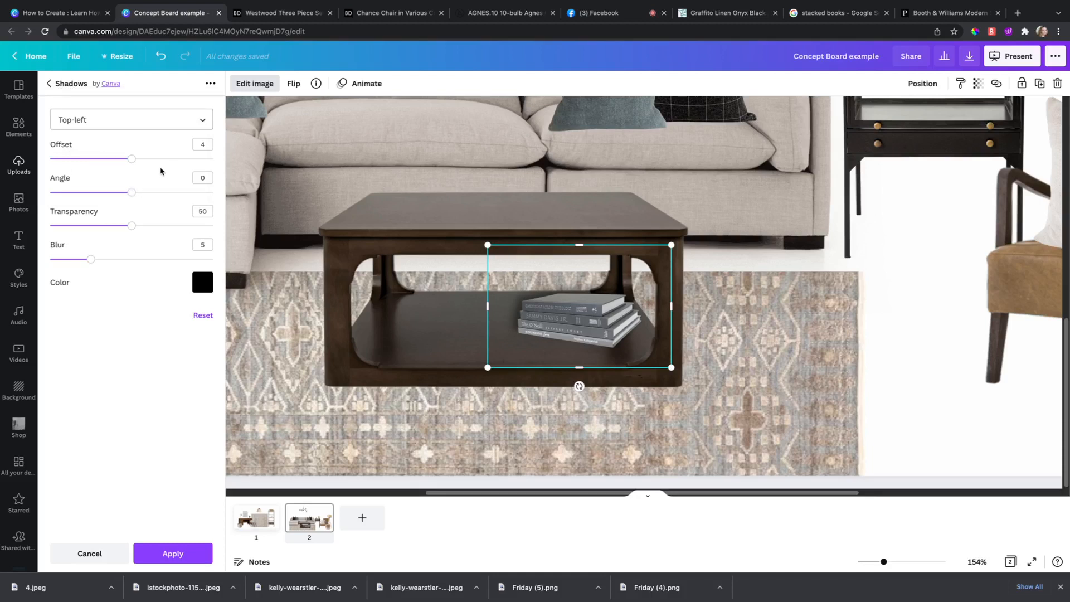
- Set the book stack's shadow direction to Bottom-left with offset 8, transparency 45 and blur 8
click(141, 125)
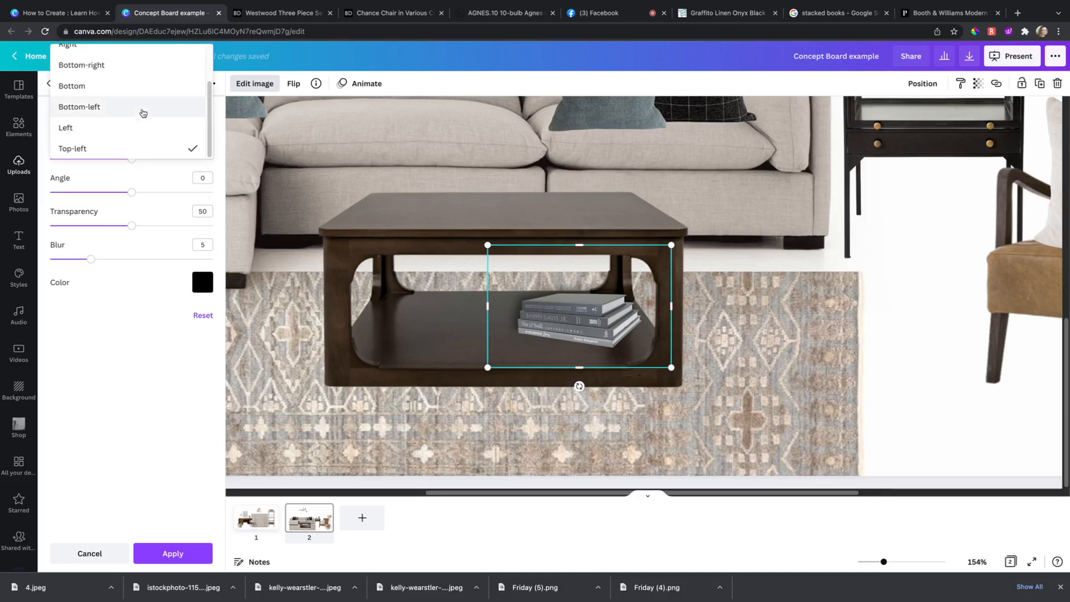
click(144, 111)
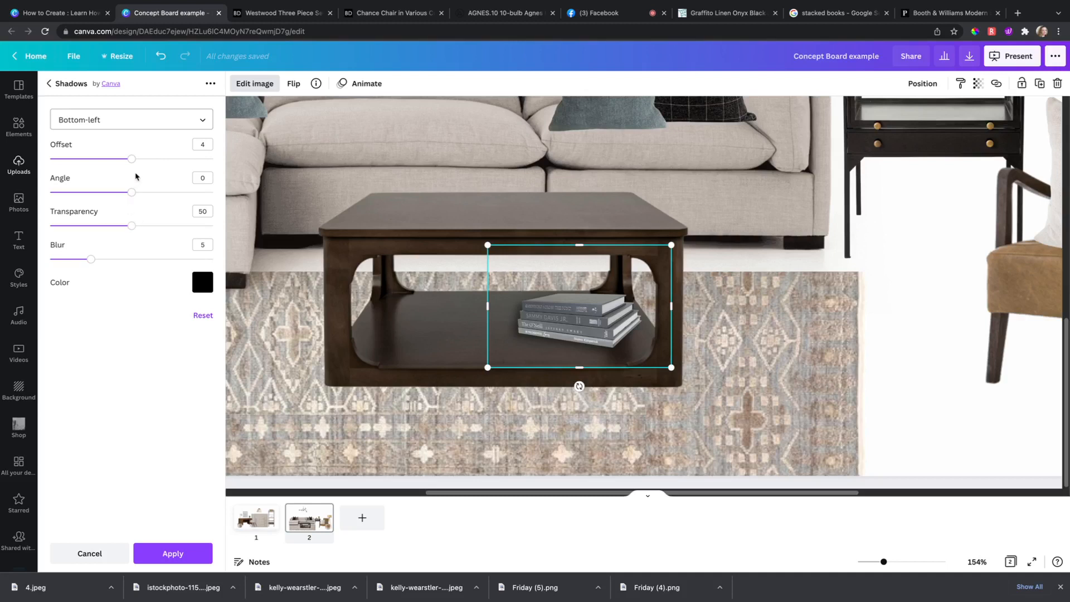
drag(132, 162, 235, 176)
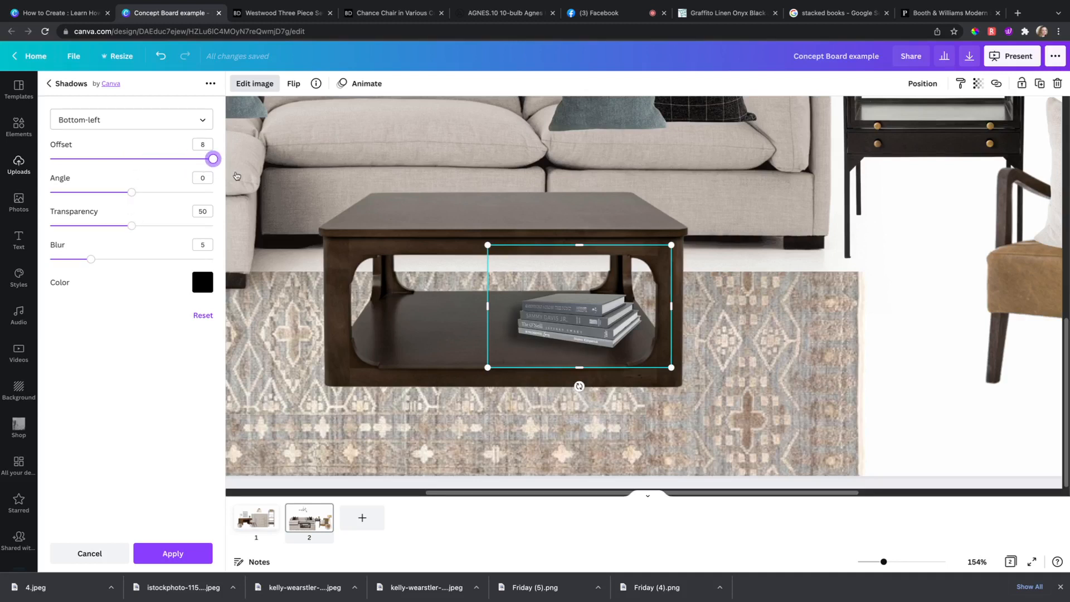
drag(130, 230, 120, 263)
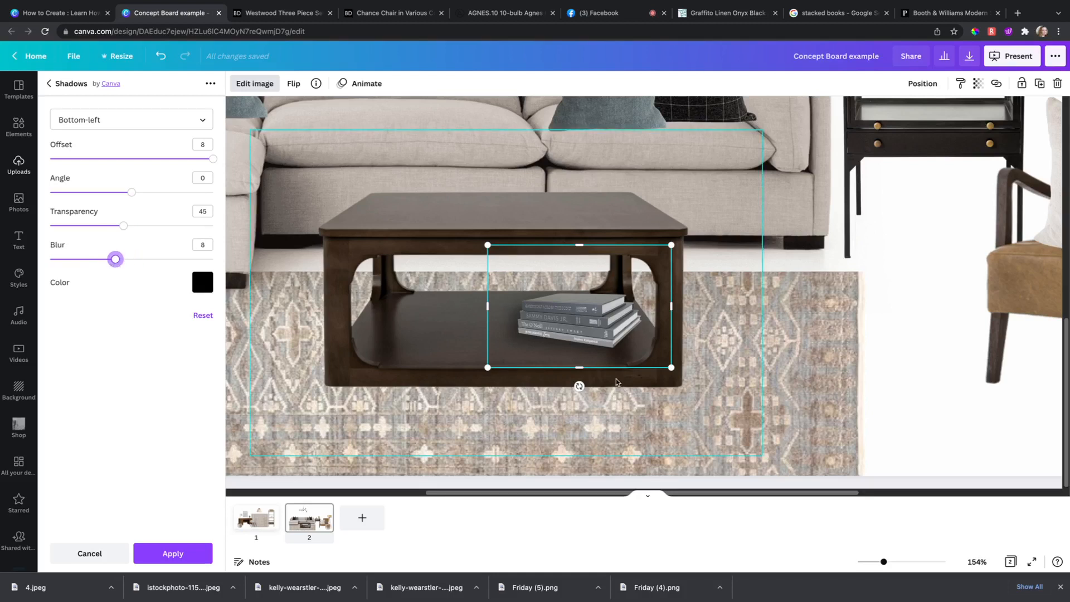
- Add a Drop shadow to the coffee table and open the shadow's settings
click(389, 370)
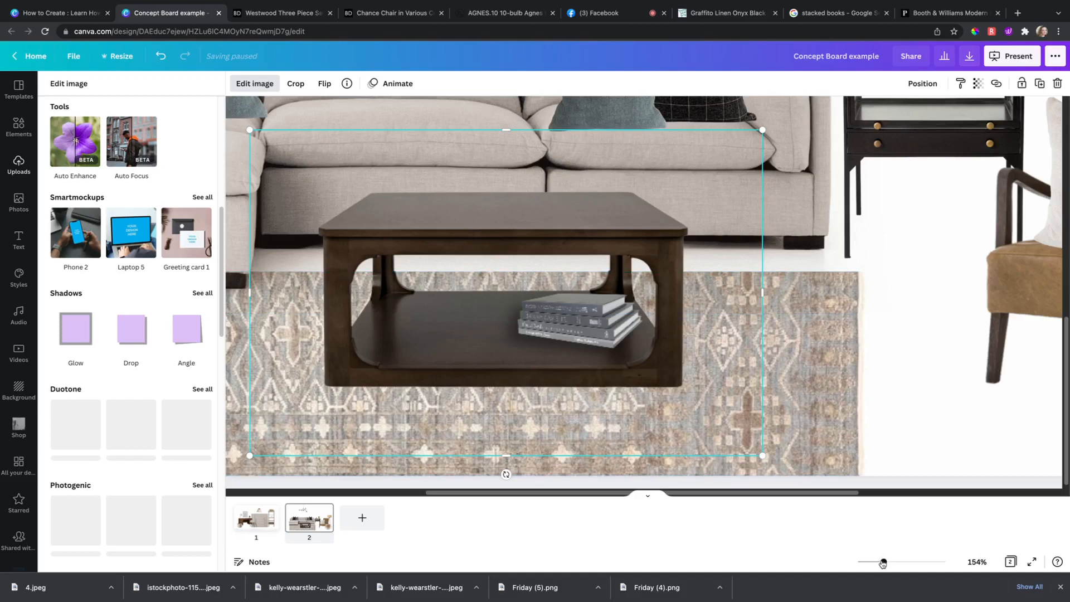
drag(882, 562, 870, 562)
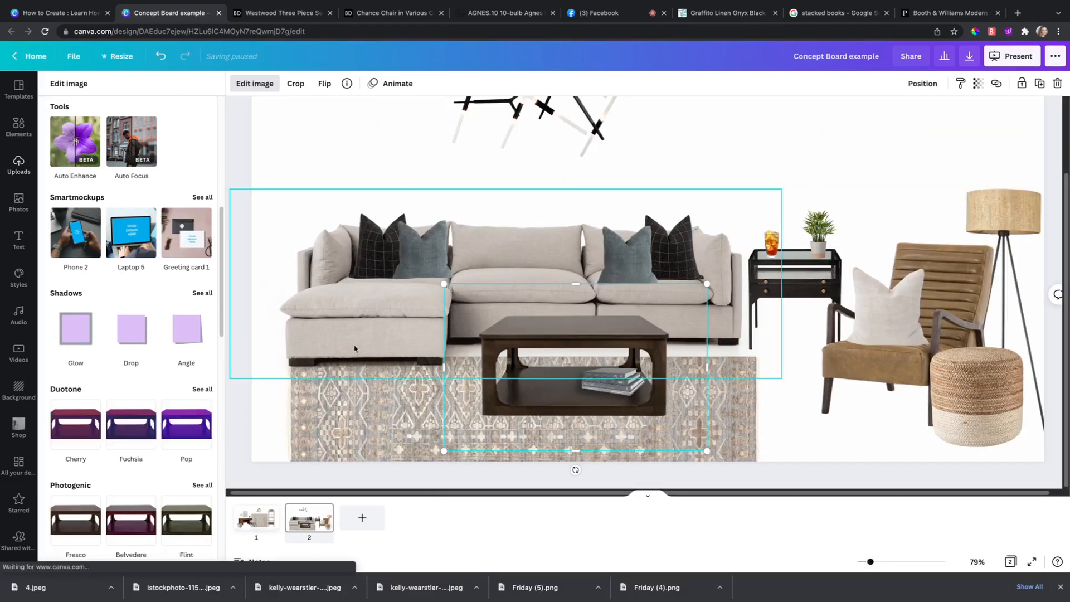
click(132, 334)
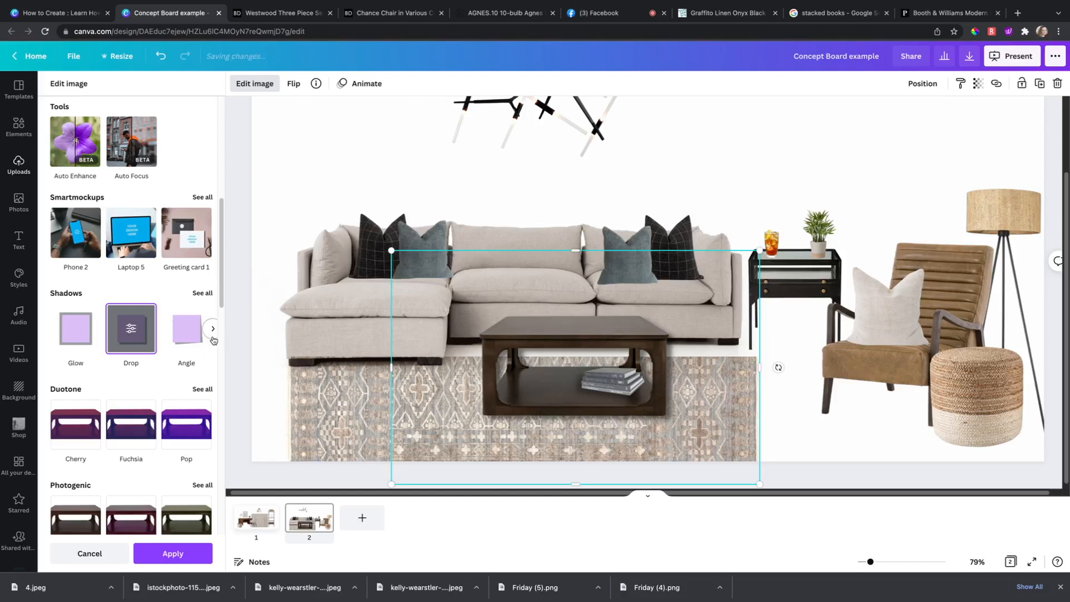
click(140, 335)
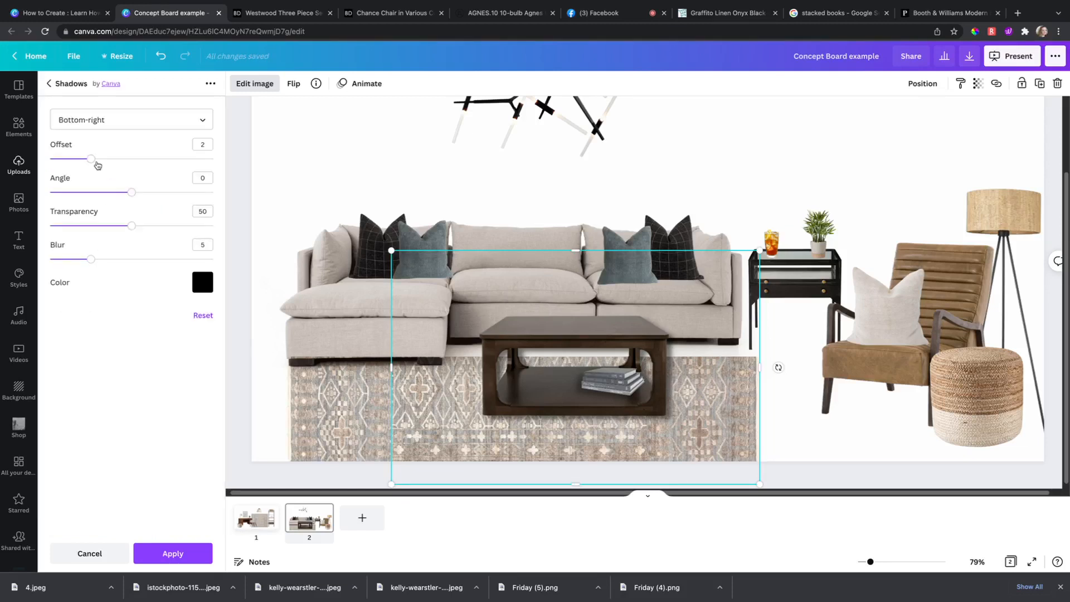
- Try the Right and Bottom-right directions for the coffee table's shadow, settling on Bottom-left
click(125, 127)
click(128, 118)
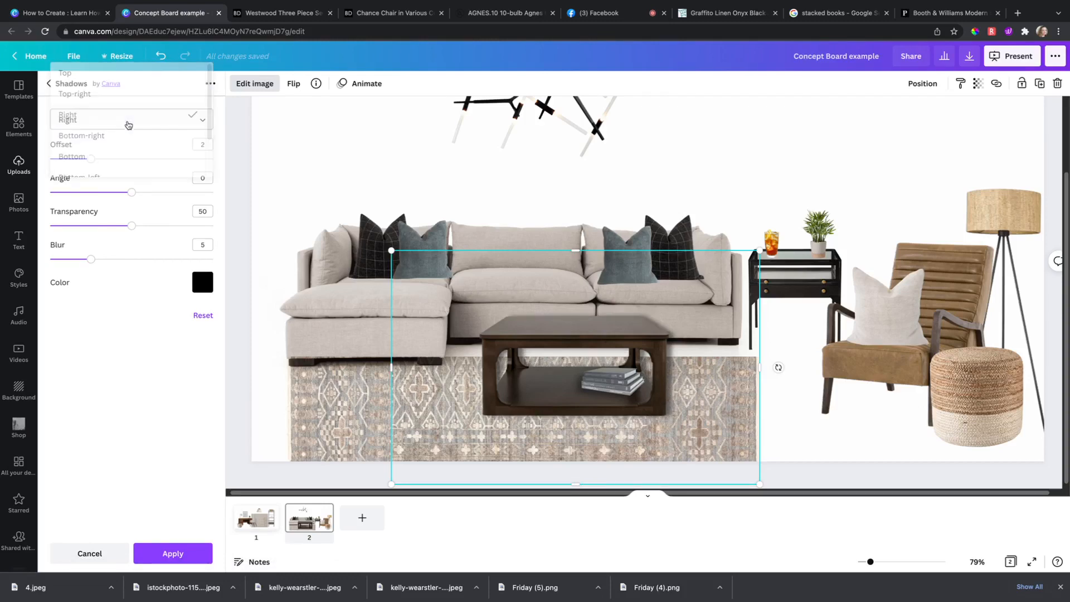
click(129, 118)
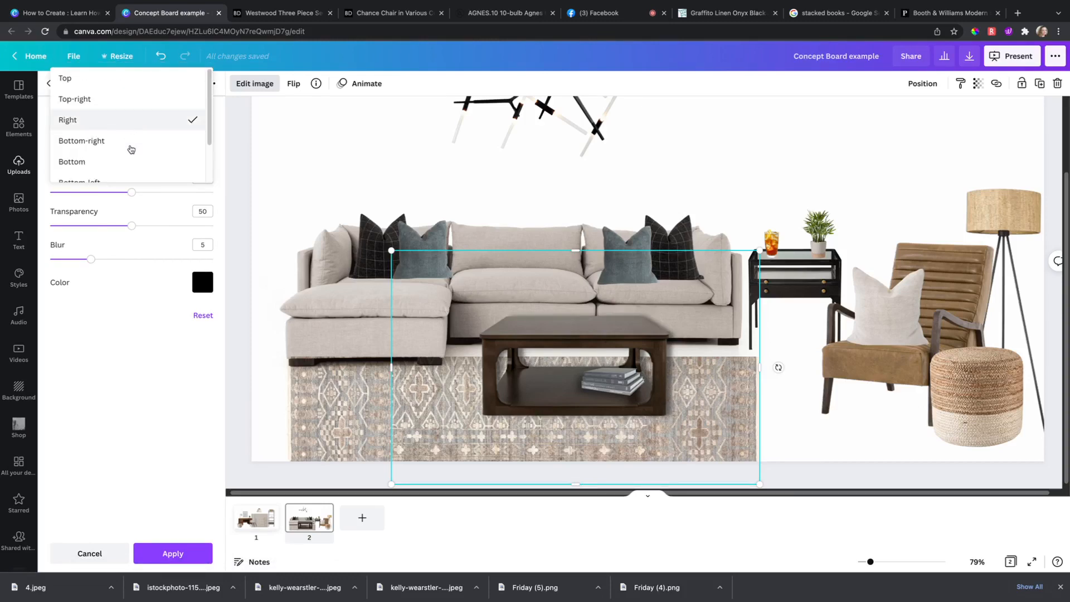
scroll(127, 161, down, 1)
click(124, 136)
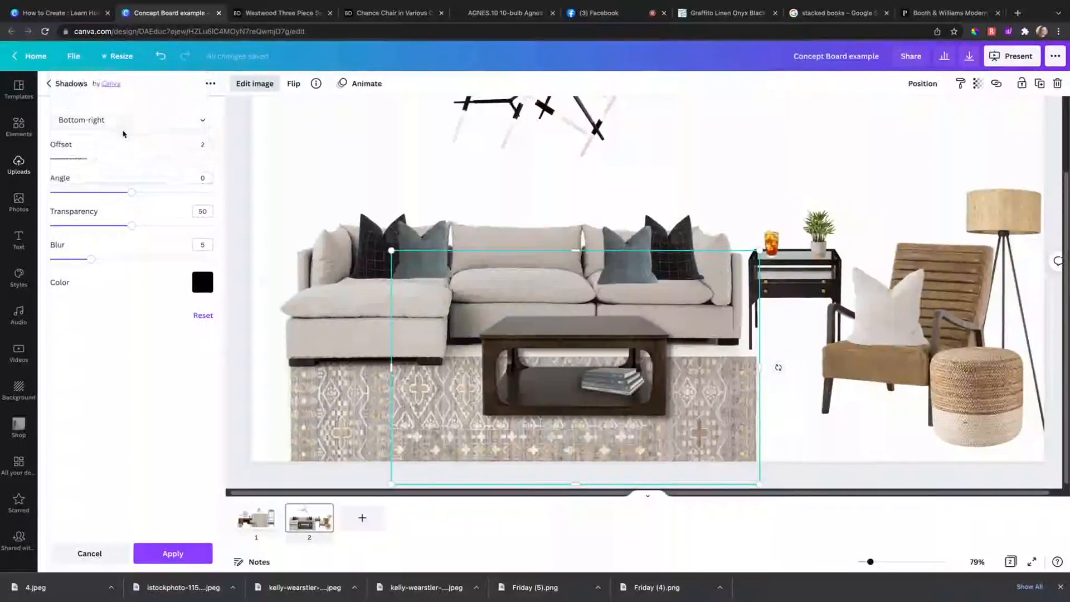
click(134, 126)
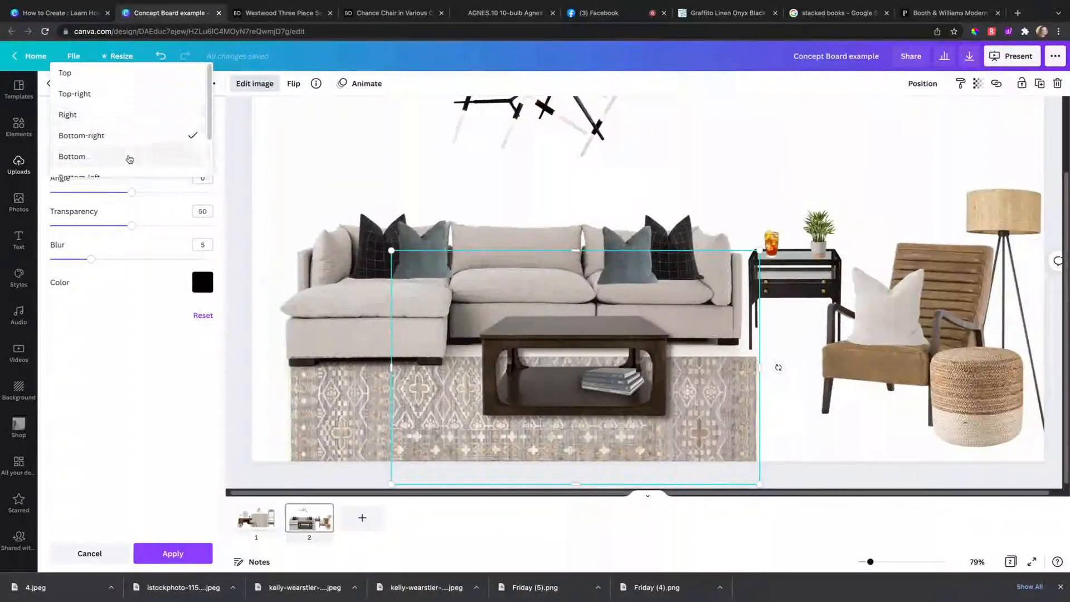
scroll(126, 145, down, 1)
click(127, 131)
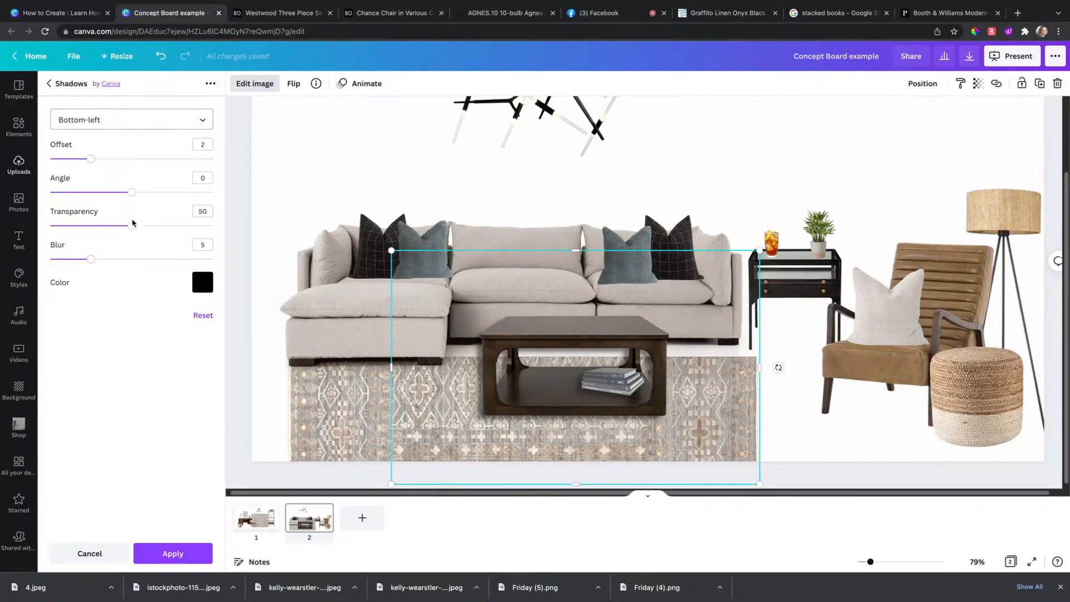
- Set the coffee table shadow's transparency to 42 and blur to 8, and apply the shadow
mouse_move(131, 228)
mouse_down()
mouse_move(145, 227)
mouse_move(118, 229)
mouse_up()
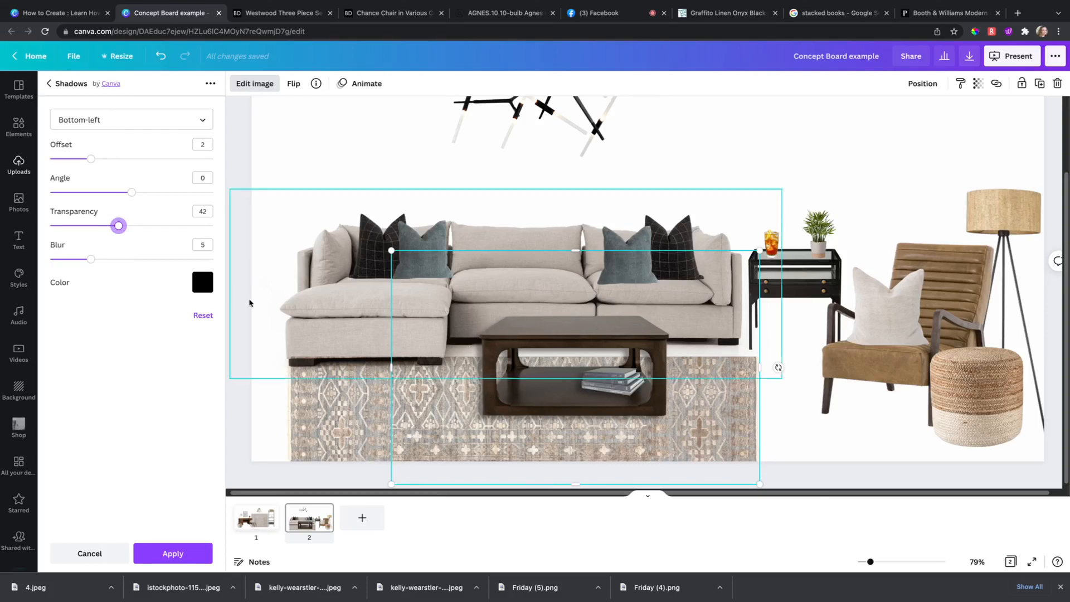
drag(91, 259, 116, 261)
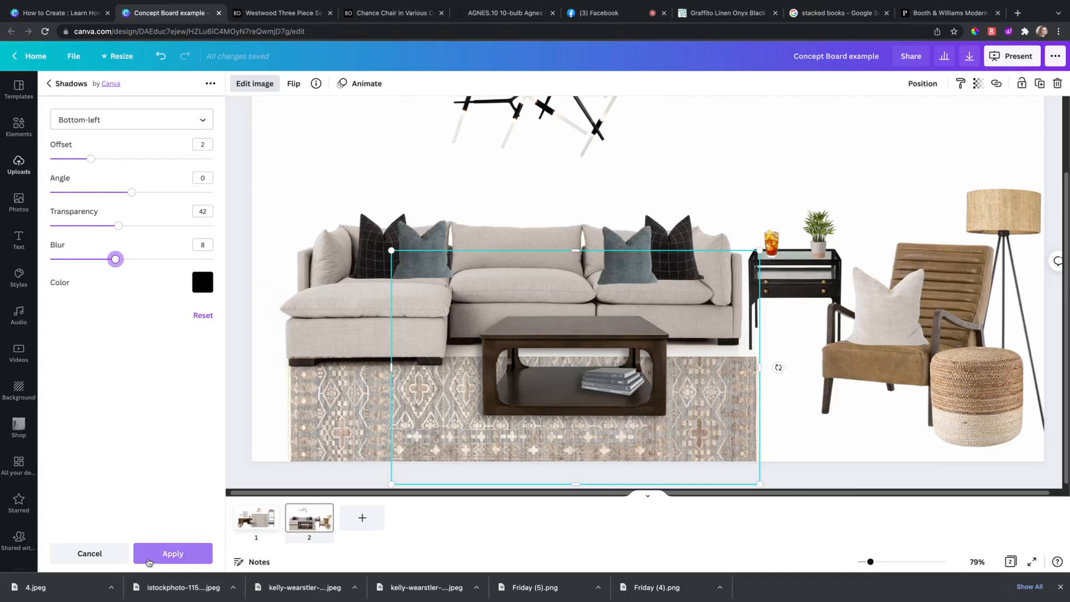
click(173, 554)
- Add a Drop shadow to the black side table and set its direction to Bottom-left
click(771, 310)
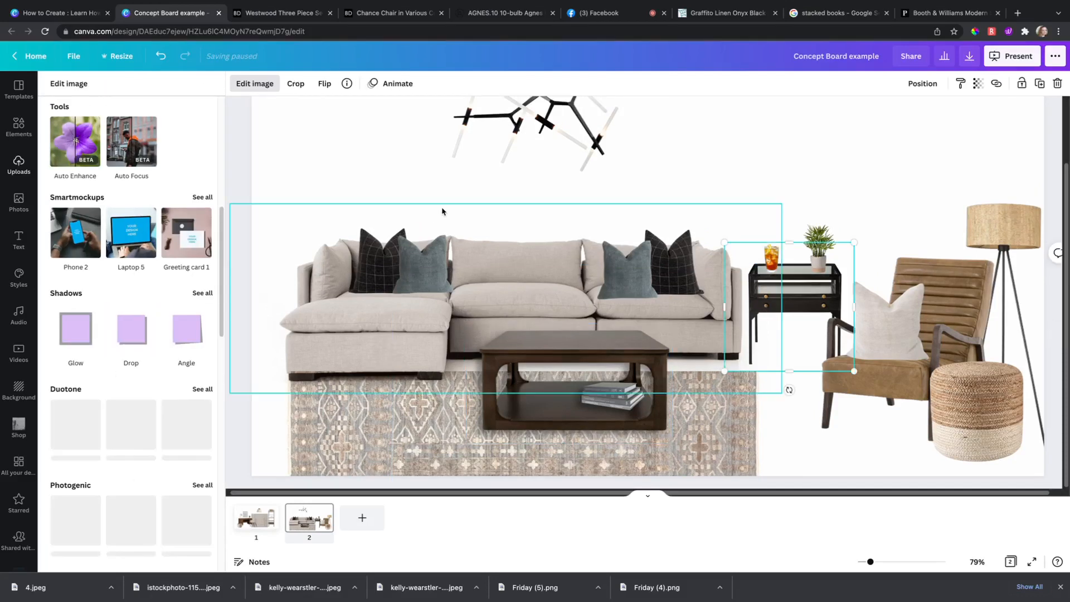
click(131, 335)
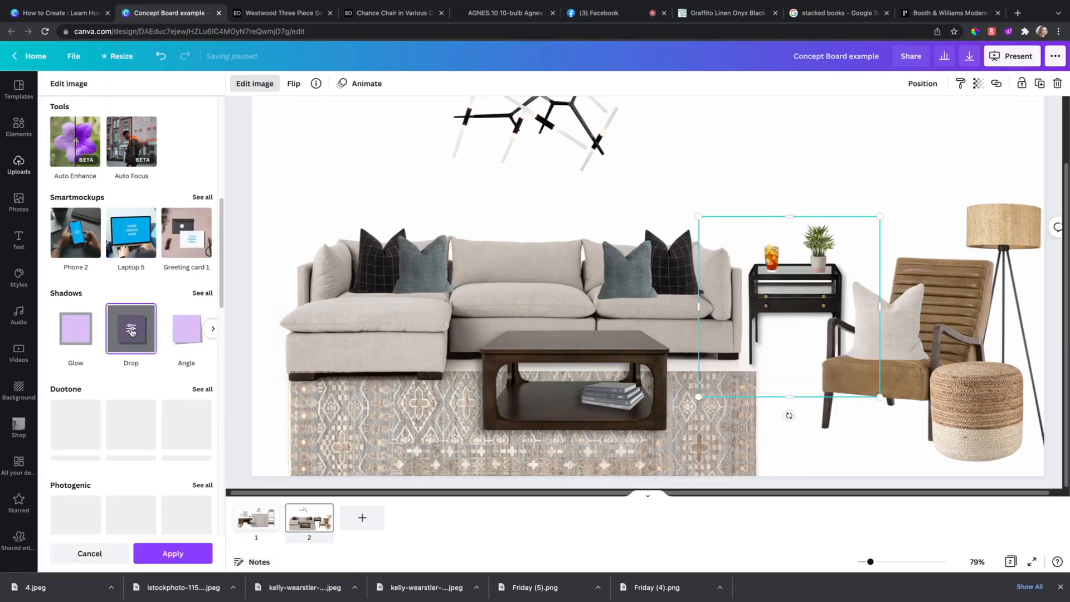
click(132, 333)
click(92, 119)
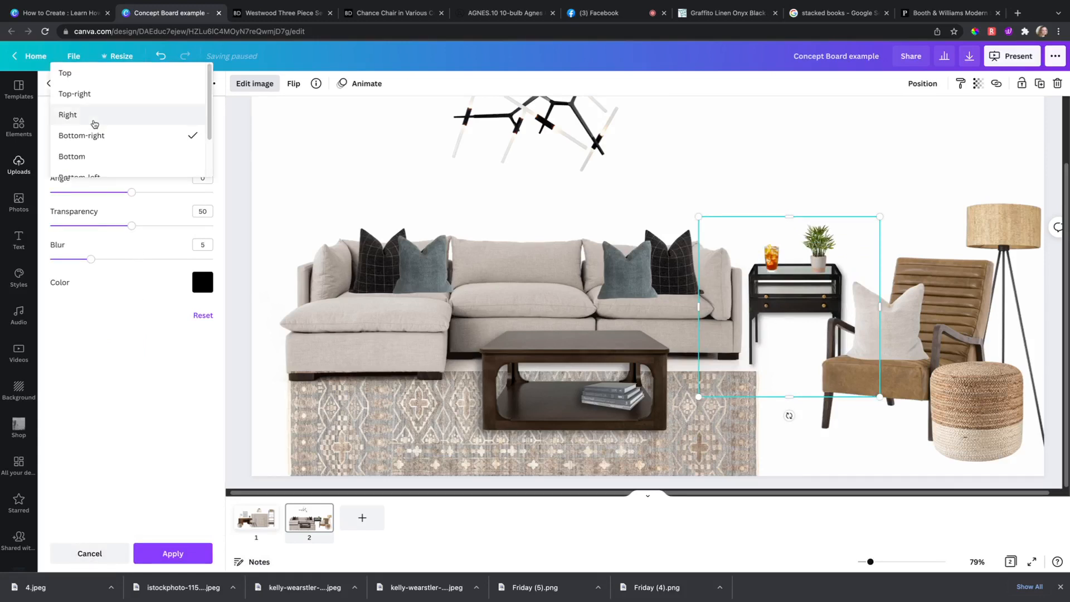
scroll(95, 164, down, 2)
click(96, 151)
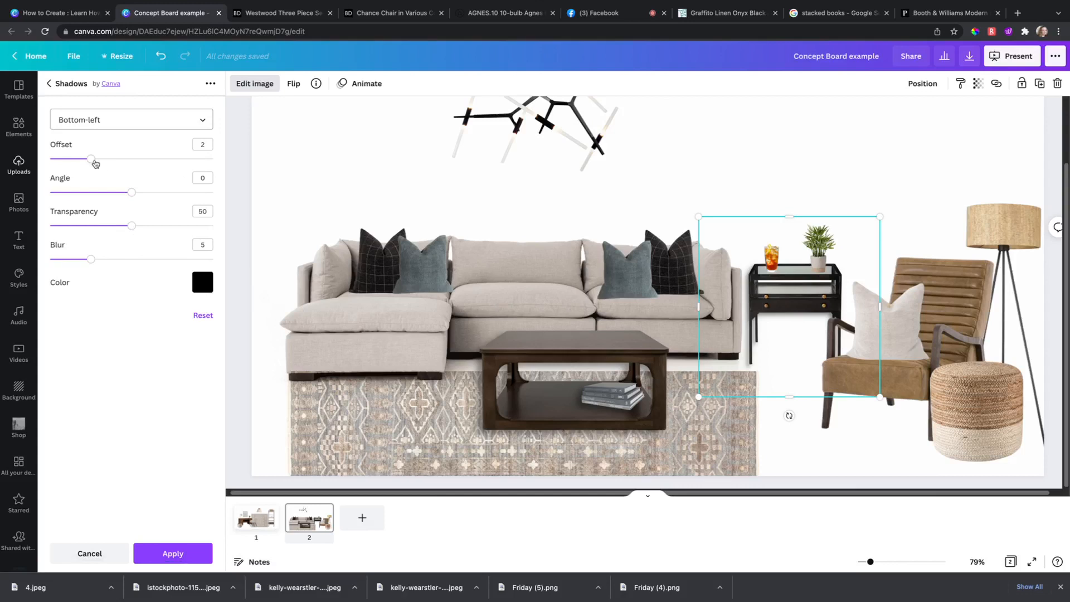
- Keep the side table shadow's offset at 2 and set its transparency to 42 and blur to 11
mouse_move(91, 159)
mouse_down()
mouse_move(111, 160)
mouse_move(97, 163)
mouse_up()
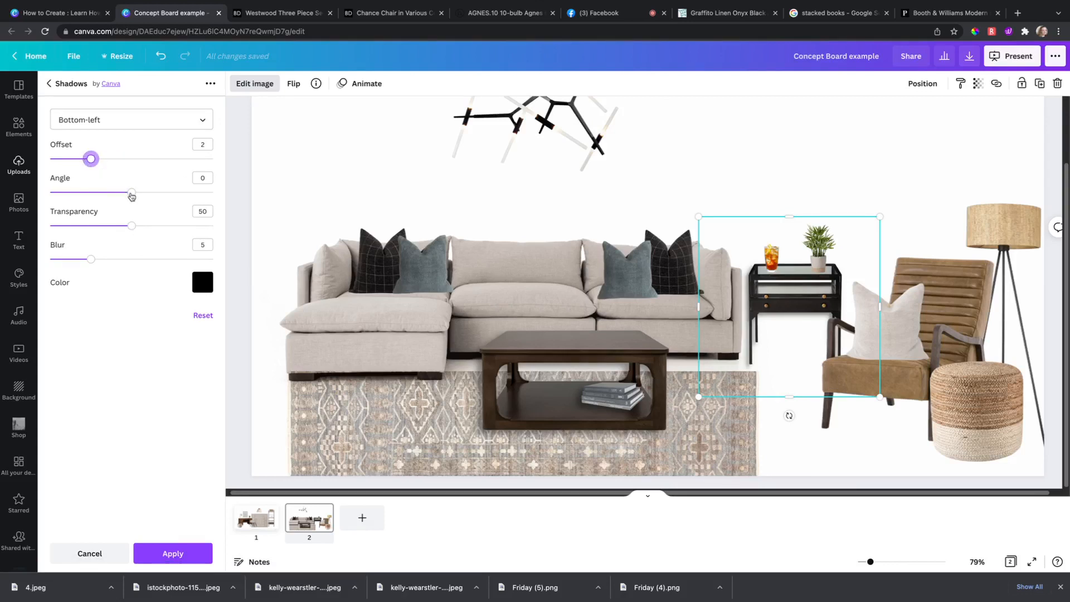
mouse_move(133, 227)
mouse_down()
mouse_move(163, 225)
mouse_move(104, 225)
mouse_move(118, 225)
mouse_up()
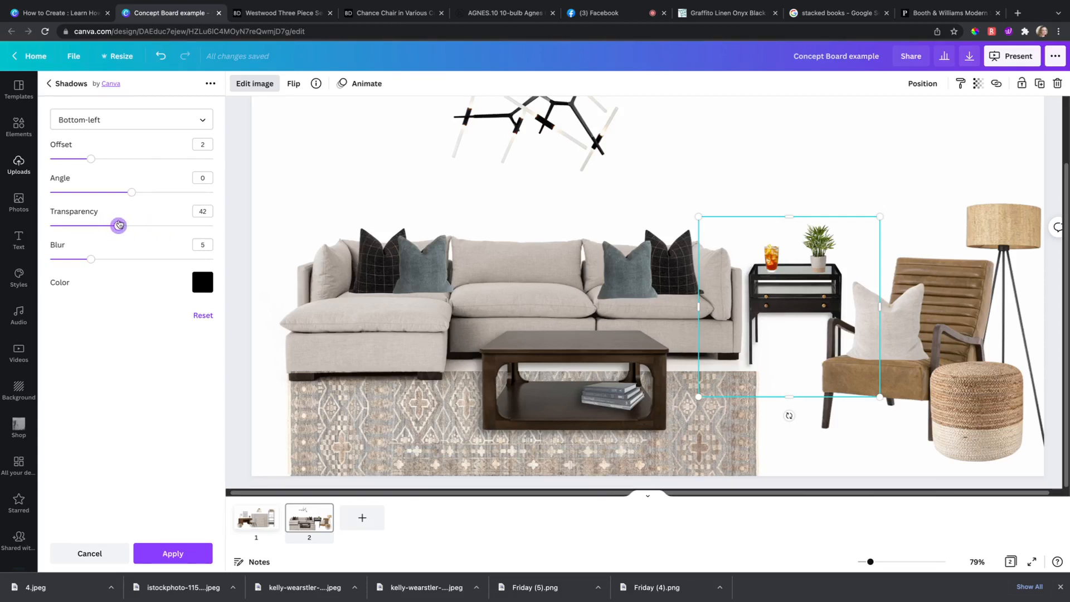
drag(89, 265, 137, 265)
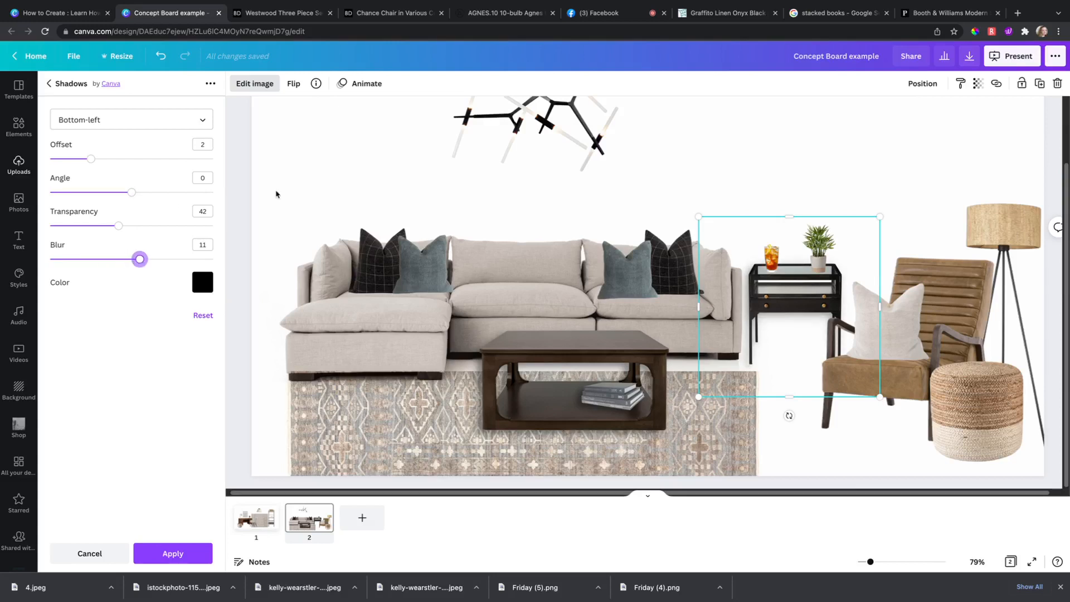
- Add a Drop shadow to the woven pouf and set its direction to Bottom-left
click(972, 410)
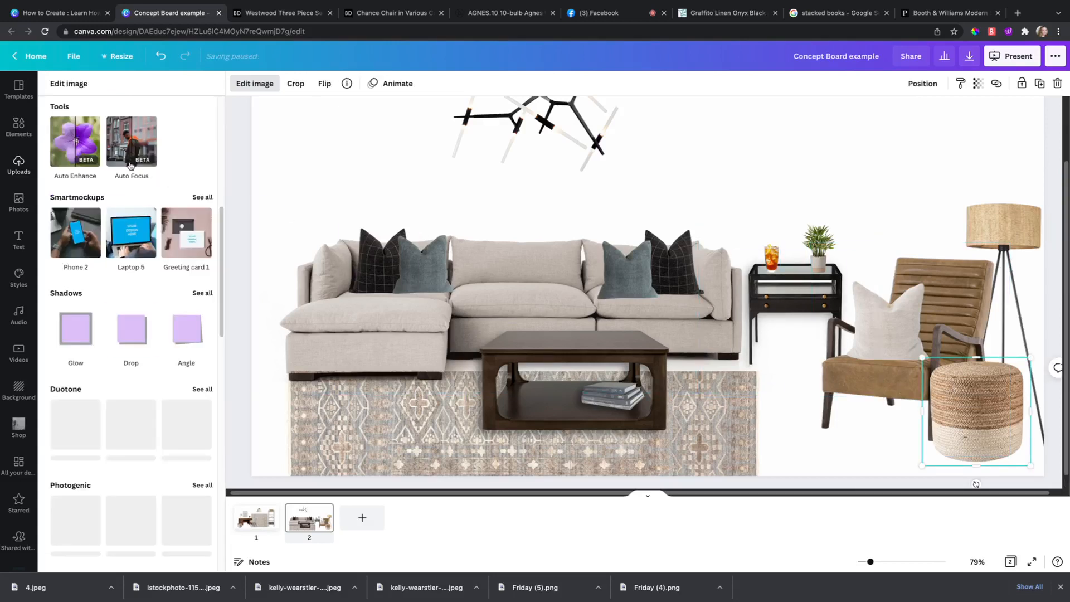
click(133, 329)
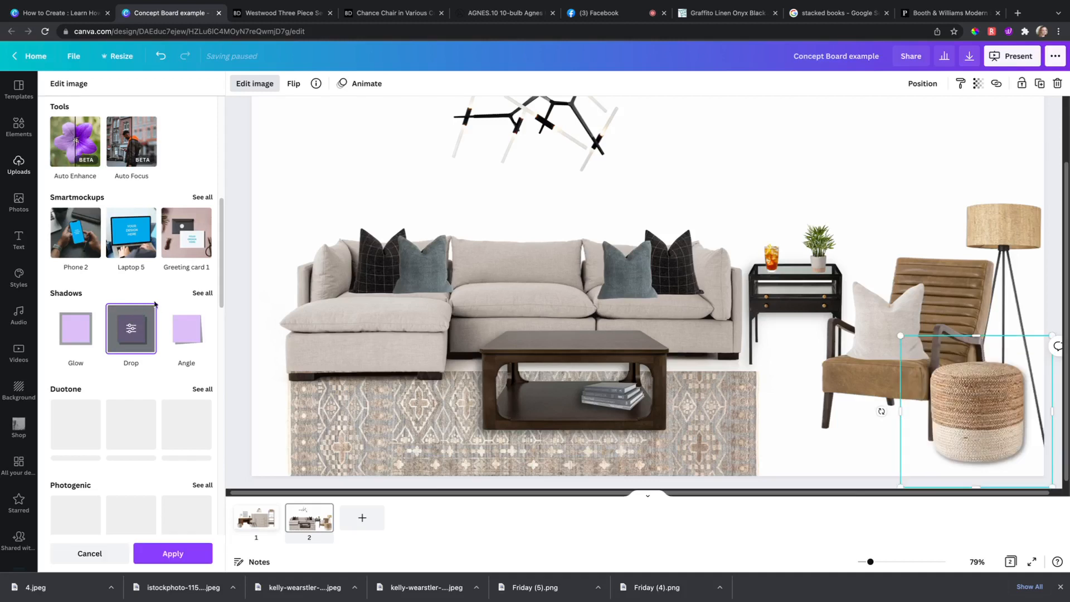
click(141, 324)
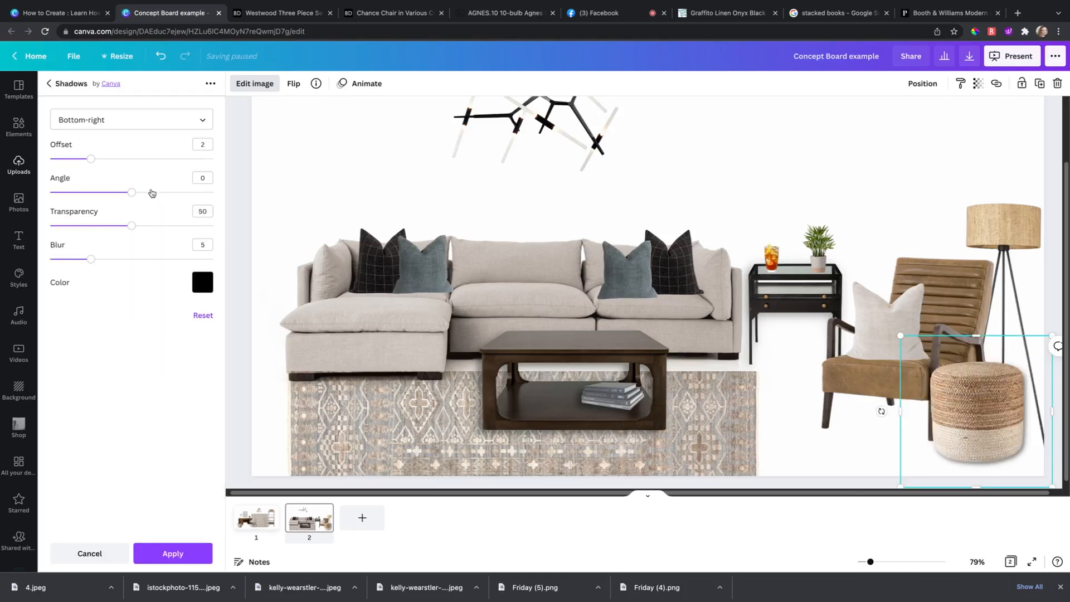
click(131, 119)
scroll(111, 161, down, 1)
click(110, 167)
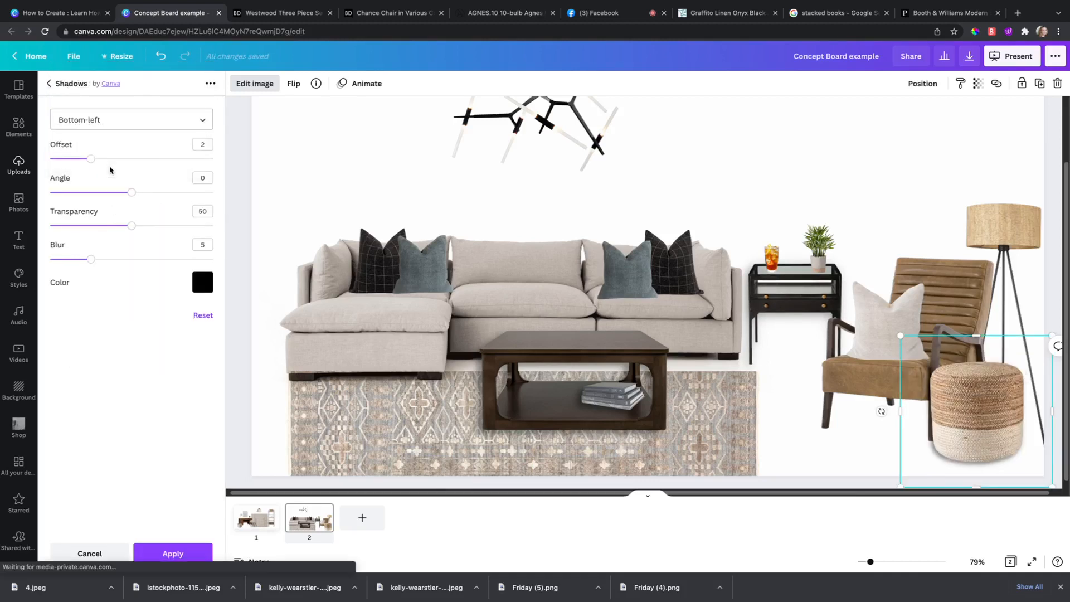
- Try an offset of 4 for the pouf's shadow, settle on 2, and set its transparency to 23
drag(91, 159, 137, 165)
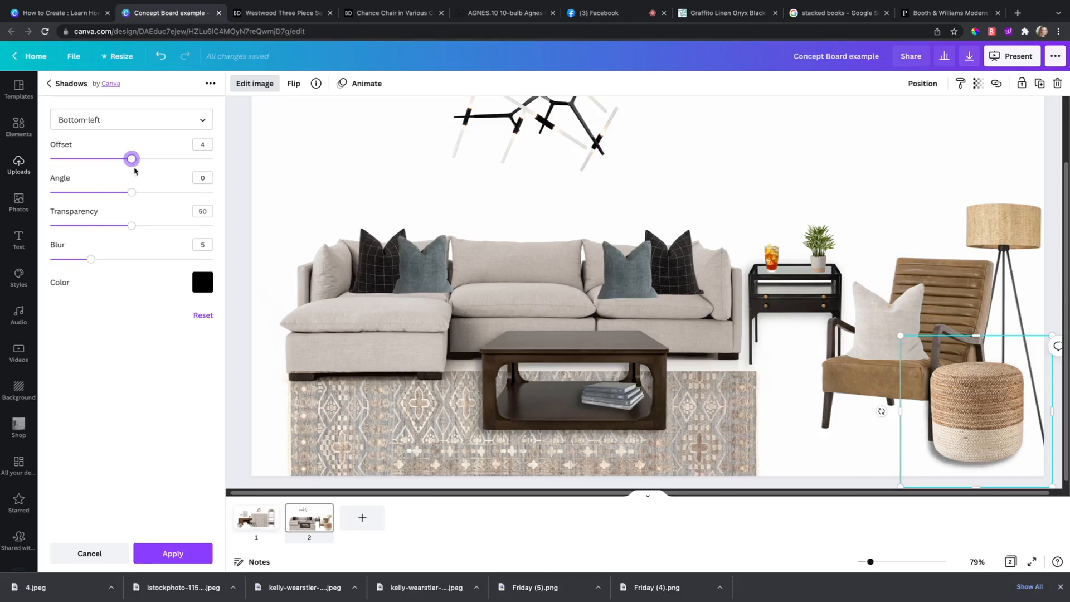
drag(132, 230, 87, 226)
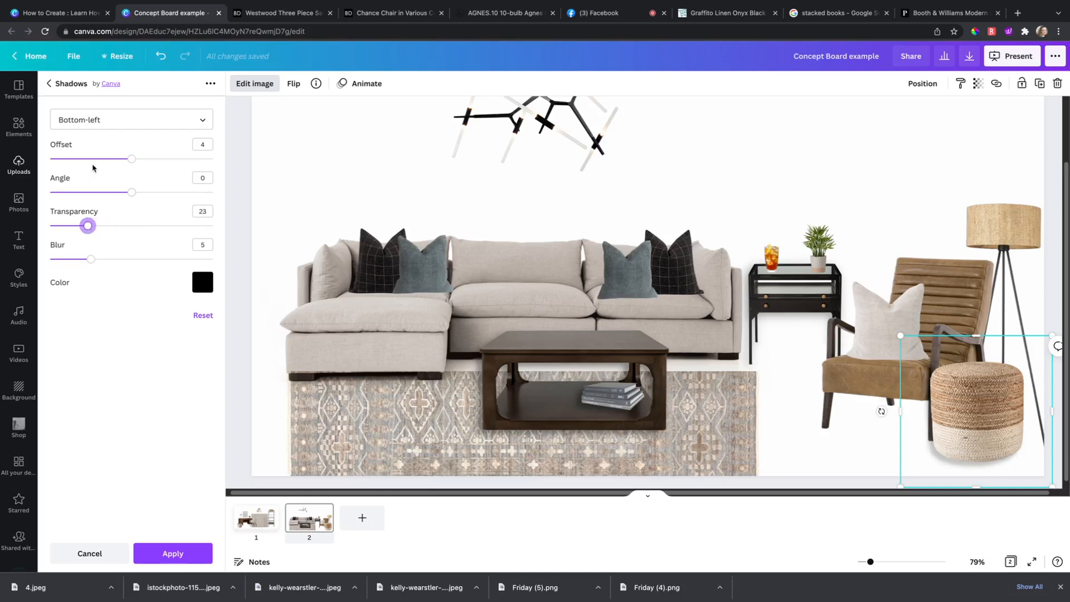
drag(132, 160, 98, 173)
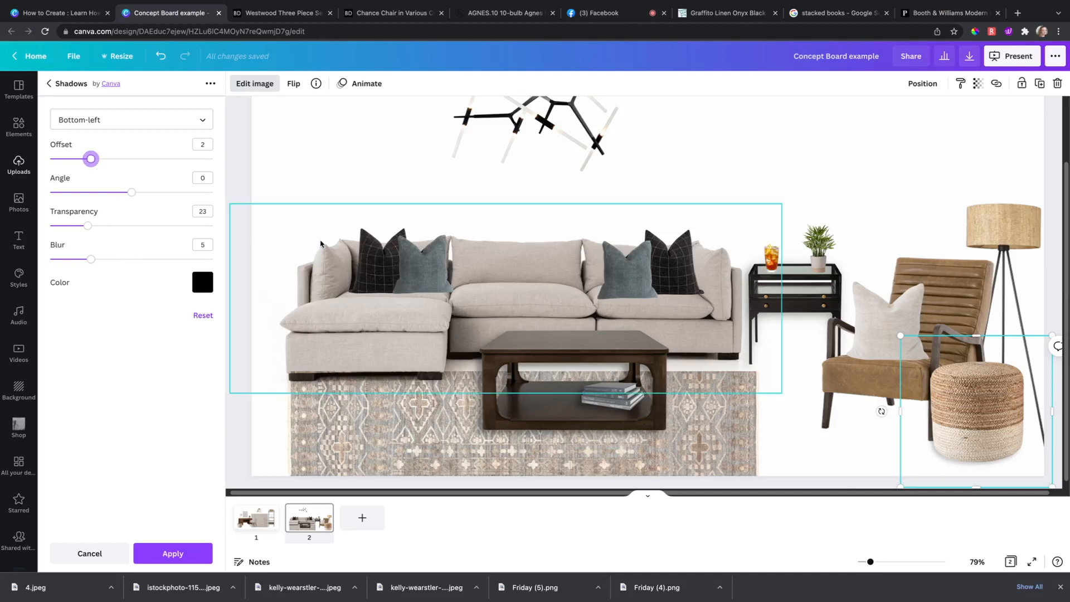
- Add a Drop shadow to the cream pillow on the armchair, lower its transparency value, and apply it
click(849, 317)
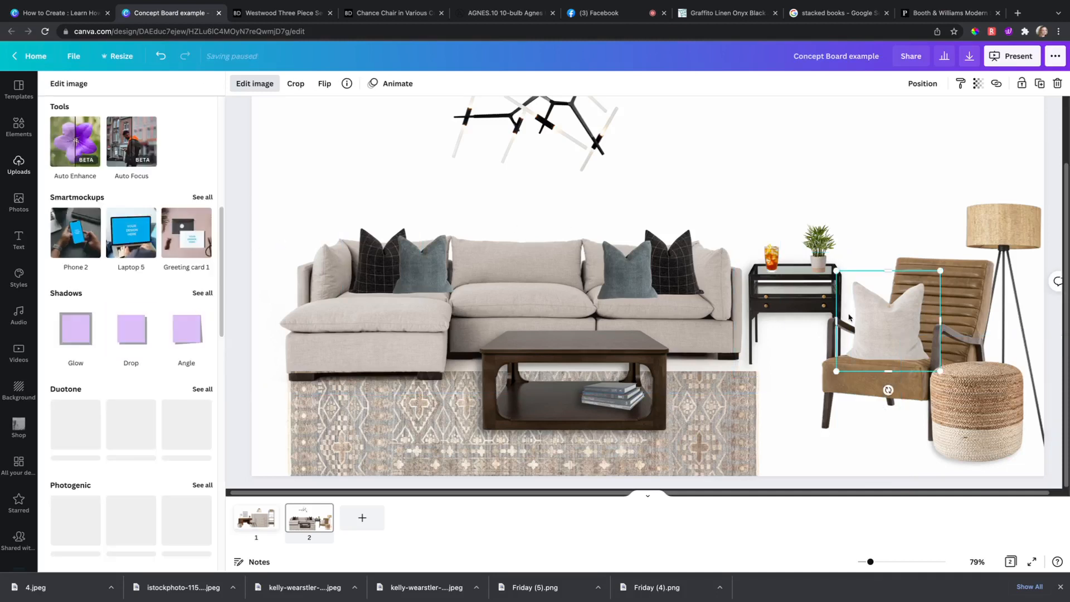
click(141, 335)
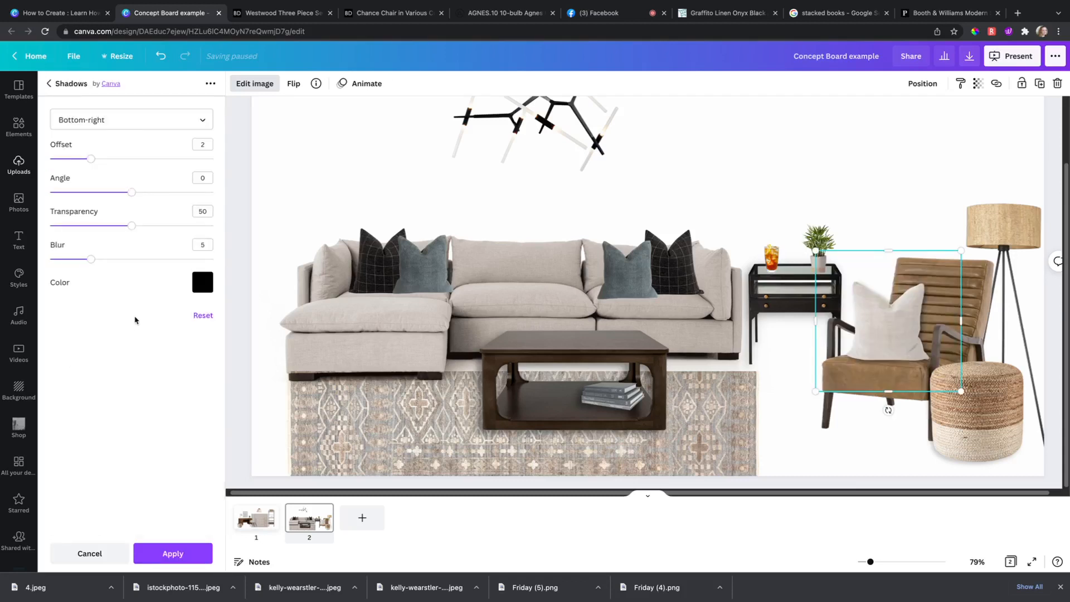
mouse_move(126, 230)
mouse_down()
mouse_move(141, 224)
mouse_move(91, 226)
mouse_move(112, 226)
mouse_up()
click(172, 553)
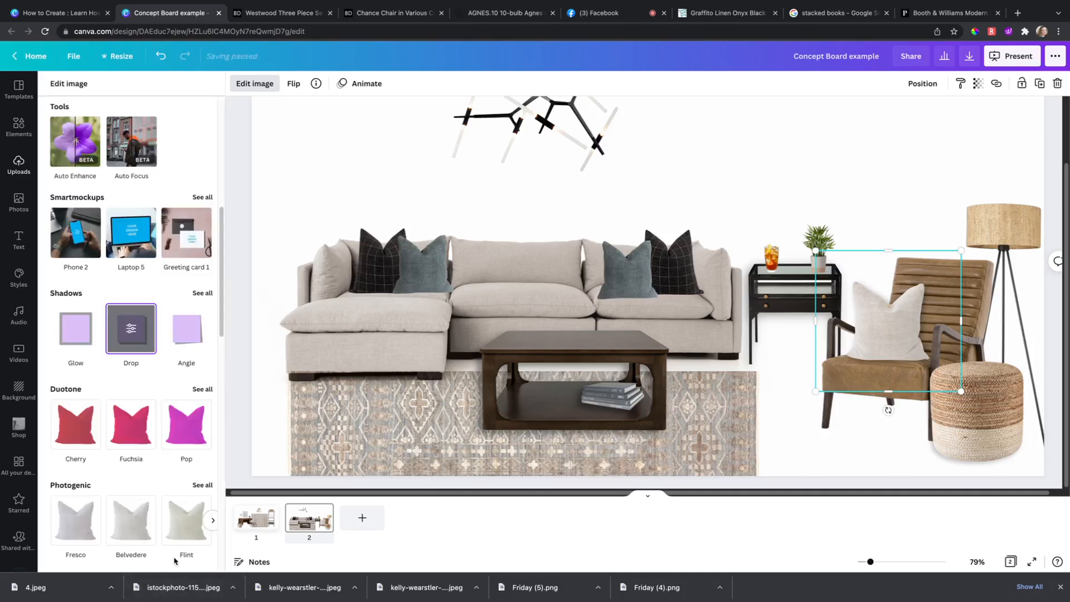
- Add a Drop shadow to each of the two blue pillows on the sofa
click(415, 295)
click(131, 328)
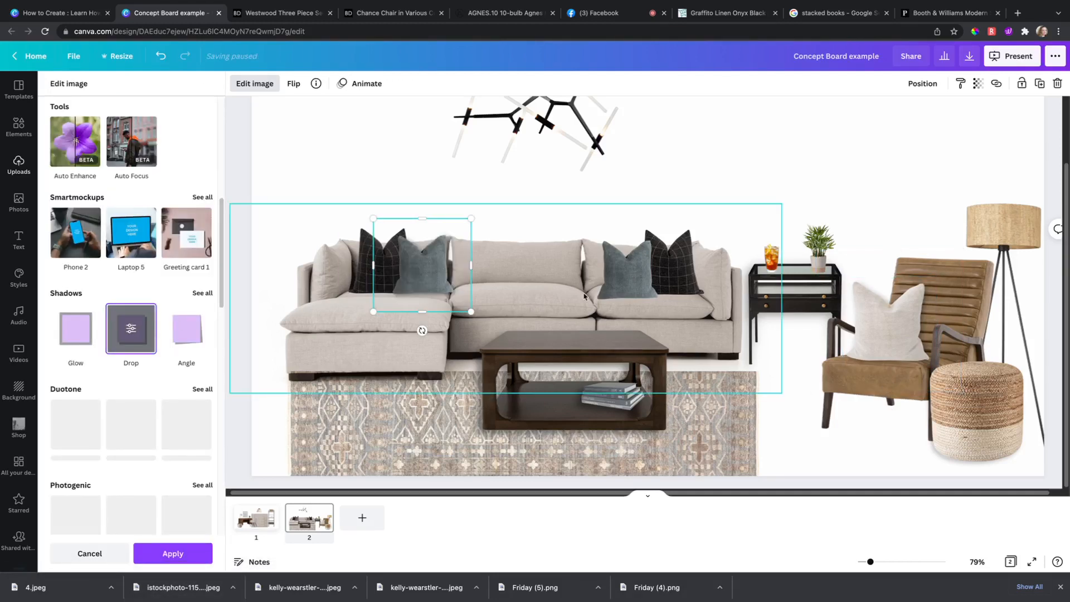
click(631, 281)
click(131, 333)
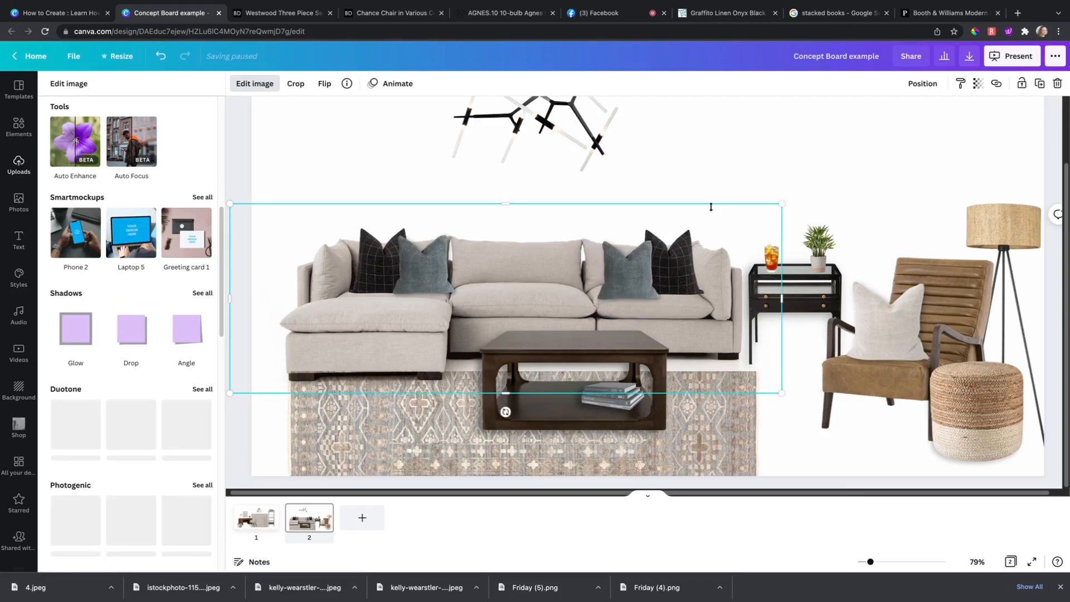
click(708, 195)
click(632, 261)
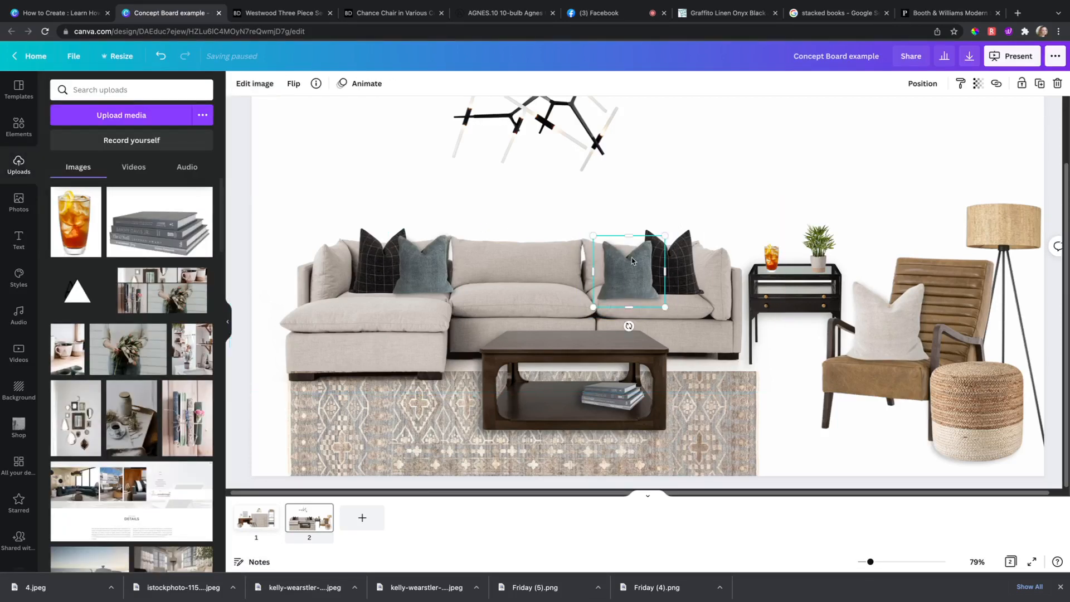
click(639, 192)
click(746, 191)
- Add a Glow shadow to the chandelier above the sofa
scroll(745, 192, up, 3)
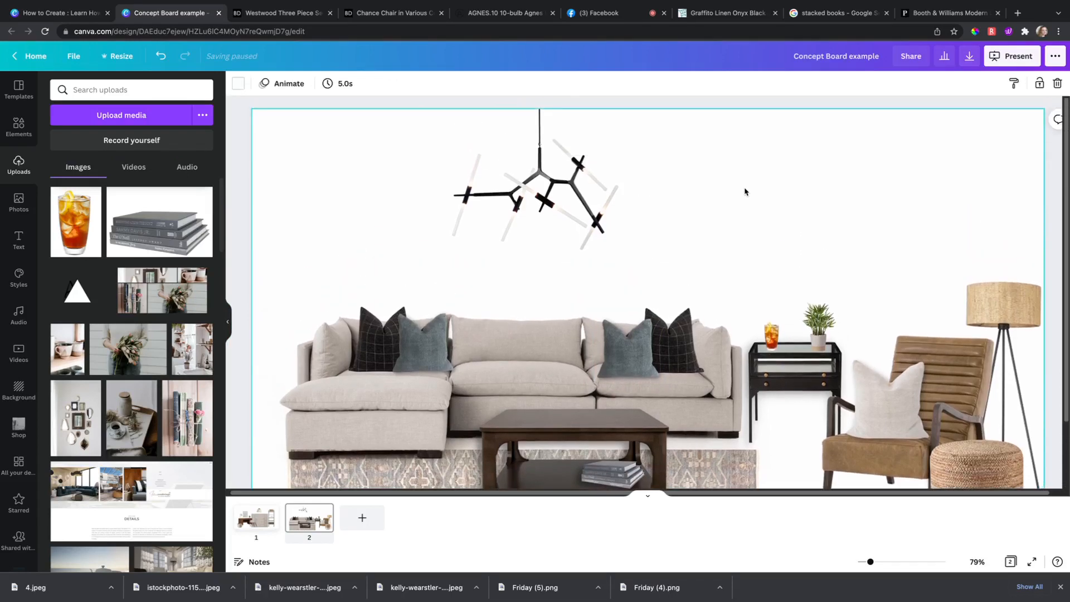
click(579, 204)
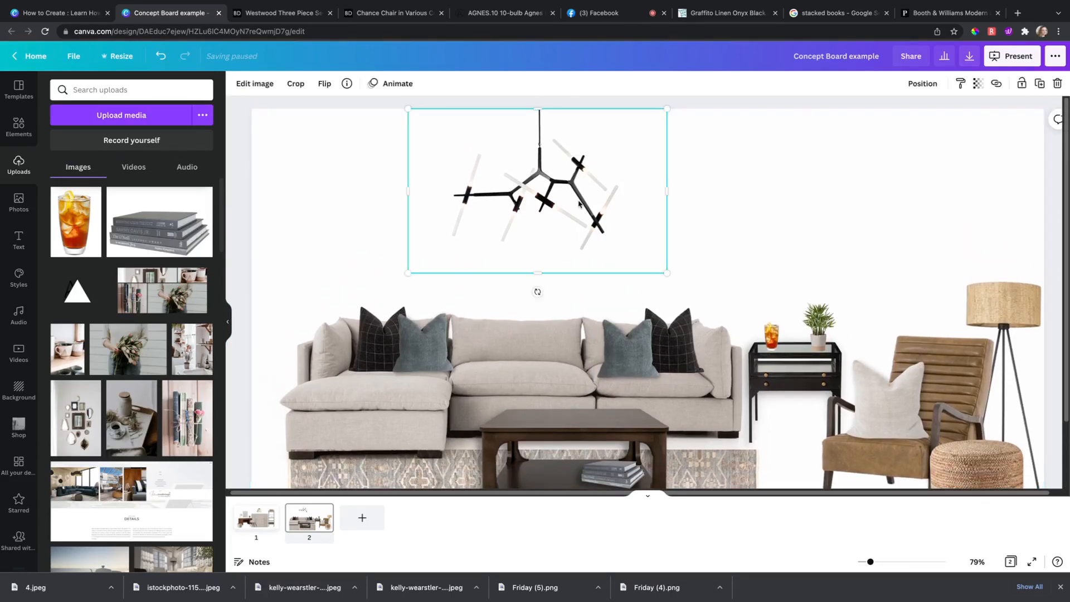
click(267, 87)
click(75, 184)
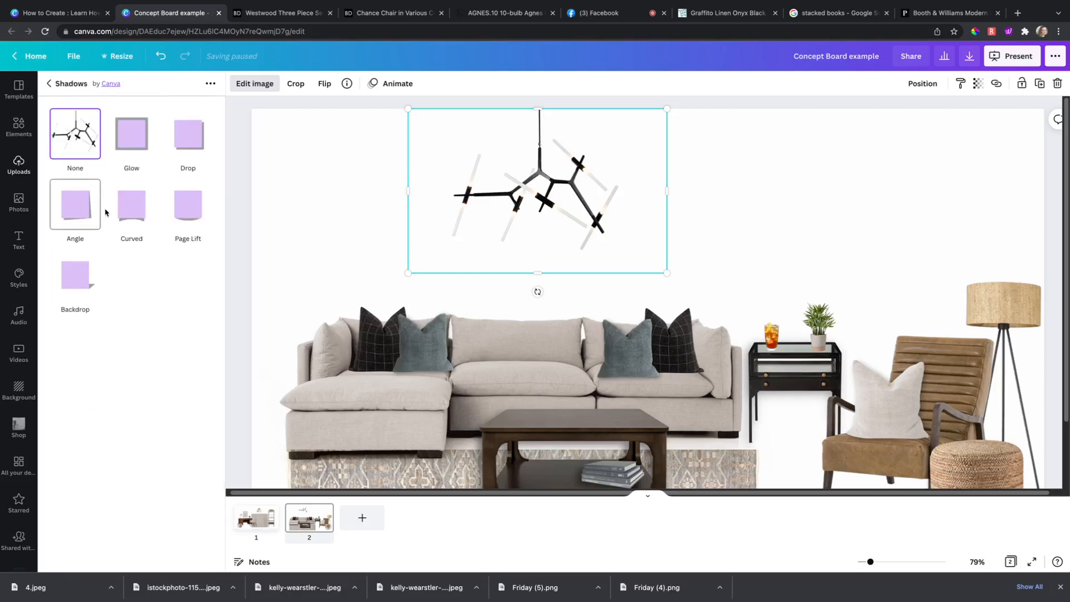
click(143, 140)
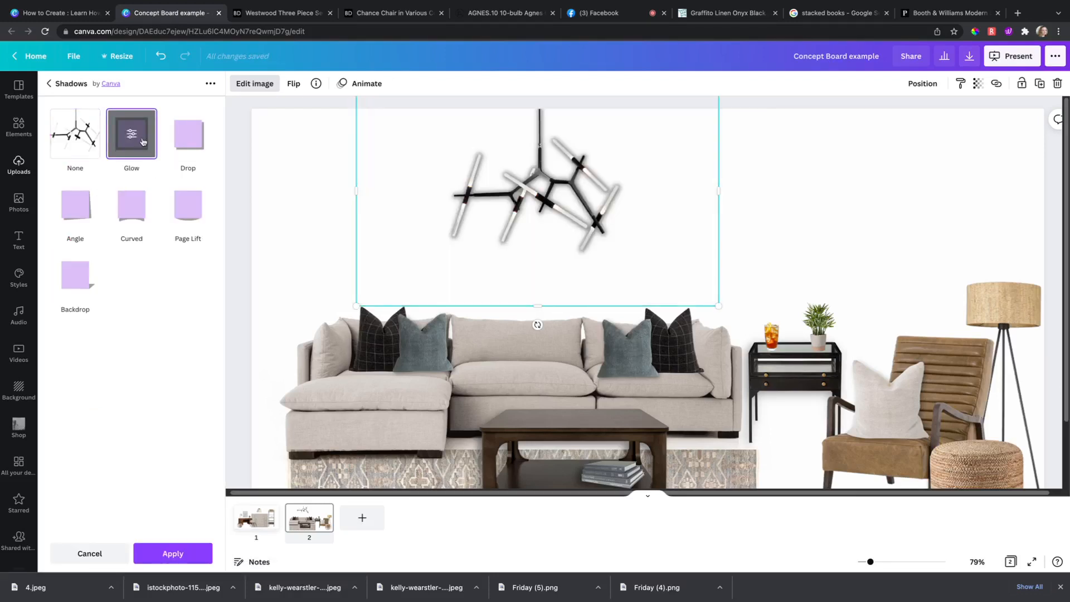
- Set the chandelier glow's size to 1, transparency to 25 and blur to 6
click(142, 141)
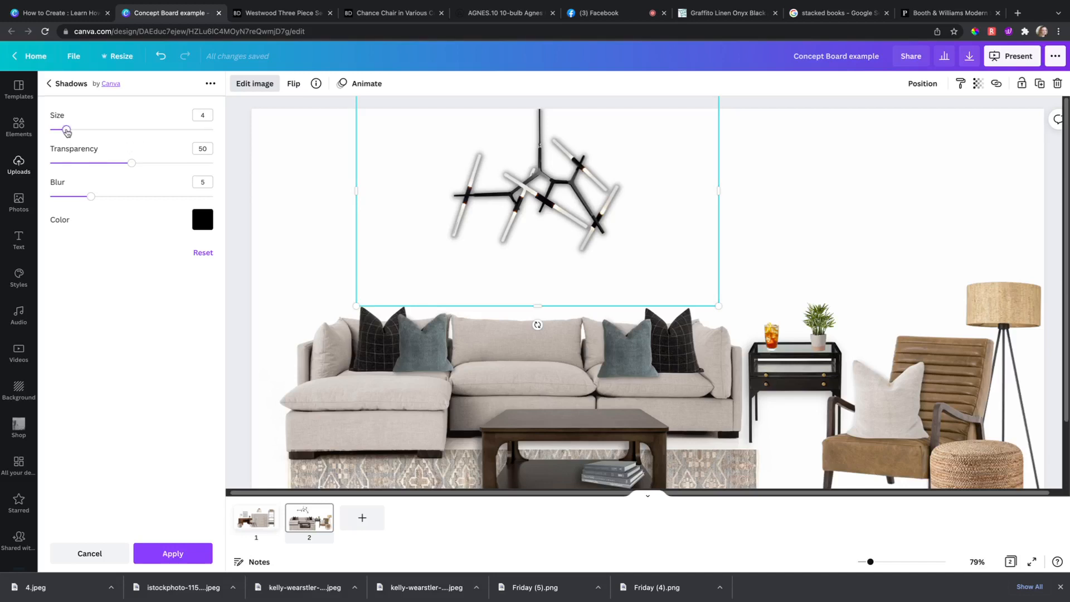
drag(66, 131, 54, 131)
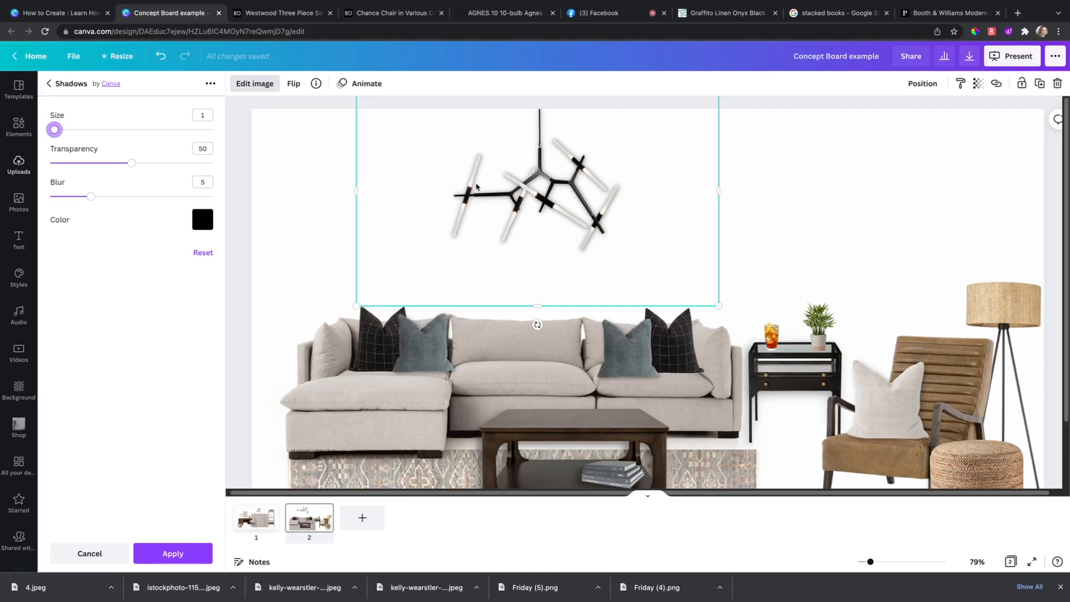
drag(134, 166, 101, 199)
- Try off-white, white and custom mid-grey colors for the chandelier's glow
click(200, 225)
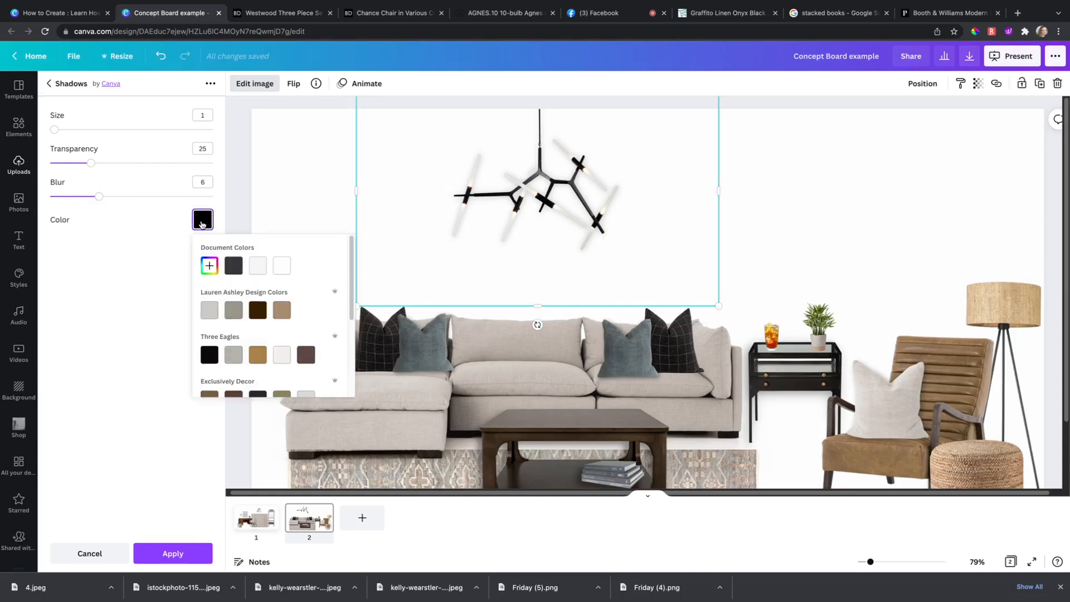
click(266, 266)
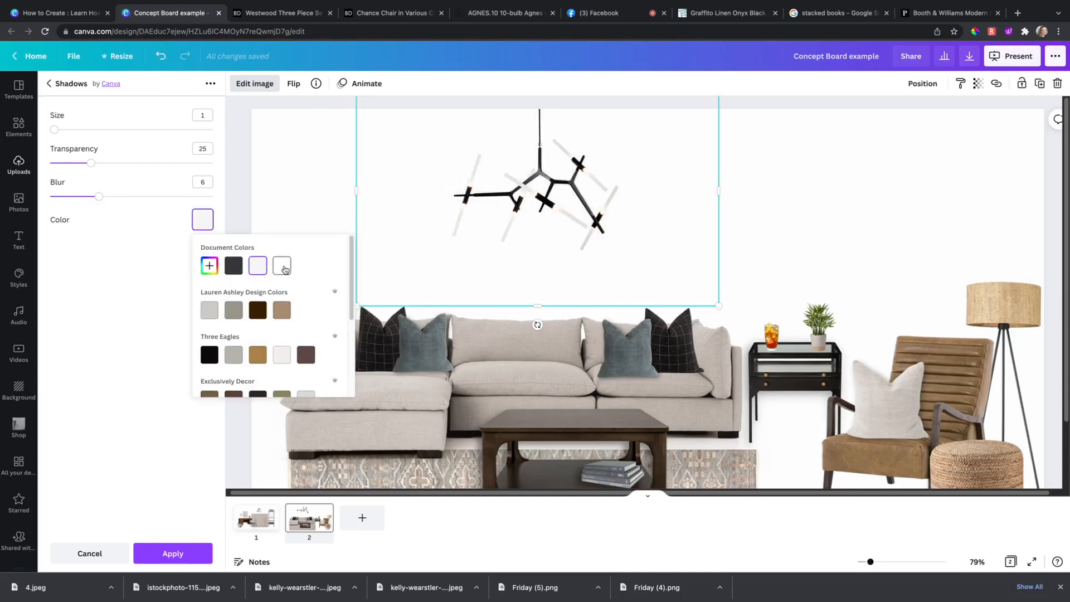
click(283, 268)
click(208, 266)
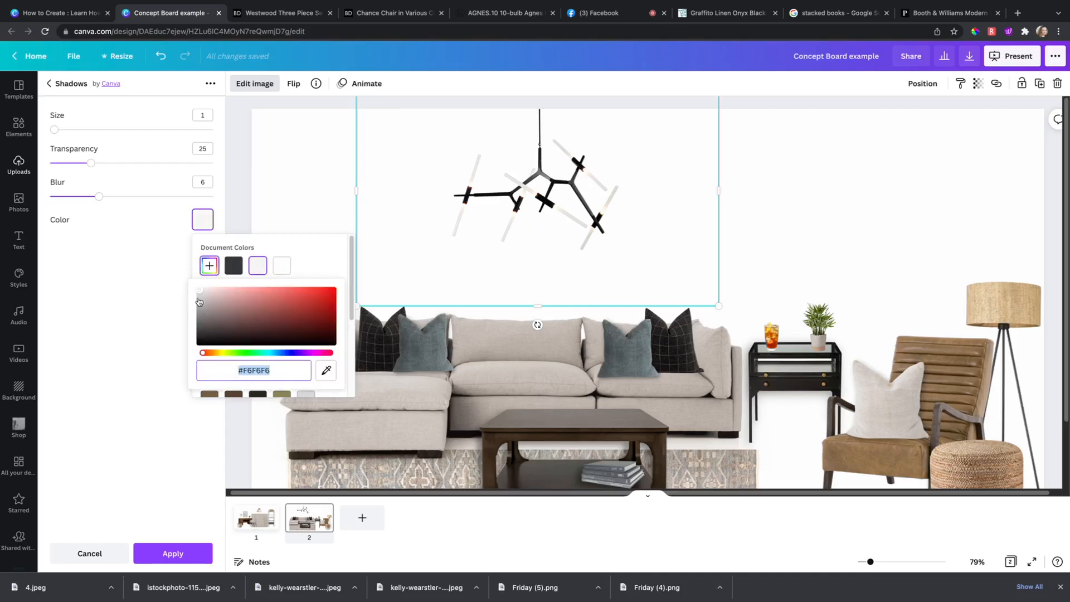
drag(199, 301, 193, 313)
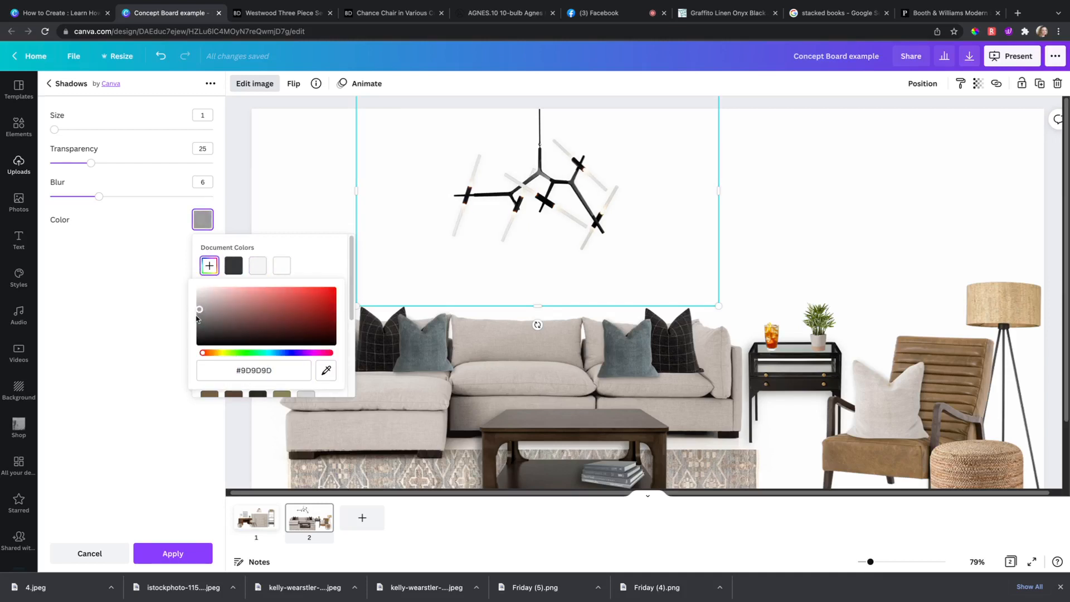
drag(201, 313, 200, 319)
click(221, 353)
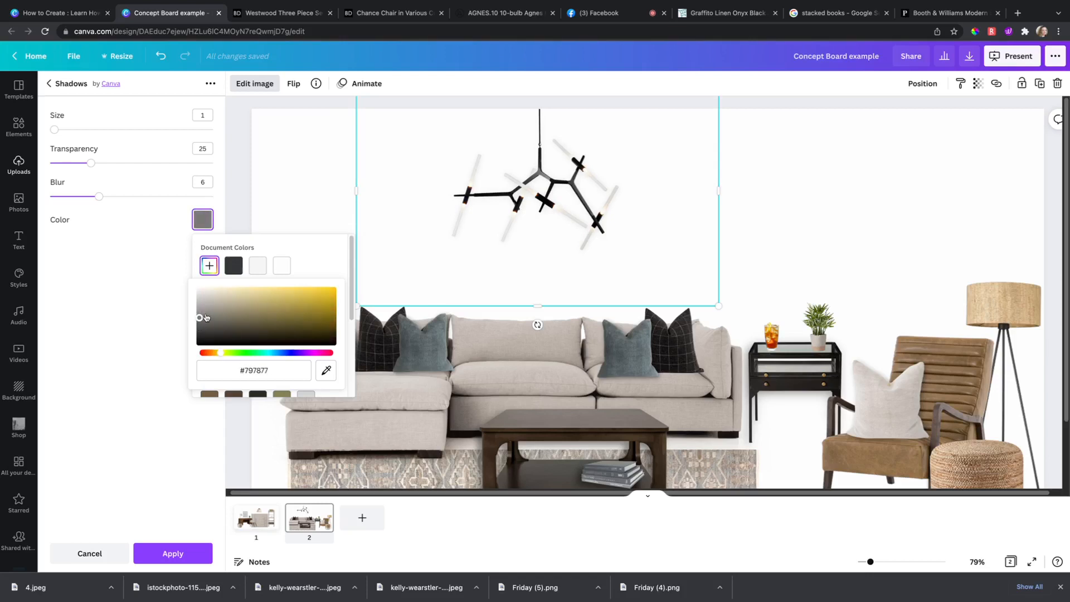
mouse_move(206, 317)
mouse_down()
mouse_move(215, 310)
mouse_move(199, 318)
mouse_up()
- Set the chandelier glow to the dark grey document color and apply the effect
click(228, 268)
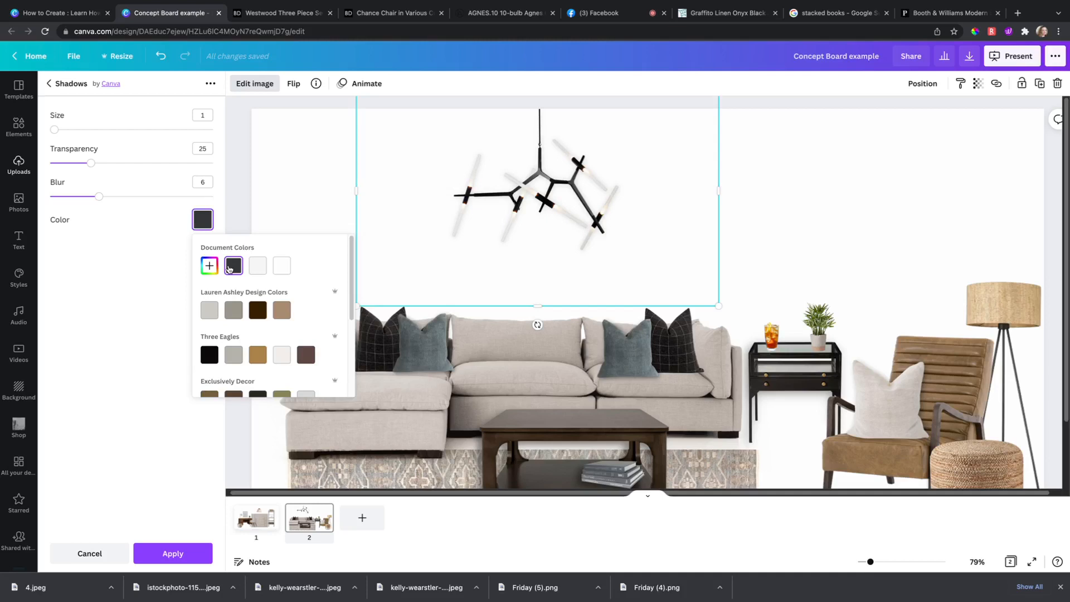
click(131, 299)
click(172, 553)
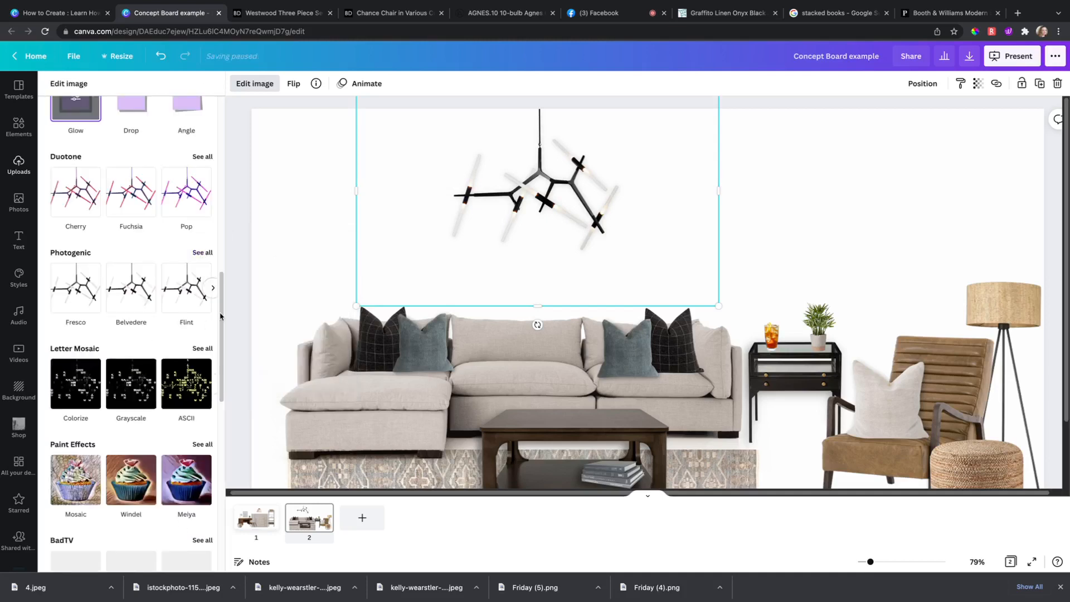
click(244, 270)
- Add a square shape to the concept board page
scroll(537, 293, down, 2)
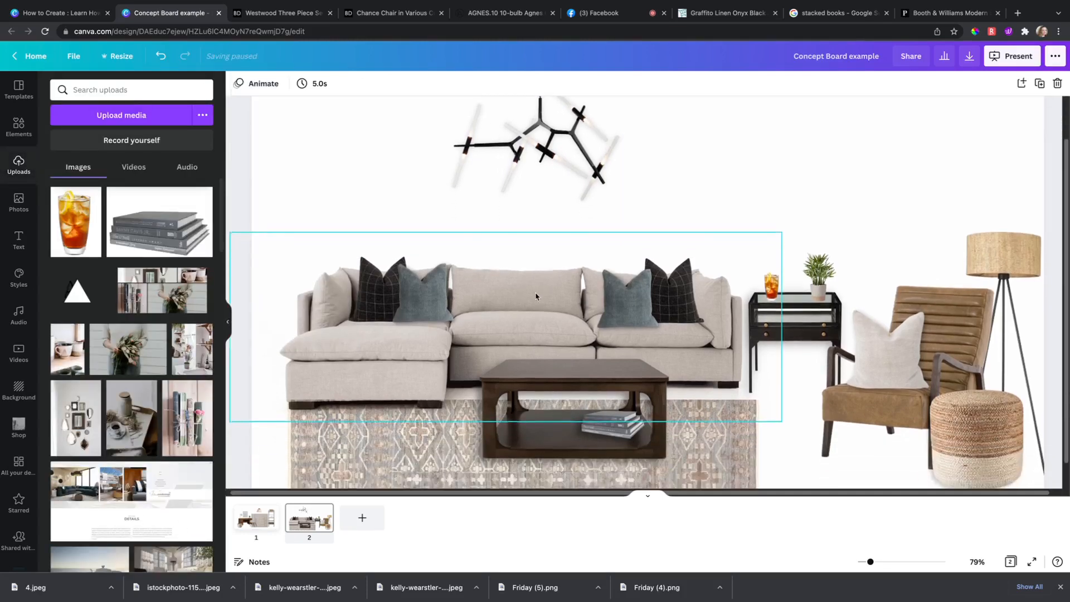
scroll(663, 246, up, 2)
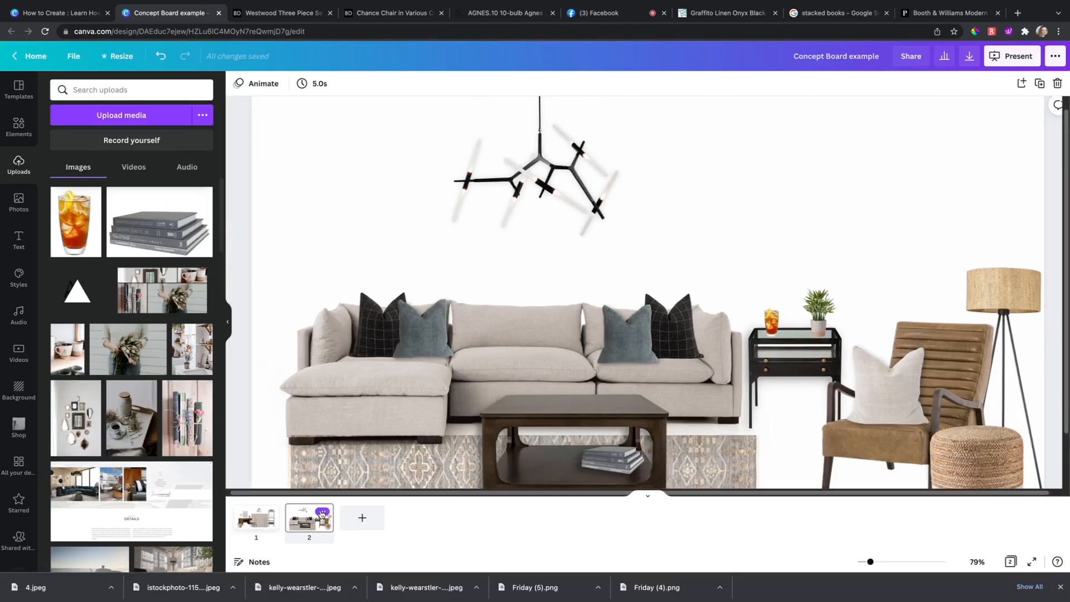
drag(871, 562, 867, 561)
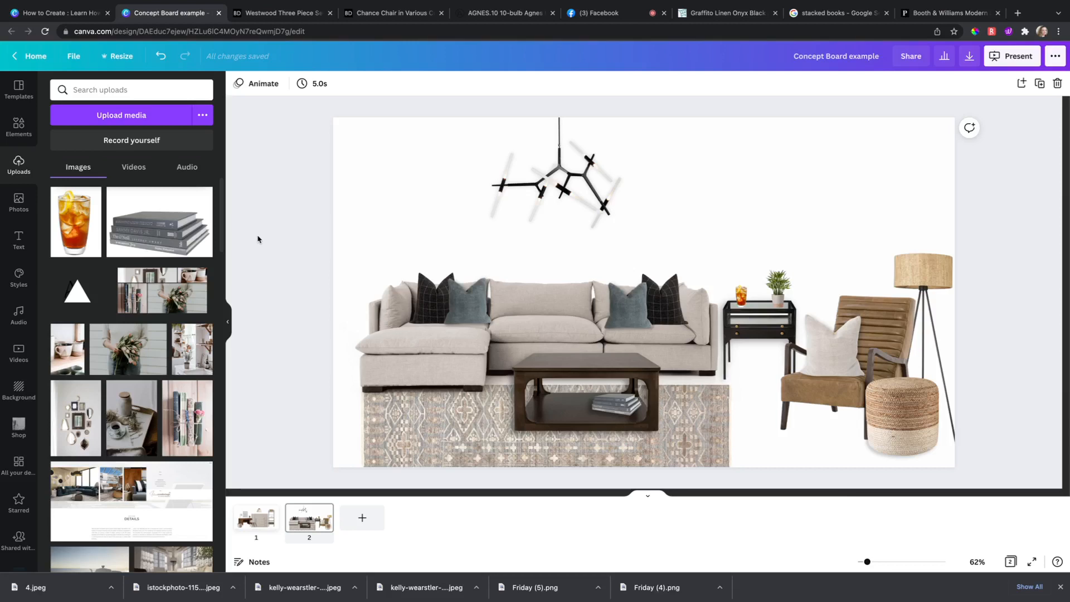
click(21, 127)
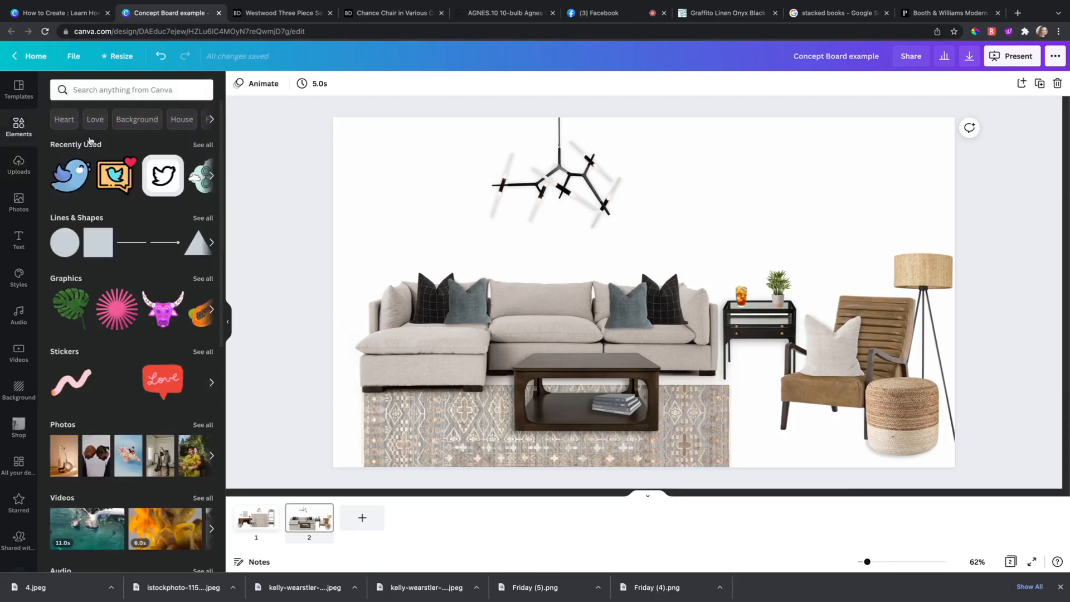
click(102, 249)
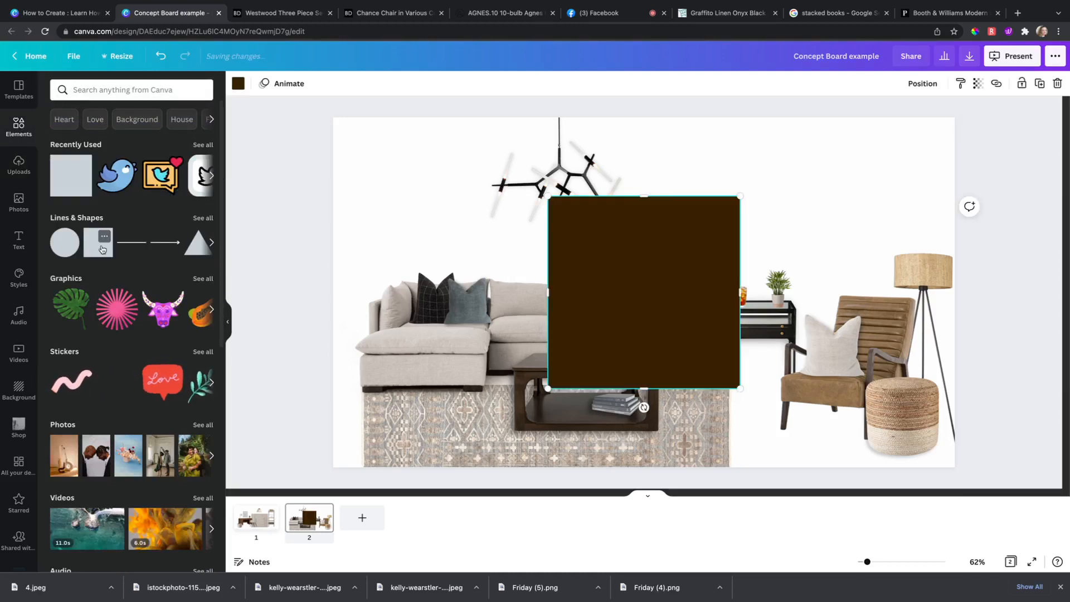
- Move the square to the page's lower-left corner and reshape it into a thin band spanning the full page width
drag(601, 268, 403, 343)
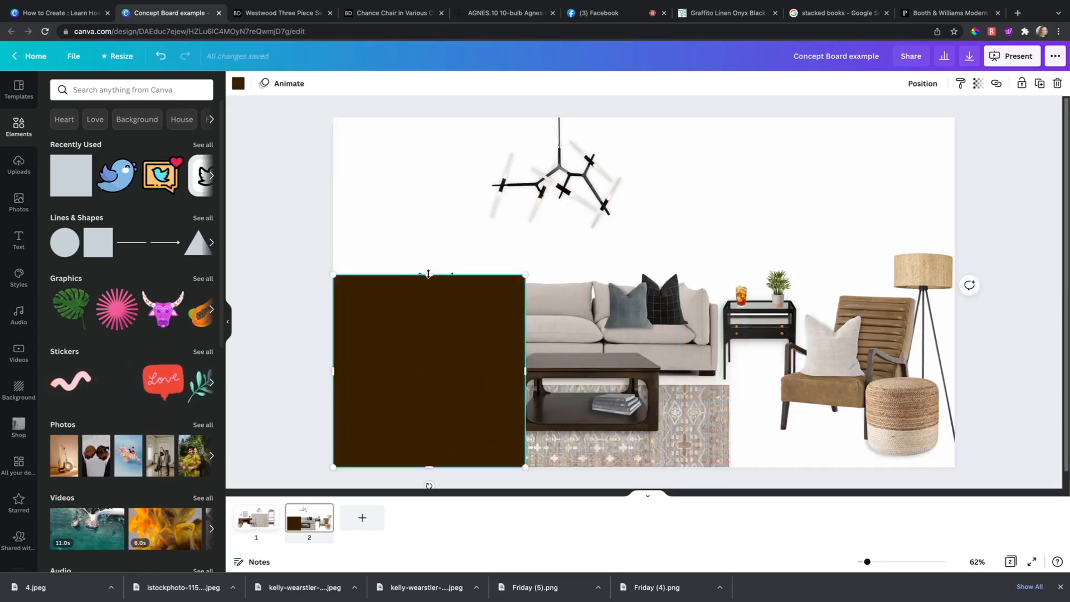
drag(429, 274, 426, 436)
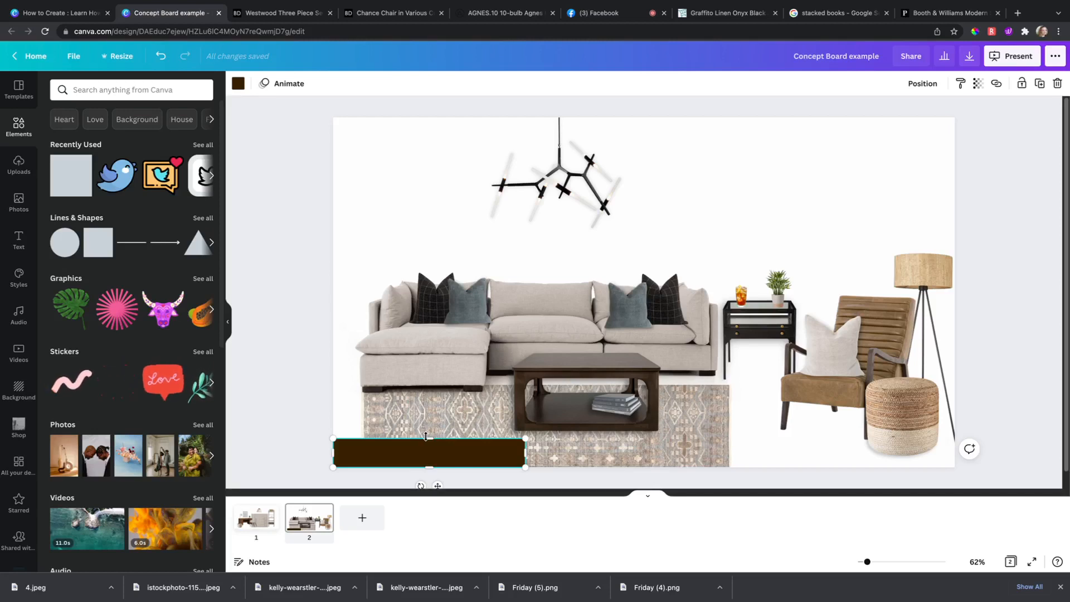
drag(525, 452, 954, 446)
- Recolor the band along the page's lower edge to the light grey document color
click(302, 390)
click(387, 458)
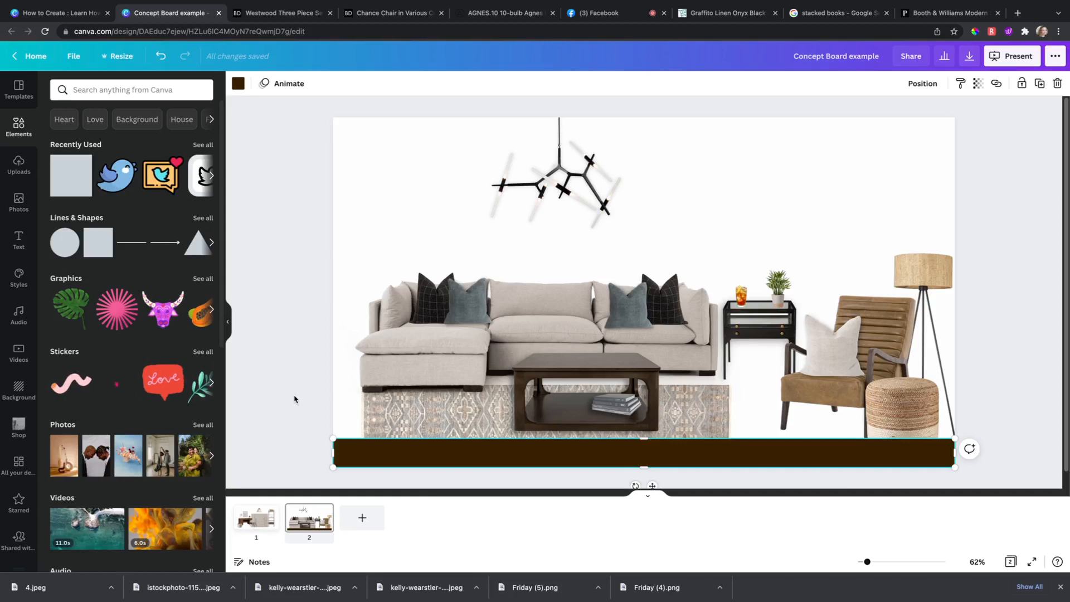
click(238, 84)
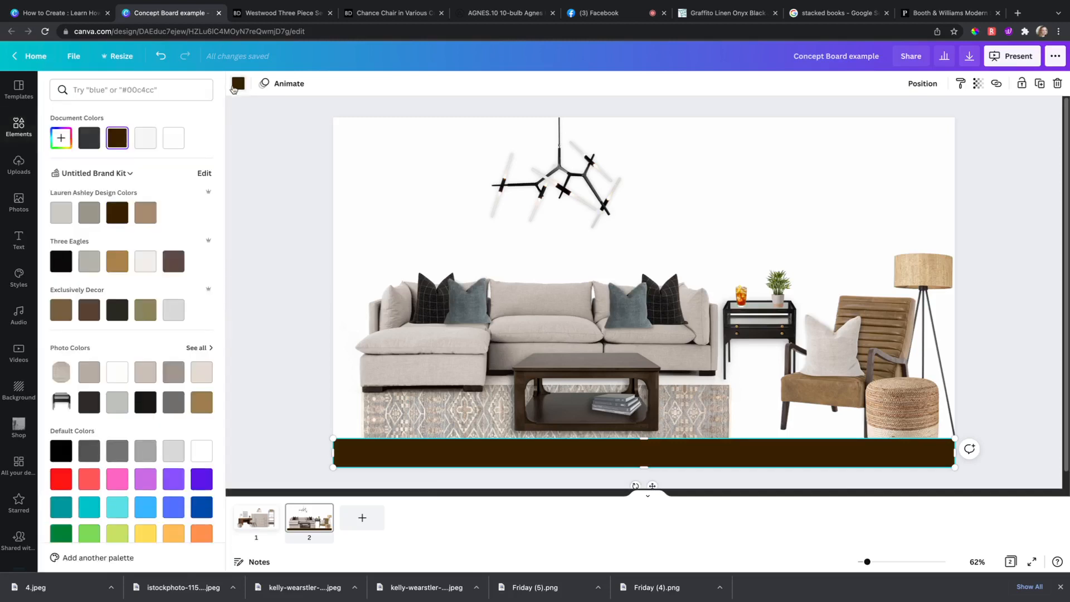
click(152, 144)
click(264, 223)
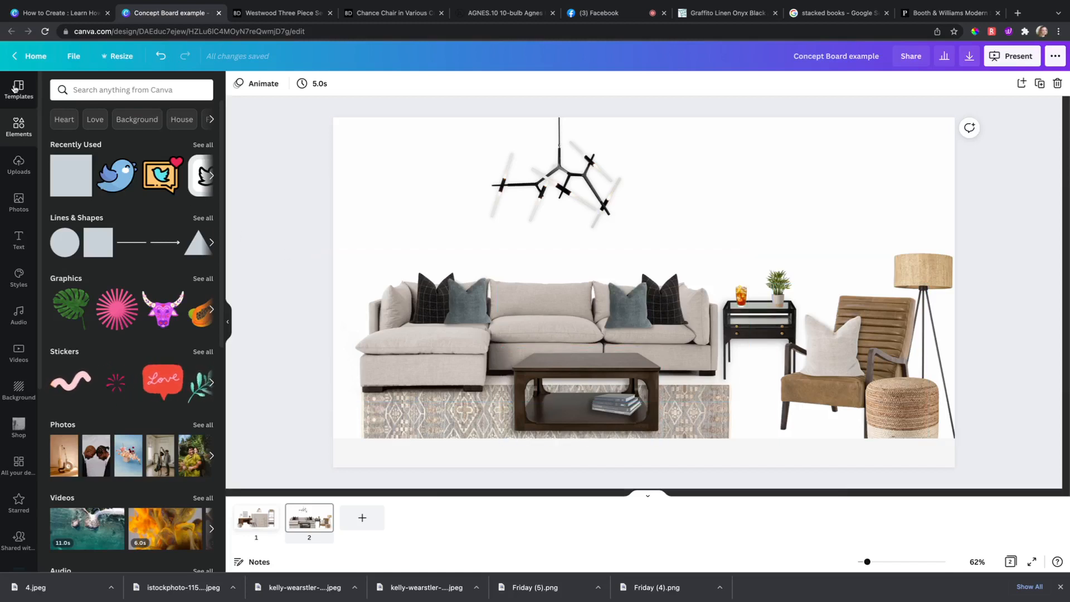
- Add a body text box and place it in the middle of the light grey band
click(18, 239)
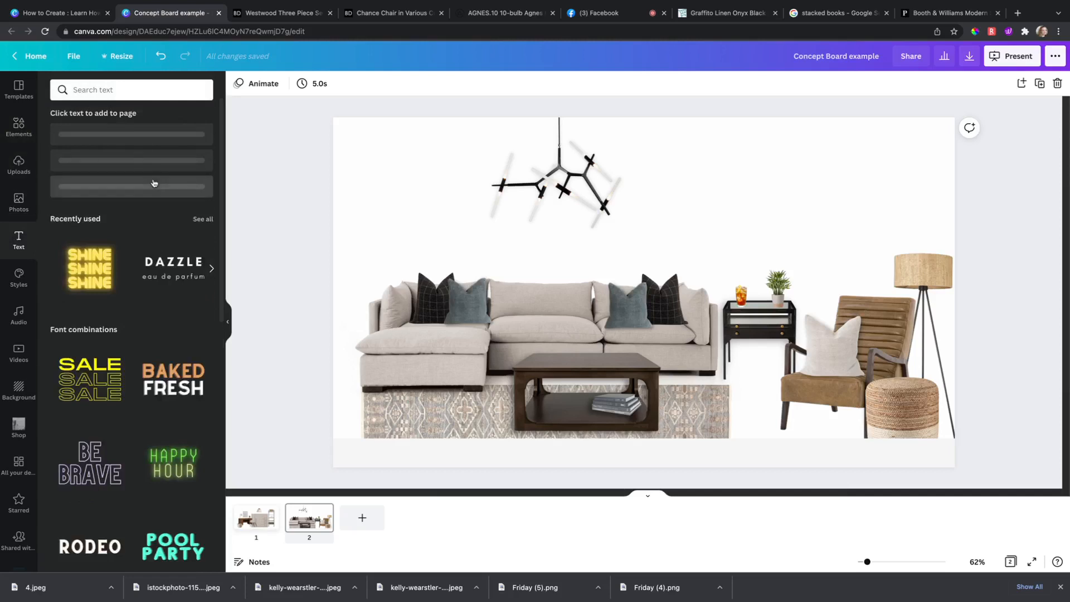
click(132, 209)
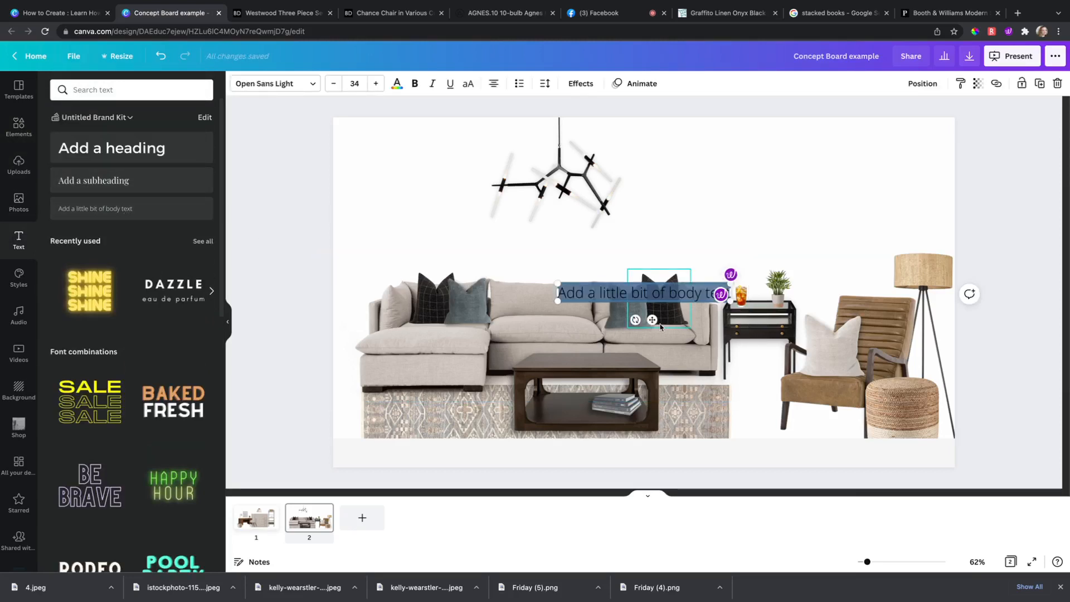
drag(652, 319, 653, 479)
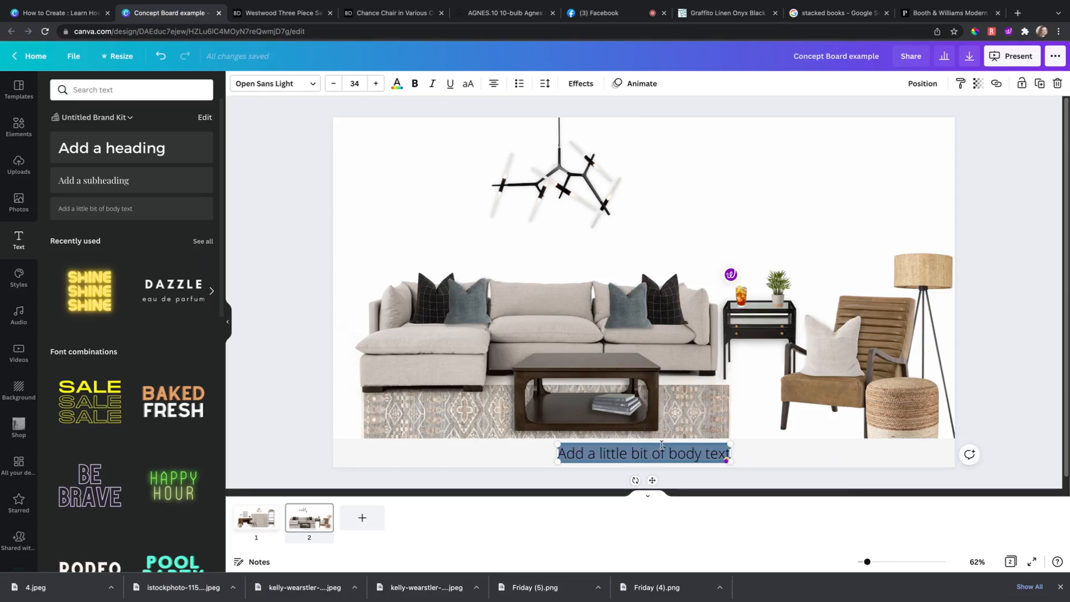
- Replace the placeholder text with the client's first name followed by "Living Room"
text(John)
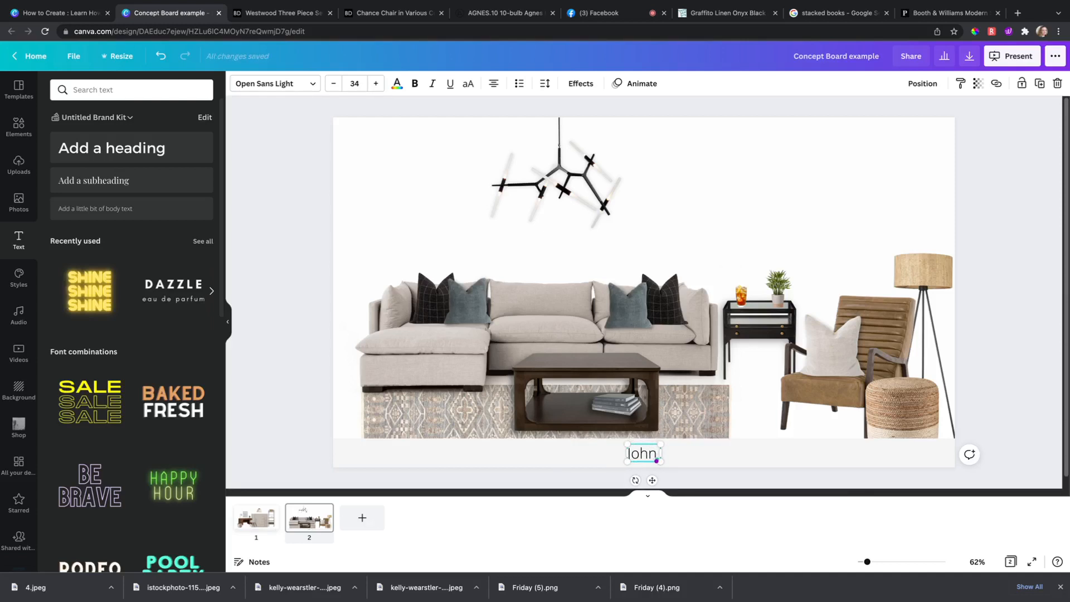
text( Living room)
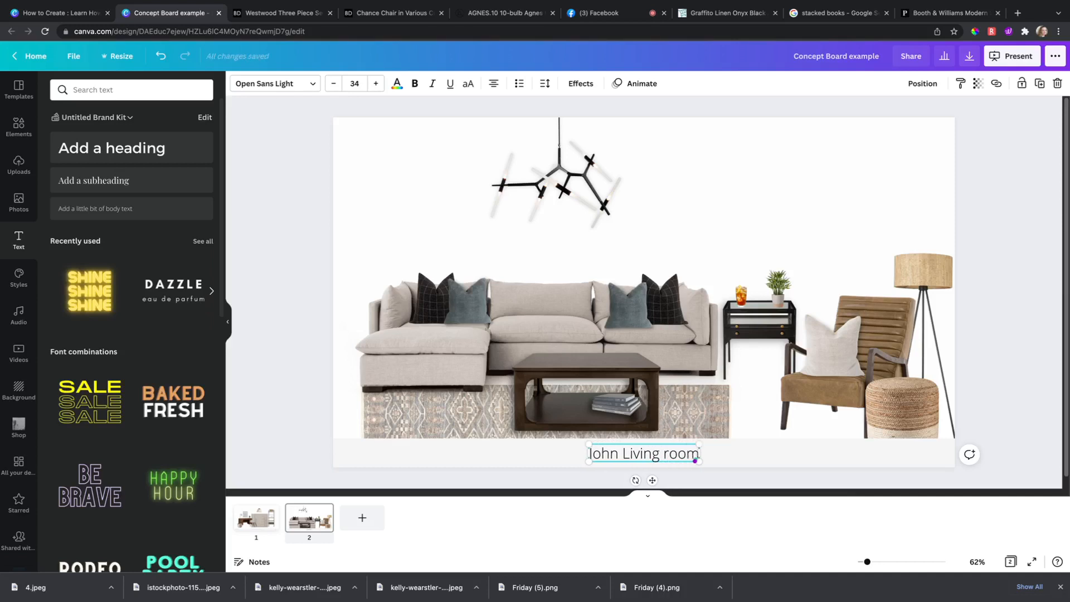
key(BackSpace)
key(BackSpace)
key(BackSpace)
key(BackSpace)
text(ROom)
key(BackSpace)
key(BackSpace)
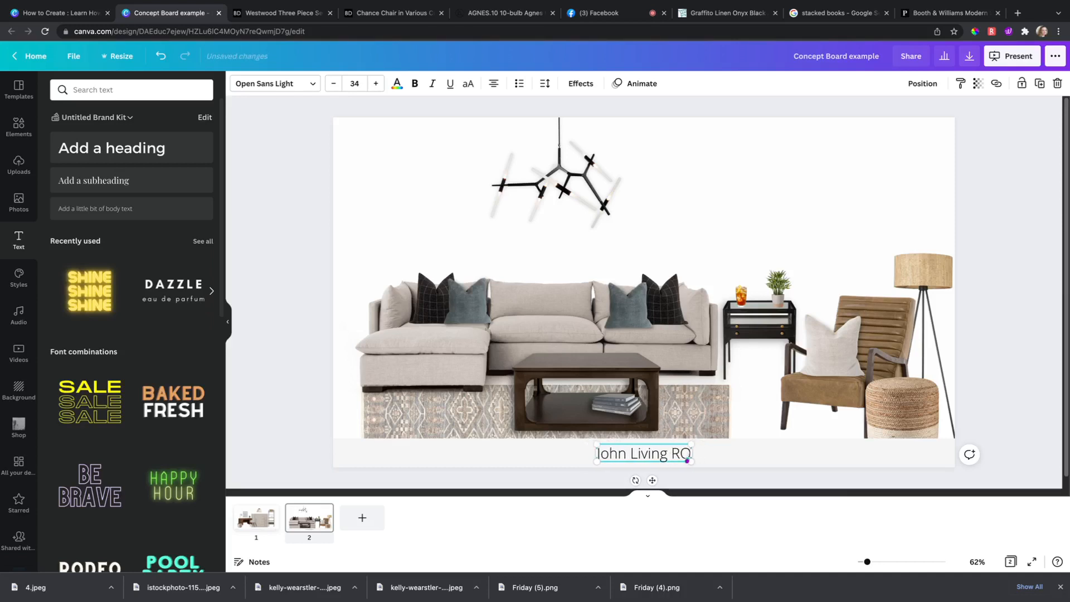
key(BackSpace)
text(oom)
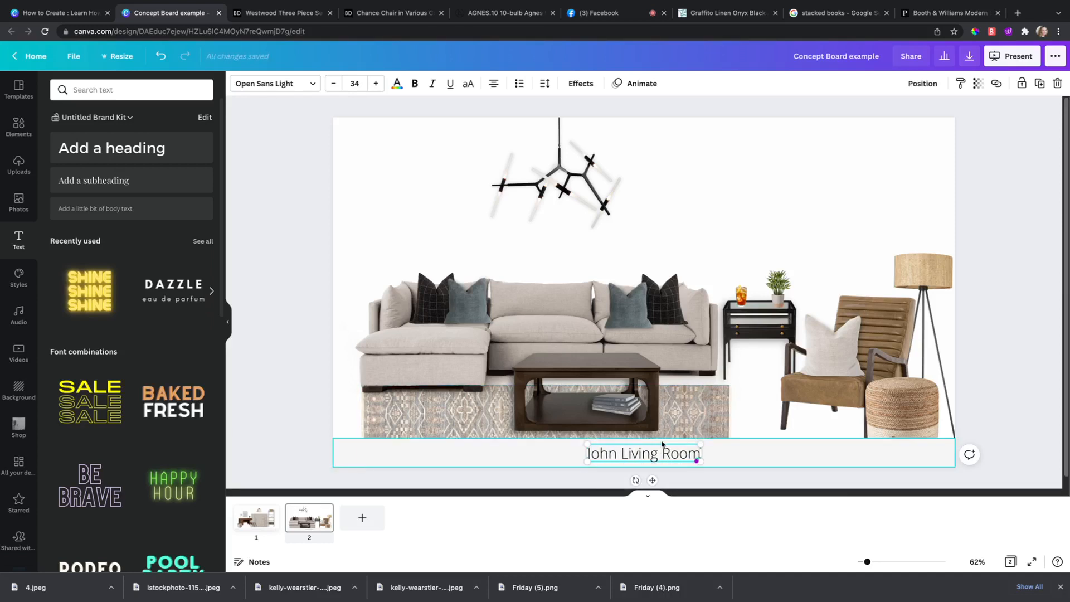
- Set the band caption's font size to 16 and center the caption vertically in the band
triple_click(651, 454)
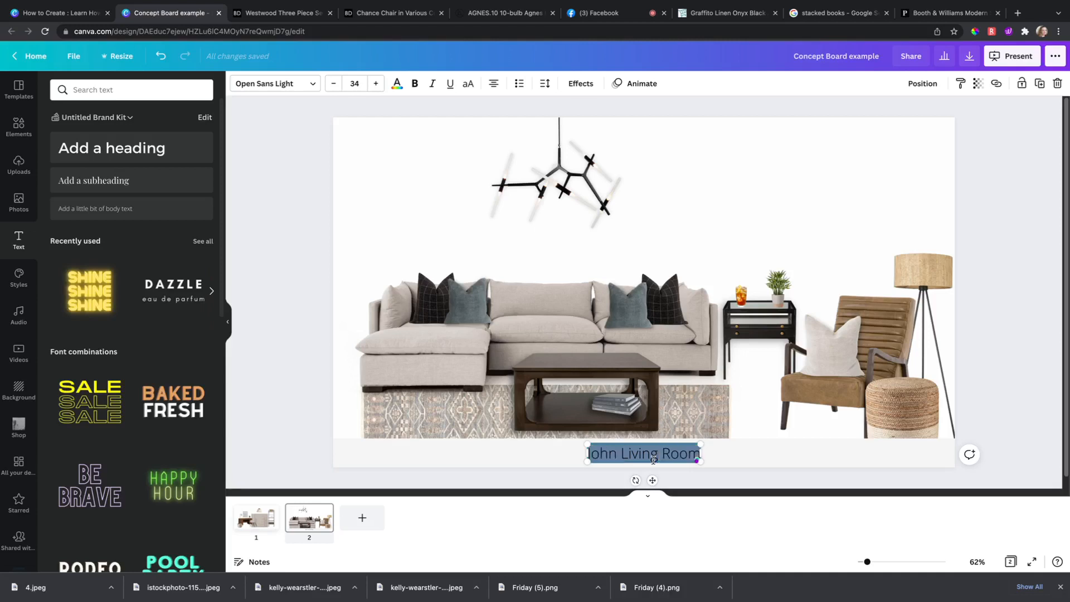
click(344, 82)
click(355, 178)
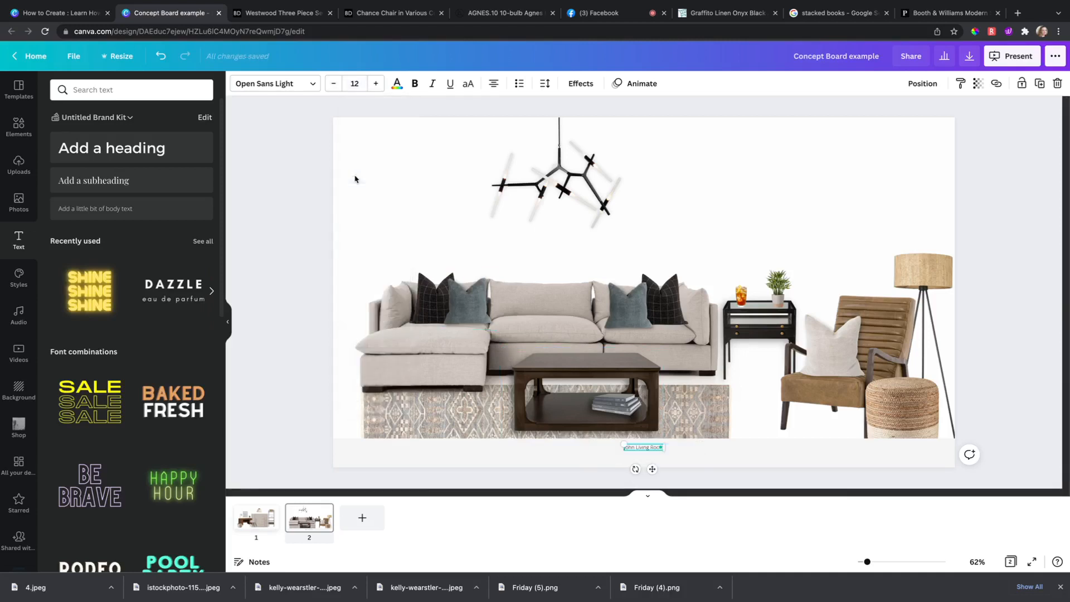
click(352, 82)
click(373, 209)
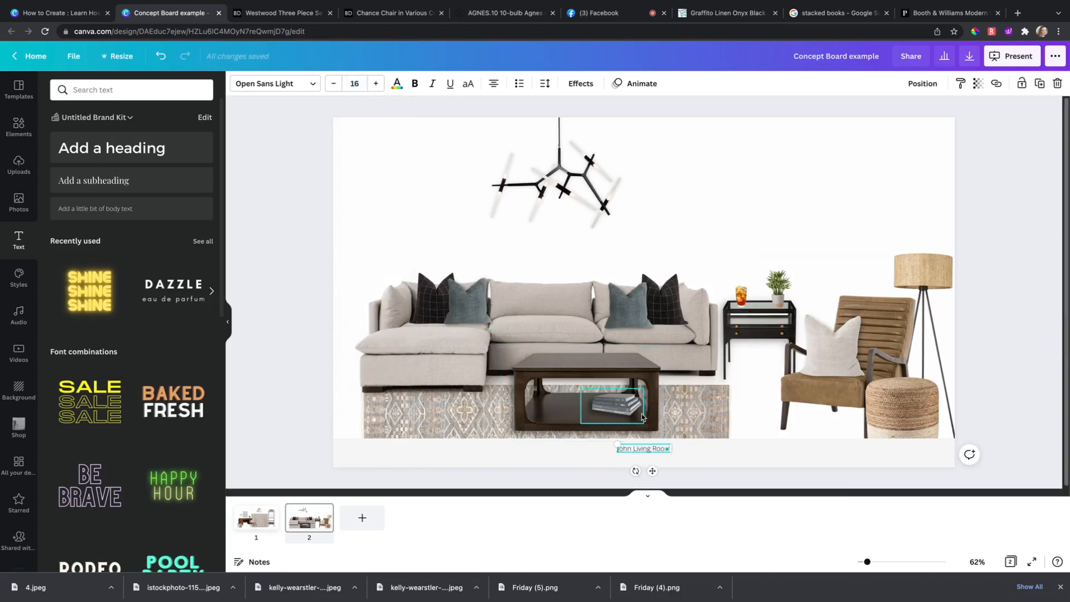
drag(652, 471, 653, 474)
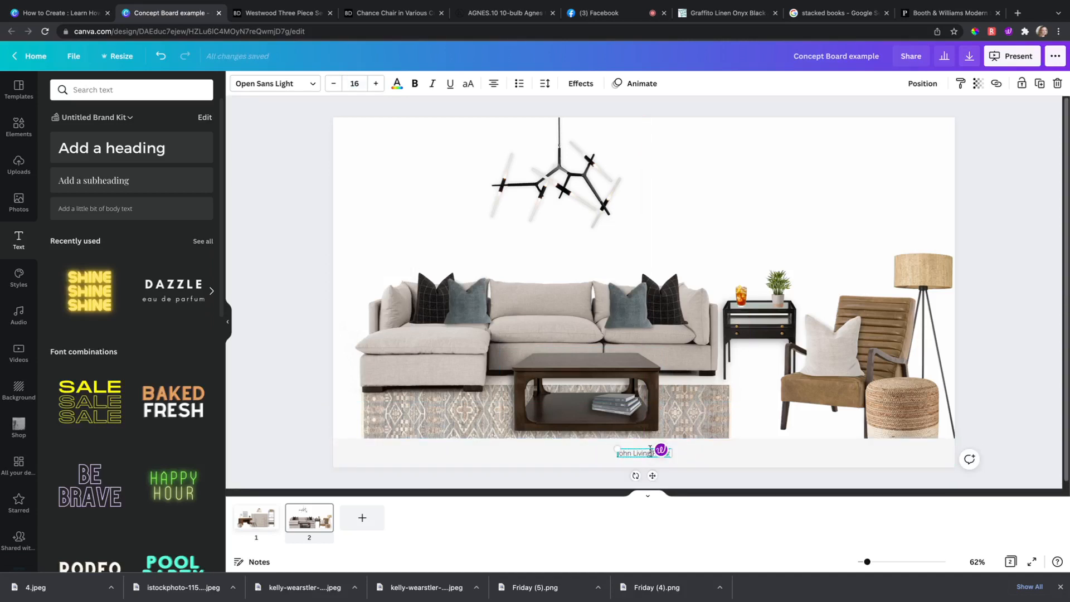
- Change the caption's font to Libre Baskerville and make it all uppercase
double_click(650, 451)
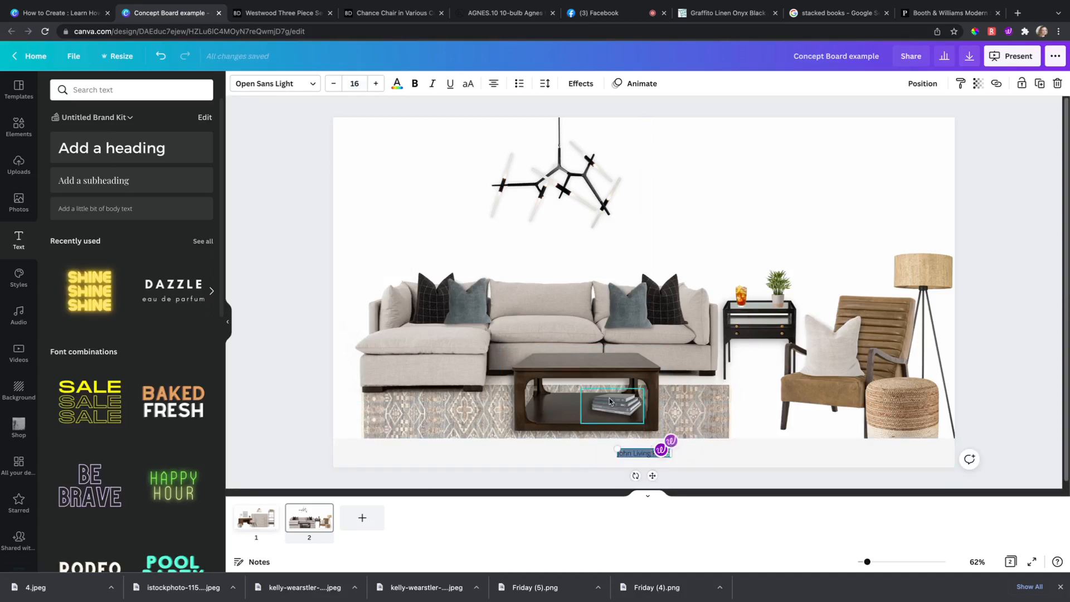
click(304, 86)
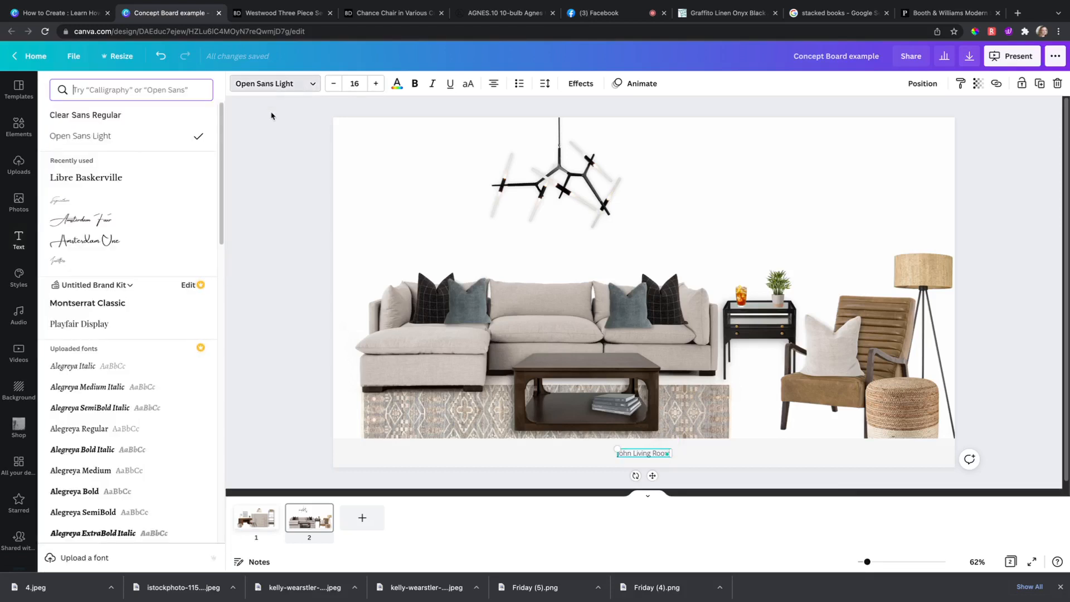
click(129, 179)
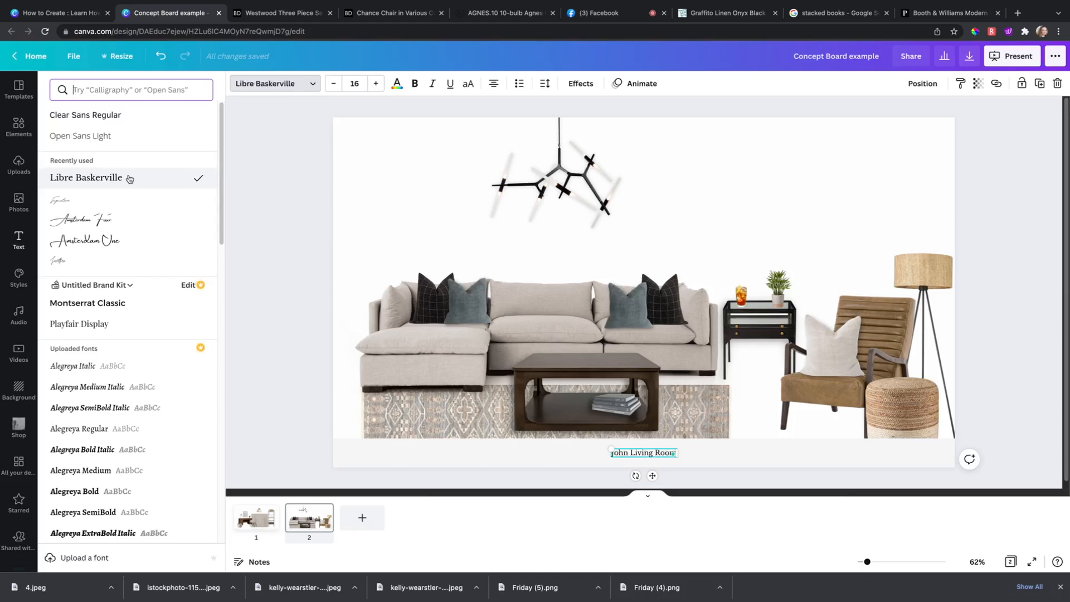
click(467, 84)
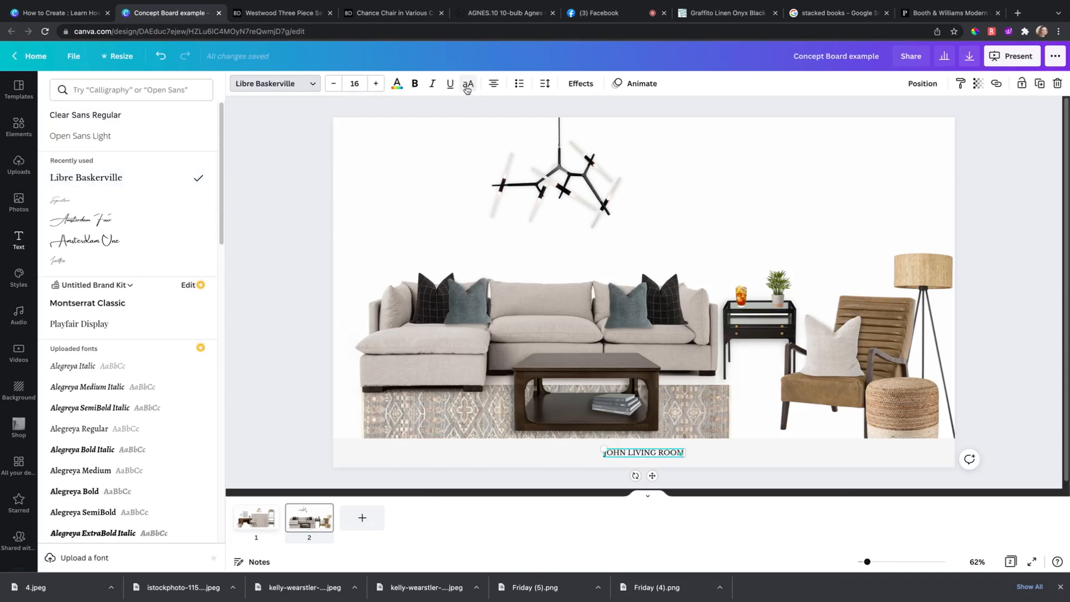
click(278, 259)
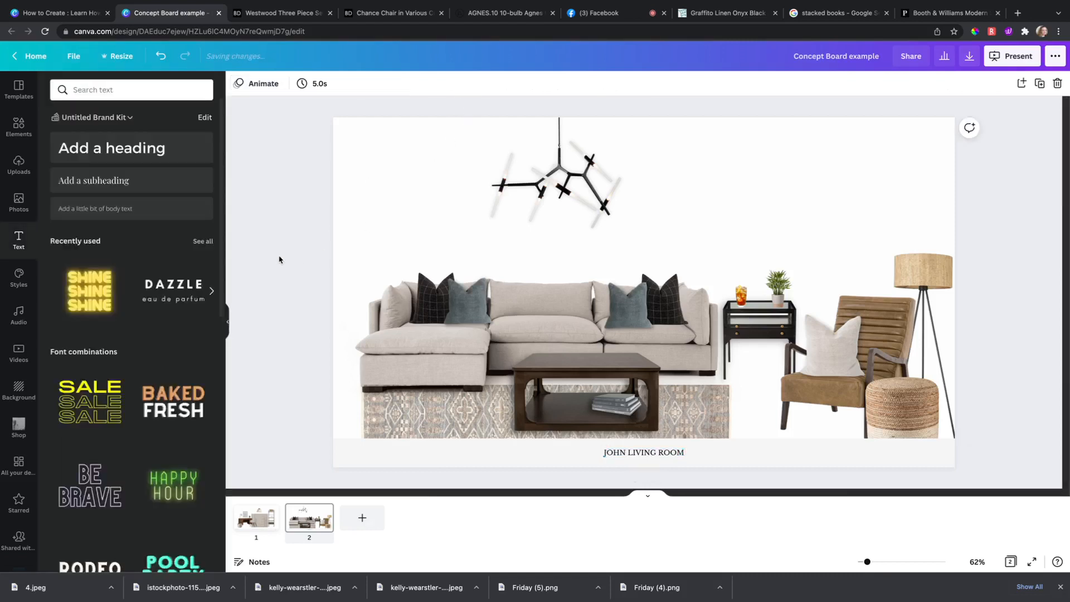
- Duplicate the caption to the band's left end and replace the copy's text with "CONCEPT BOARD"
click(648, 457)
key(ctrl+d)
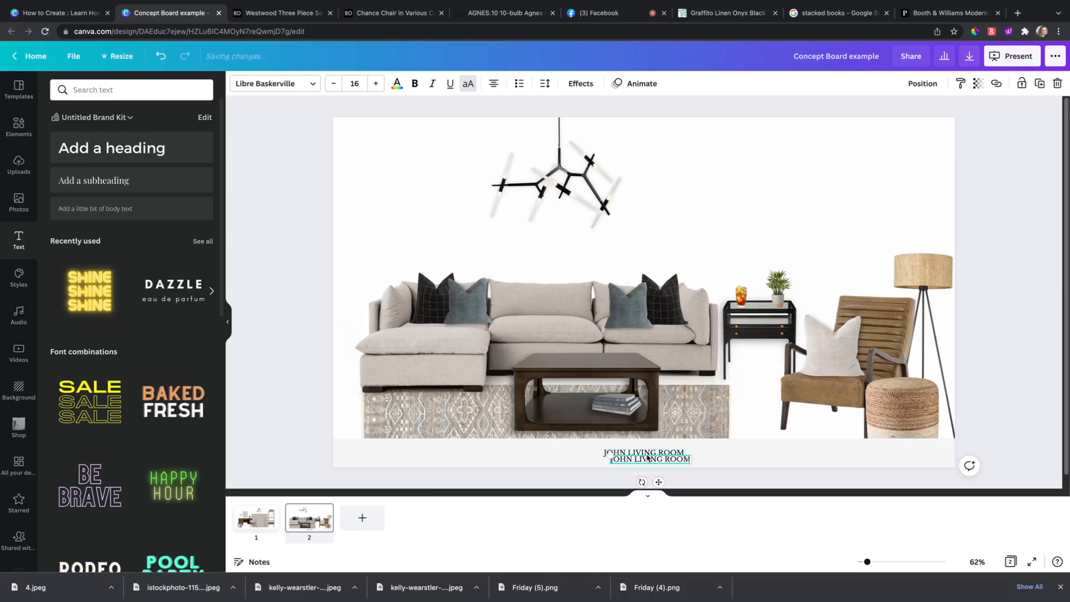
drag(659, 482, 392, 475)
double_click(386, 452)
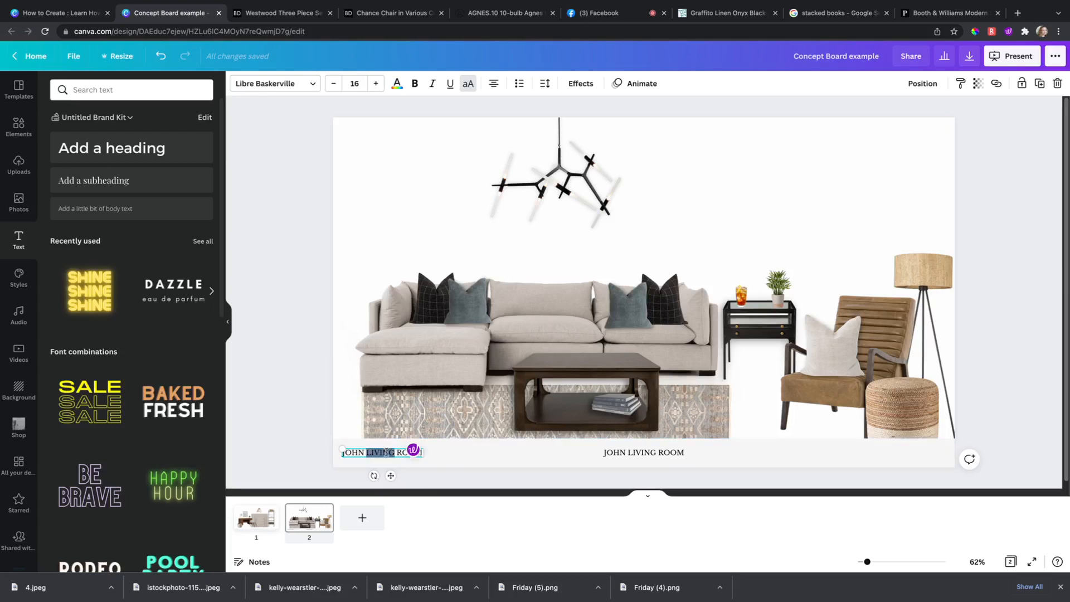
triple_click(386, 452)
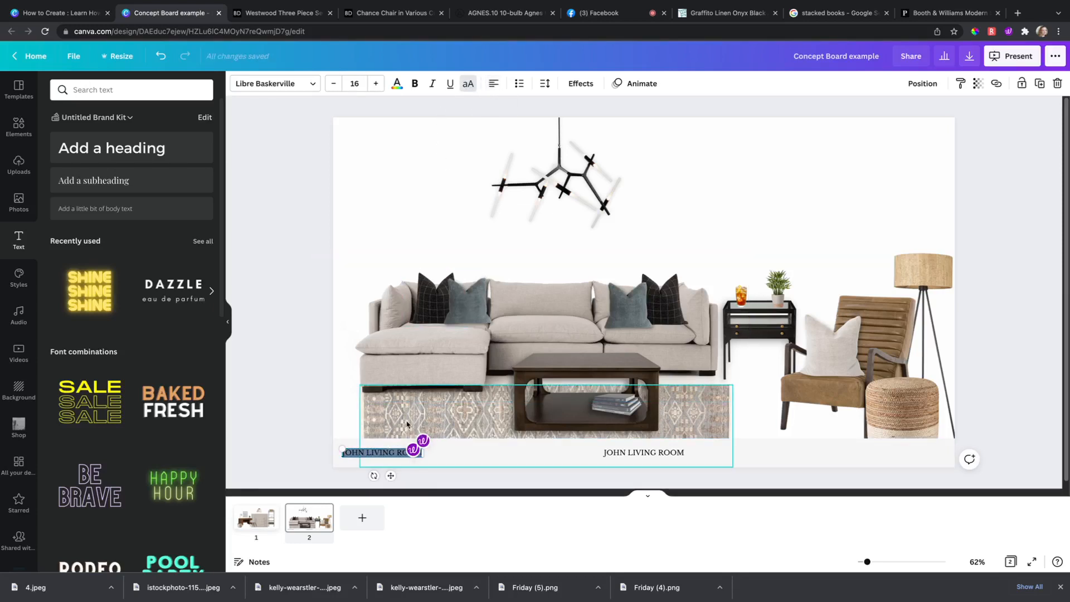
key(BackSpace)
text(CONCEPT)
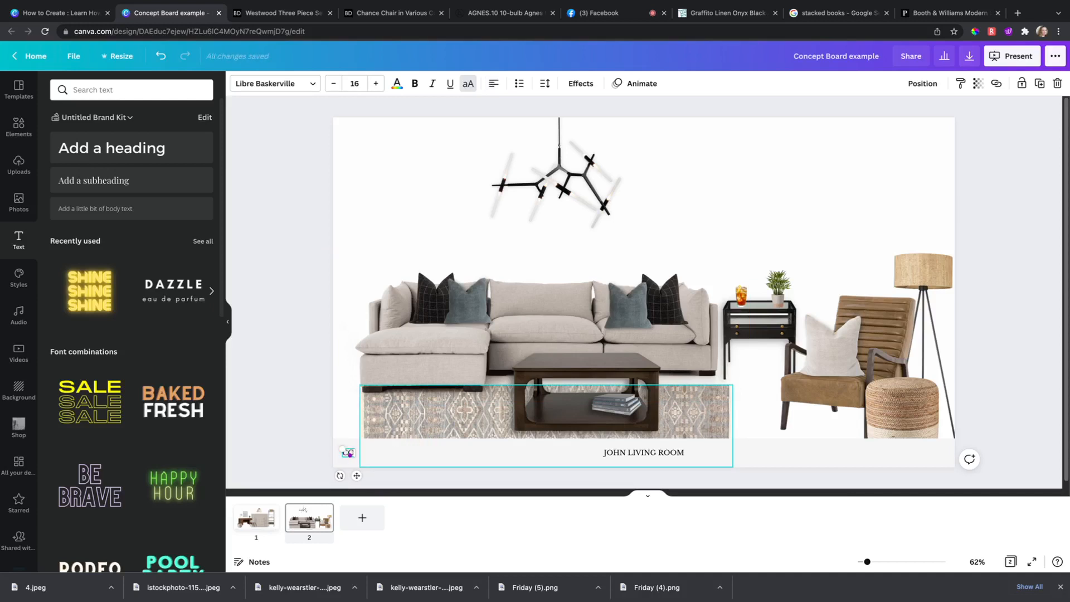
text( BOARD)
click(281, 438)
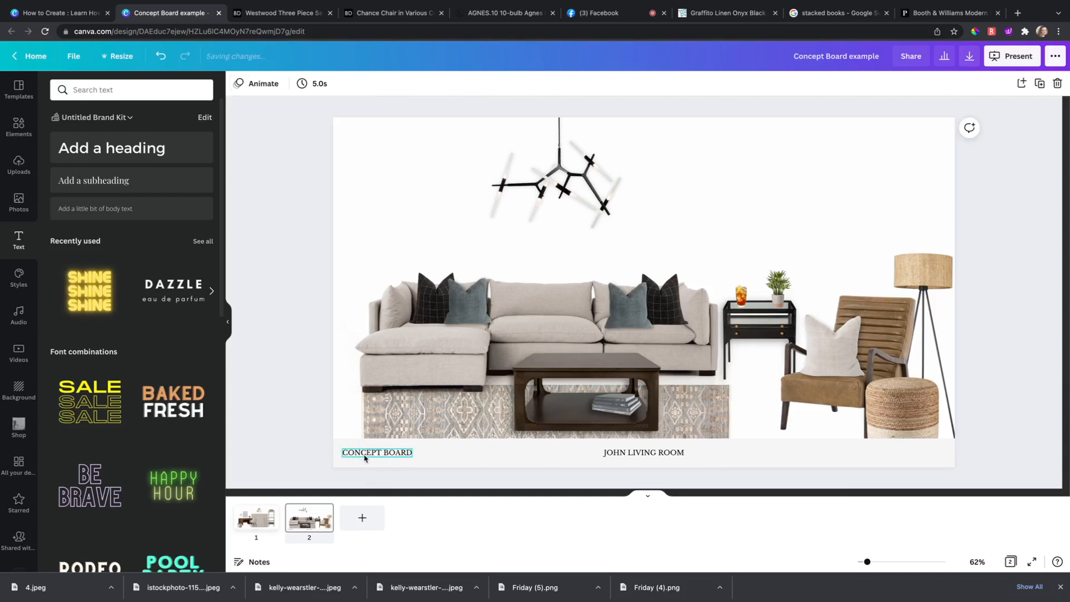
- Shift CONCEPT BOARD slightly inward and place a duplicate of it at the band's right end reading "PAGE 1"
drag(363, 453, 383, 452)
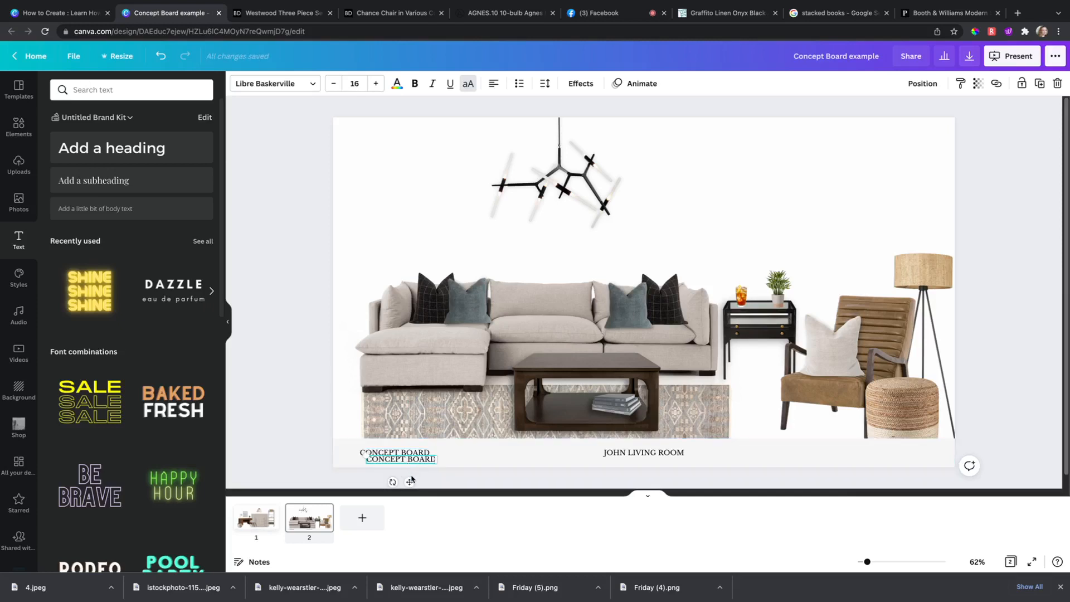
drag(403, 476, 916, 474)
double_click(886, 450)
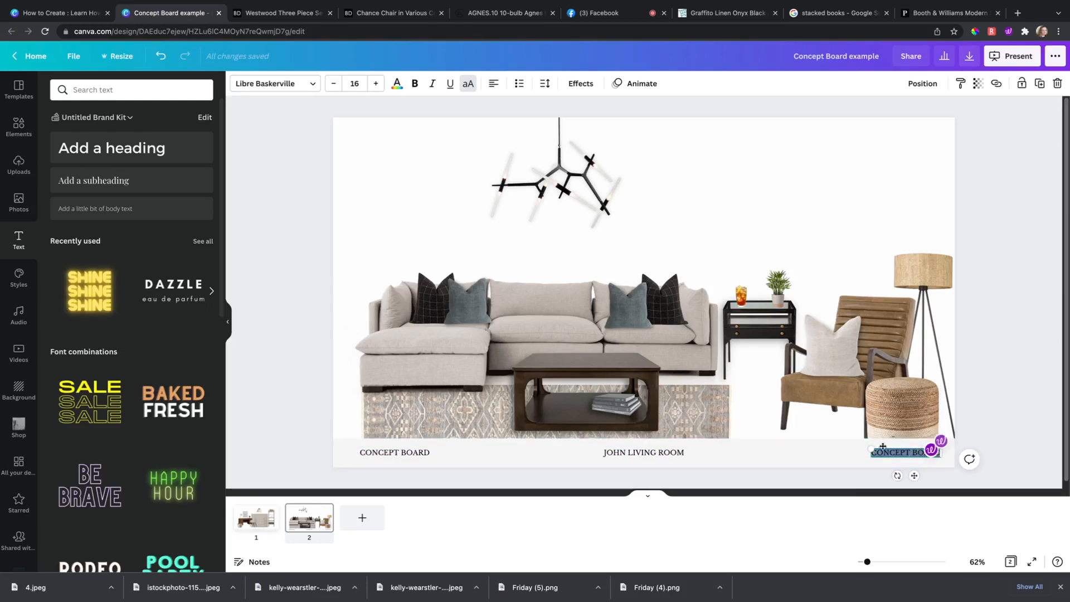
text(PAGE)
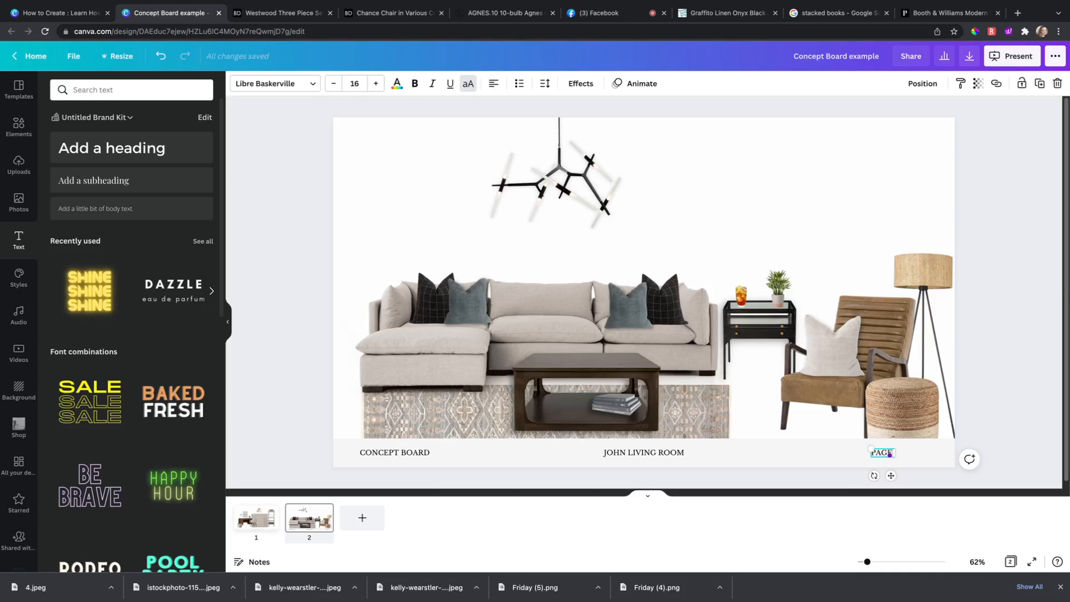
text( 1)
drag(893, 474, 916, 475)
click(1027, 363)
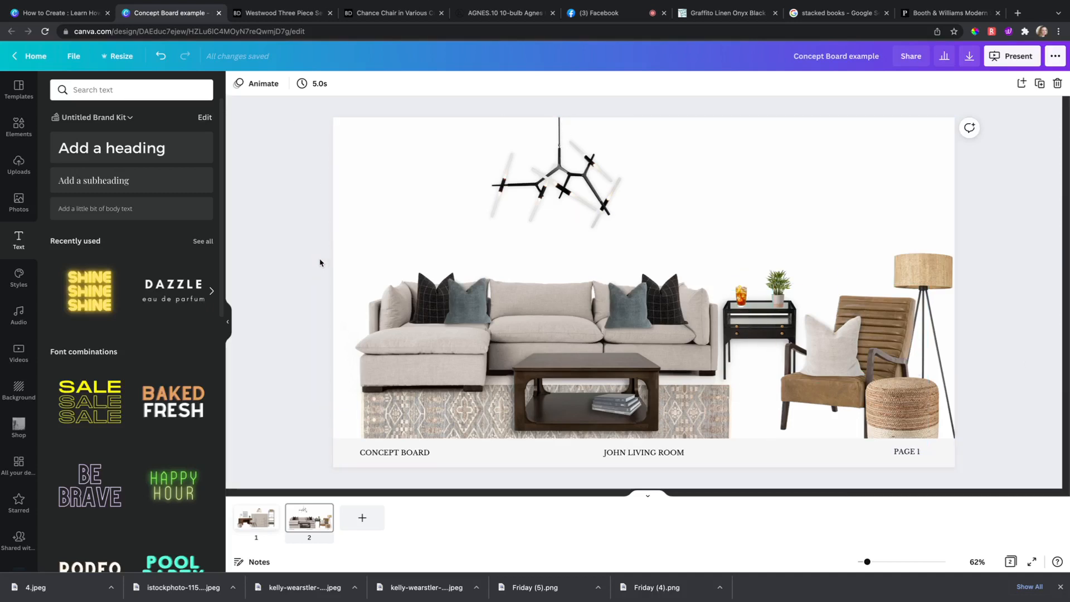
- Add a third page and apply the Lauren Ashley design logo layout from the Instagram Templates folder to it
click(364, 518)
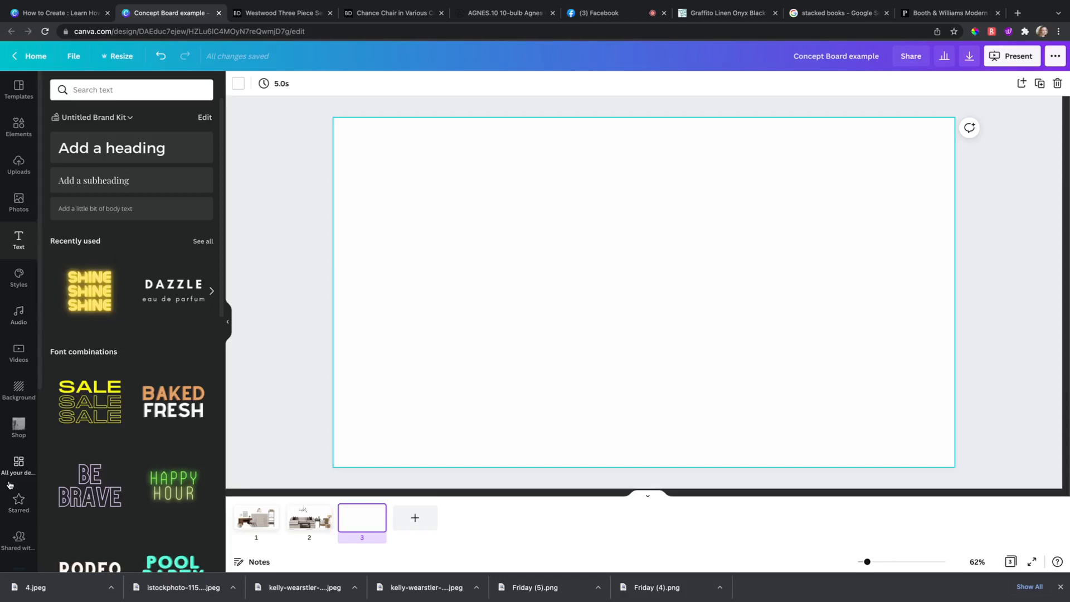
scroll(16, 460, down, 1)
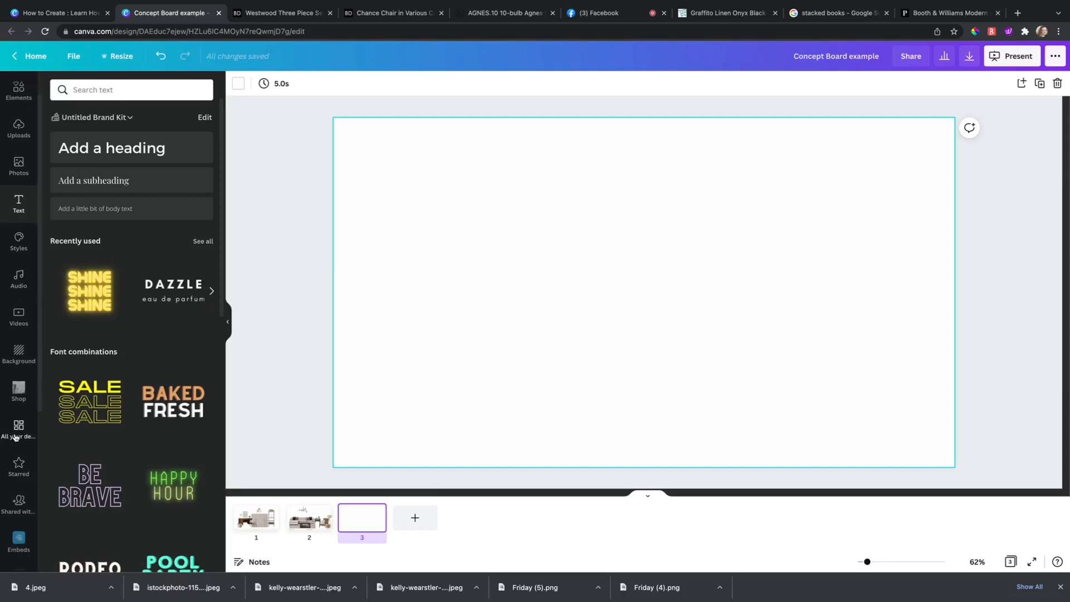
scroll(15, 437, down, 2)
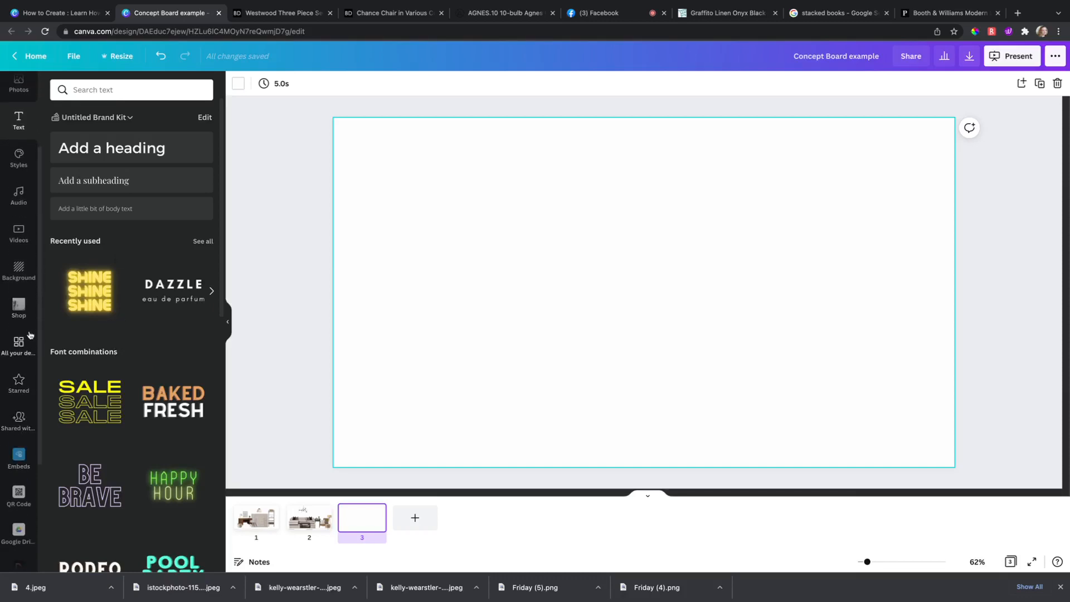
click(20, 350)
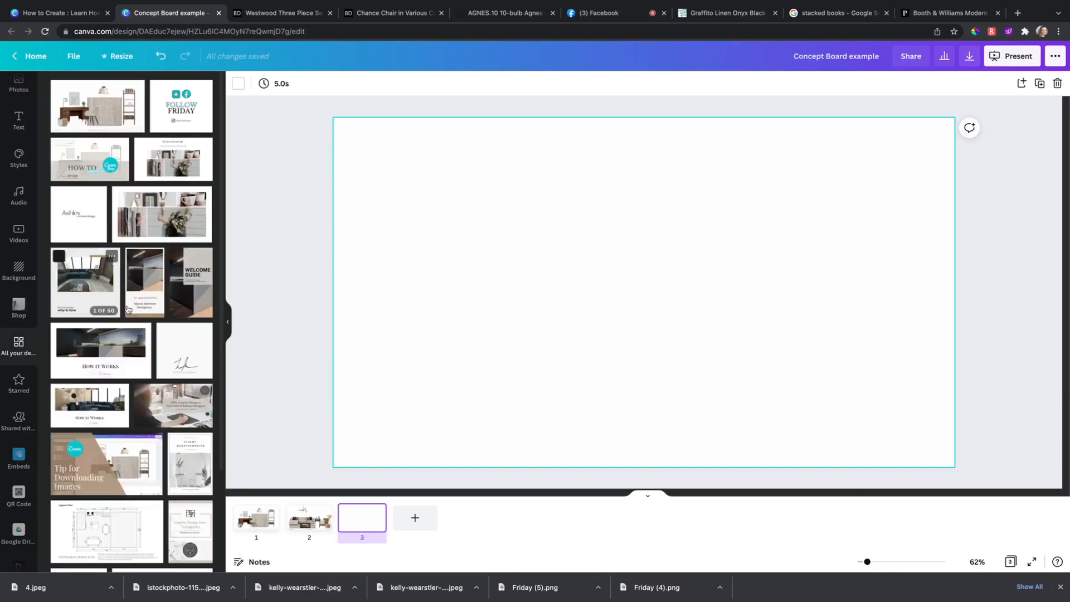
scroll(132, 331, down, 1)
click(132, 328)
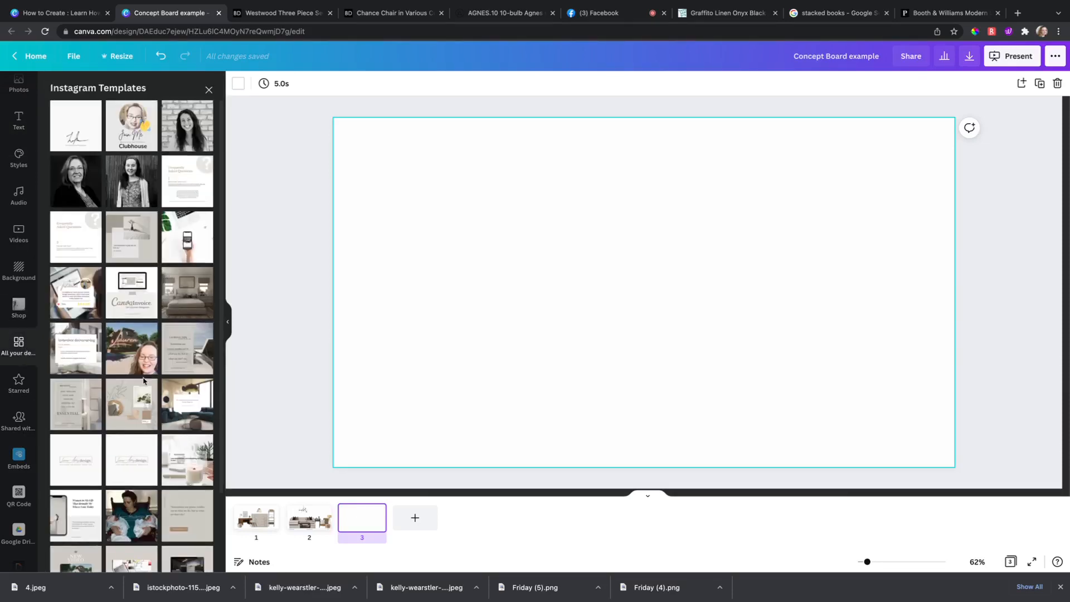
scroll(139, 366, down, 5)
click(124, 367)
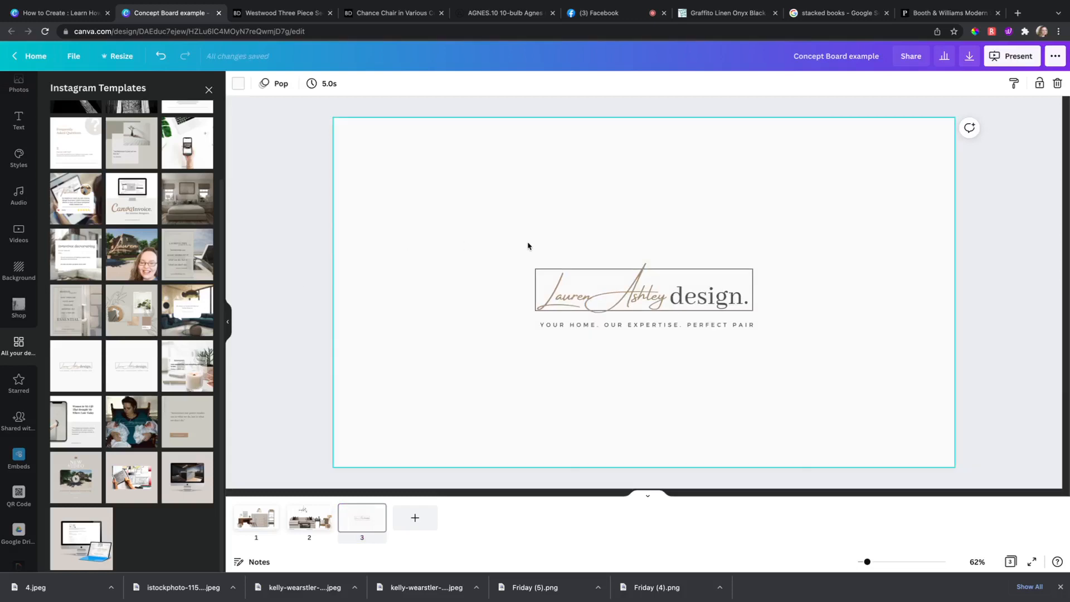
mouse_move(469, 231)
mouse_down()
mouse_move(809, 345)
mouse_move(489, 233)
mouse_move(465, 236)
mouse_up()
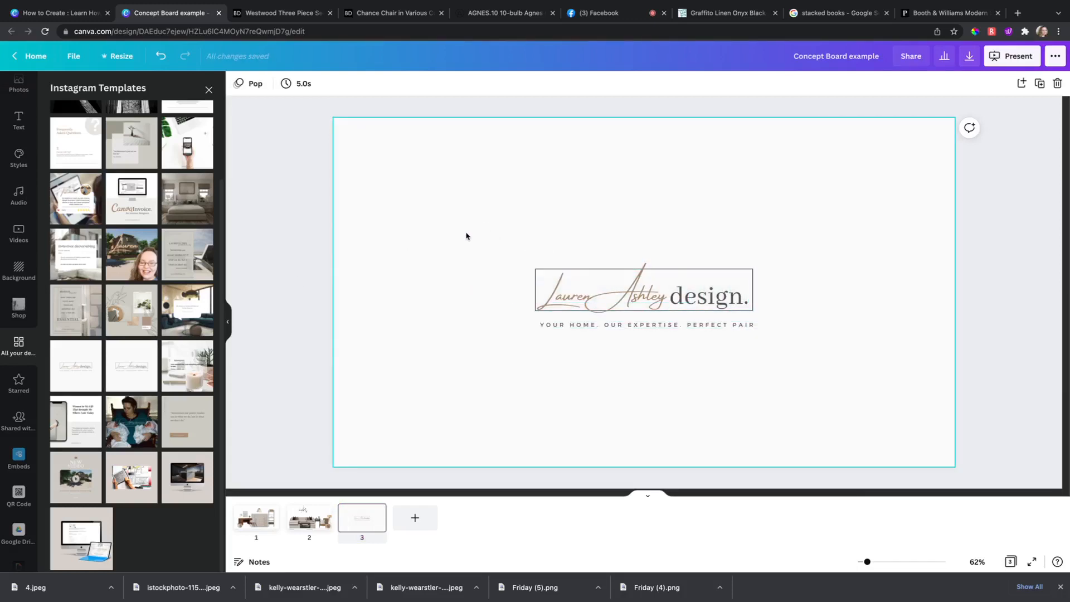
- Group the Lauren Ashley design logo elements on page 3 and paste a copy on page 2 above the armchair, beside the chandelier
drag(439, 193, 868, 380)
click(899, 83)
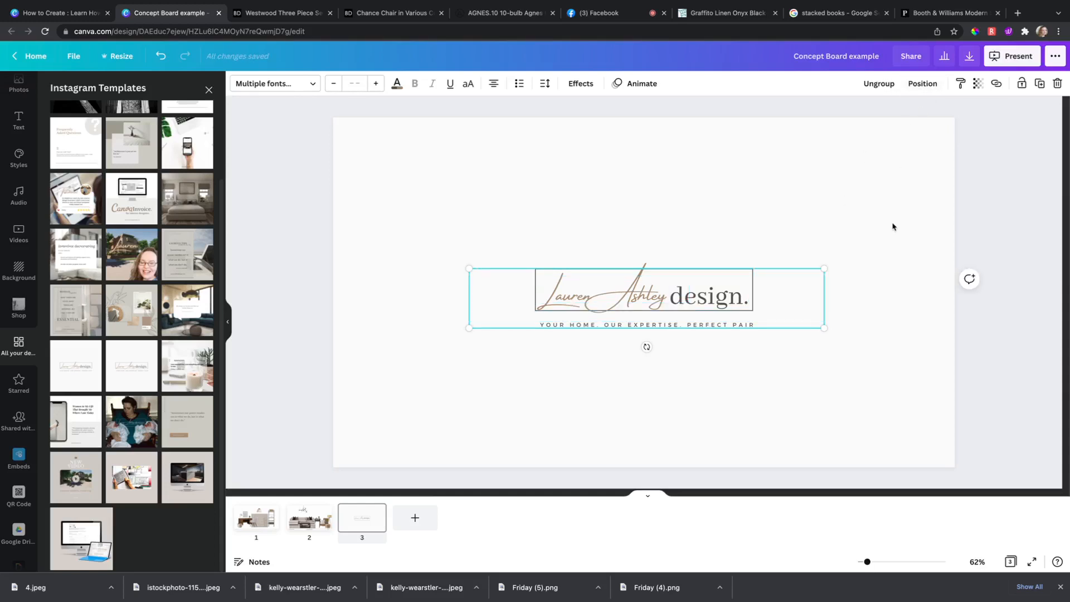
click(309, 517)
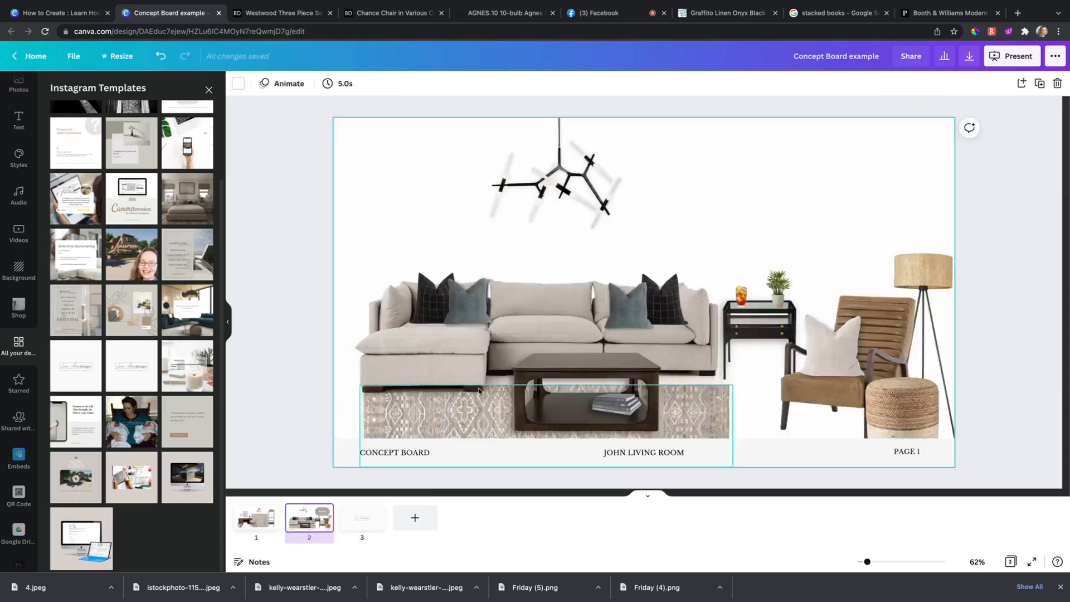
key(ctrl+v)
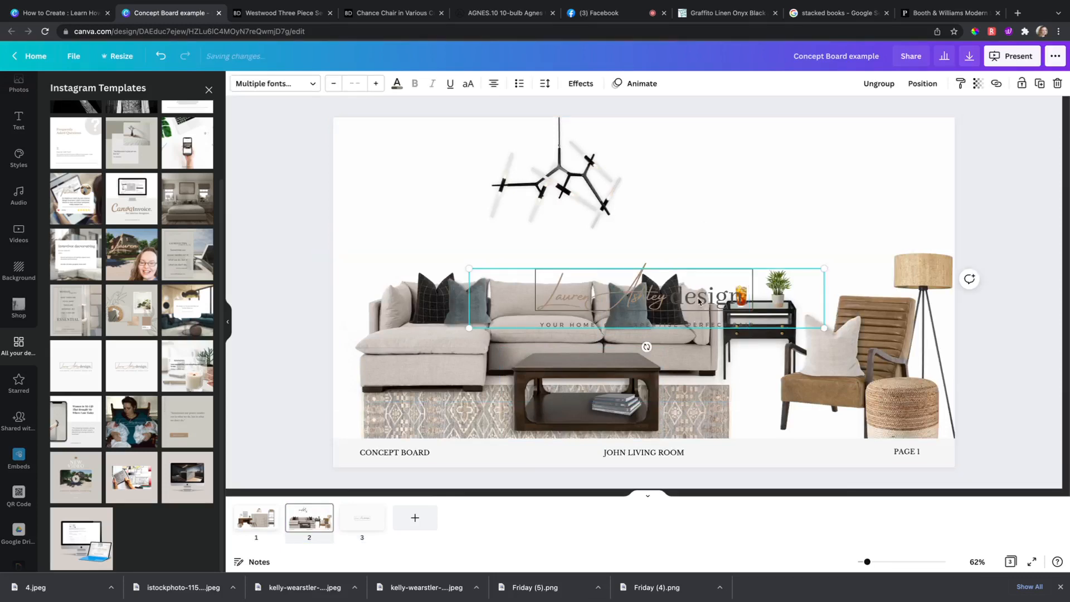
drag(698, 302, 842, 174)
click(994, 213)
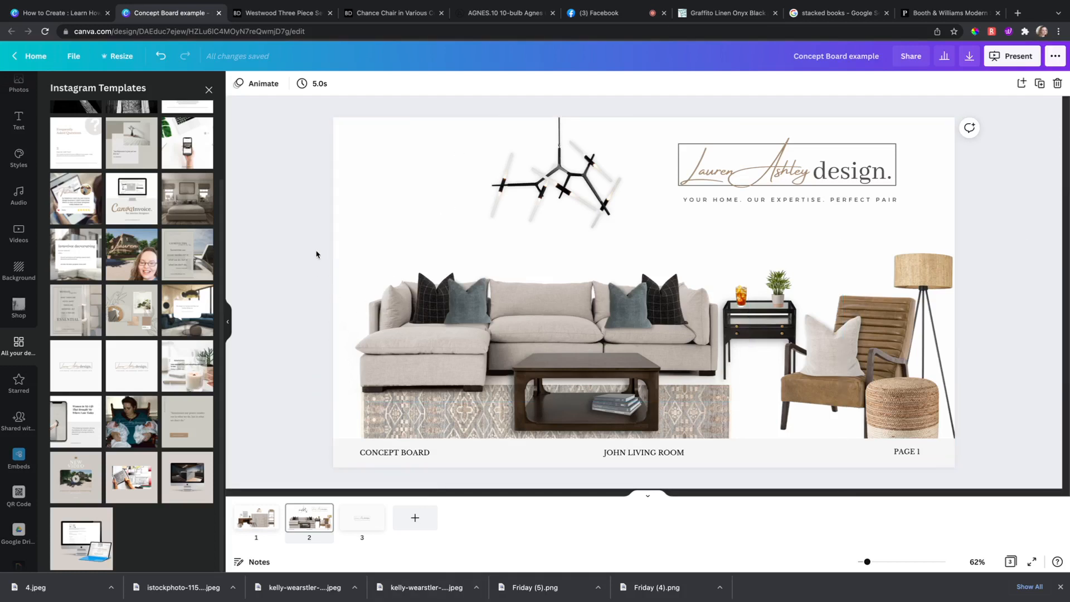
- Leave the Instagram Templates folder and show the images in the Graphic Design for Interior Designers folder
click(209, 89)
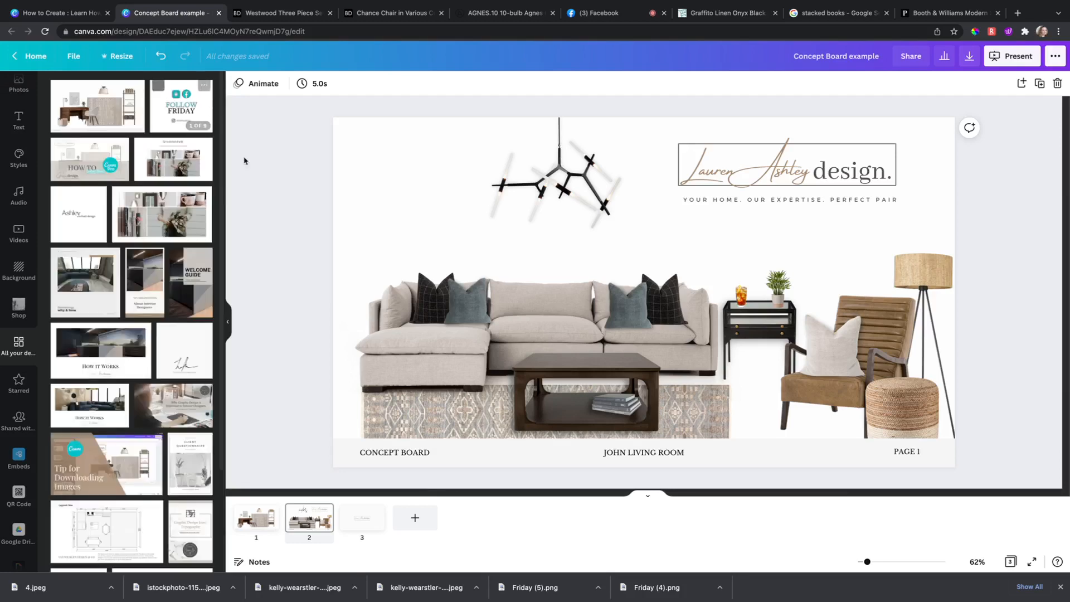
scroll(18, 415, down, 3)
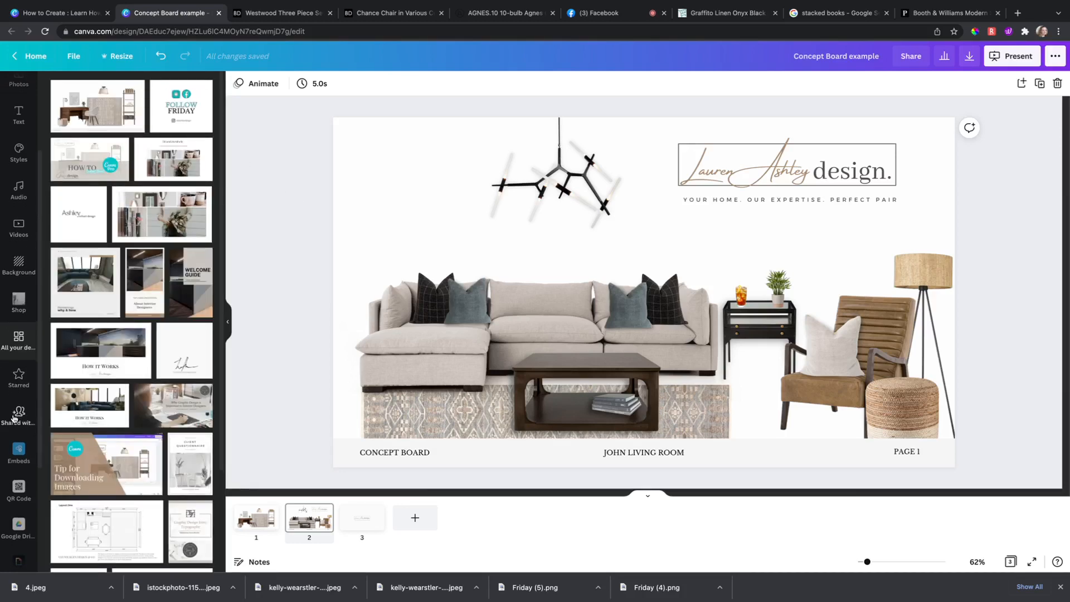
click(15, 512)
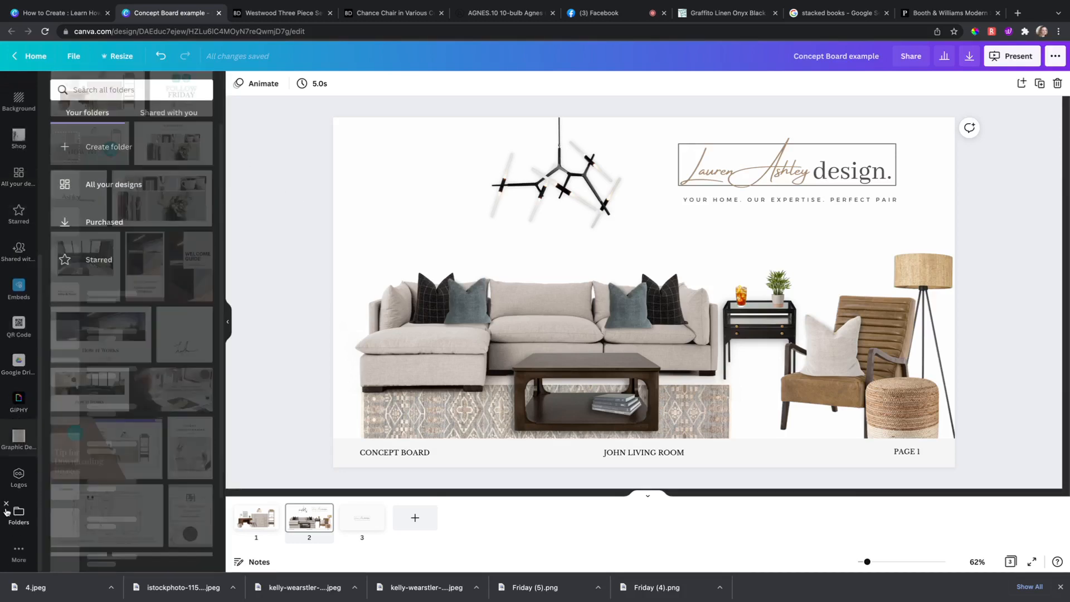
click(120, 331)
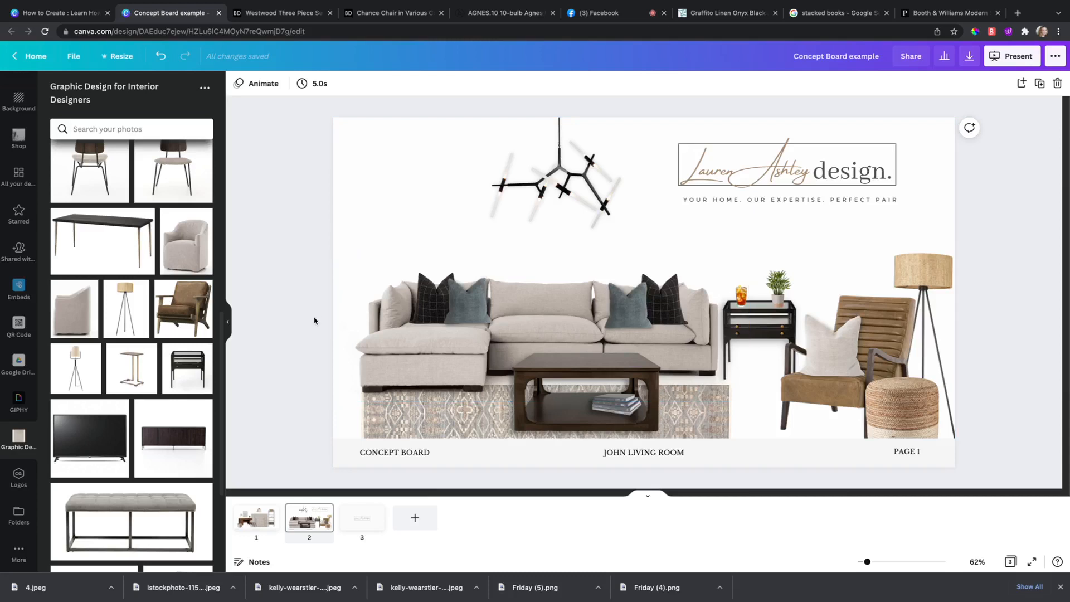
- Link the sectional sofa image to its Burke Decor Westwood product page, using the address copied from the open browser tab
click(374, 342)
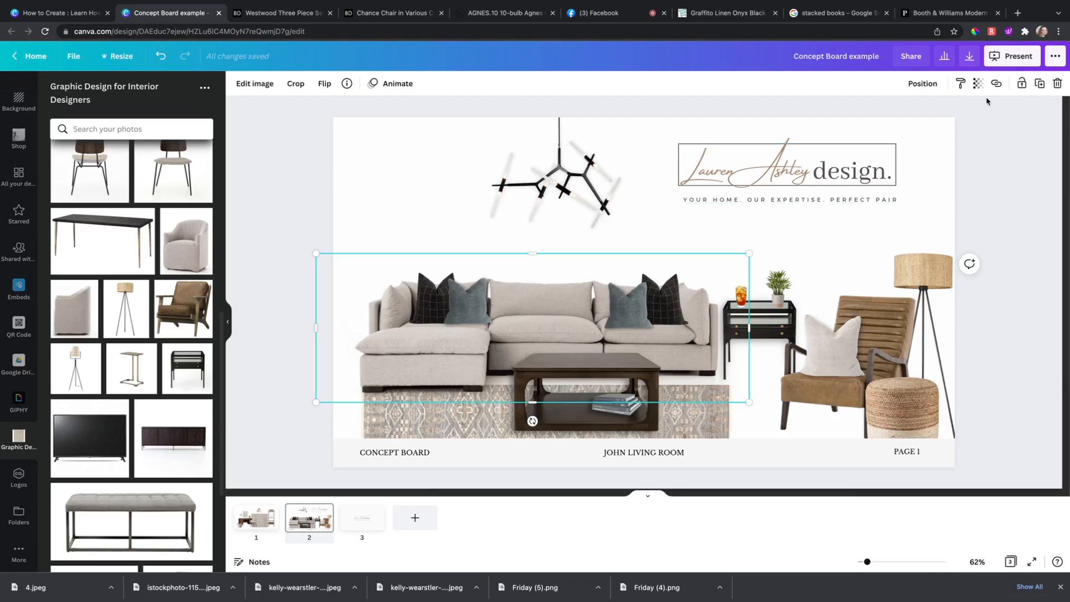
click(281, 13)
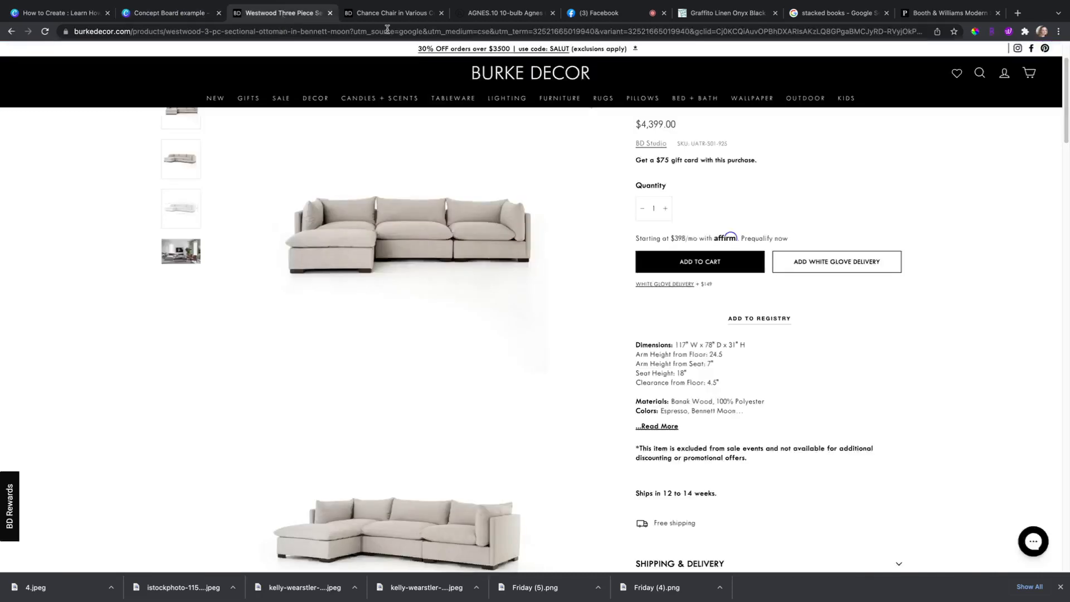
click(445, 31)
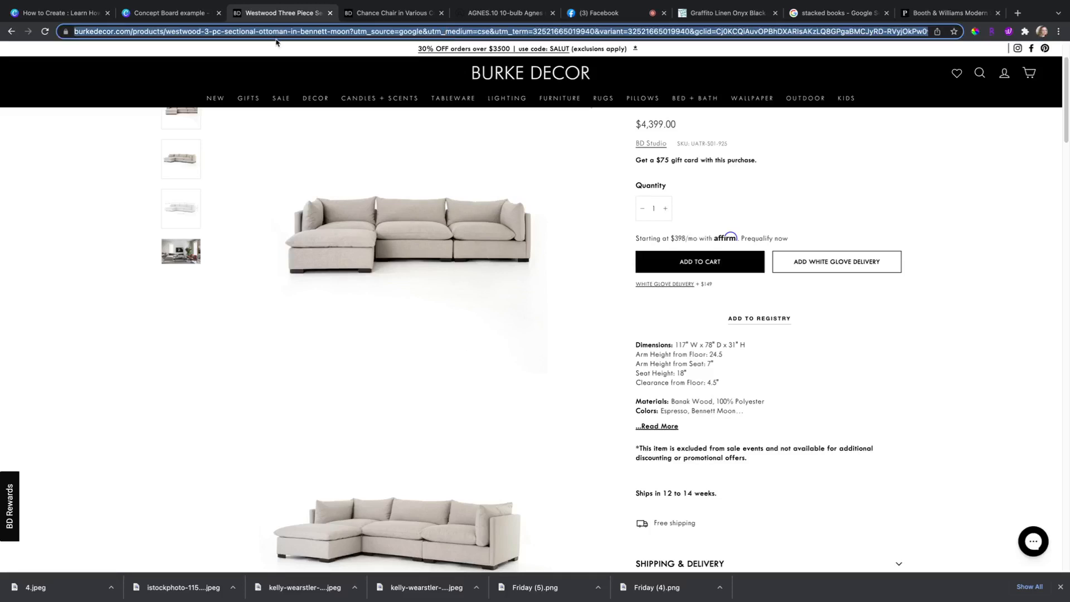
click(165, 17)
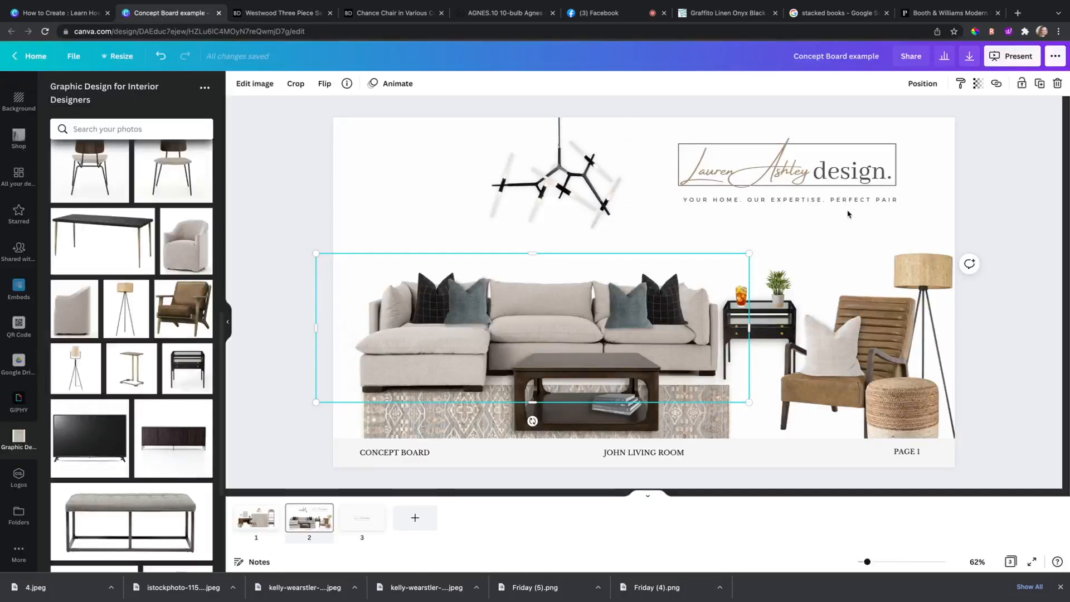
click(995, 85)
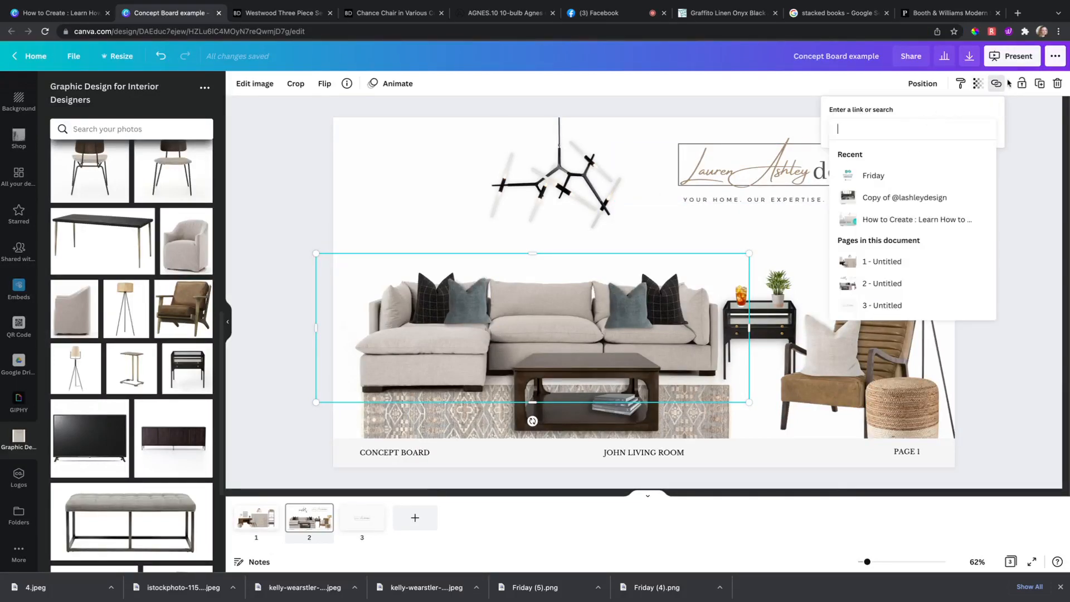
key(super+v)
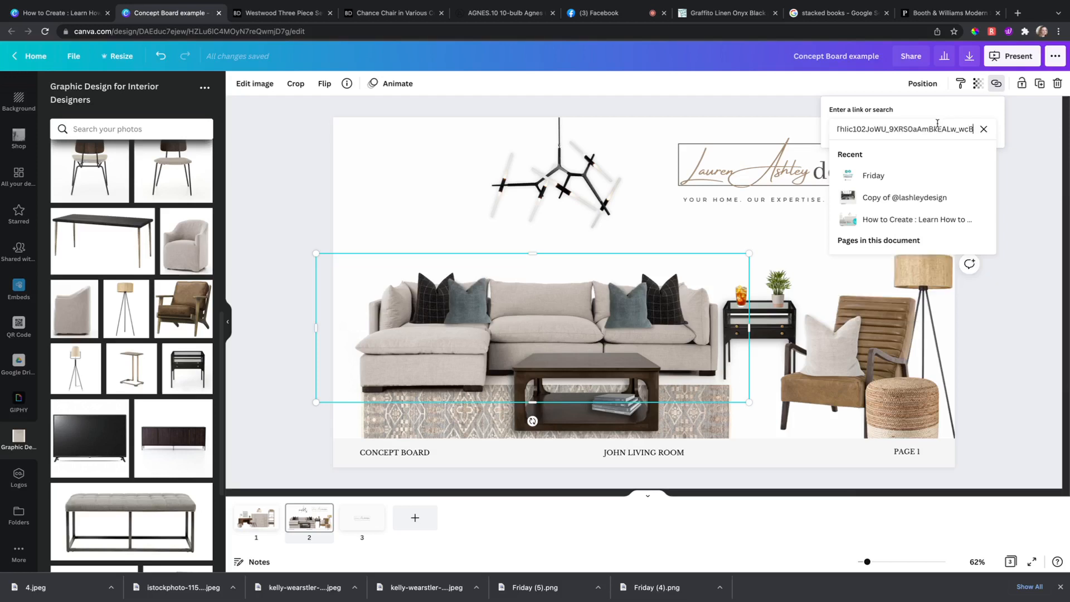
key(Return)
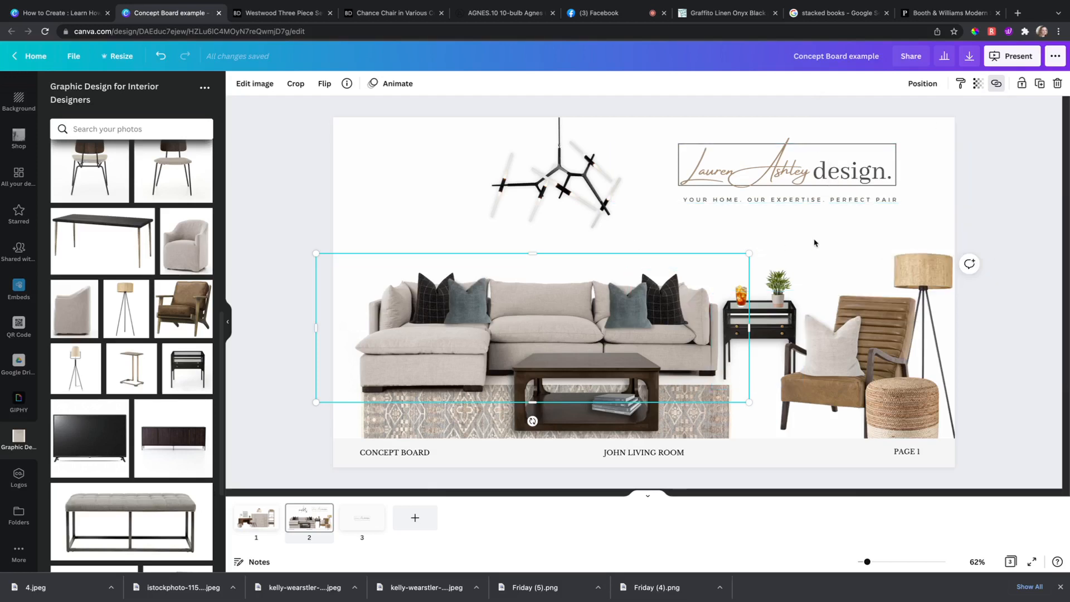
- Link the brown leather armchair image to its Burke Decor Chance Chair product page
click(879, 300)
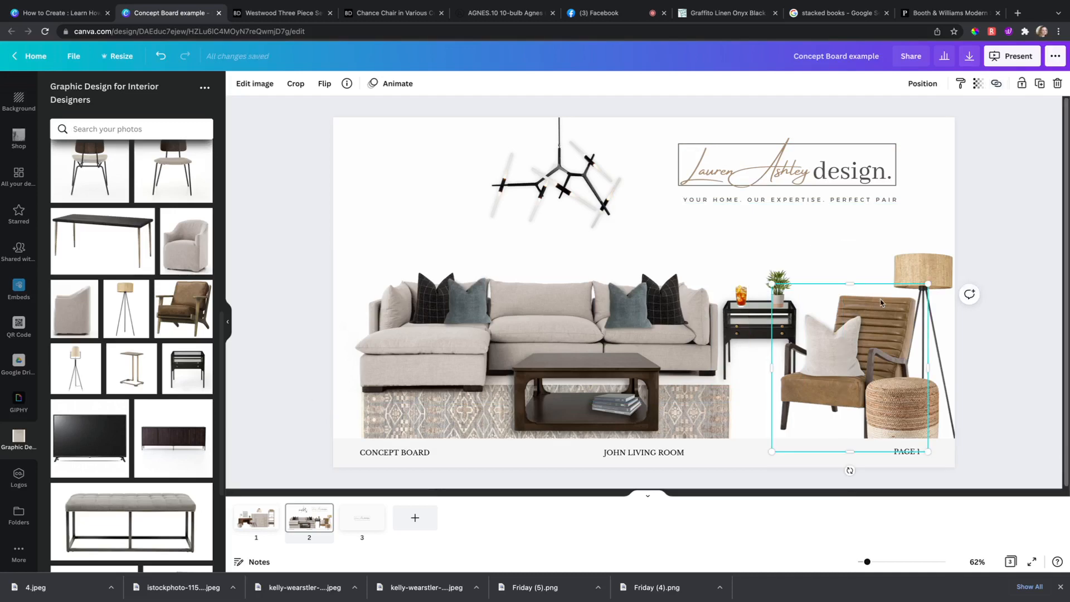
click(425, 14)
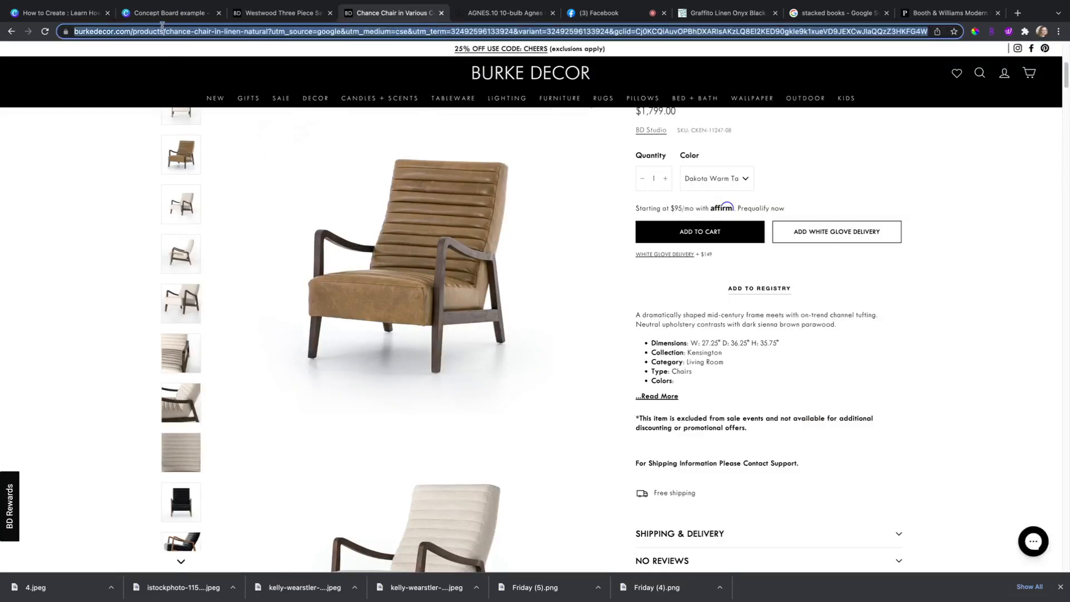
click(167, 13)
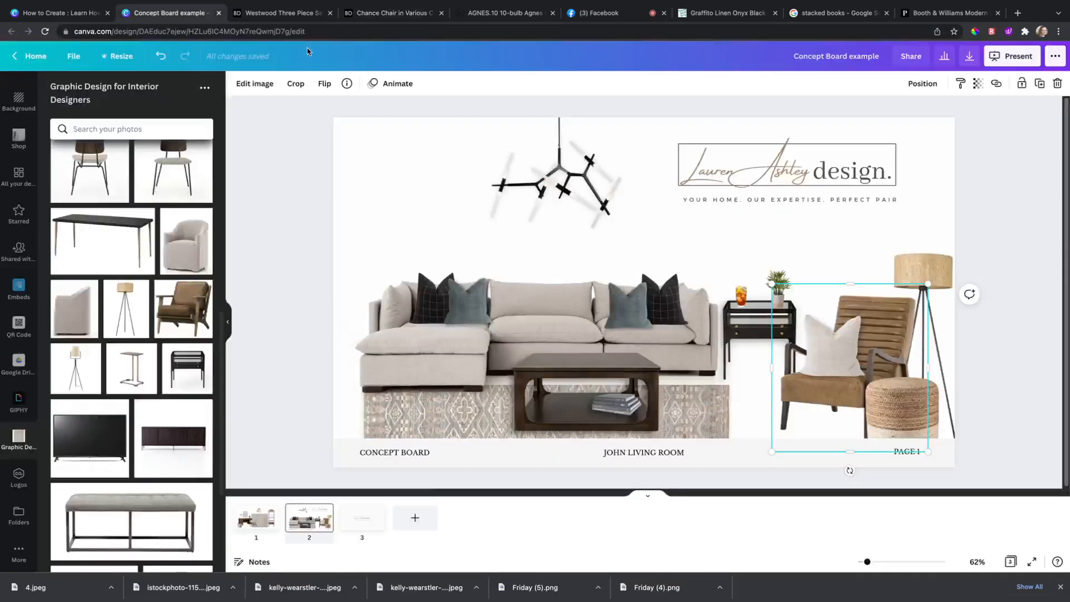
click(998, 84)
key(ctrl+v)
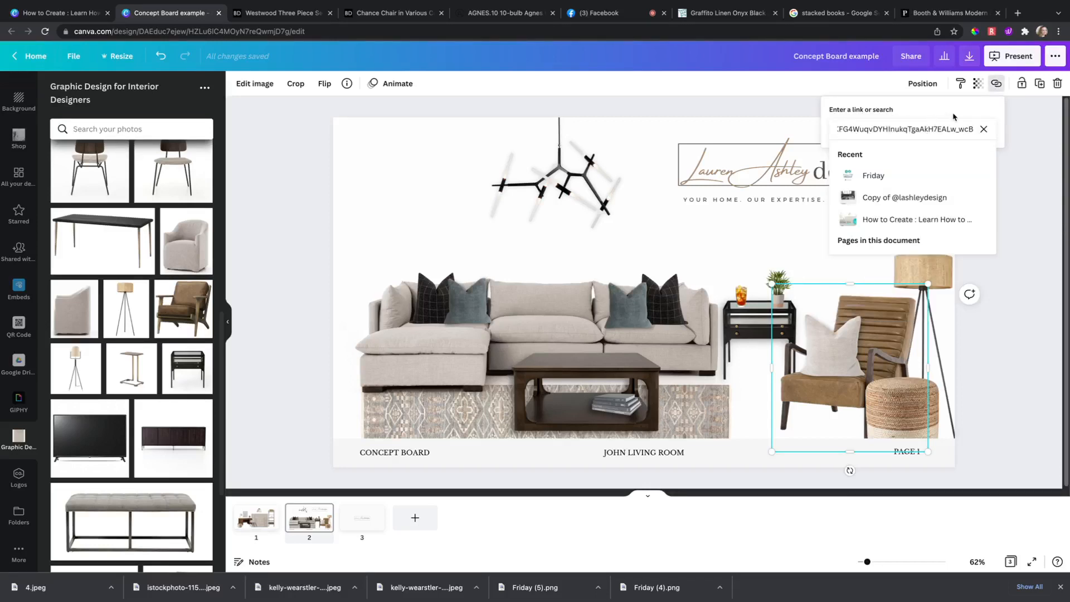
key(Return)
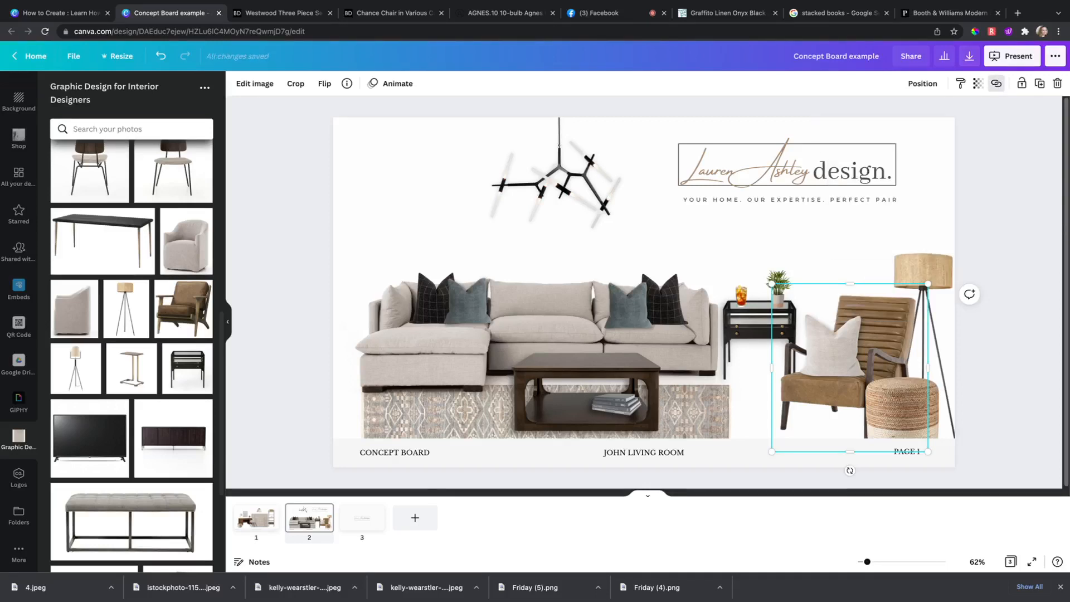
click(542, 181)
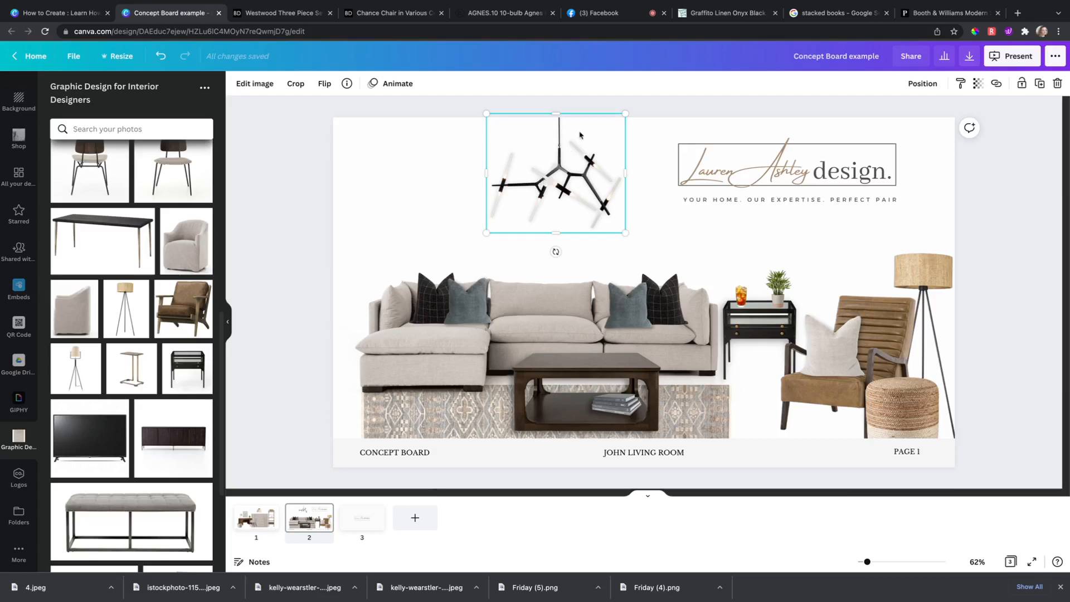
click(524, 14)
scroll(518, 55, up, 2)
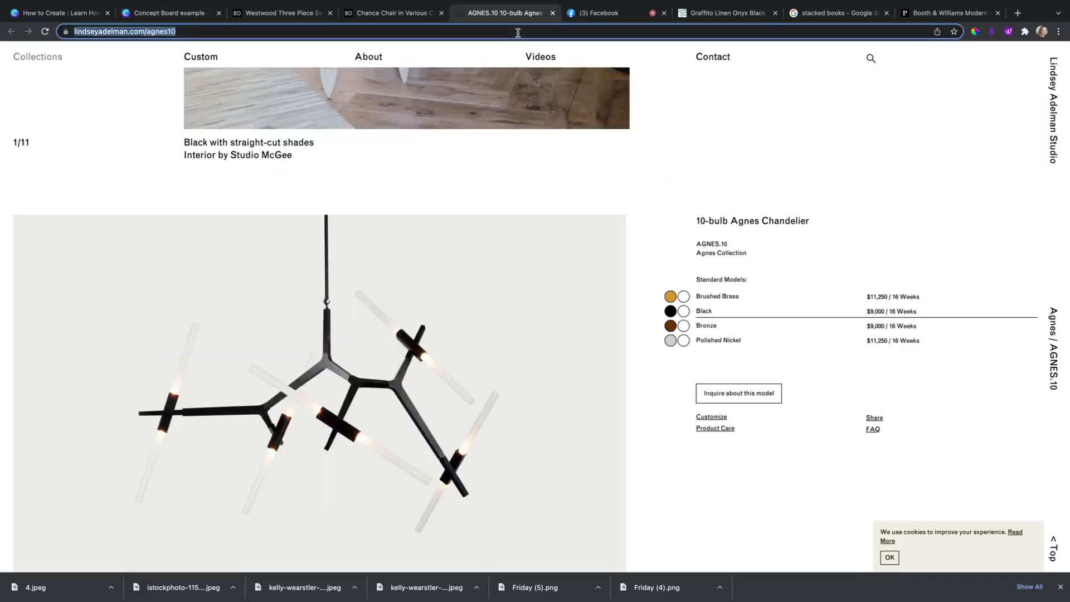
click(167, 13)
click(996, 83)
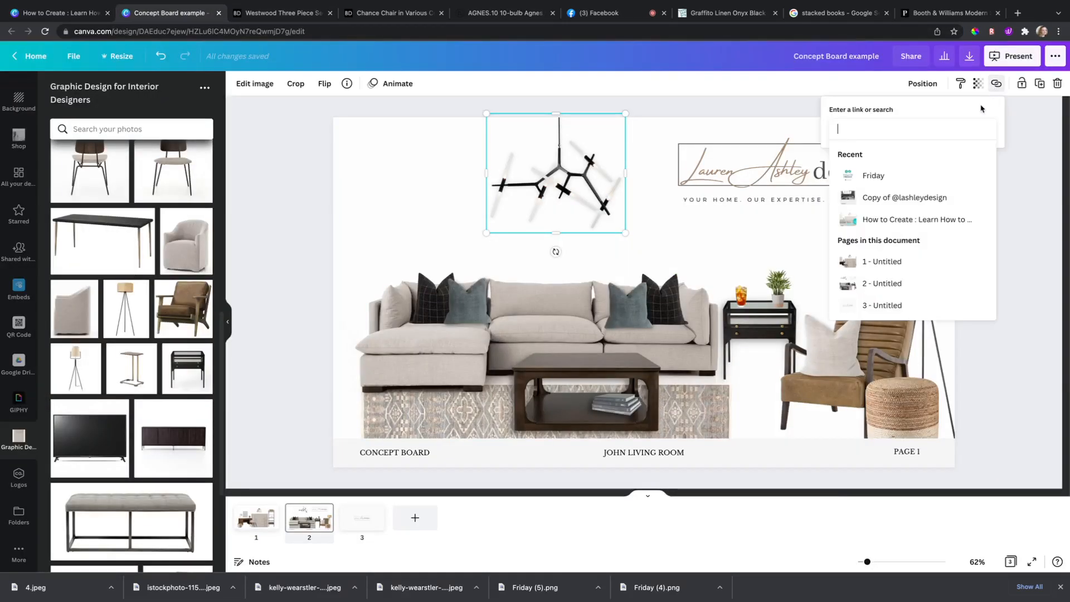
text(https://lindseyadelman.com/agnes10)
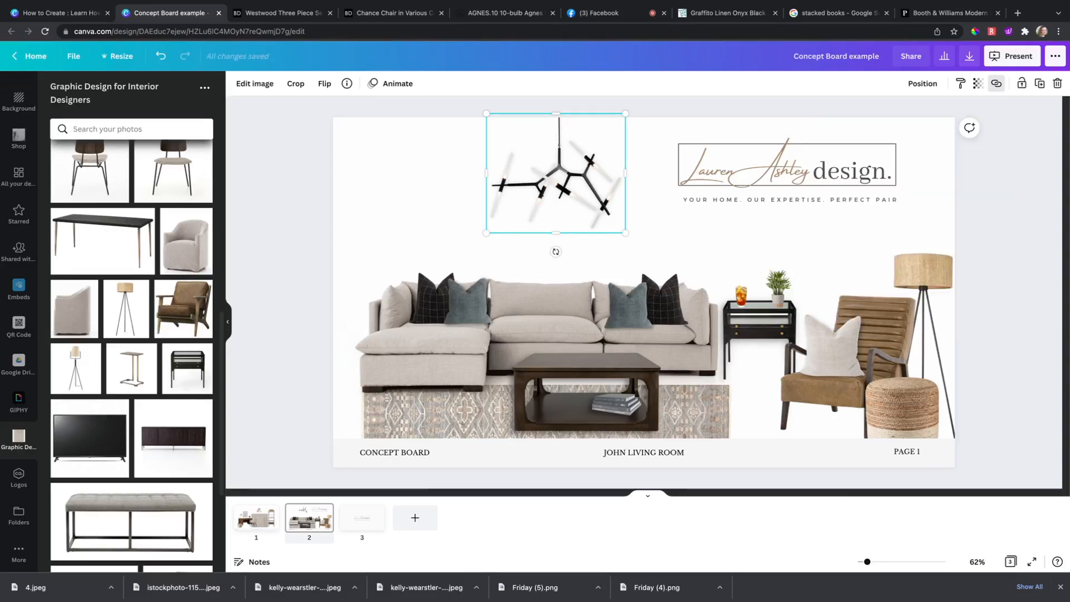
key(Return)
click(792, 116)
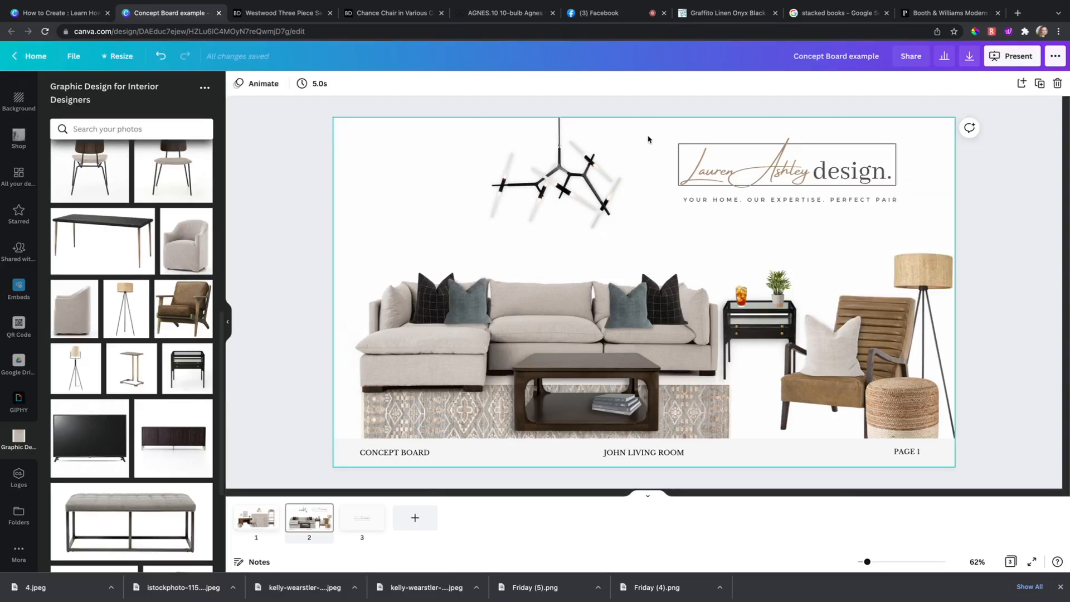
drag(652, 129, 938, 220)
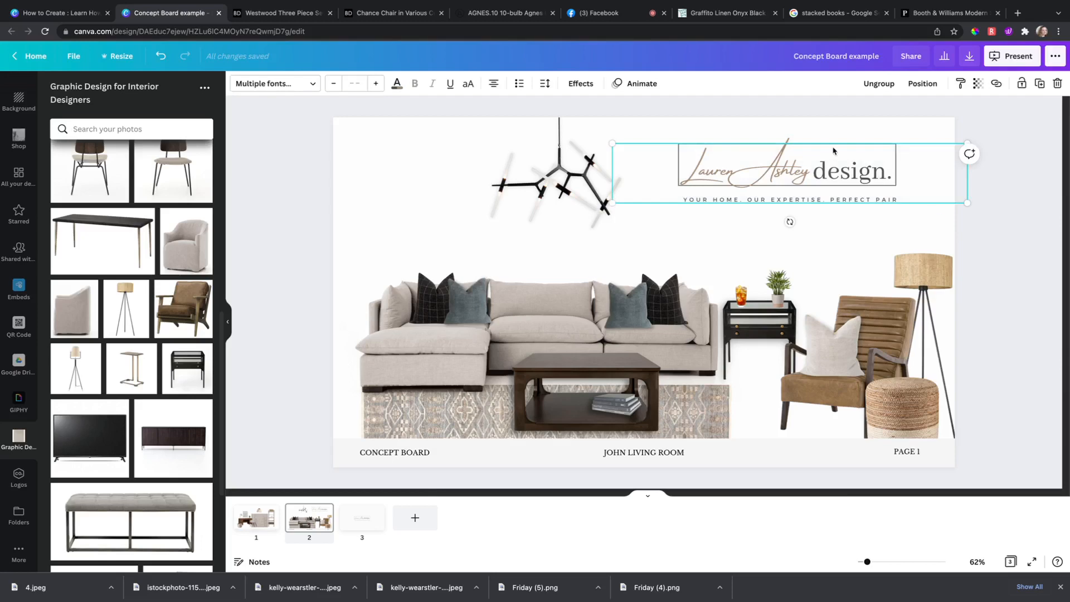
click(1017, 12)
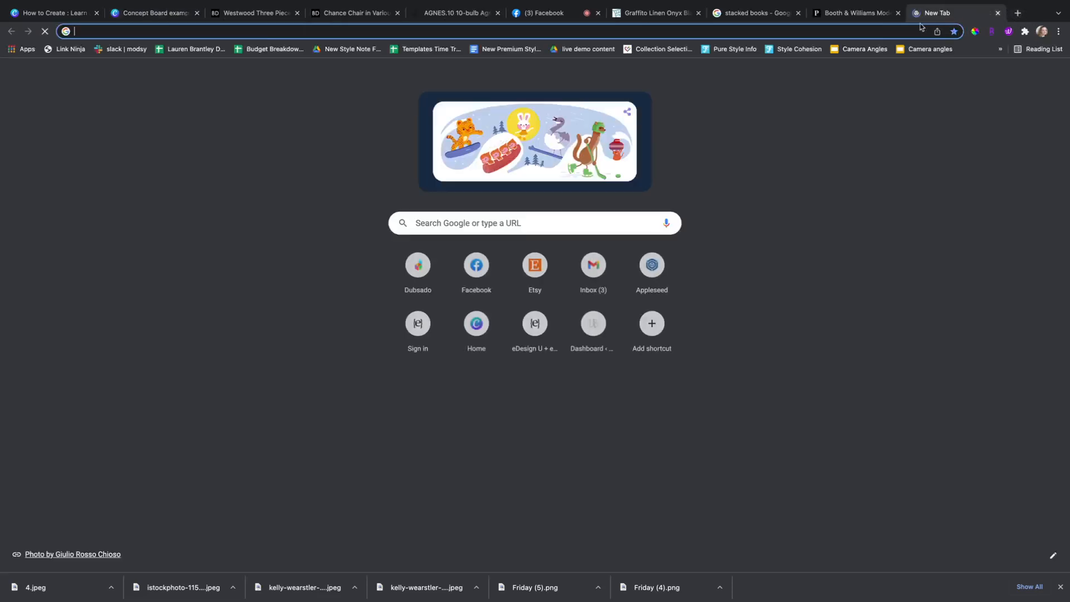
text(www.)
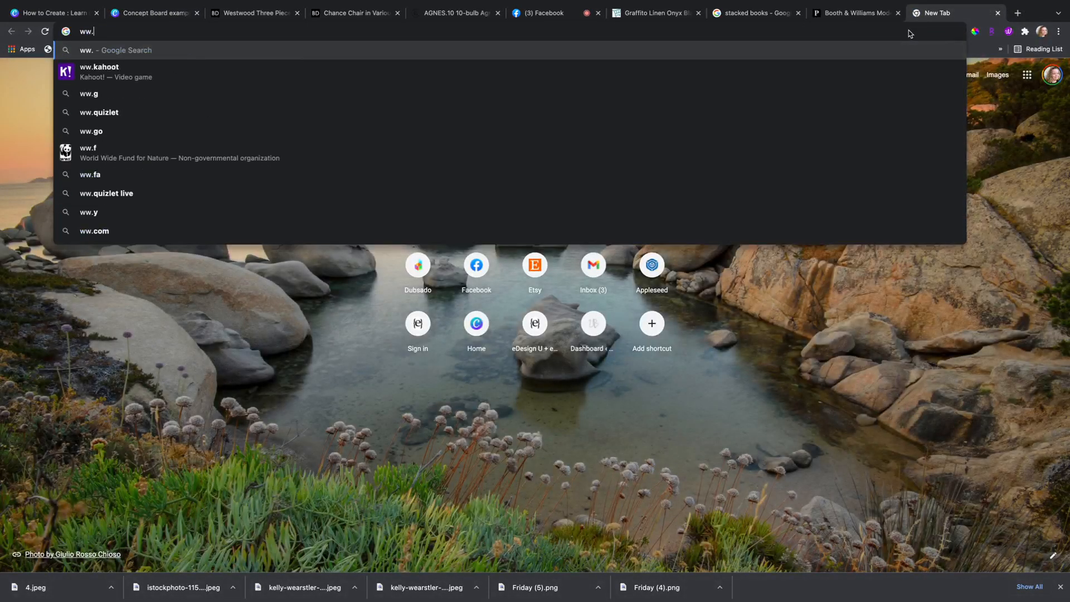
key(BackSpace)
text(w.lashleydesign.com)
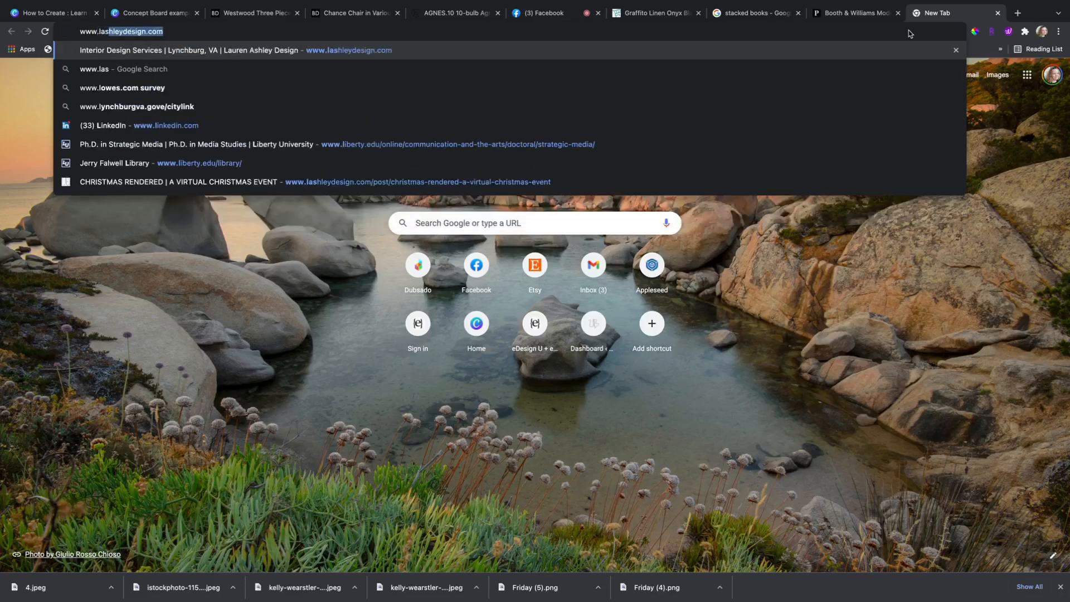
key(Return)
click(453, 32)
key(ctrl+c)
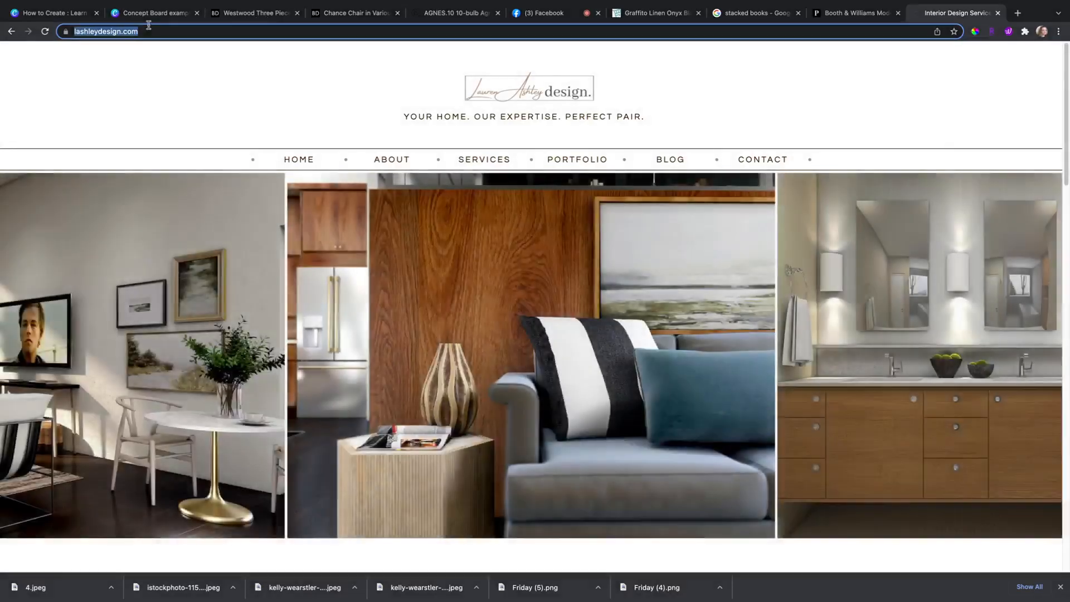
click(149, 17)
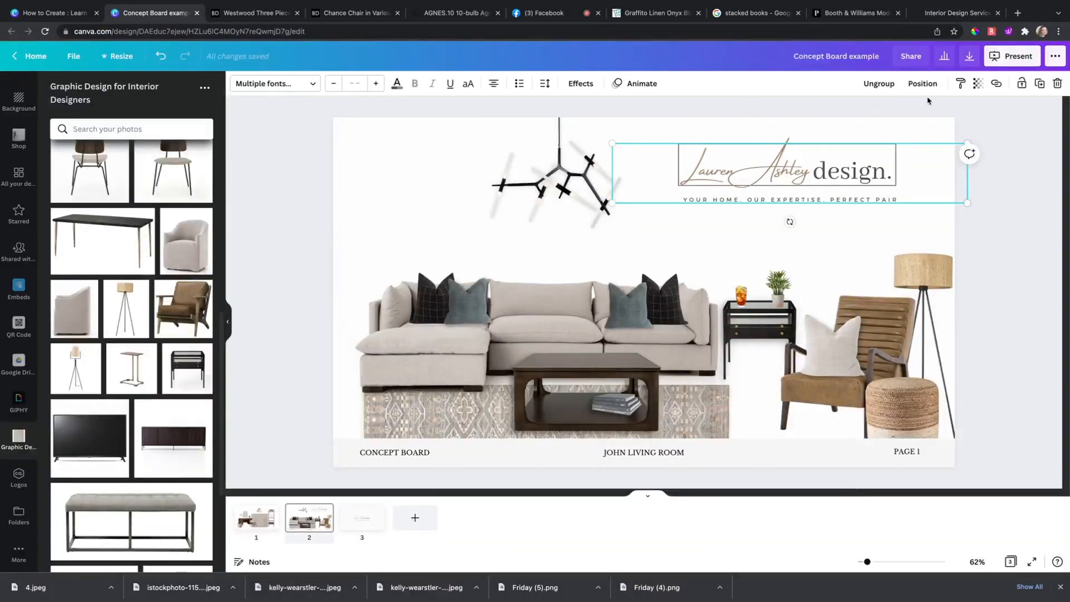
click(996, 84)
key(ctrl+v)
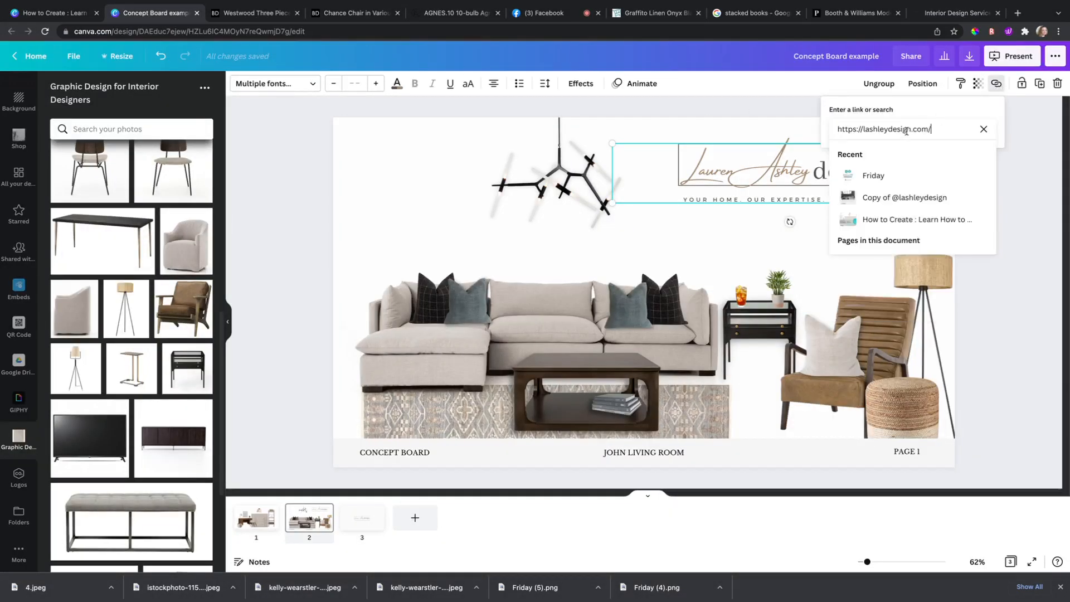
key(Return)
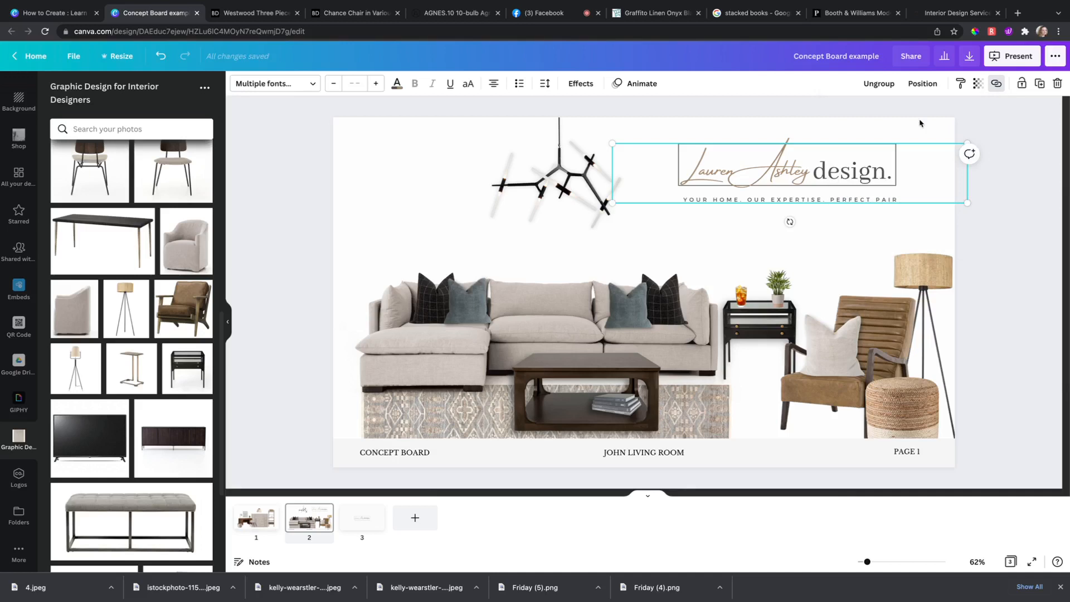
click(1026, 154)
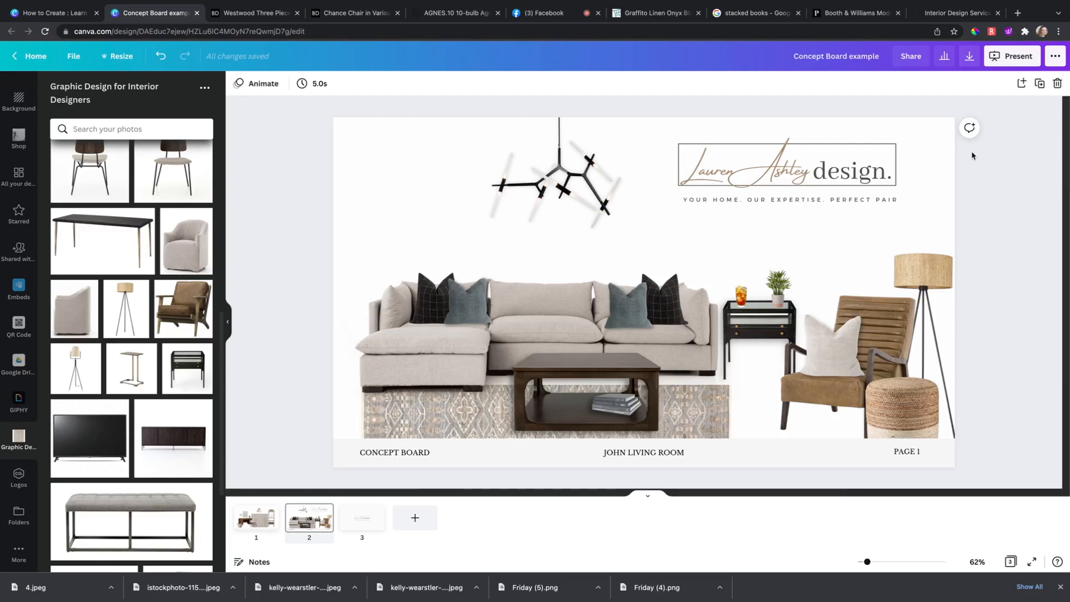
- Set the design's sharing to a view-only link and copy that link
click(1052, 61)
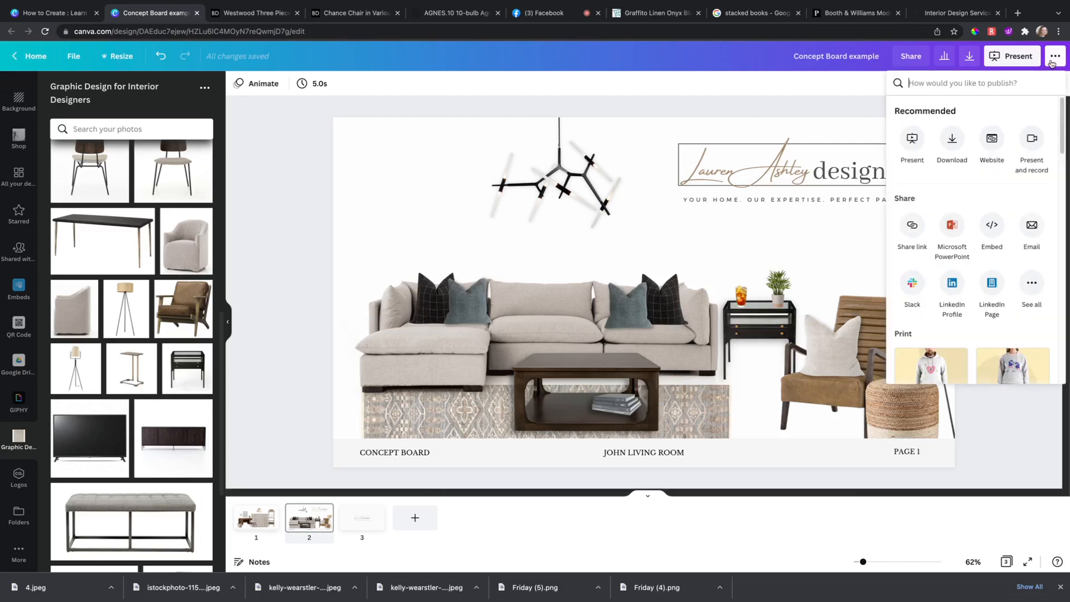
click(1052, 62)
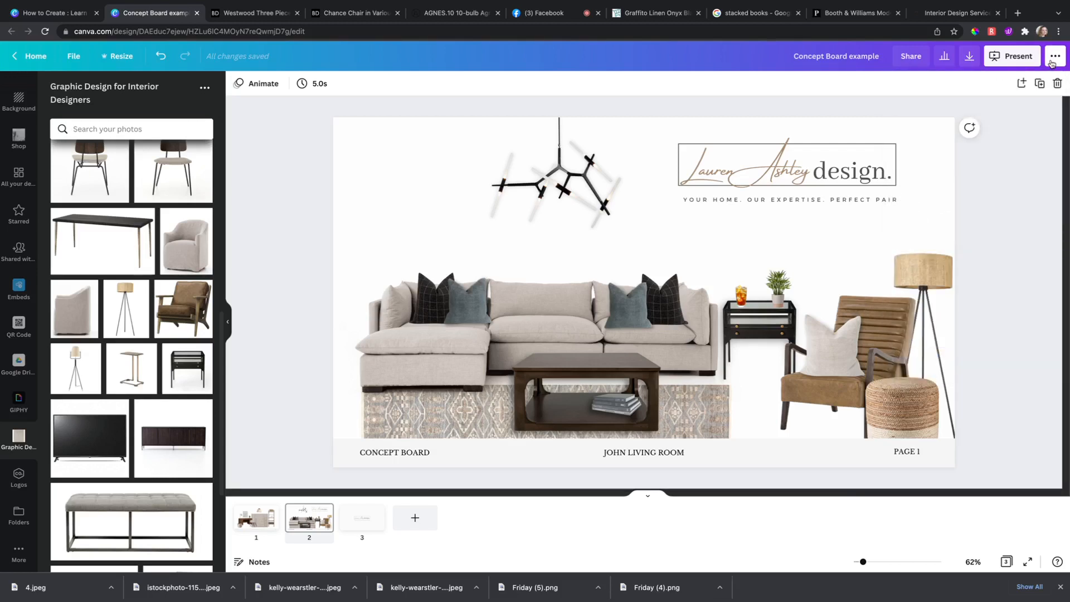
click(910, 56)
click(834, 206)
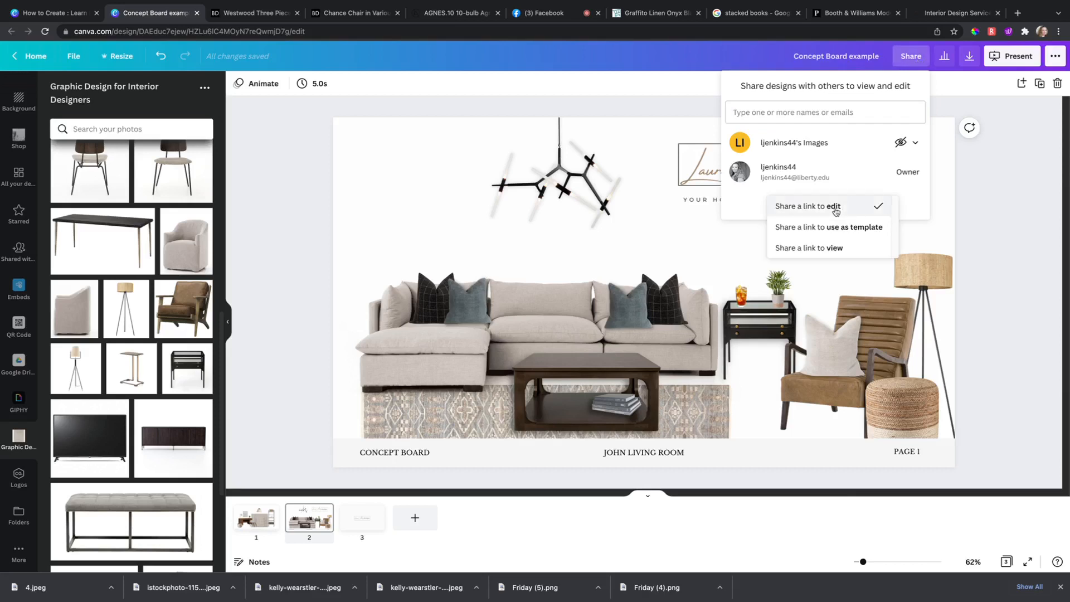
click(834, 249)
click(870, 205)
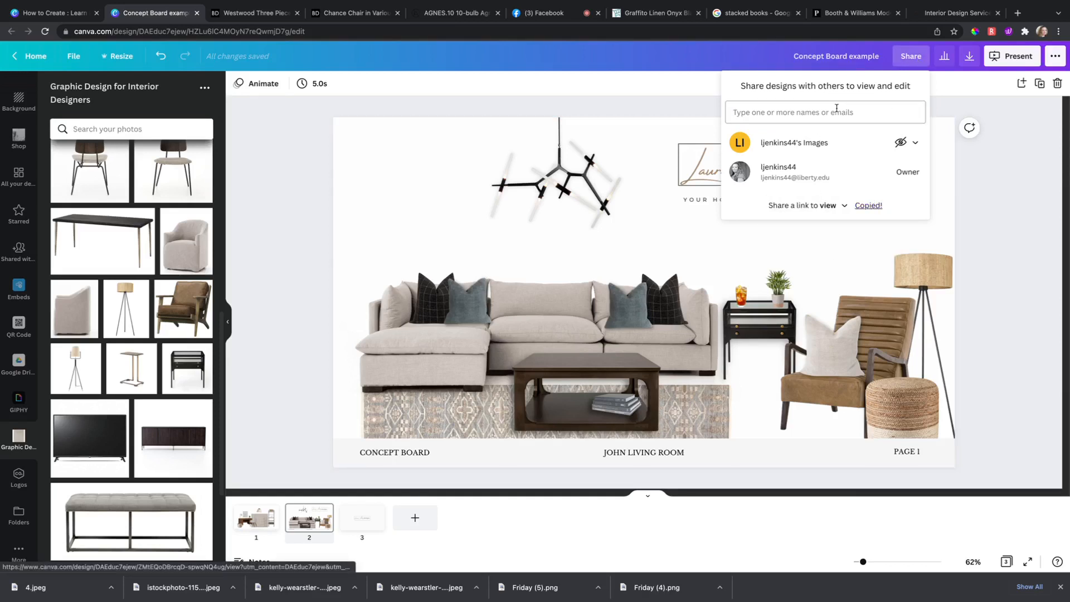
- Open the copied view link in a new browser tab to check the shared board, and close that tab
click(1018, 13)
click(899, 31)
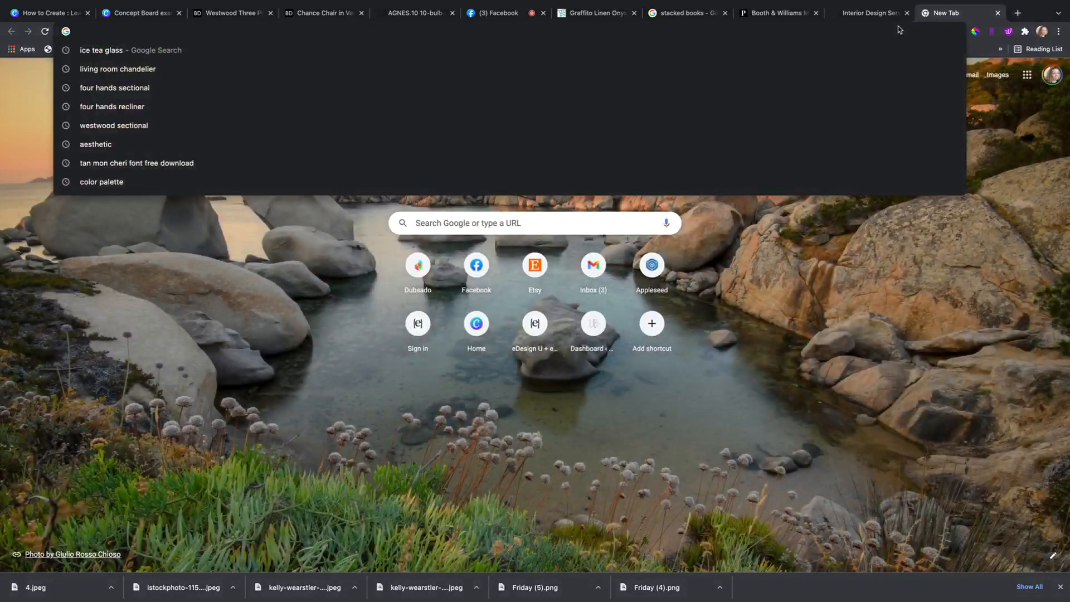
key(super+v)
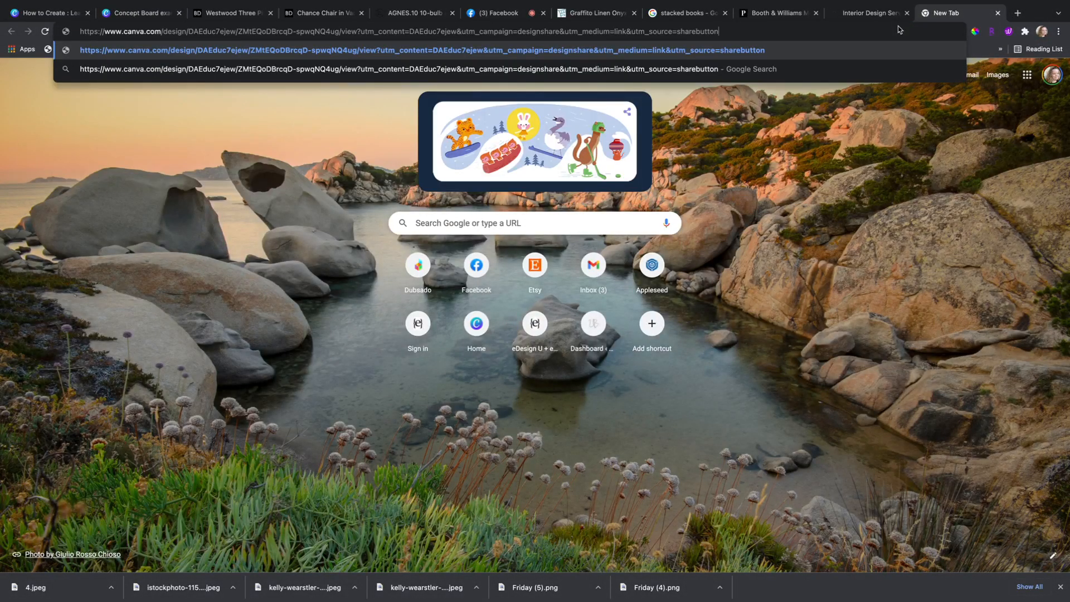
key(Return)
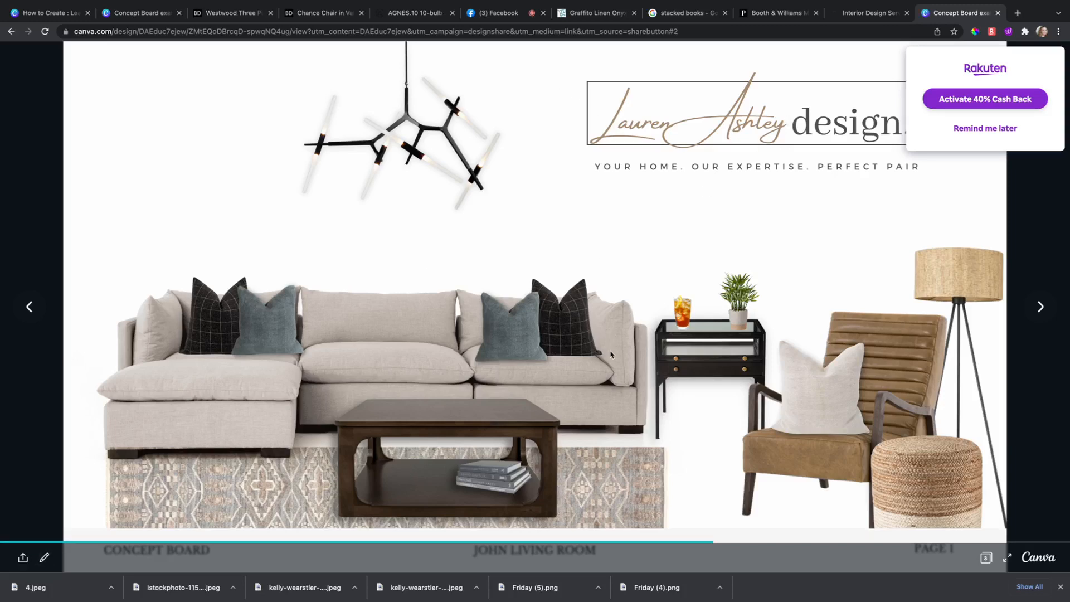
click(997, 13)
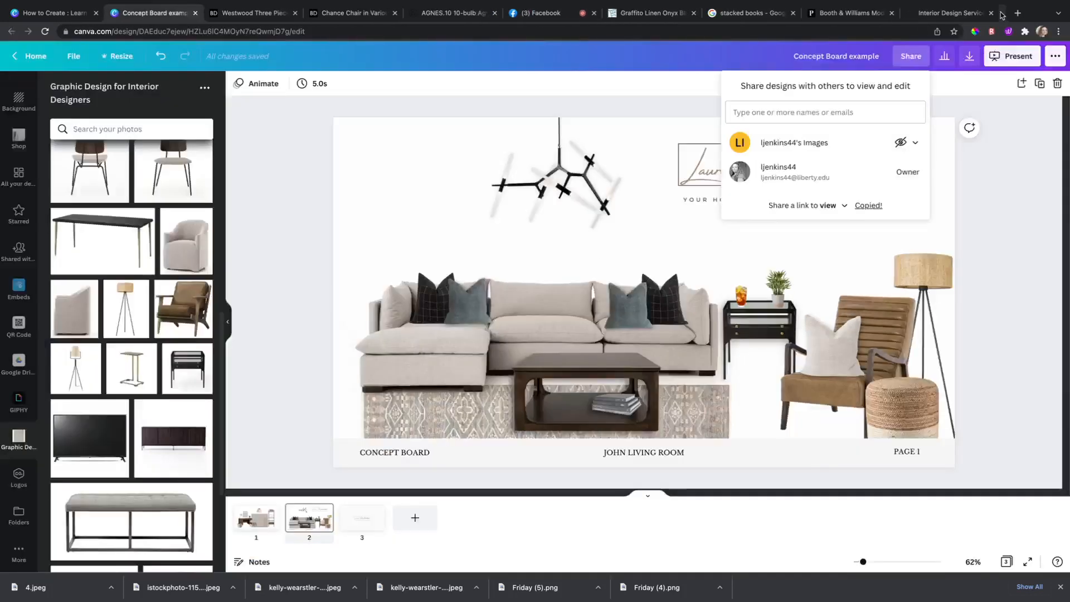
- Dismiss the sharing options and hide page 1, the office concept board
click(646, 97)
click(671, 298)
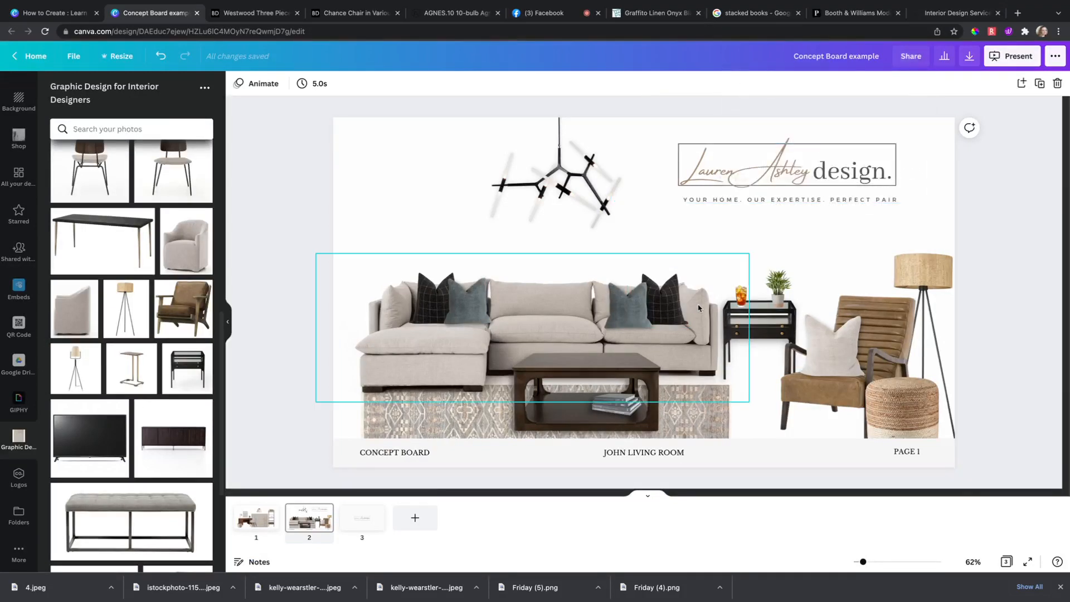
click(1022, 129)
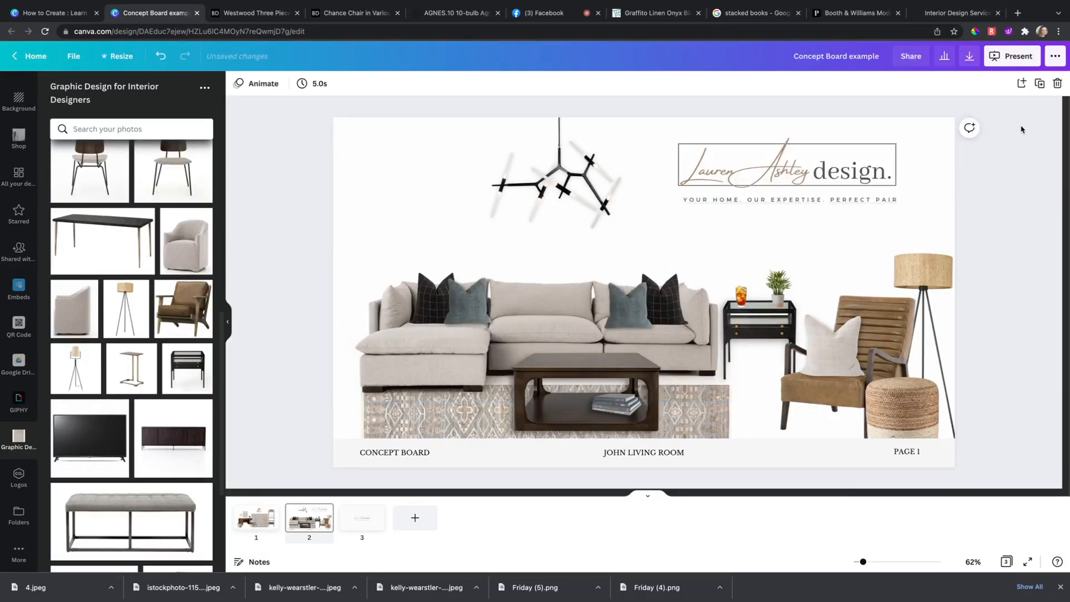
click(1055, 56)
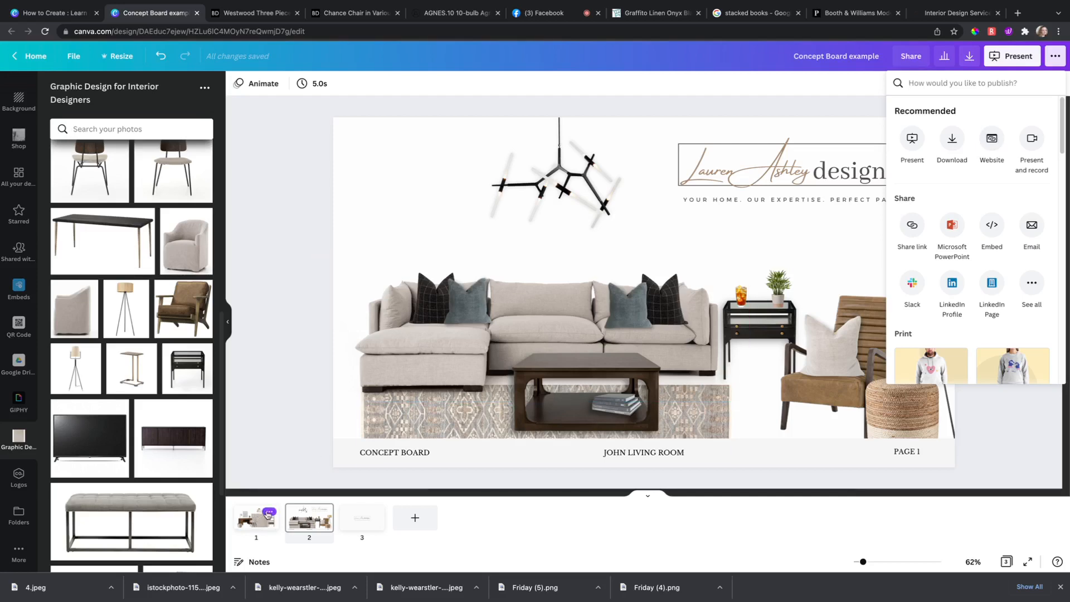
click(269, 511)
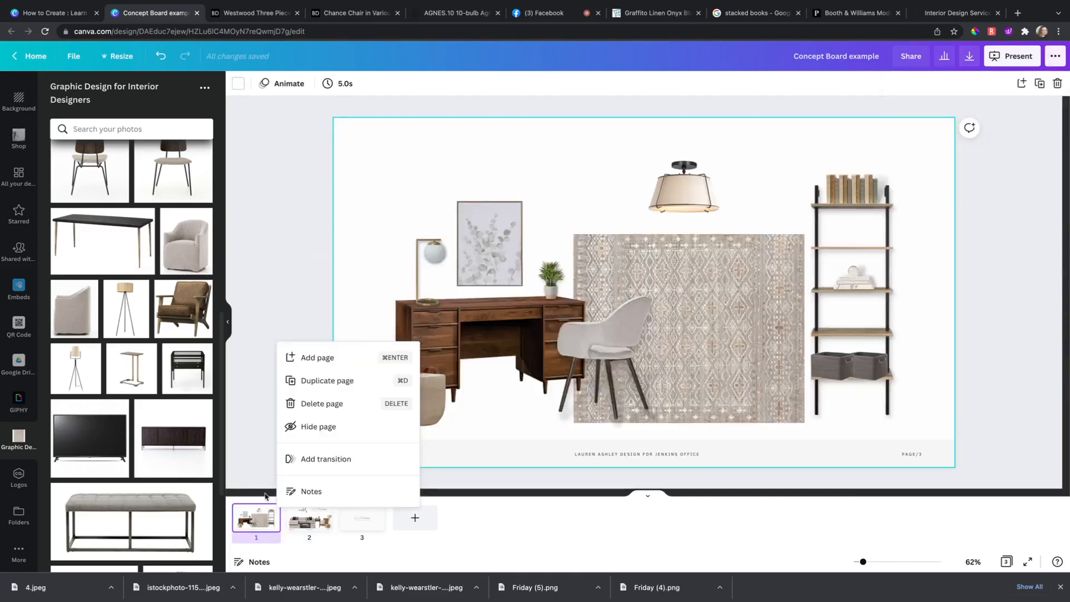
click(304, 427)
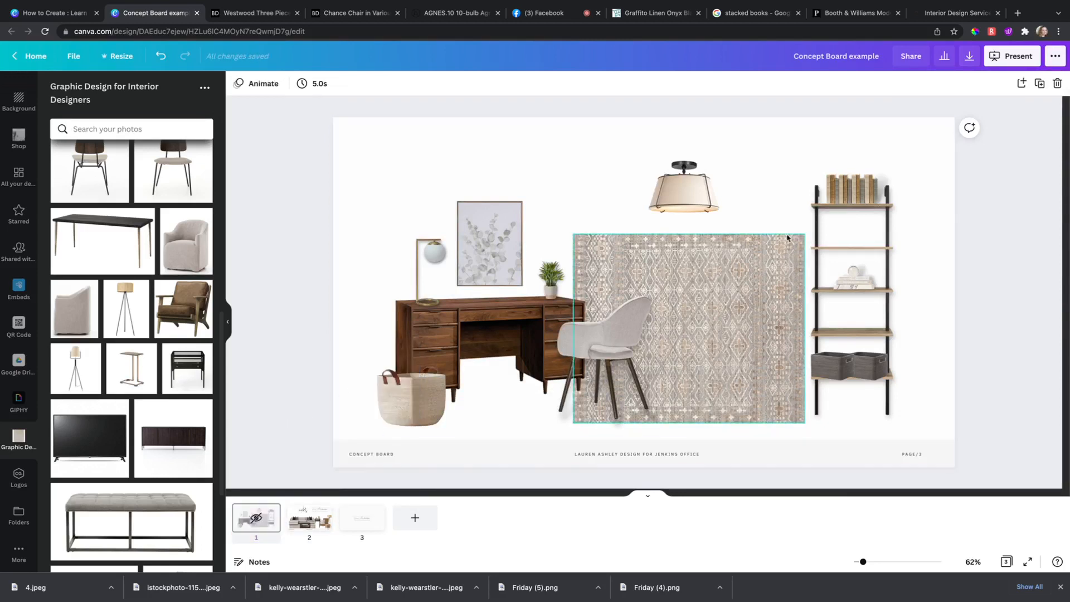
- Delete page 3 from the design
click(1053, 59)
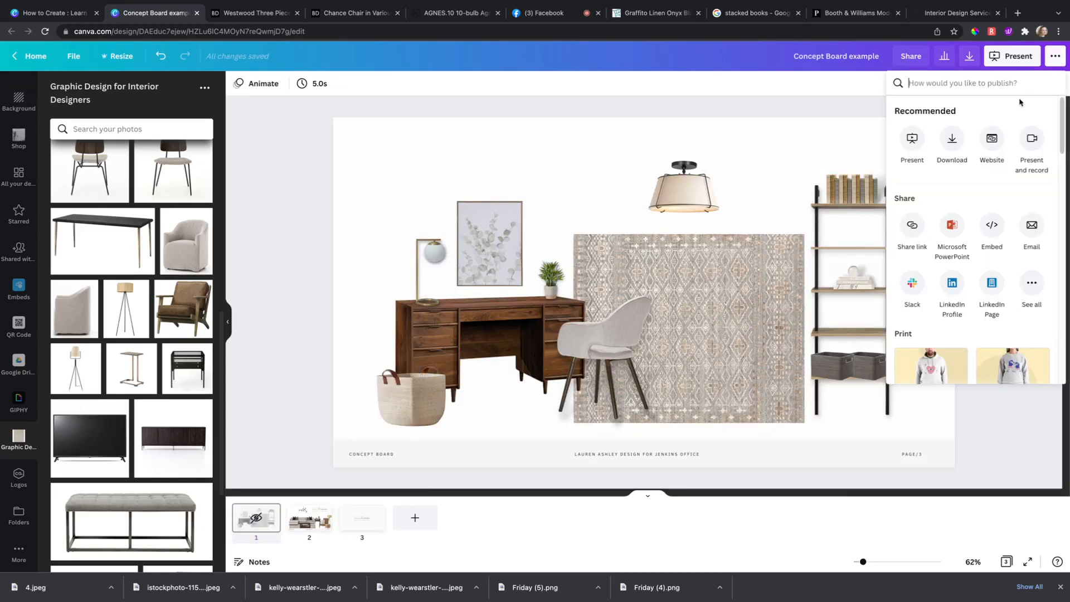
click(316, 529)
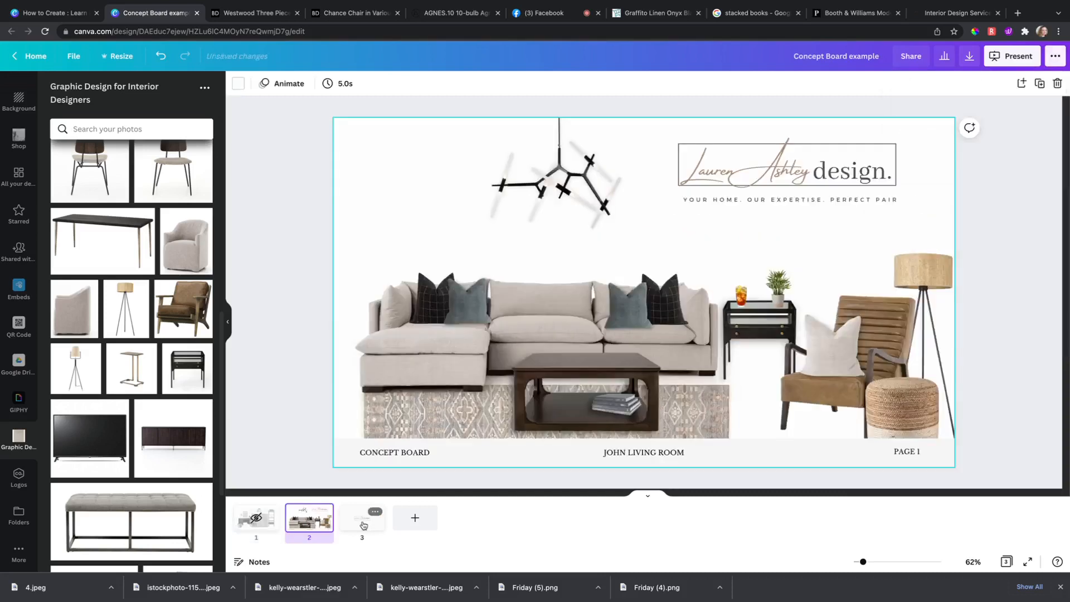
click(362, 518)
key(Delete)
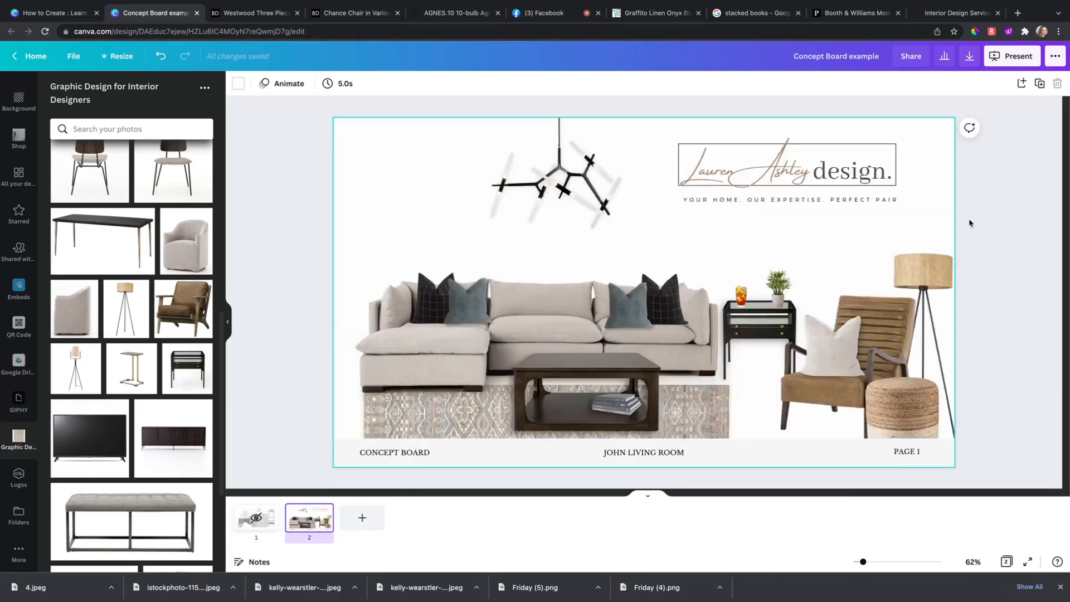
- Publish the design as a website with the Presentation web style and open it
click(1053, 56)
click(993, 139)
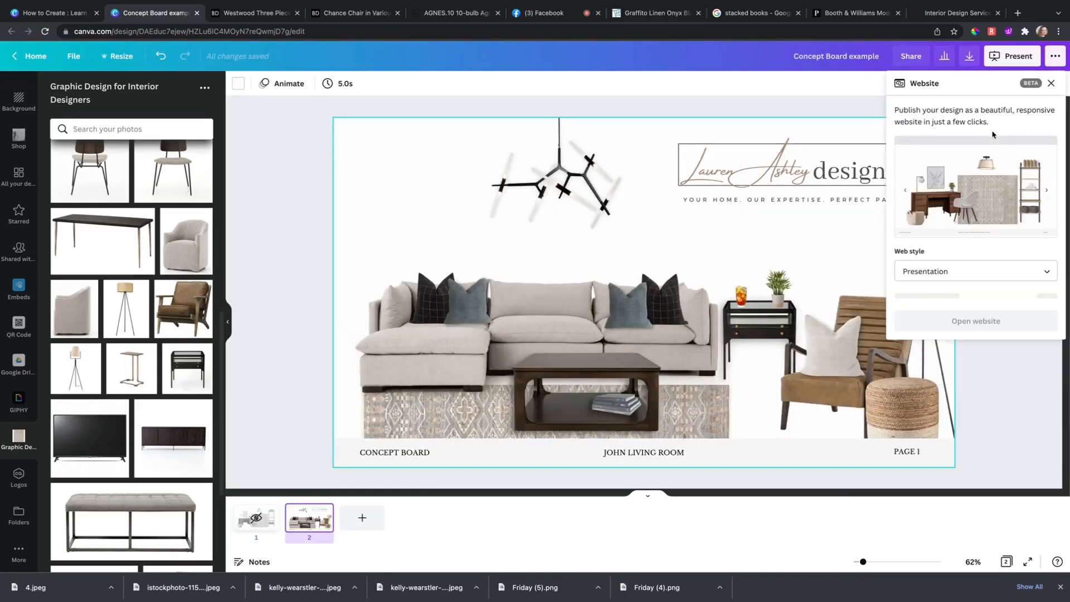
click(1043, 189)
click(957, 272)
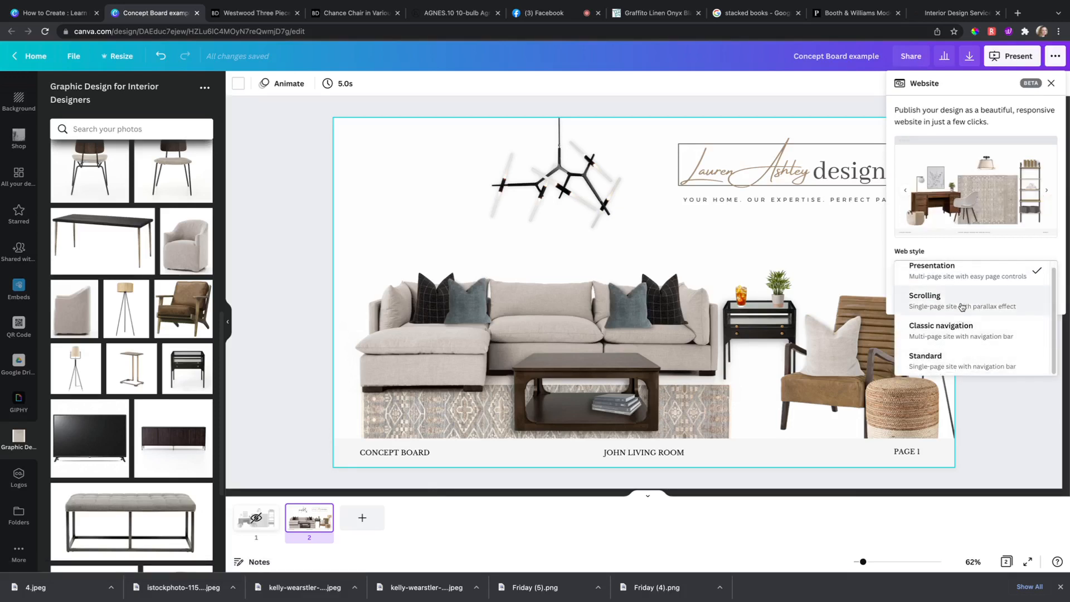
click(969, 273)
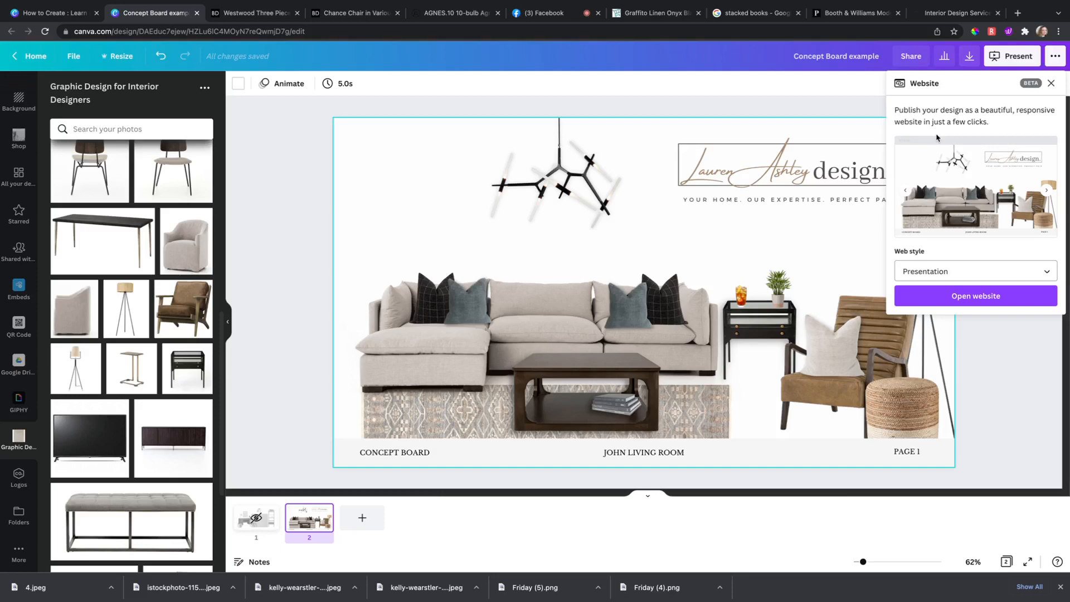
click(947, 296)
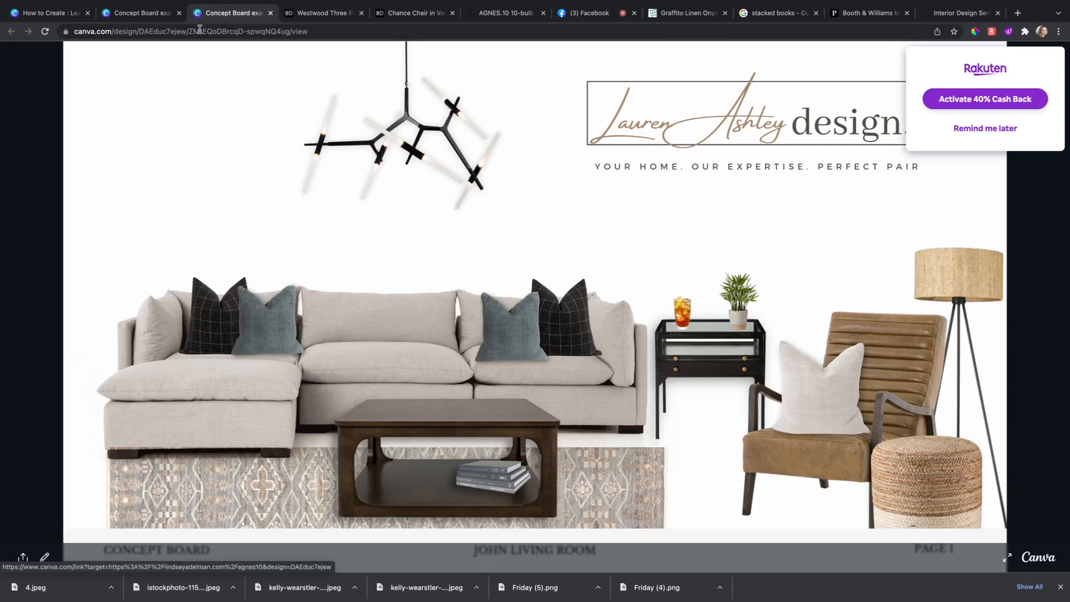
- Return to the editor, change the web style to Scrolling, open the website and dismiss the cash-back offer
click(144, 20)
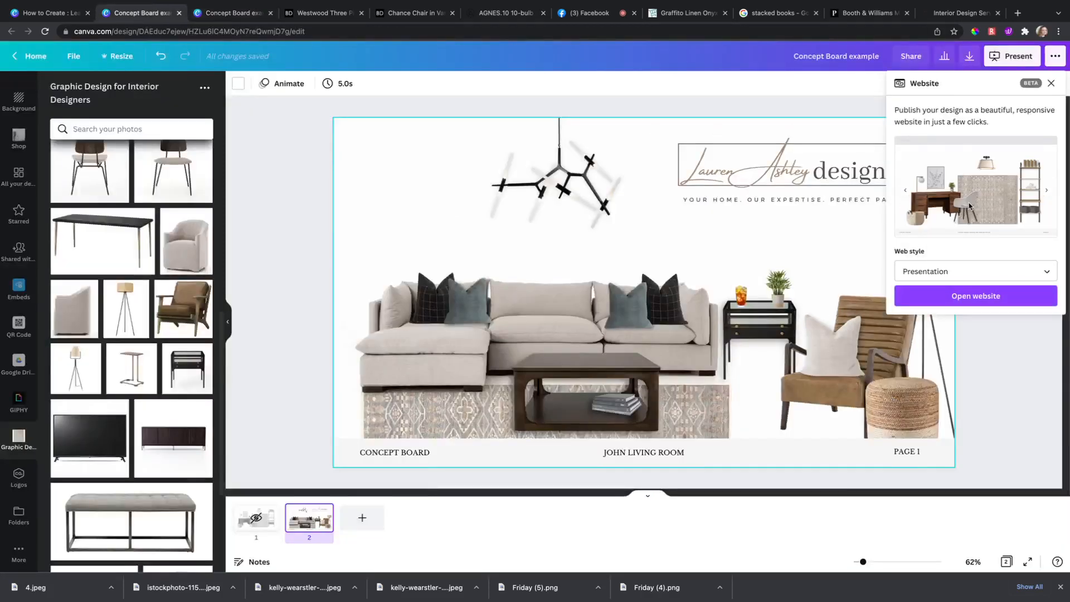
click(975, 272)
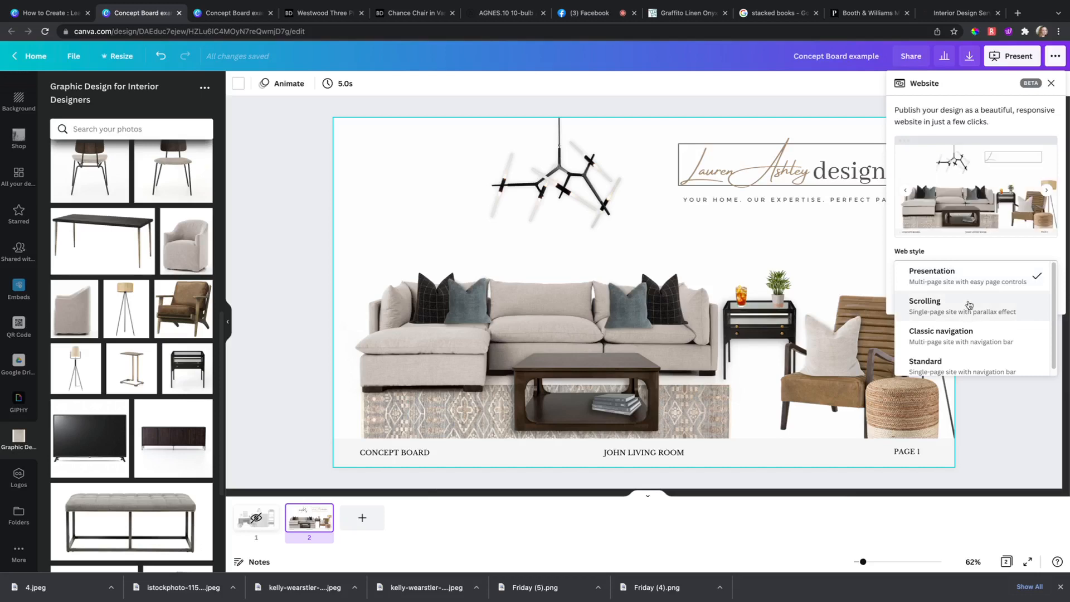
click(968, 306)
click(968, 294)
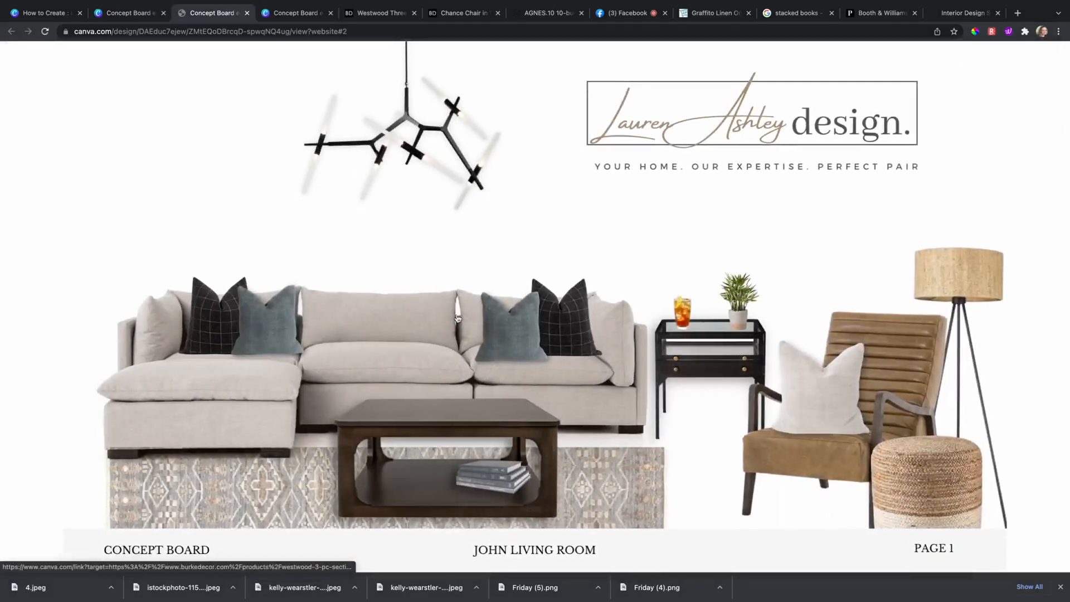
click(985, 128)
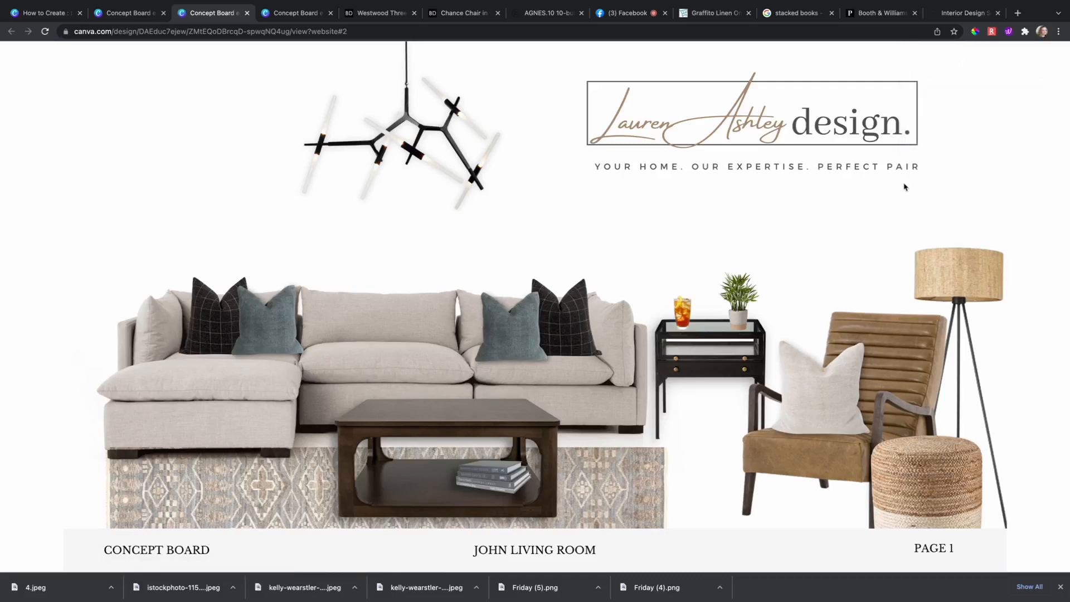
- Test the sectional sofa and logo links on the published website, closing each page they open
click(616, 354)
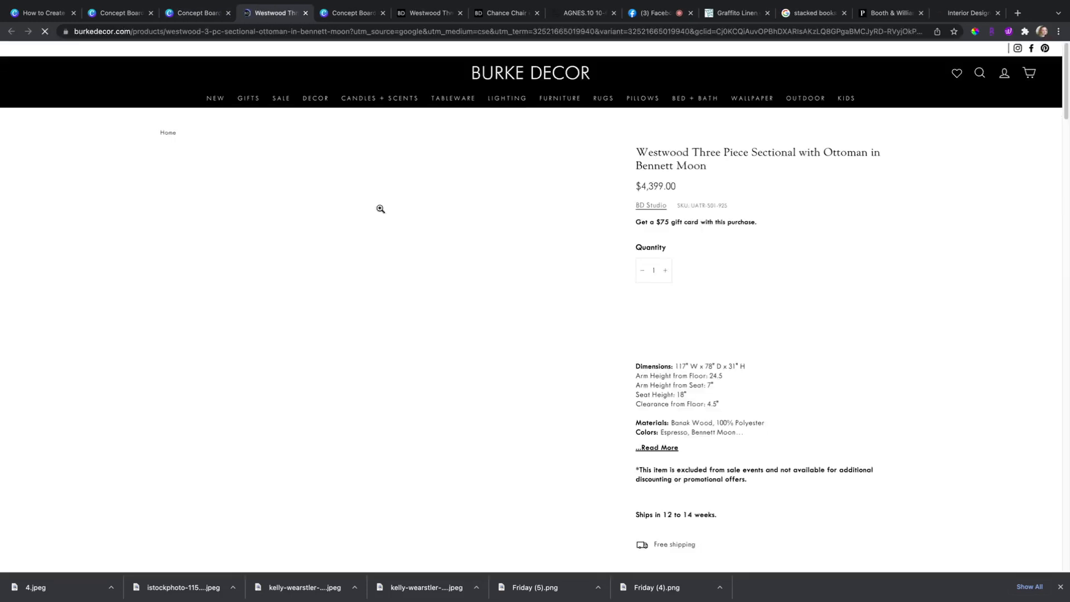
click(305, 14)
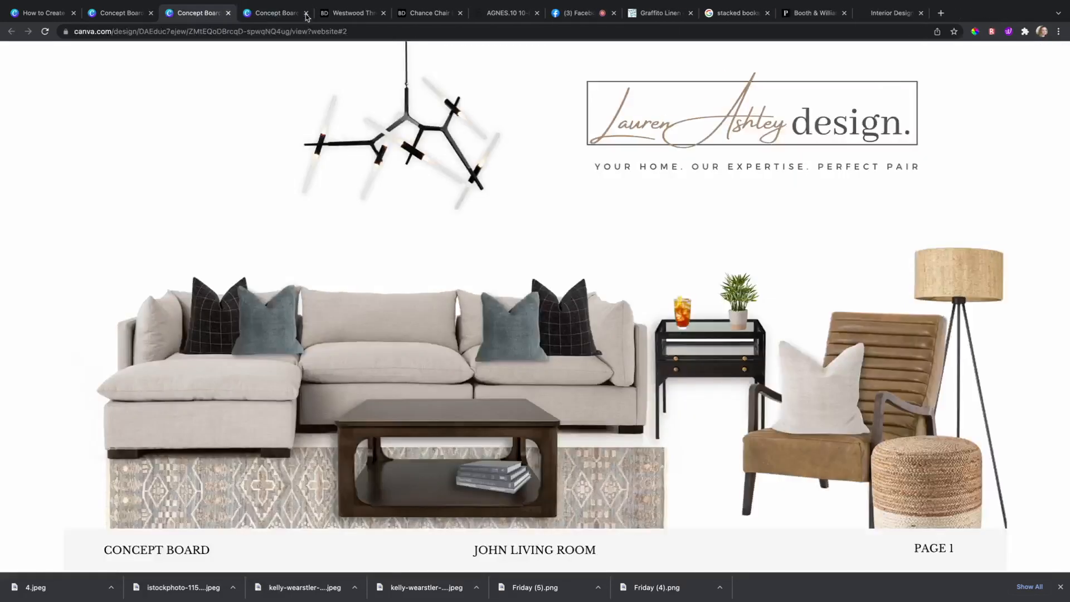
click(849, 141)
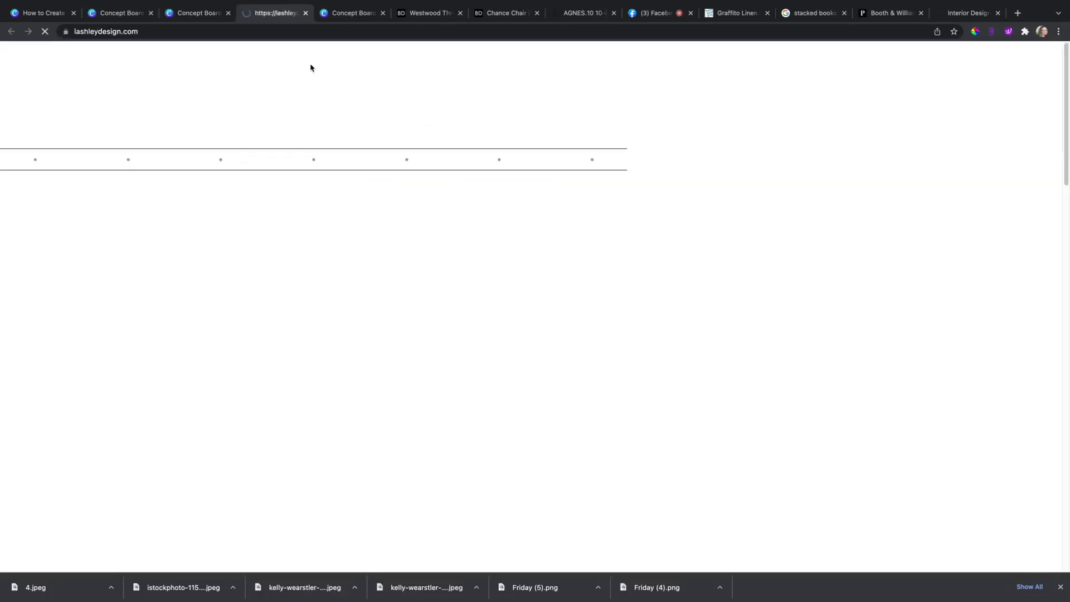
click(305, 13)
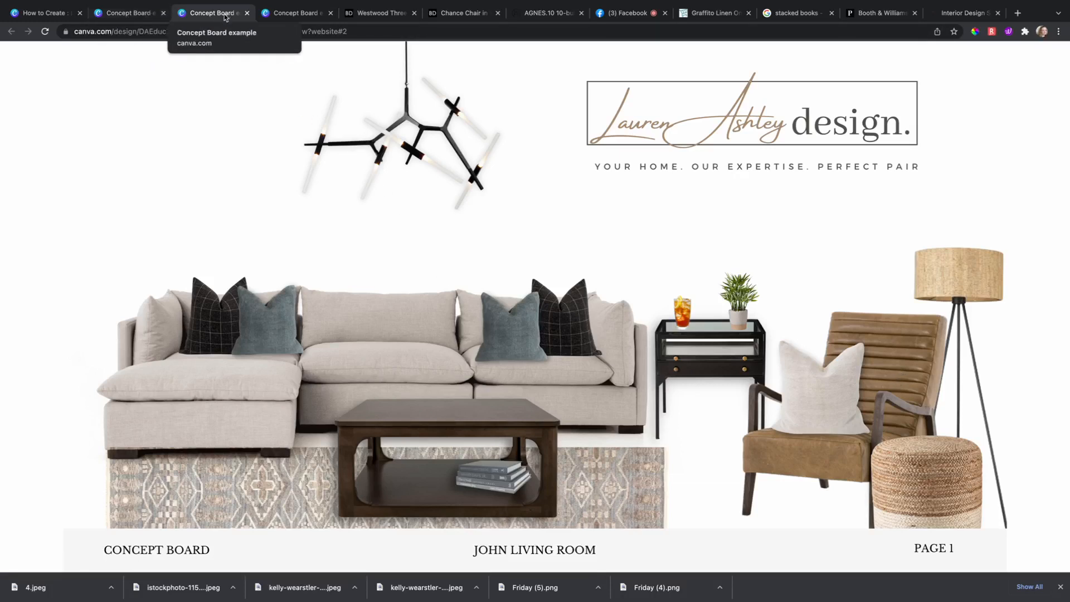
- Copy the Scrolling website's address and open bitly.com in a new browser tab
click(319, 31)
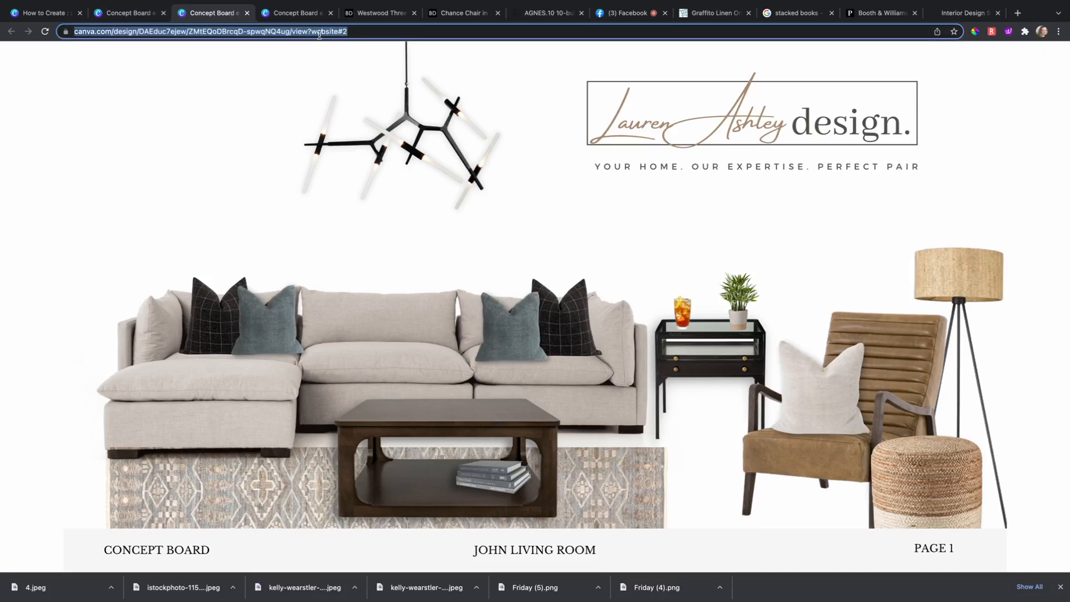
click(1020, 10)
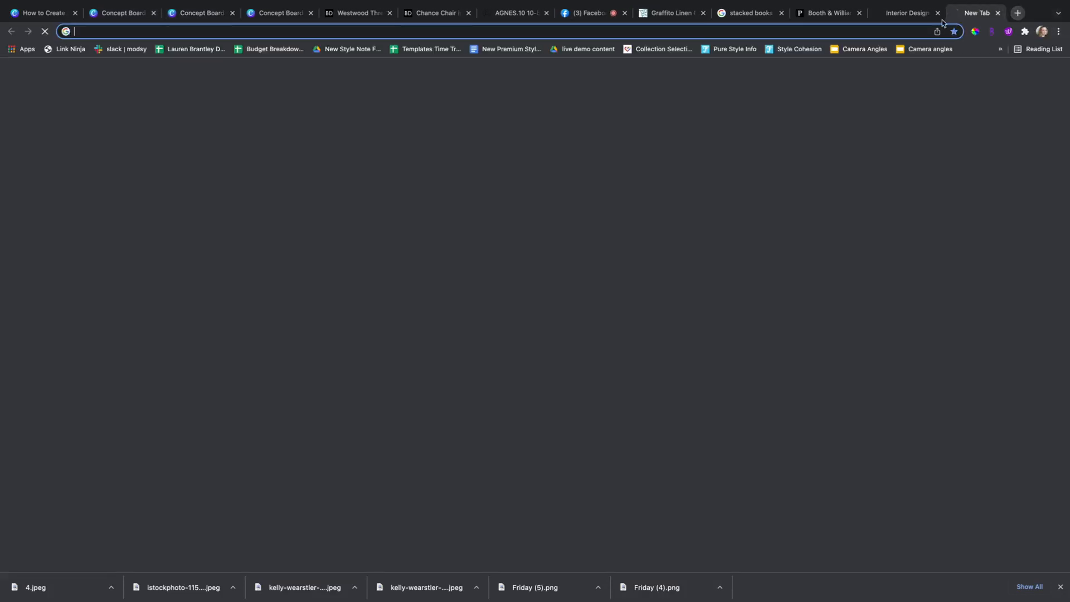
text(bitly.com)
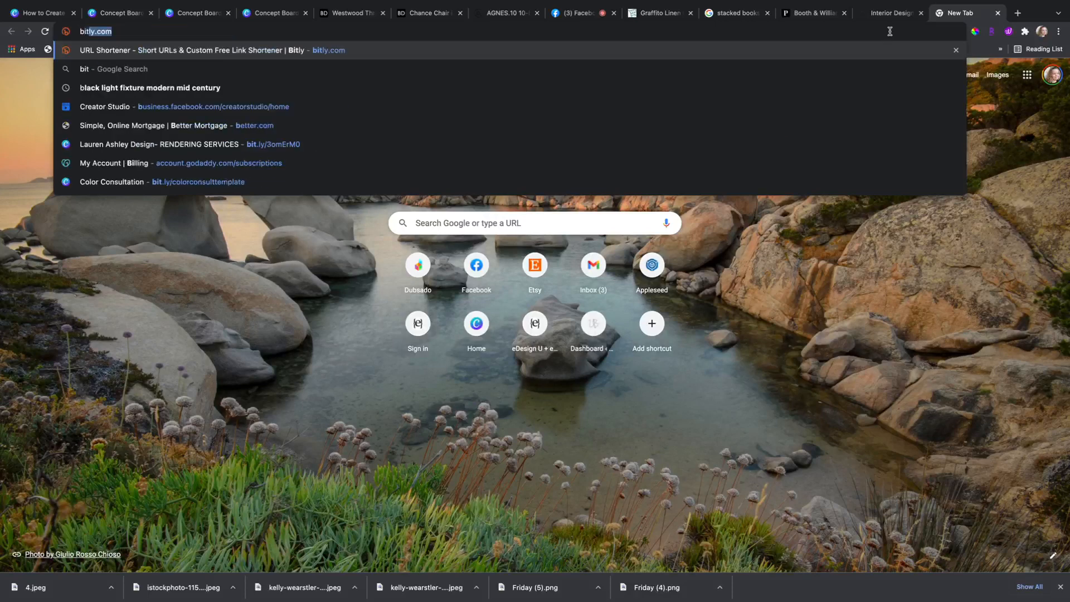
key(Return)
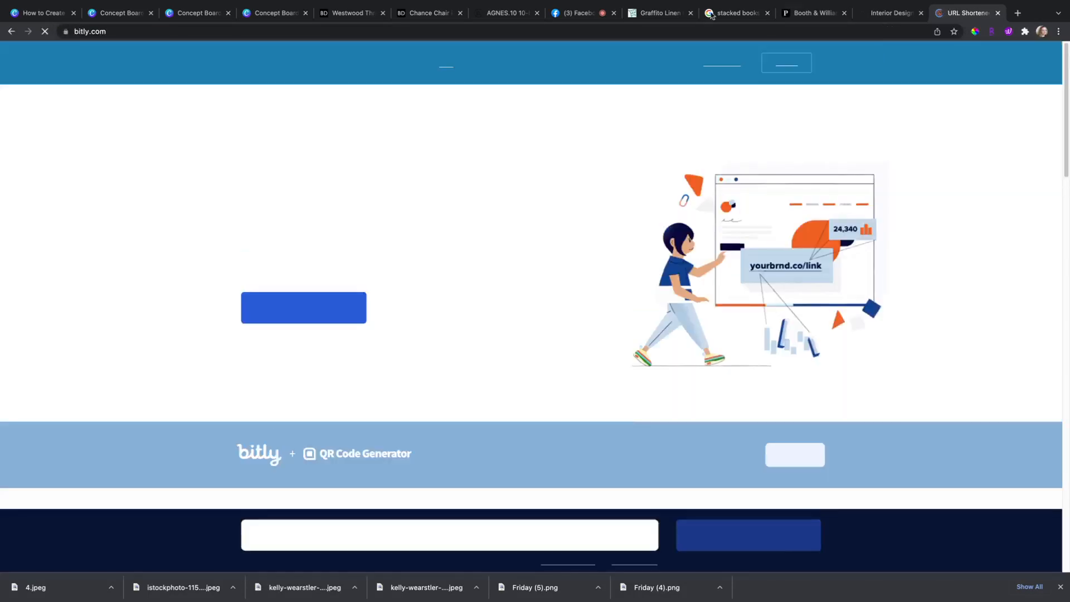
click(203, 15)
click(208, 32)
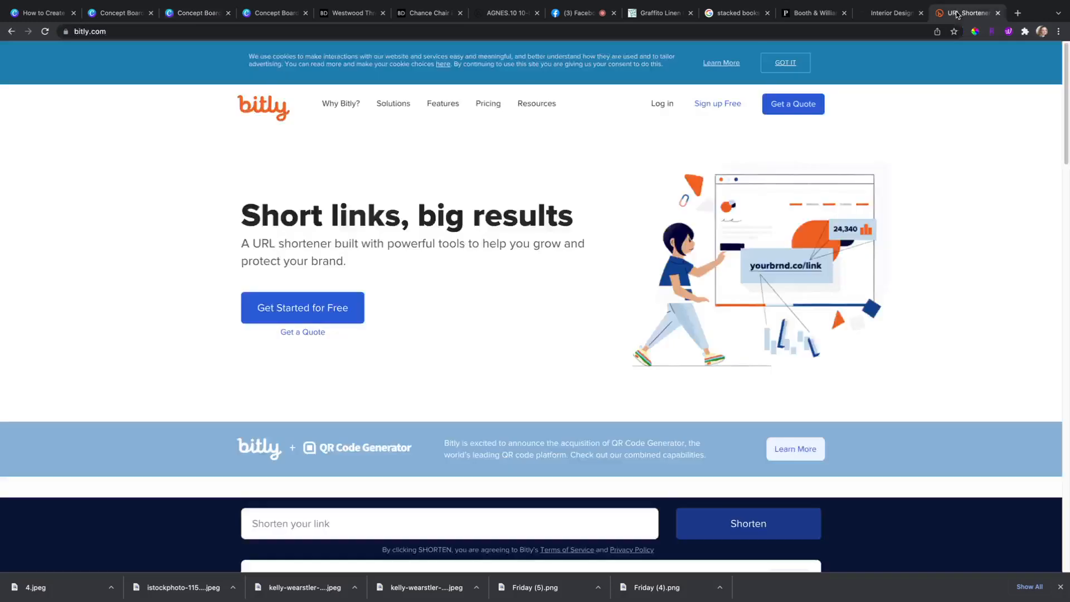
click(961, 12)
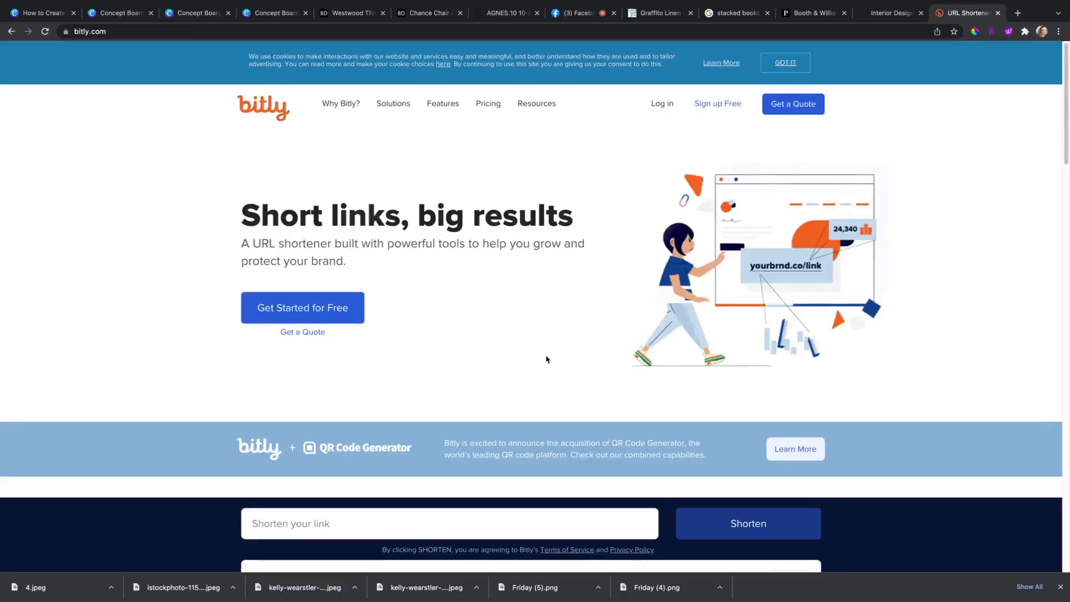
- Shorten the copied concept board website address with Bitly
click(433, 532)
key(super+v)
click(696, 529)
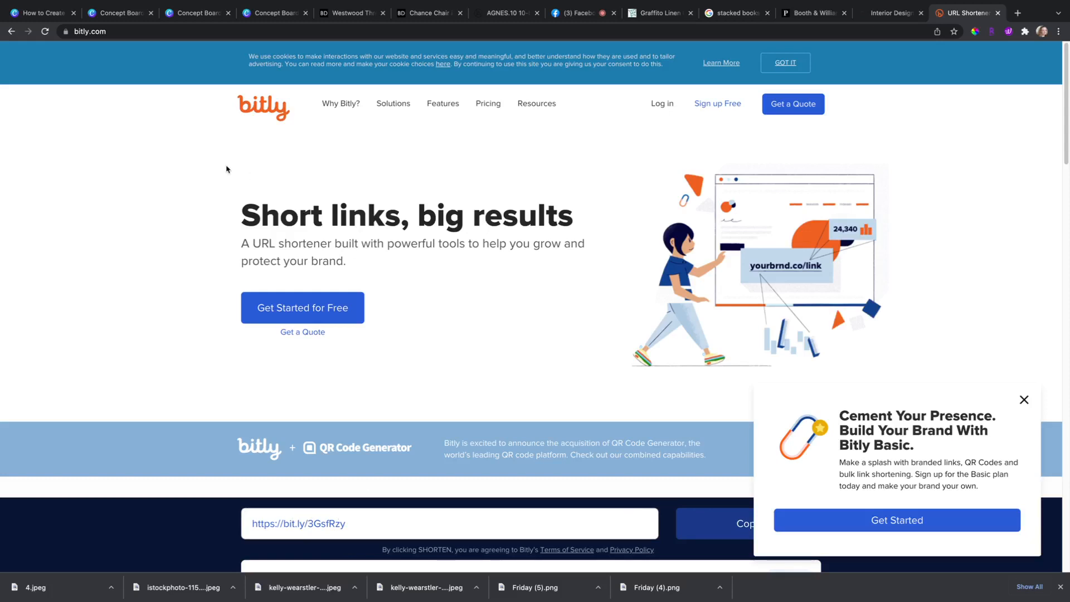
- Select the shortened link in Bitly and return to the concept board editor in Canva
triple_click(382, 528)
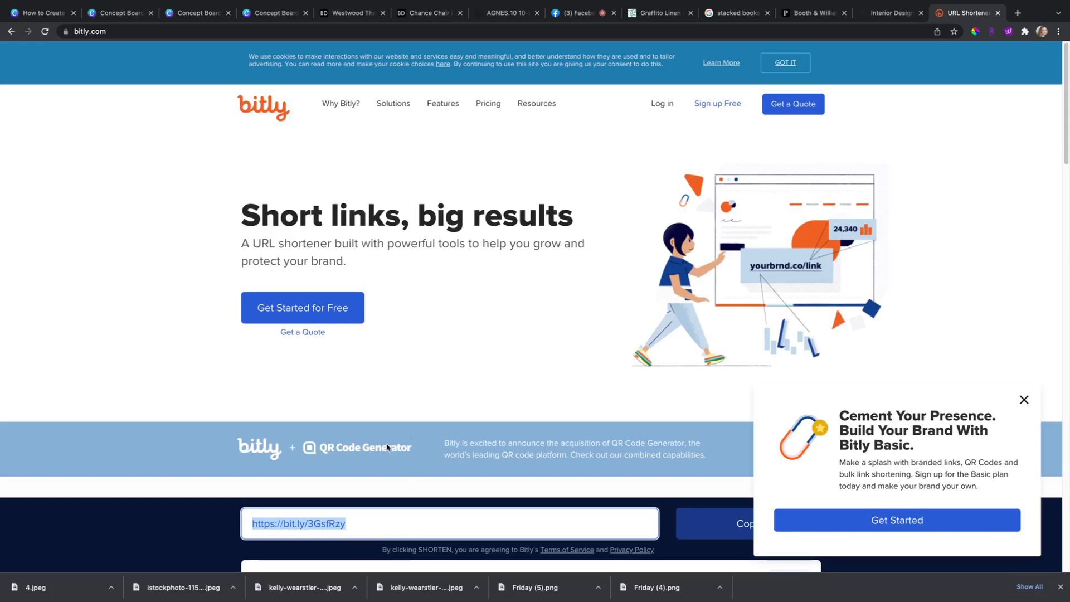
click(187, 13)
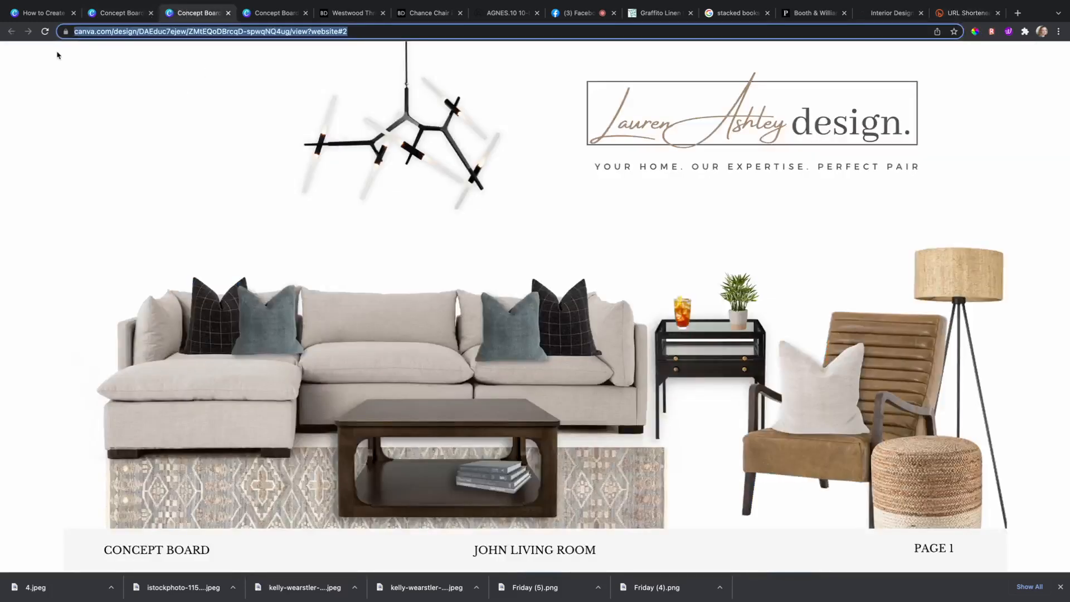
click(120, 12)
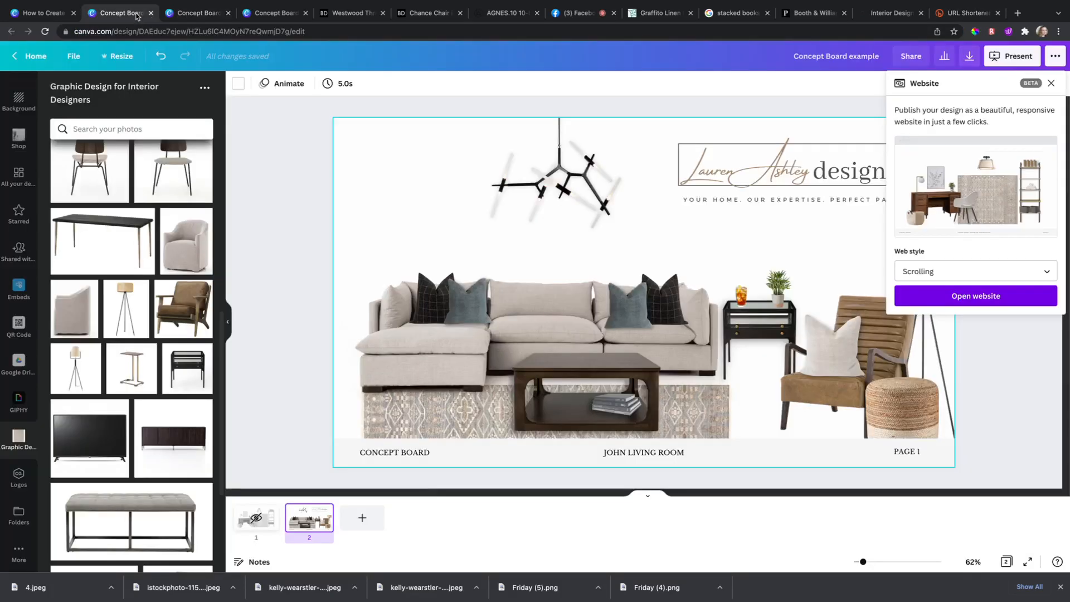
- Find Heyzine Flipbooks among all the share options and save all pages of the design to it
click(1051, 83)
click(1055, 56)
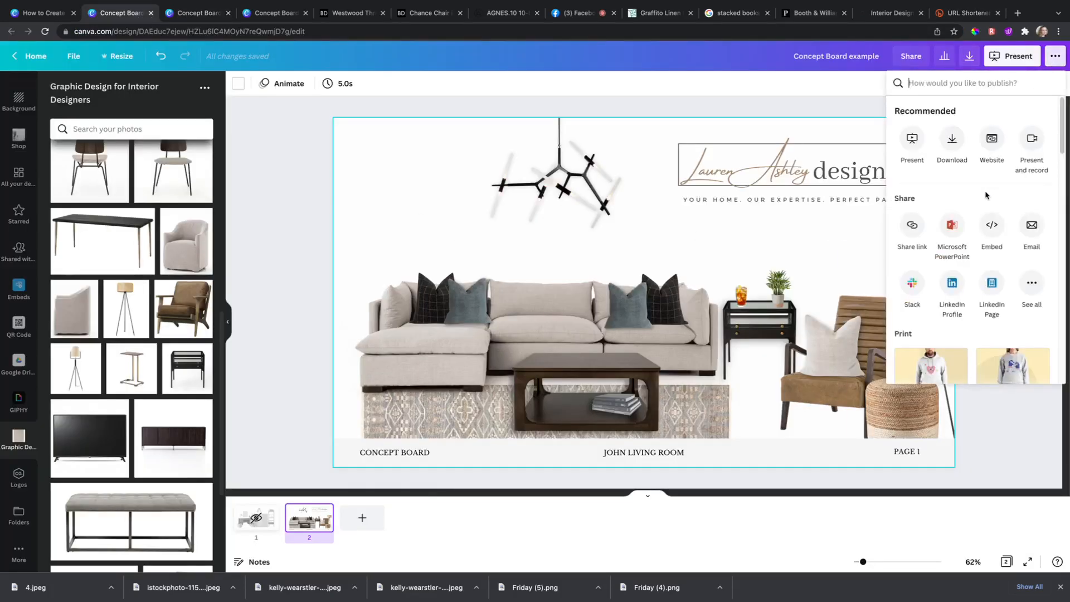
scroll(993, 214, down, 1)
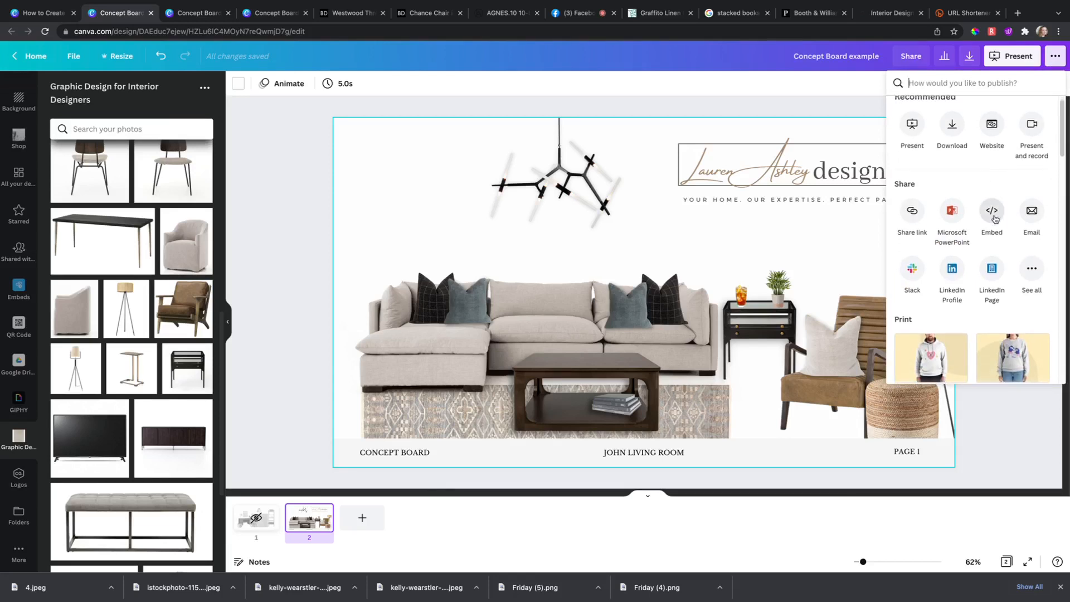
scroll(995, 218, down, 1)
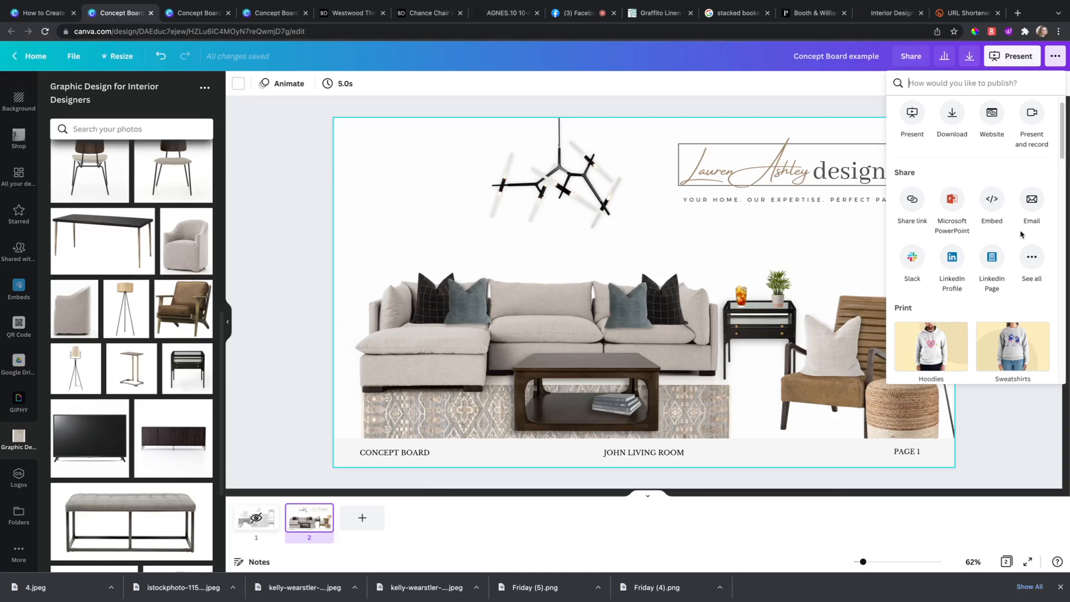
click(1031, 260)
scroll(1025, 267, down, 2)
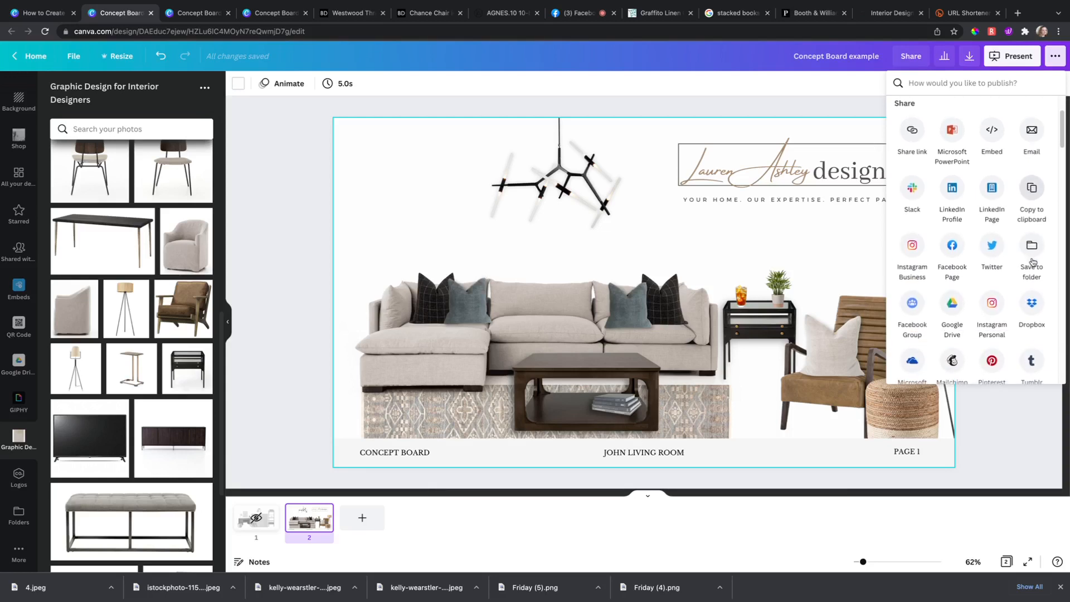
scroll(1023, 272, down, 3)
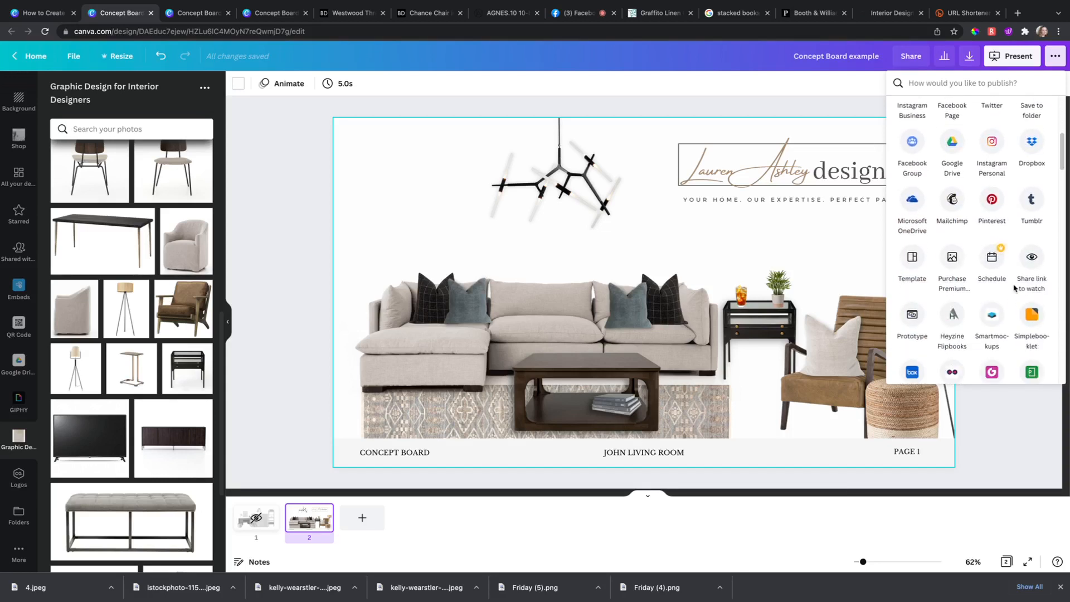
scroll(952, 304, down, 1)
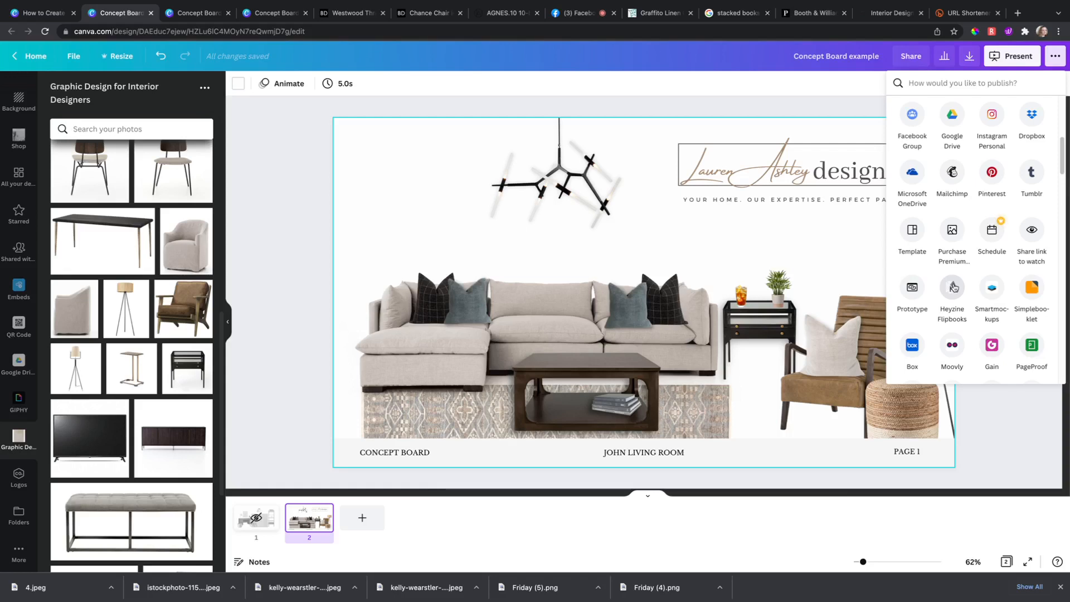
click(953, 287)
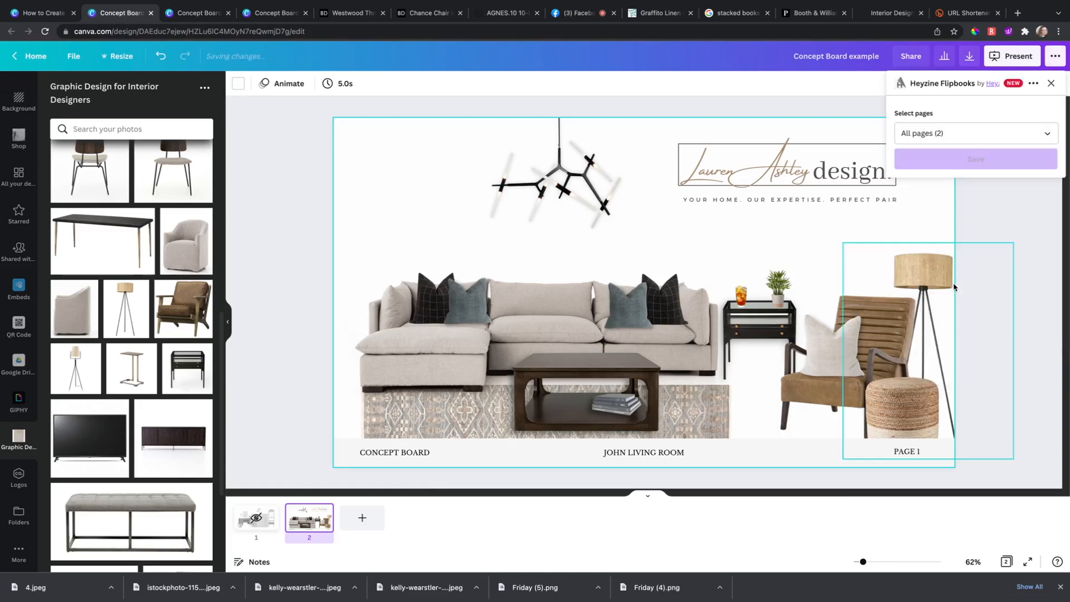
click(960, 162)
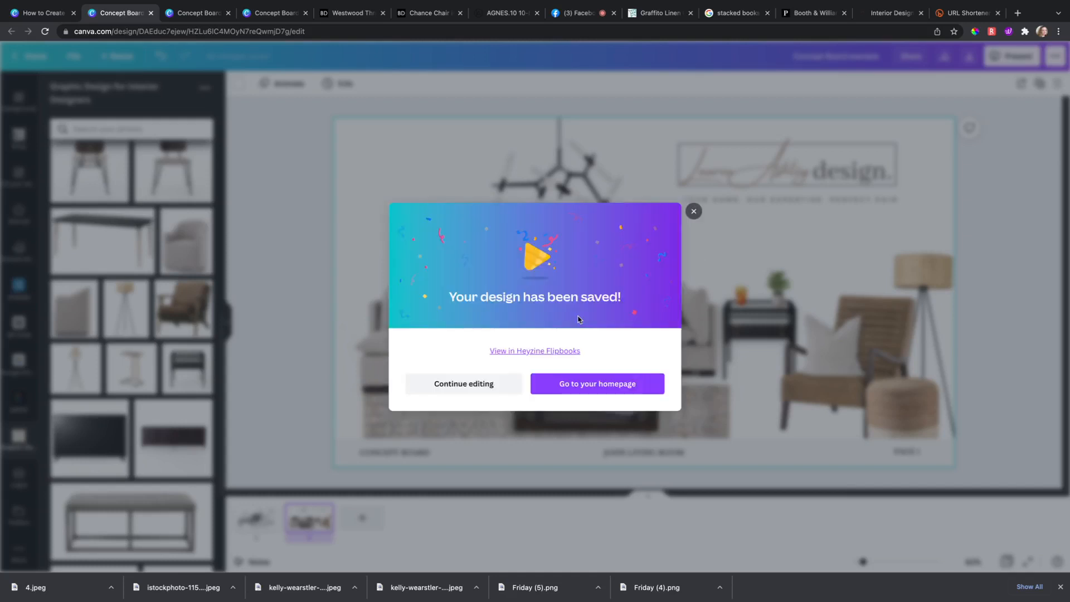
- View the design in Heyzine Flipbooks, flip its pages forward and back, and close the flipbook
click(565, 351)
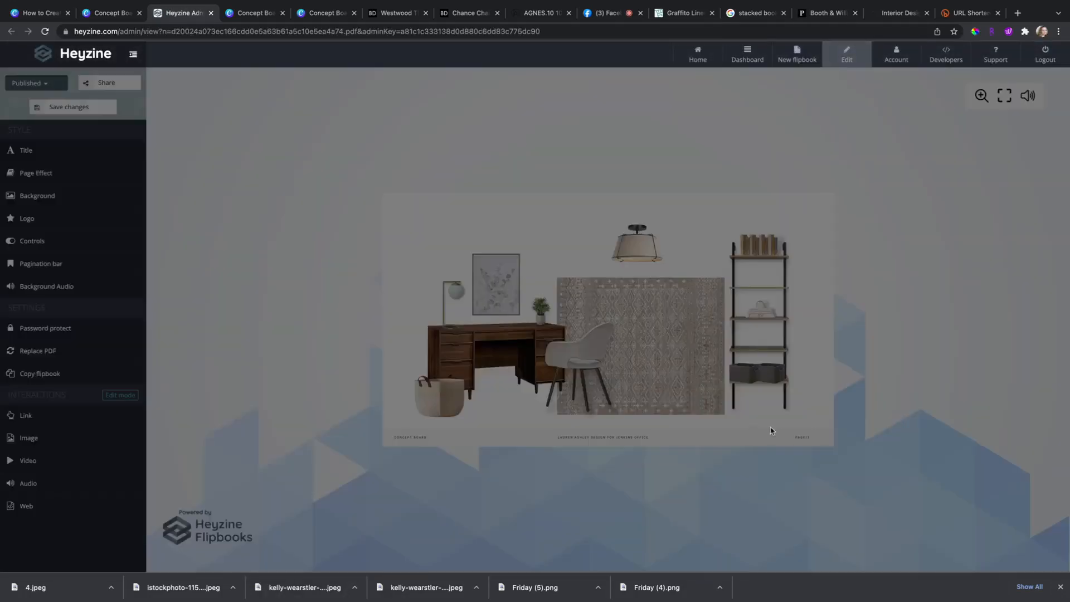
click(670, 163)
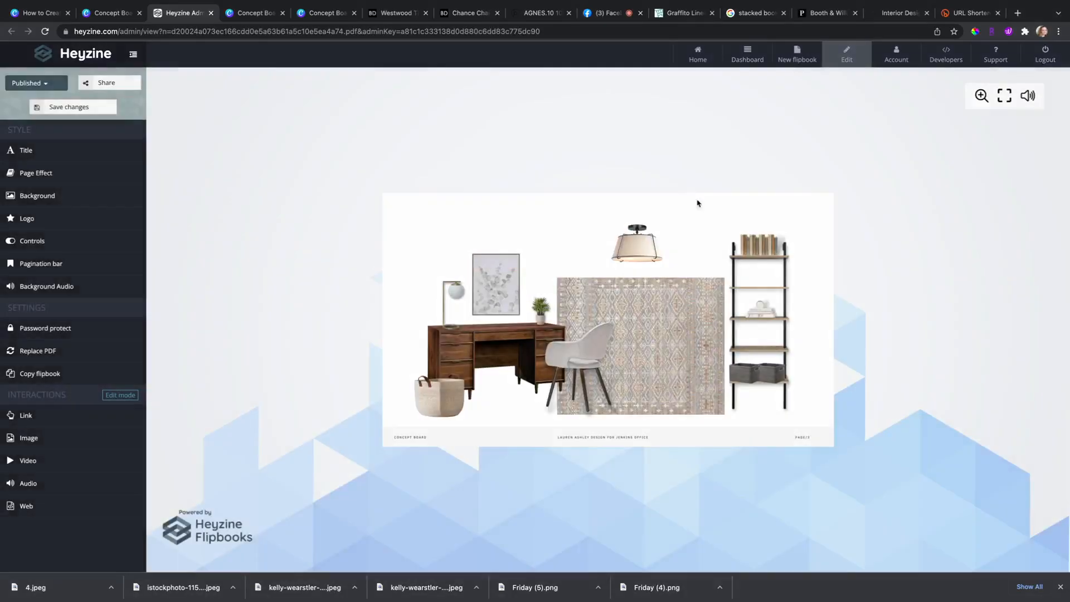
drag(803, 436, 529, 336)
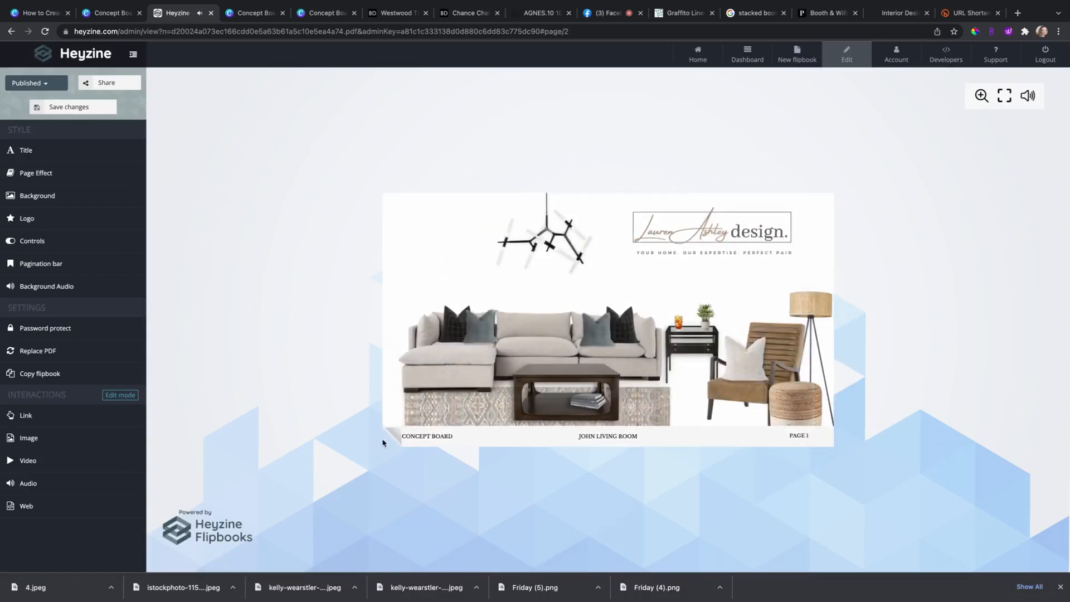
drag(396, 442, 809, 437)
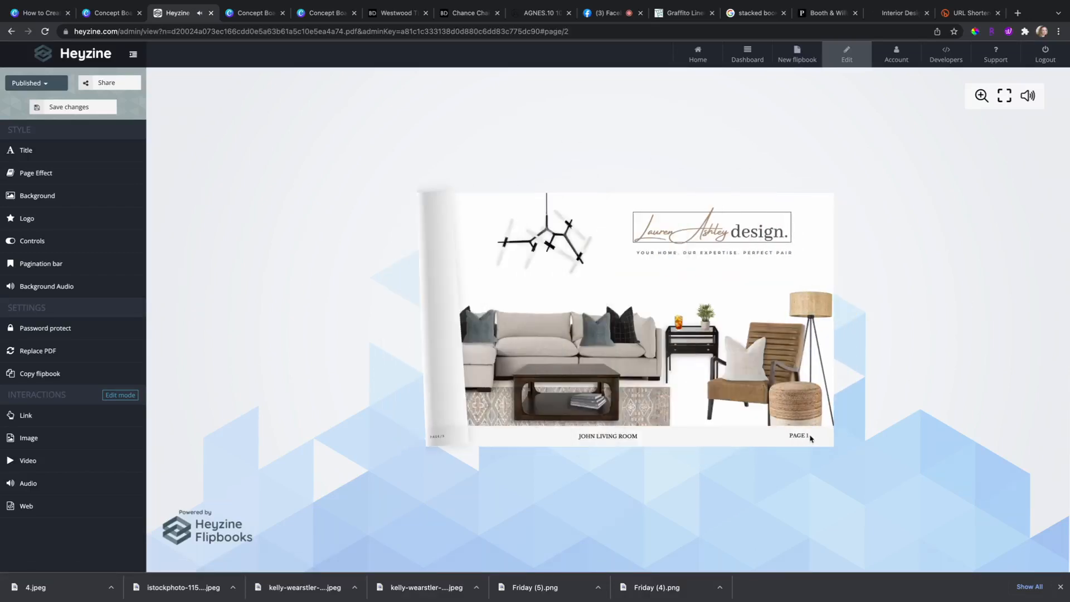
drag(409, 445, 1005, 444)
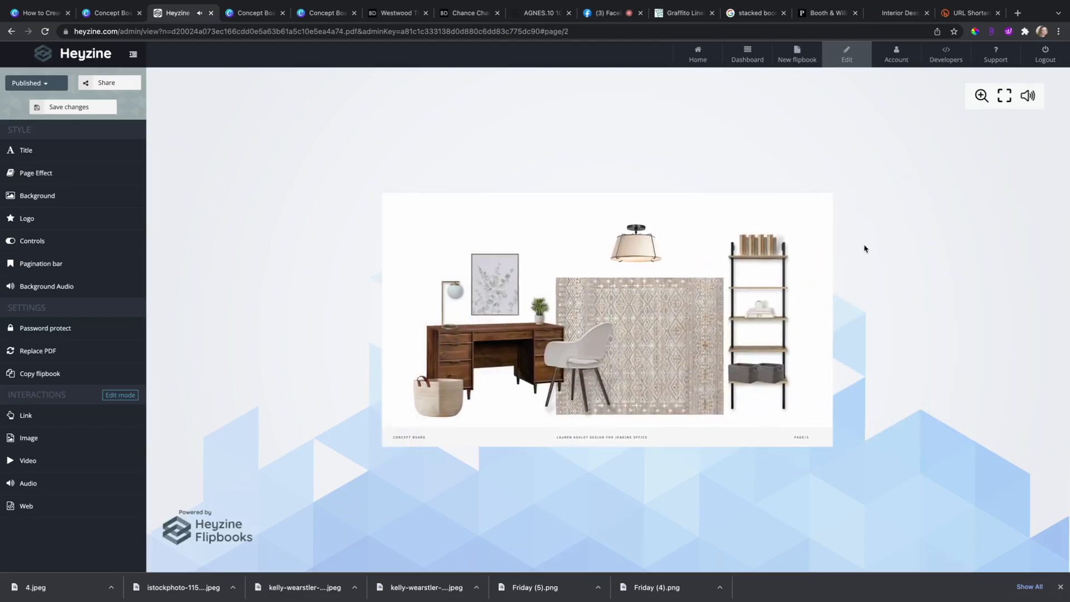
click(211, 13)
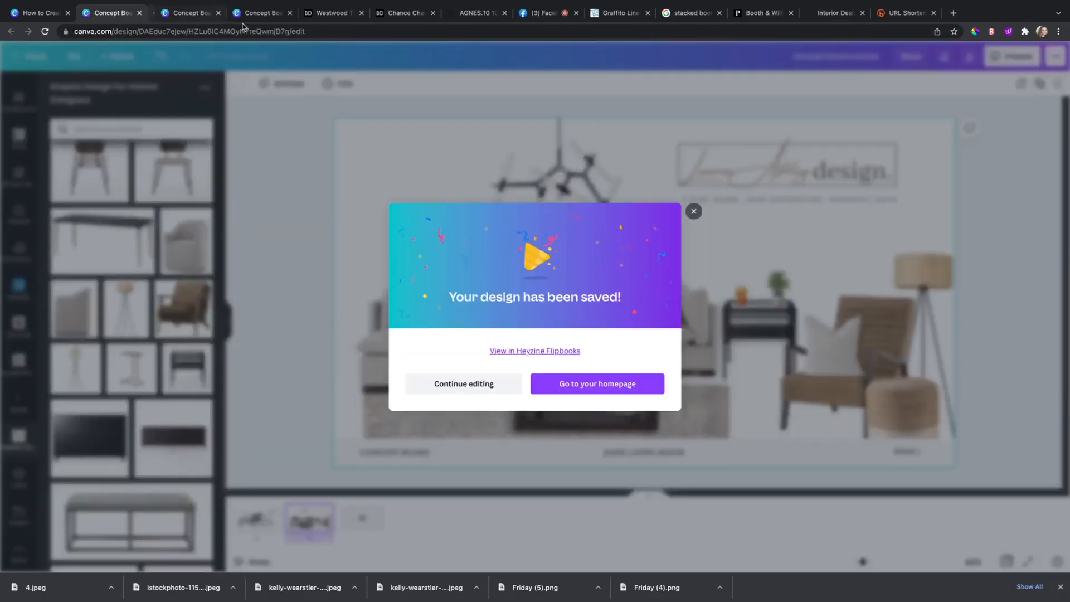
- Open the design's download settings with PDF Standard as file type and limit the pages to page 2
click(693, 212)
click(1055, 55)
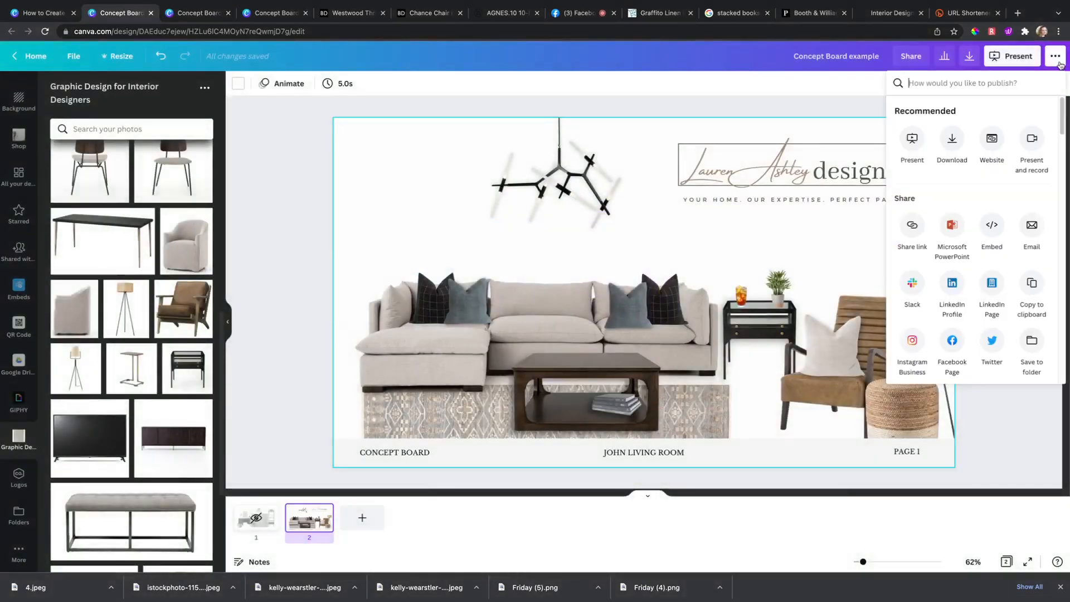
scroll(997, 260, down, 10)
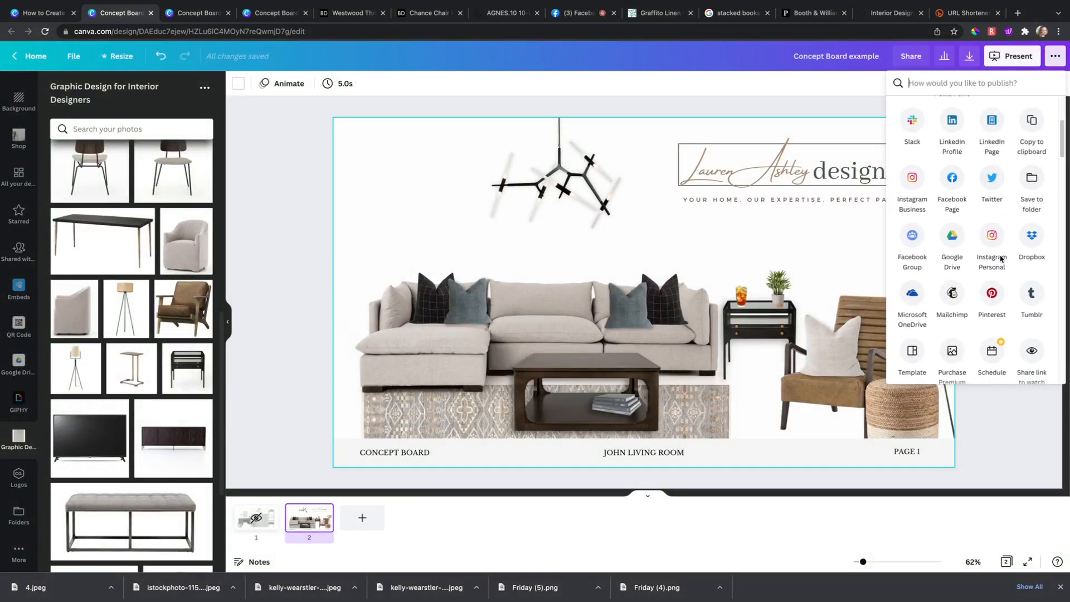
scroll(1002, 253, up, 10)
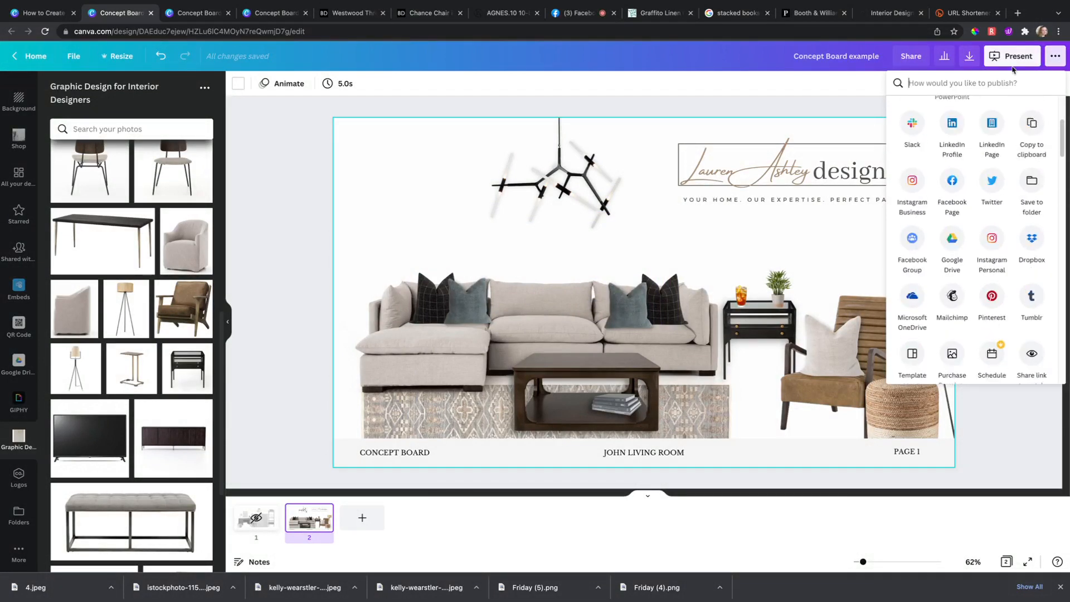
click(947, 127)
click(943, 129)
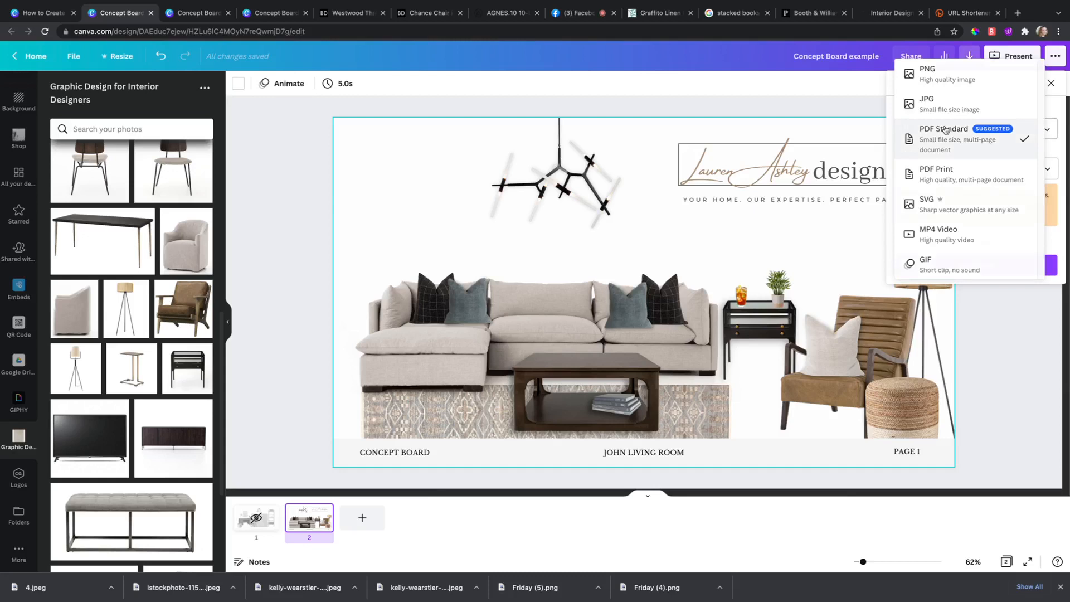
click(944, 134)
click(937, 168)
click(941, 199)
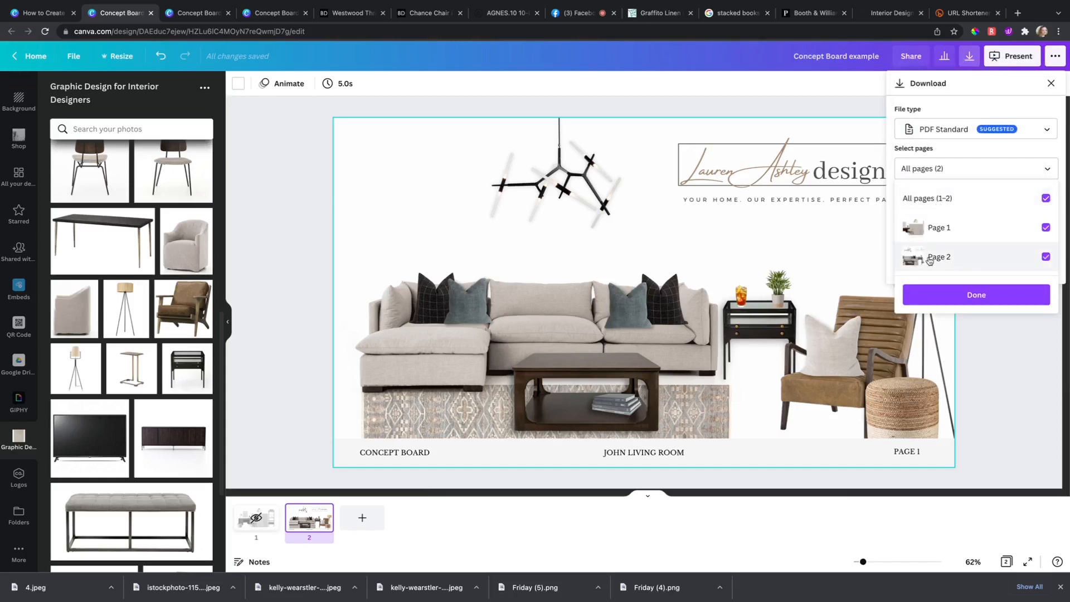
click(945, 199)
click(951, 258)
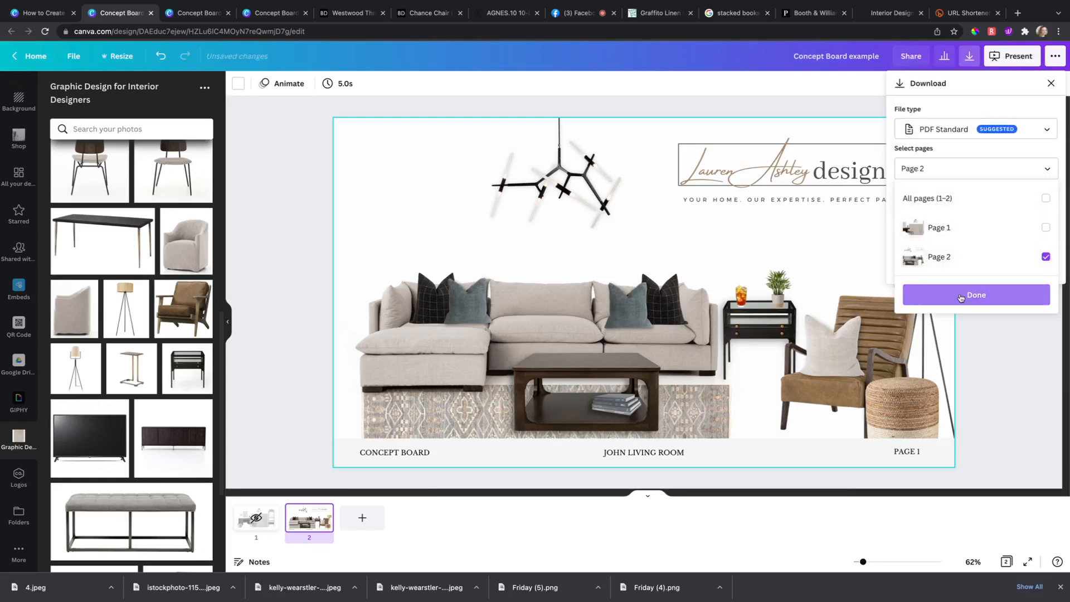
- Compare the PDF Standard and PDF Print file types, and set the download to PDF Print
click(964, 122)
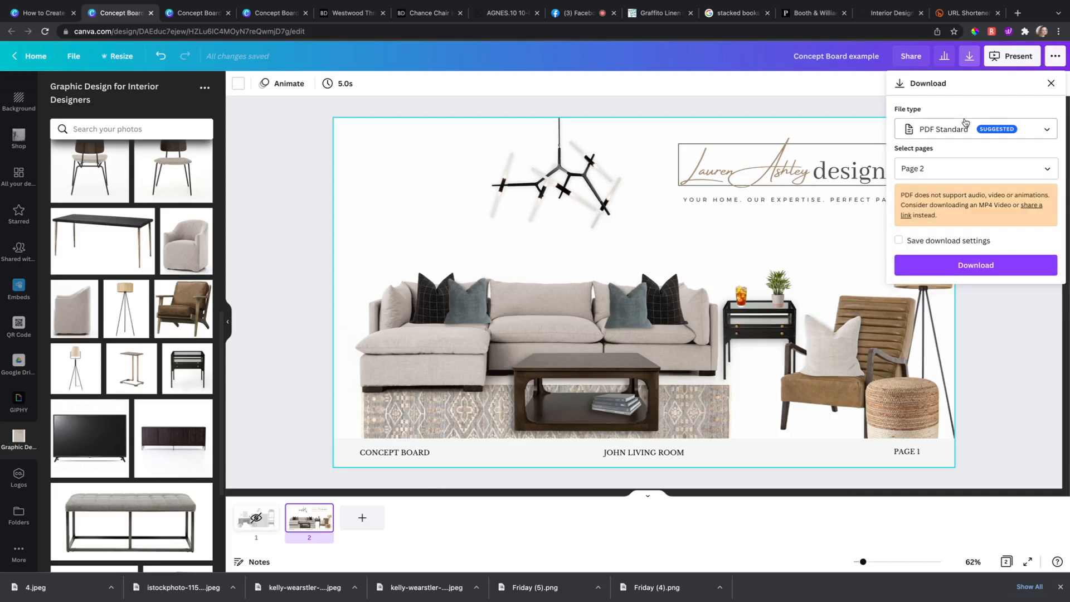
click(965, 127)
click(946, 167)
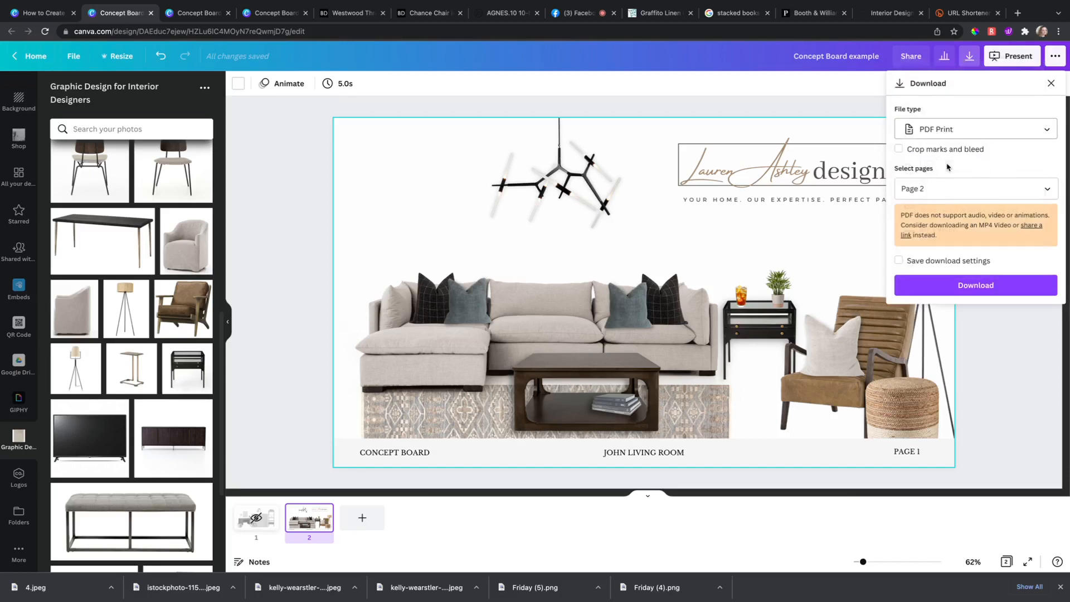
click(960, 135)
click(963, 123)
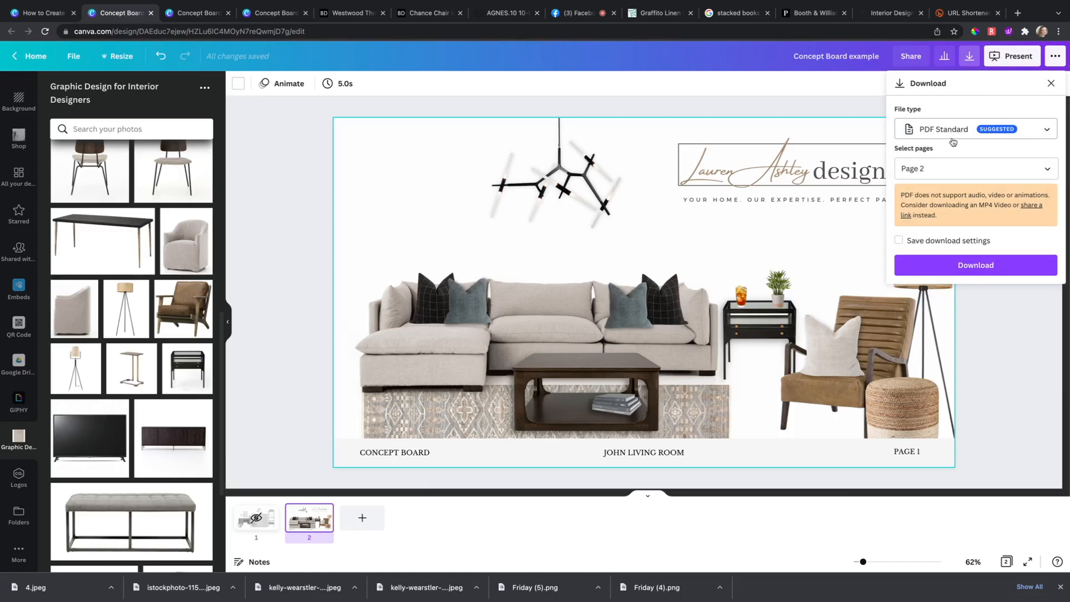
click(957, 134)
click(950, 169)
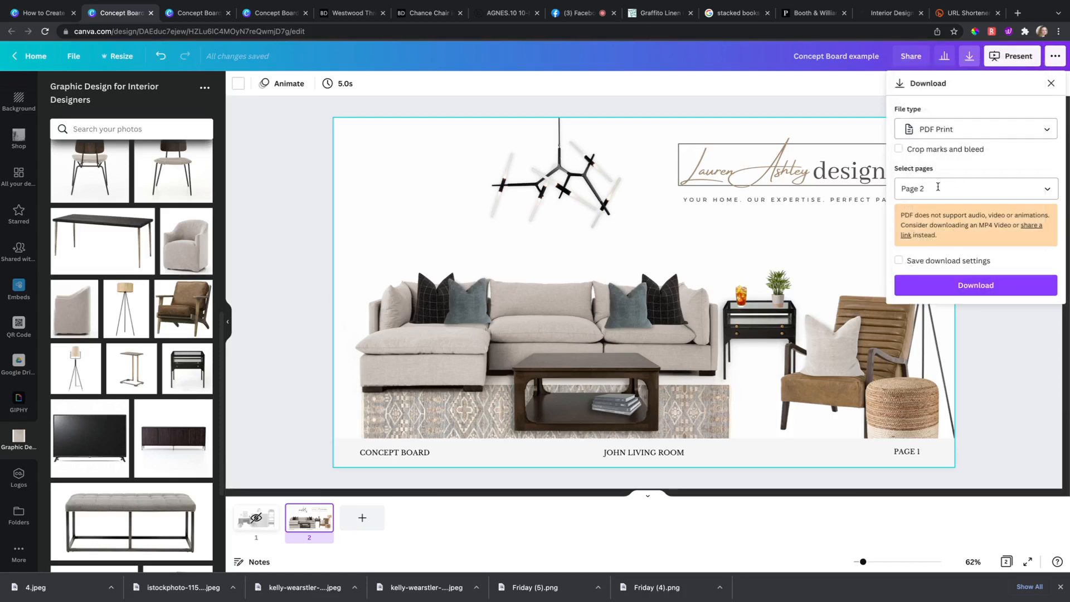
- Reset the page selection to page 2 only and download the concept board as a PDF
click(939, 188)
click(938, 218)
click(944, 218)
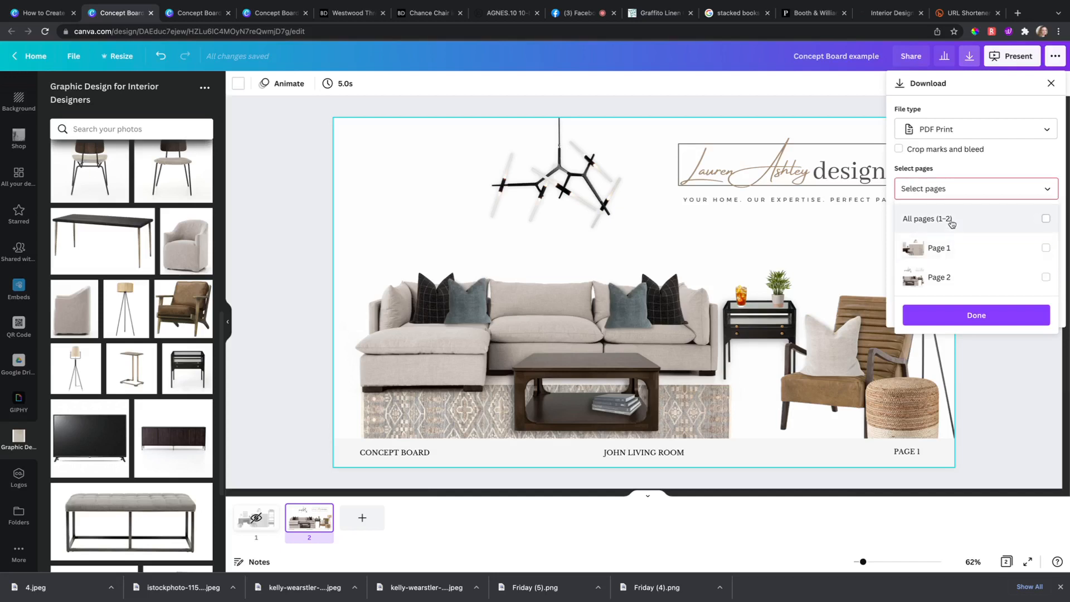
click(941, 278)
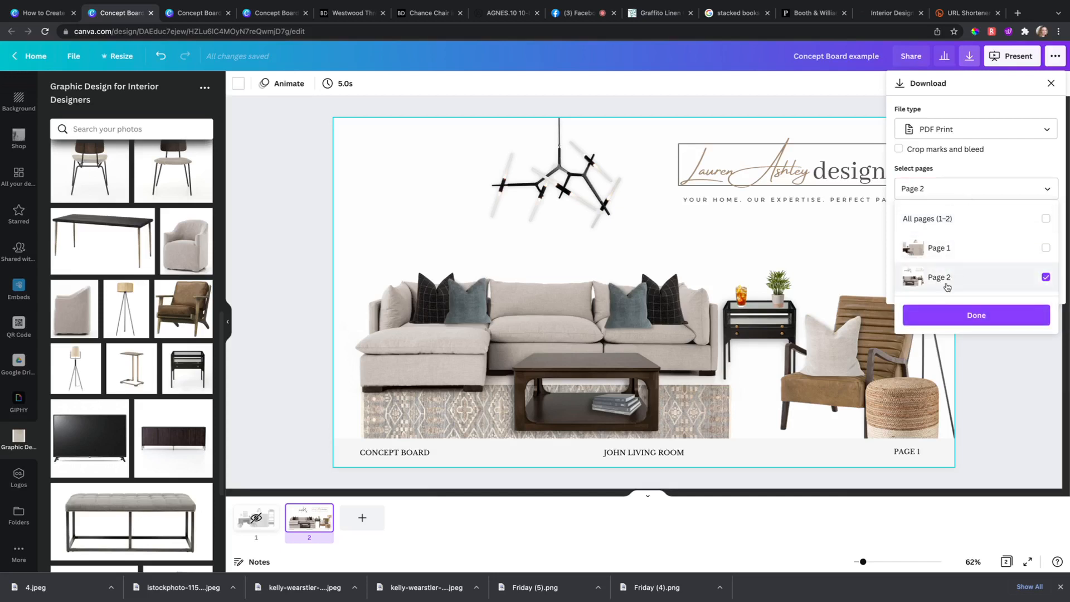
click(958, 313)
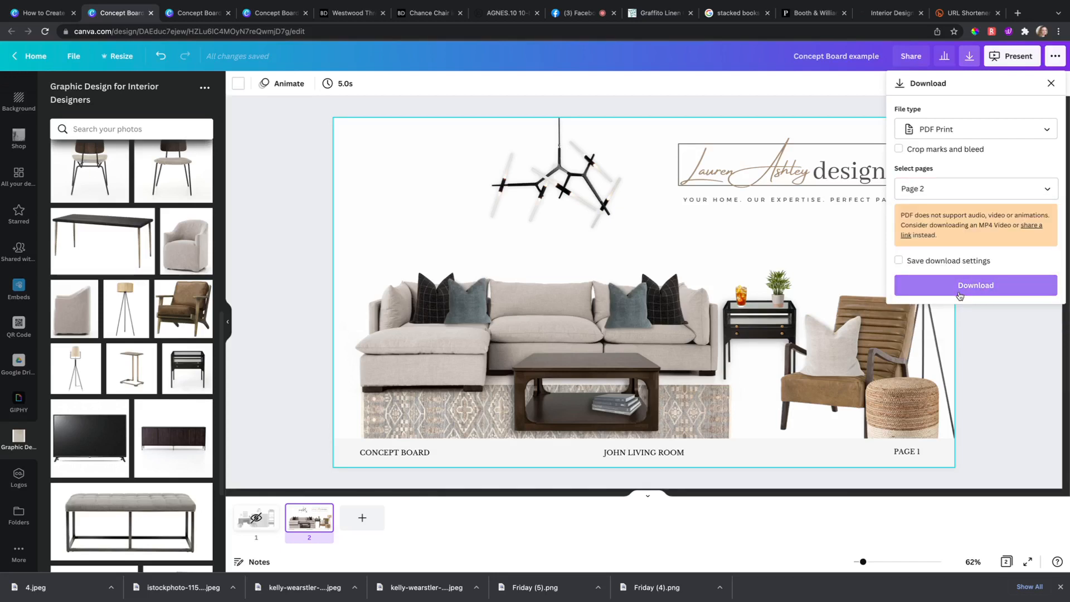
click(959, 295)
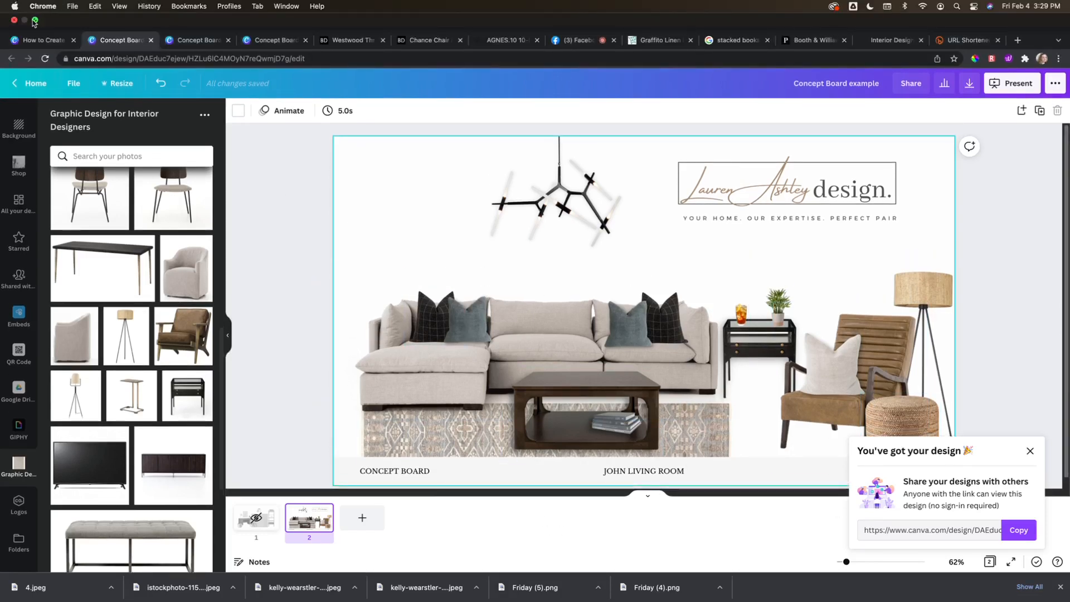
- Leave the browser's full screen, switch to Adobe Acrobat, and show the downloaded concept board PDF in full screen
click(35, 23)
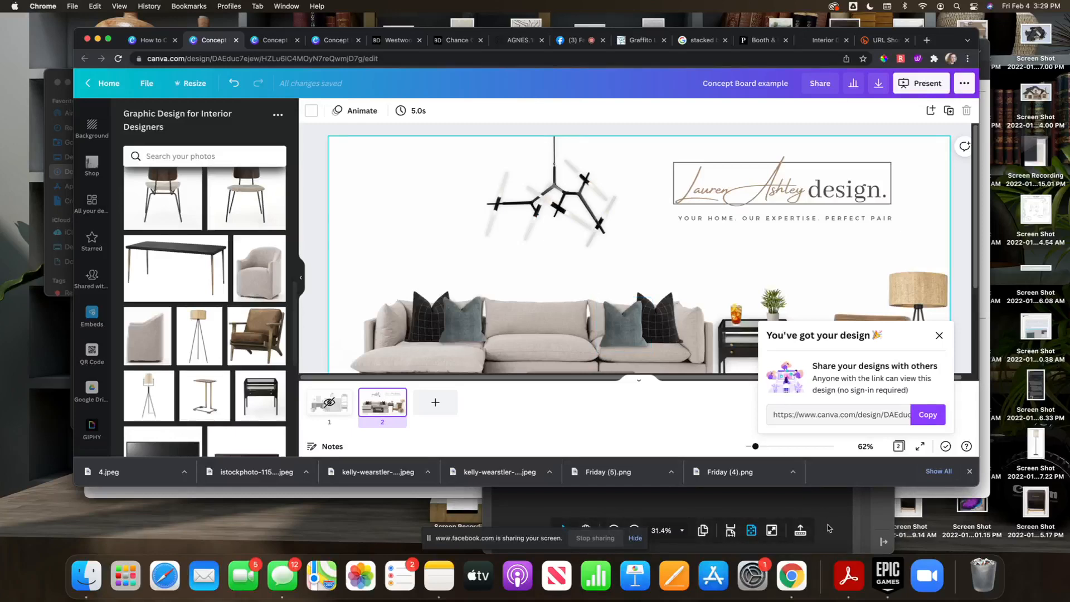
click(848, 575)
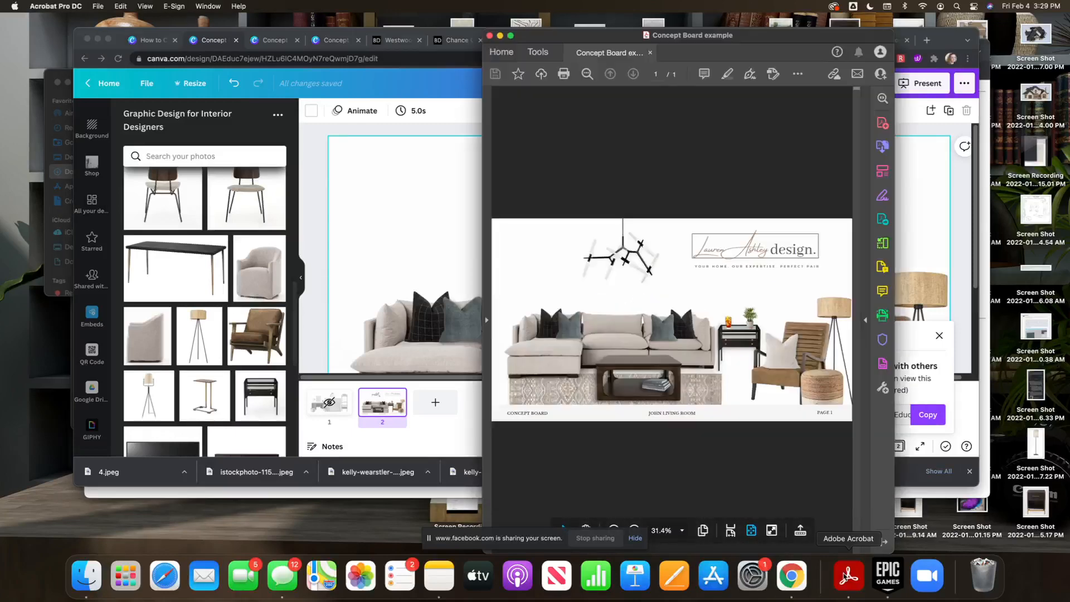
click(511, 35)
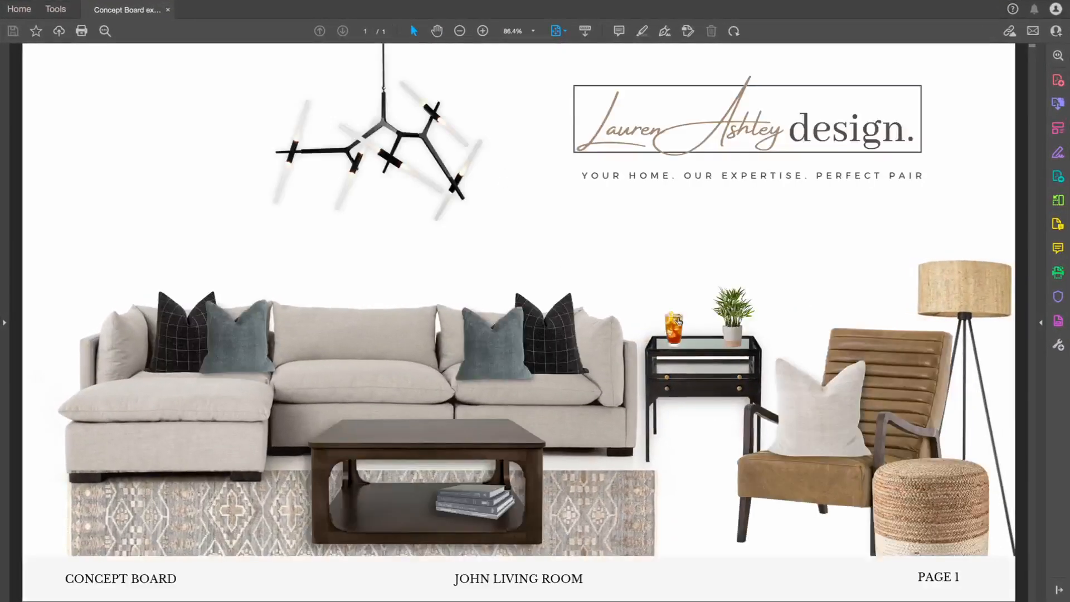
click(615, 388)
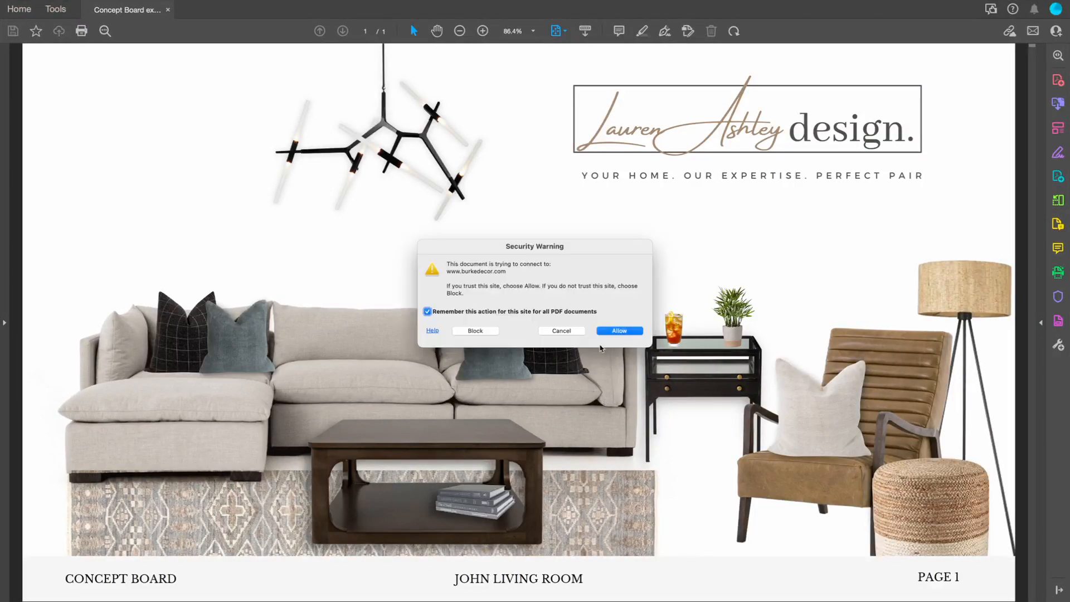
click(613, 331)
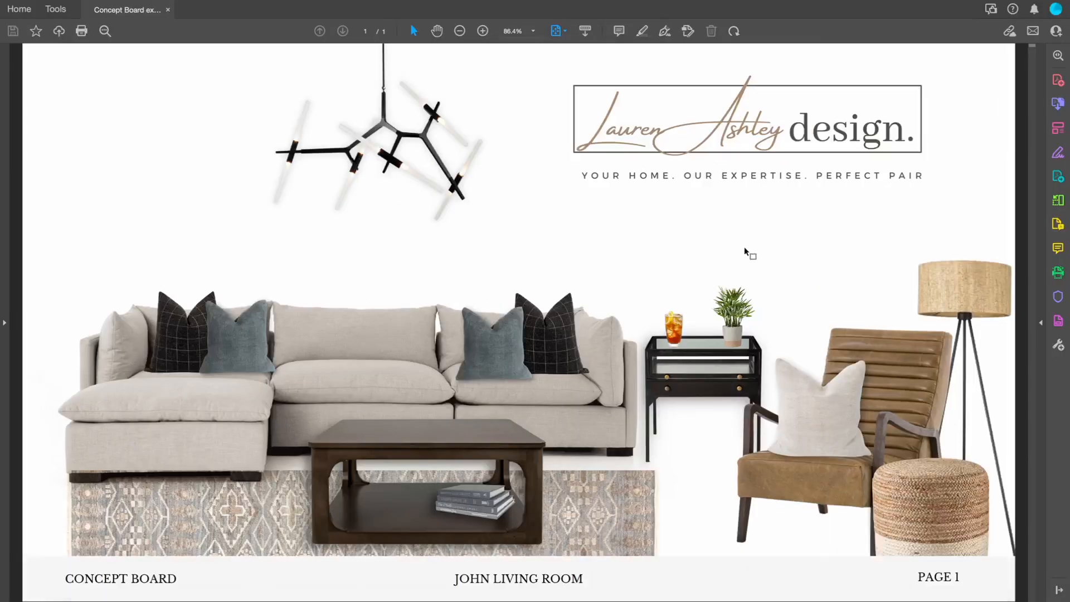
mouse_move(14, 4)
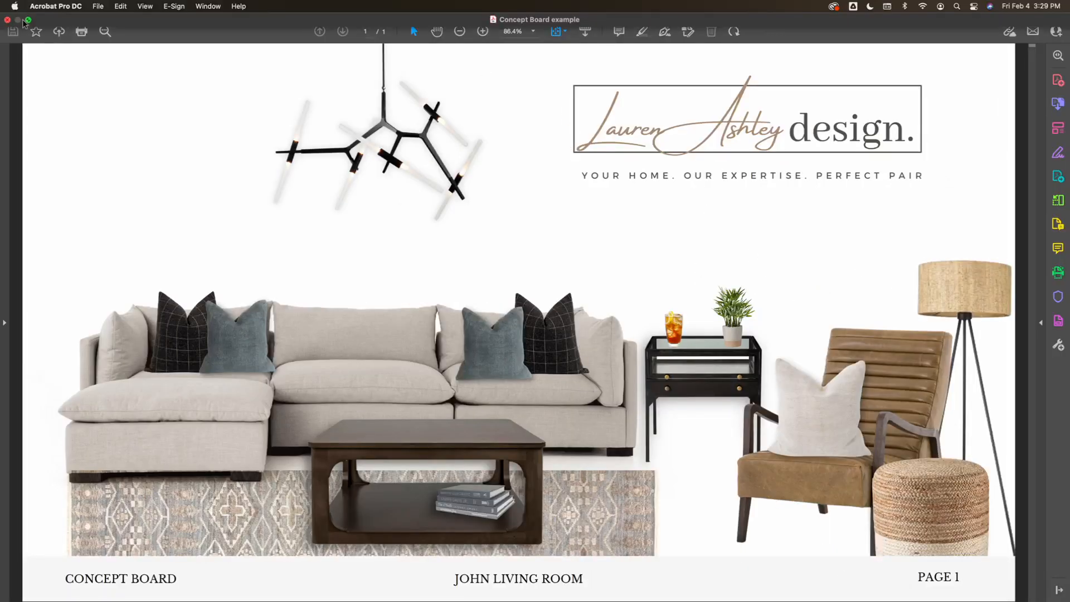
click(28, 20)
click(155, 116)
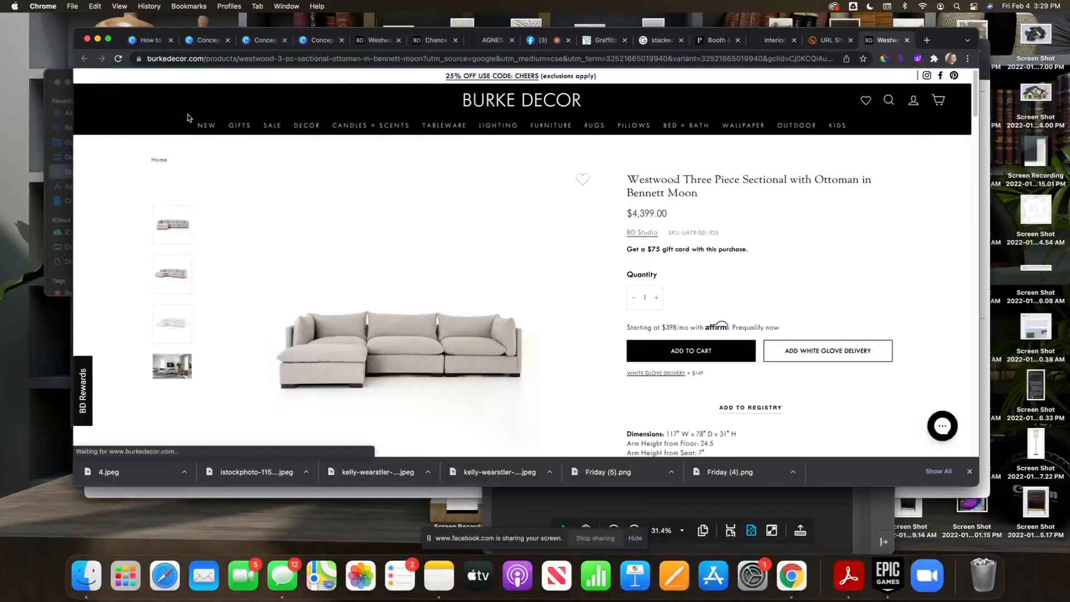
- Return to the Concept Board example design in full screen, deselect its page, and view the shared view-only version of the board
click(204, 41)
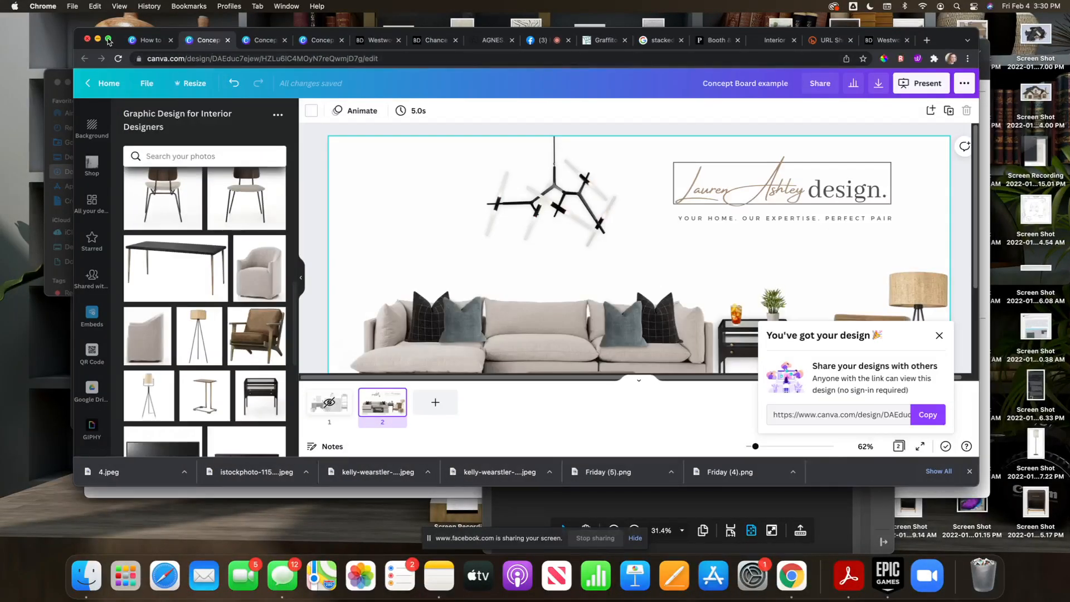
click(109, 40)
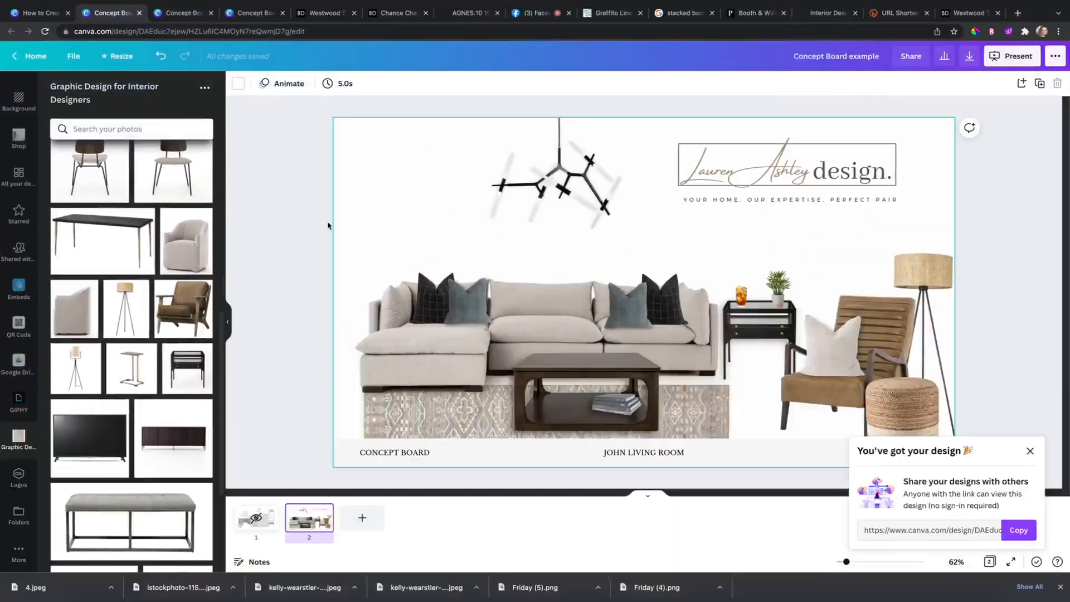
click(976, 199)
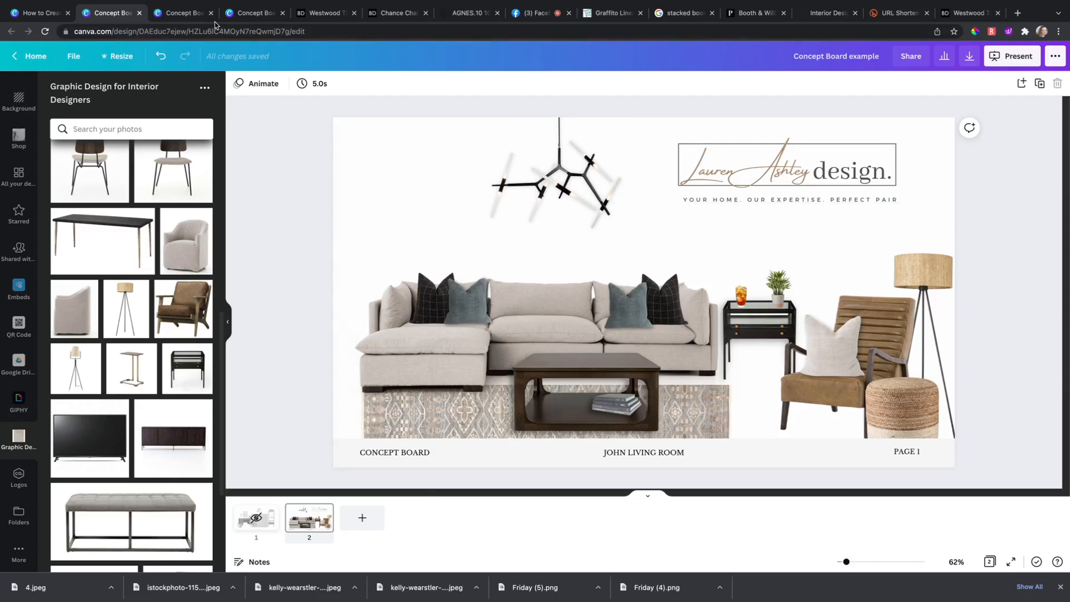
click(186, 15)
click(221, 16)
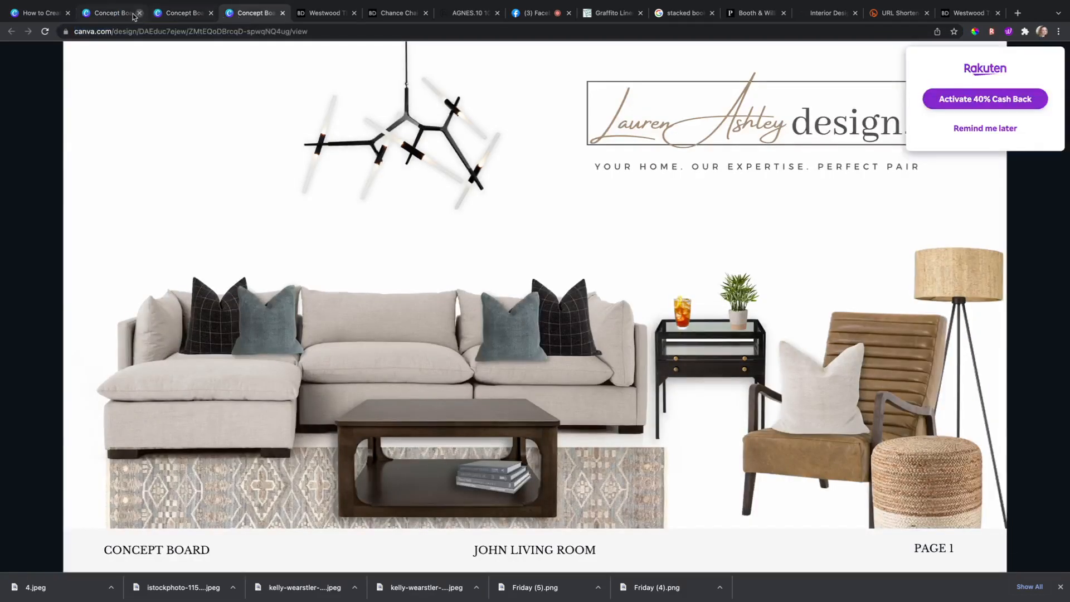
- Switch to the How to Create slide deck and present it in Standard mode from the Questions? slide
click(43, 14)
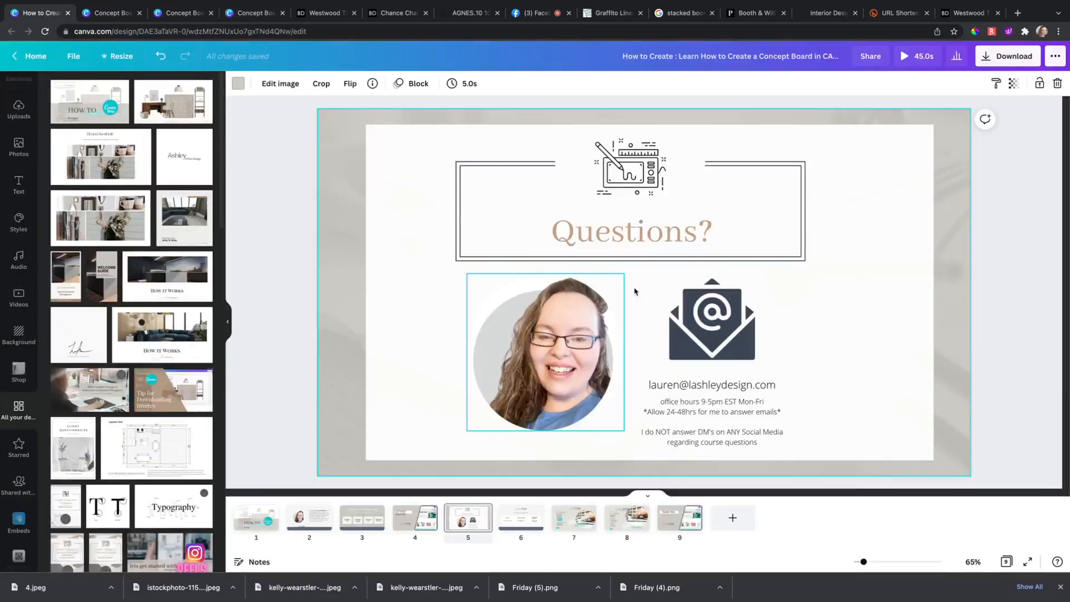
click(1054, 57)
click(1031, 139)
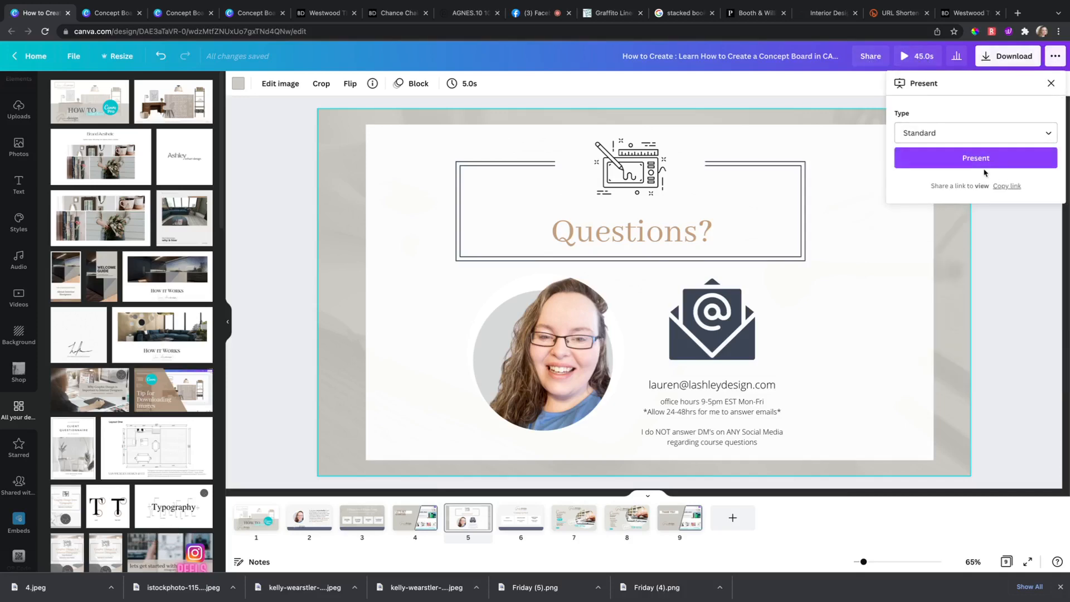
click(976, 160)
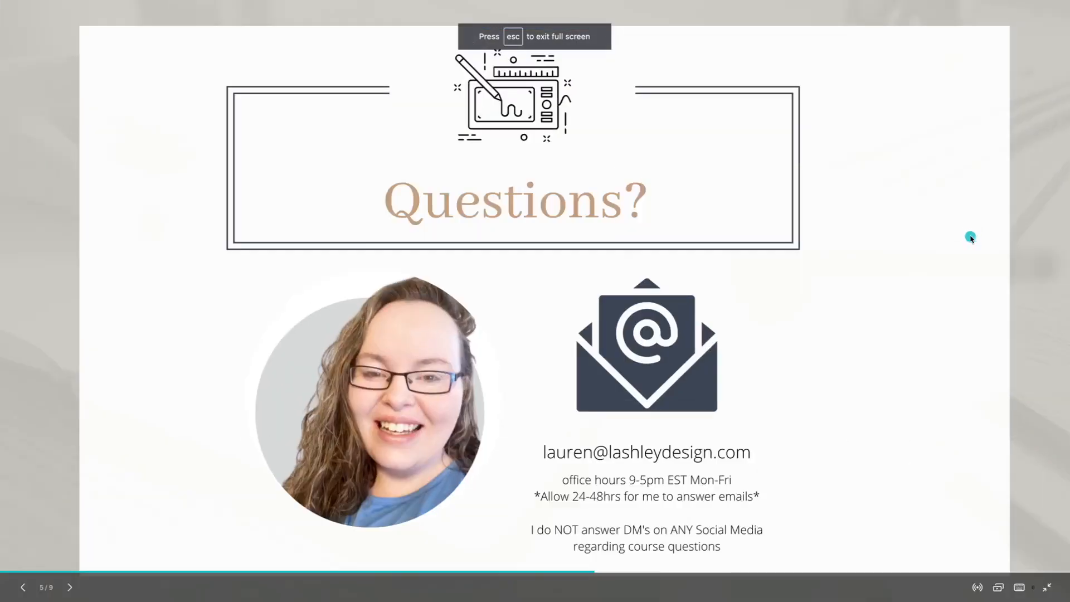